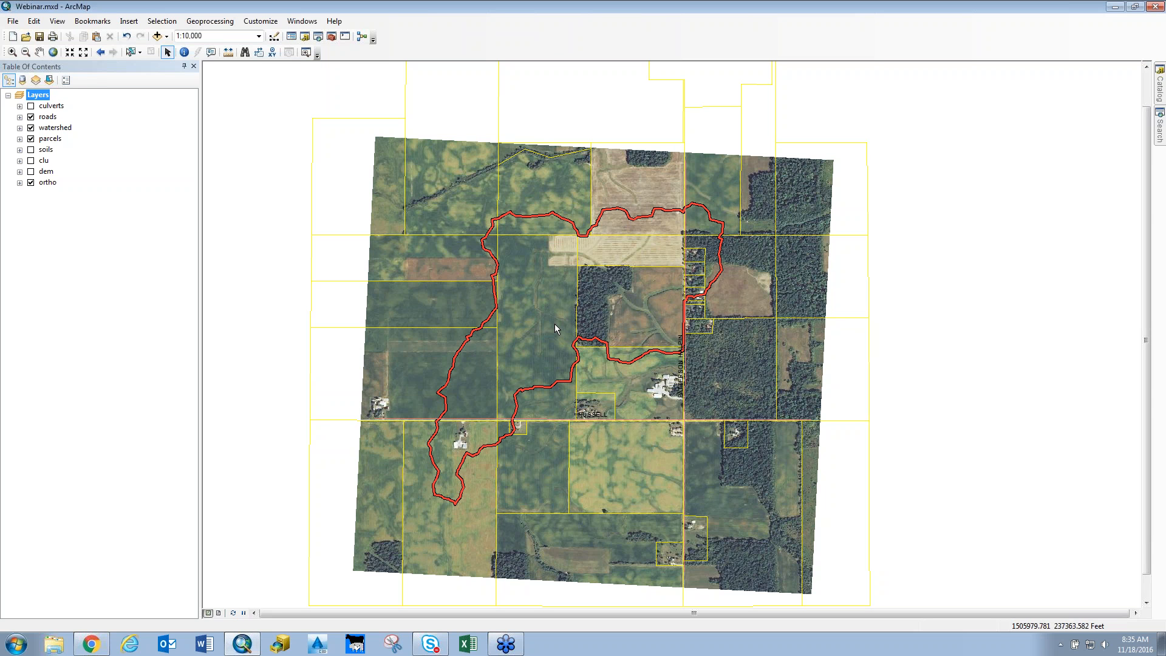
# - Set the mouse wheel option so that rolling forward zooms in
pyautogui.scroll(2, 555, 328)
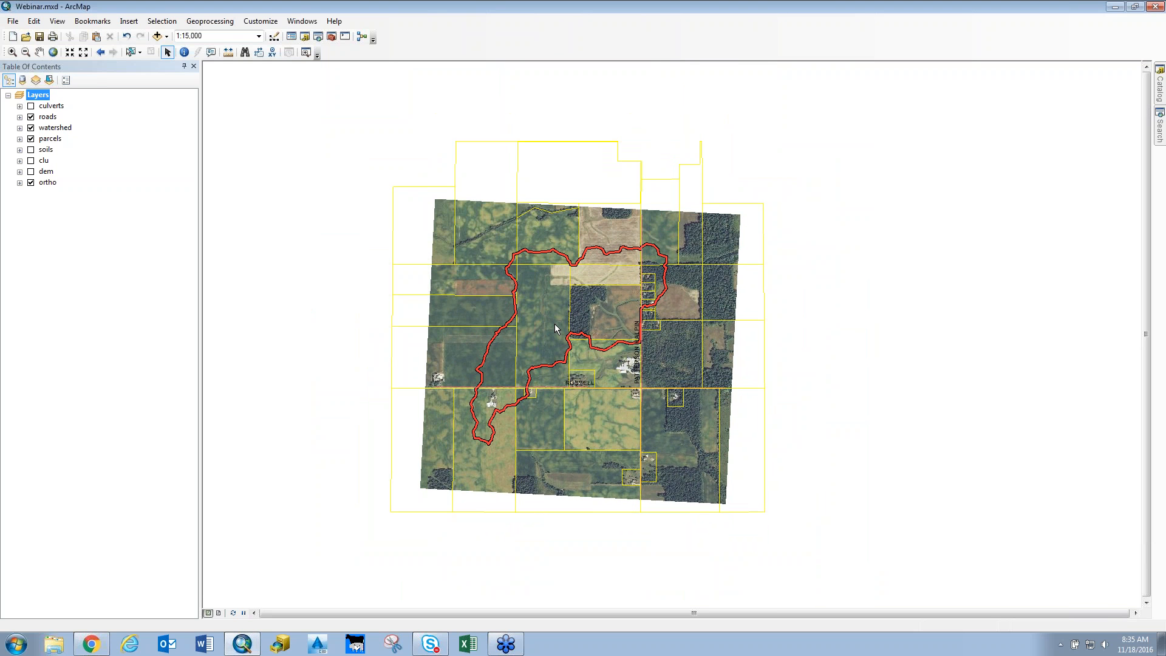
pyautogui.scroll(1, 555, 328)
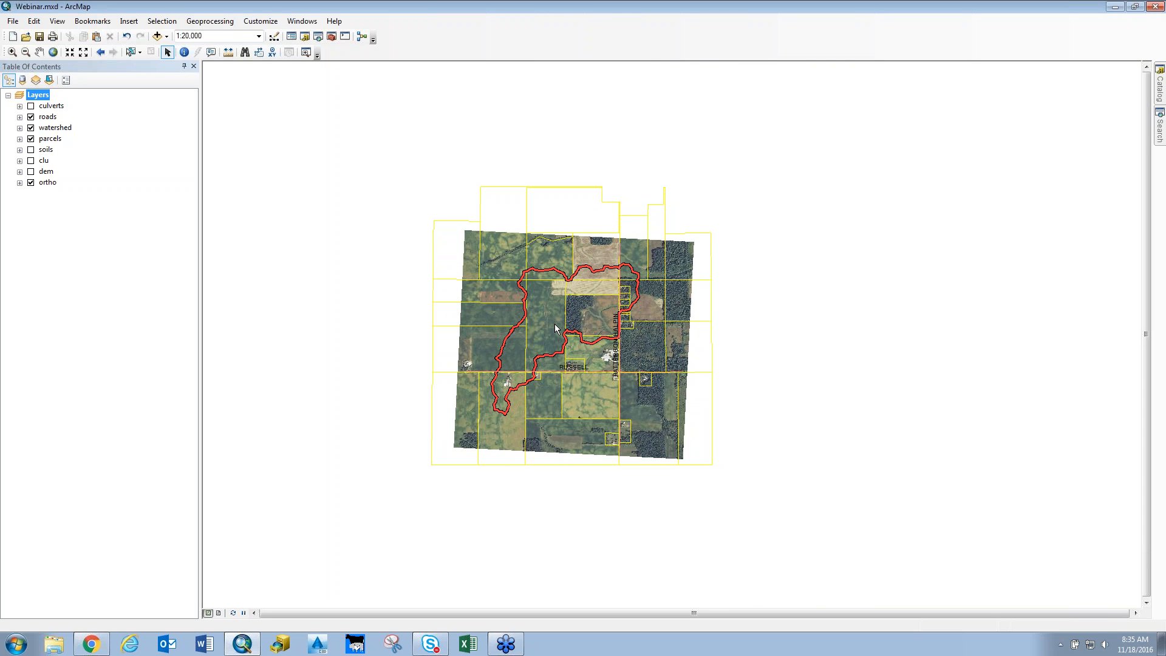
pyautogui.scroll(-2, 555, 328)
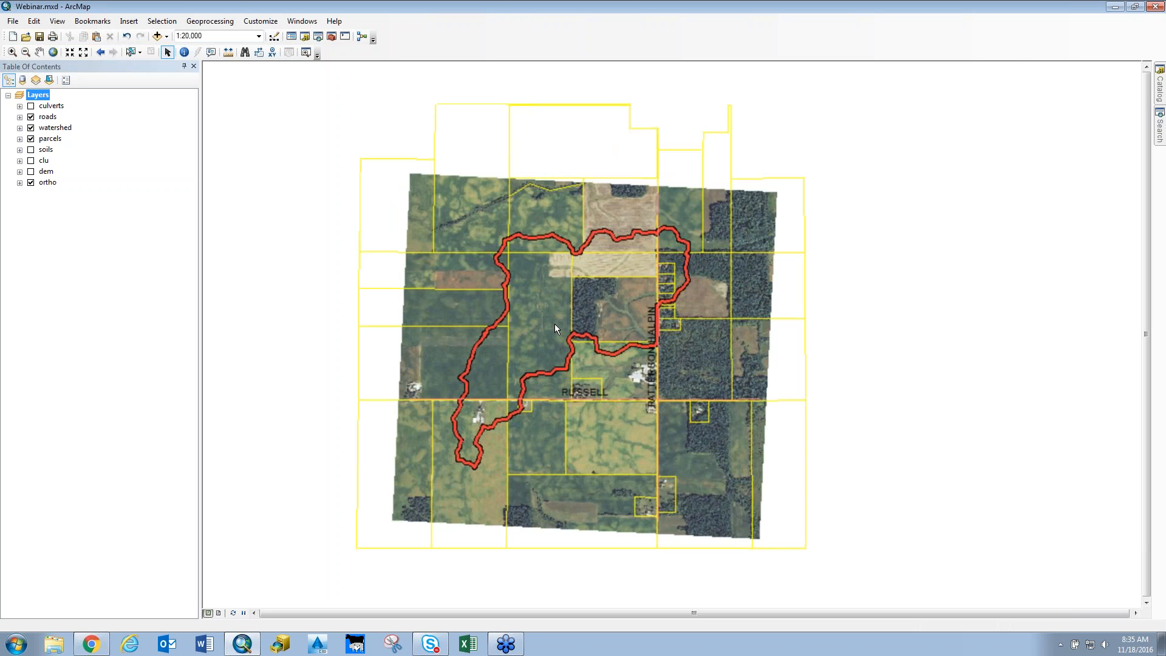
pyautogui.scroll(-3, 555, 328)
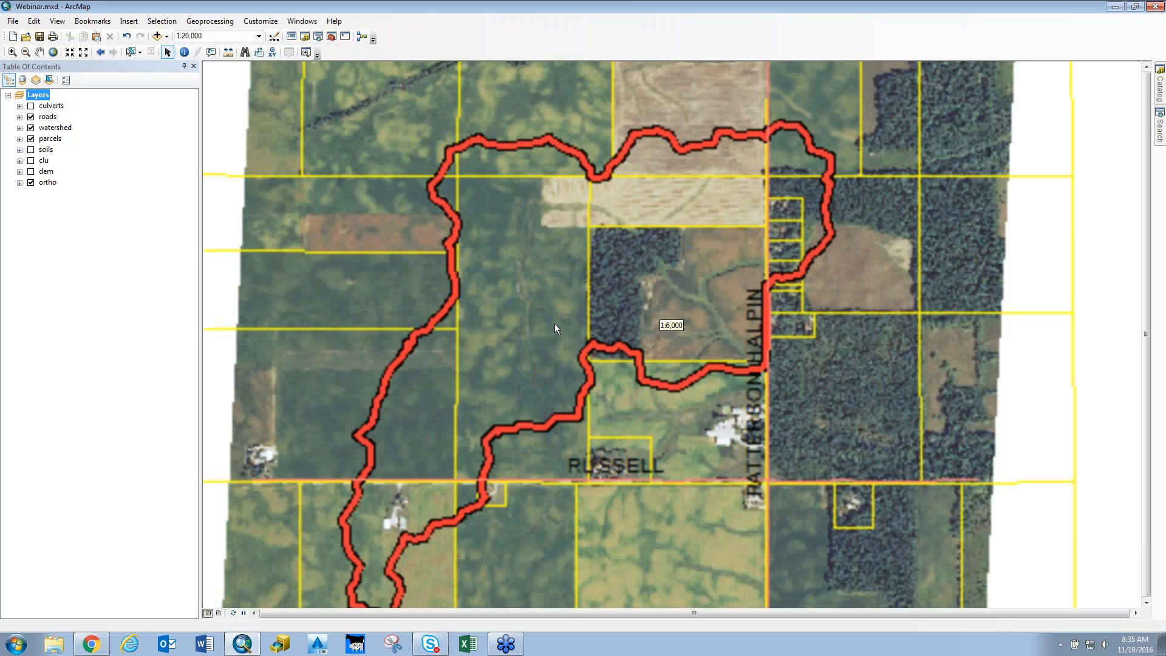
pyautogui.click(260, 22)
pyautogui.click(287, 107)
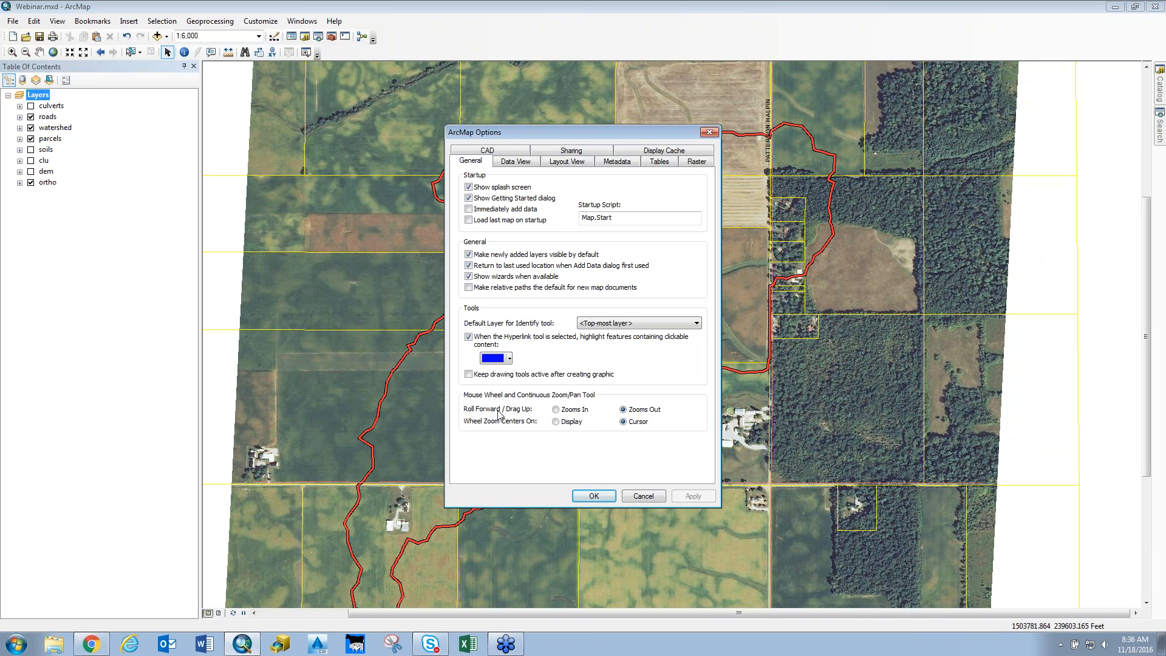
pyautogui.click(556, 410)
# - Show status bar coordinates in Degrees Minutes Seconds instead of the data frame's display units
pyautogui.click(516, 161)
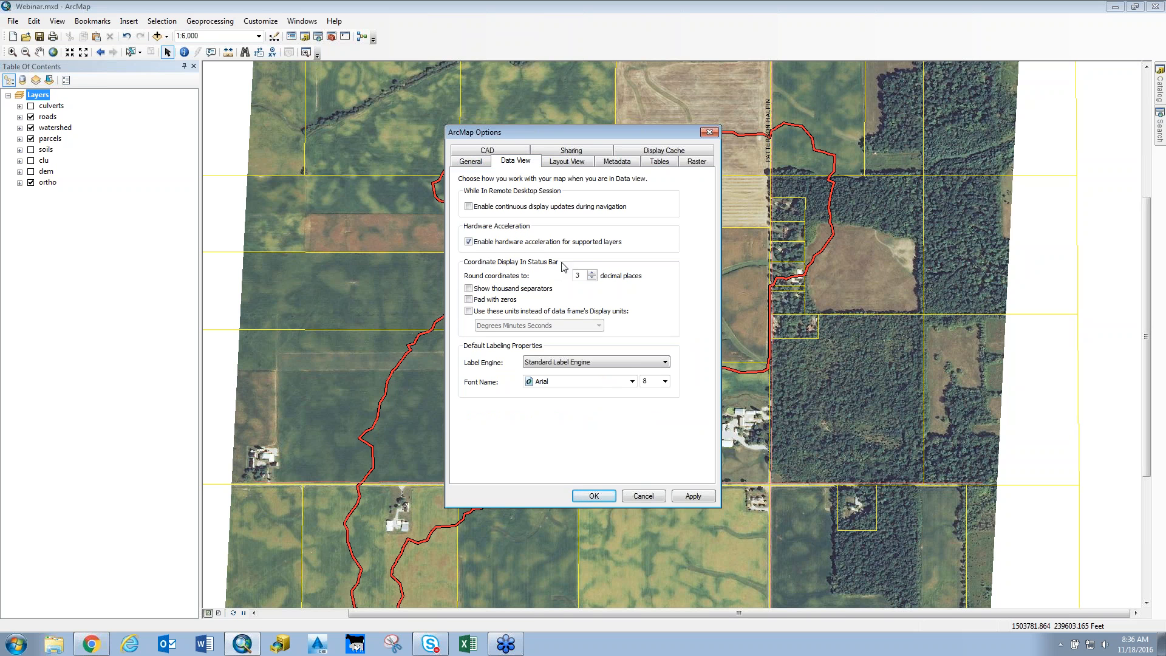
pyautogui.click(469, 311)
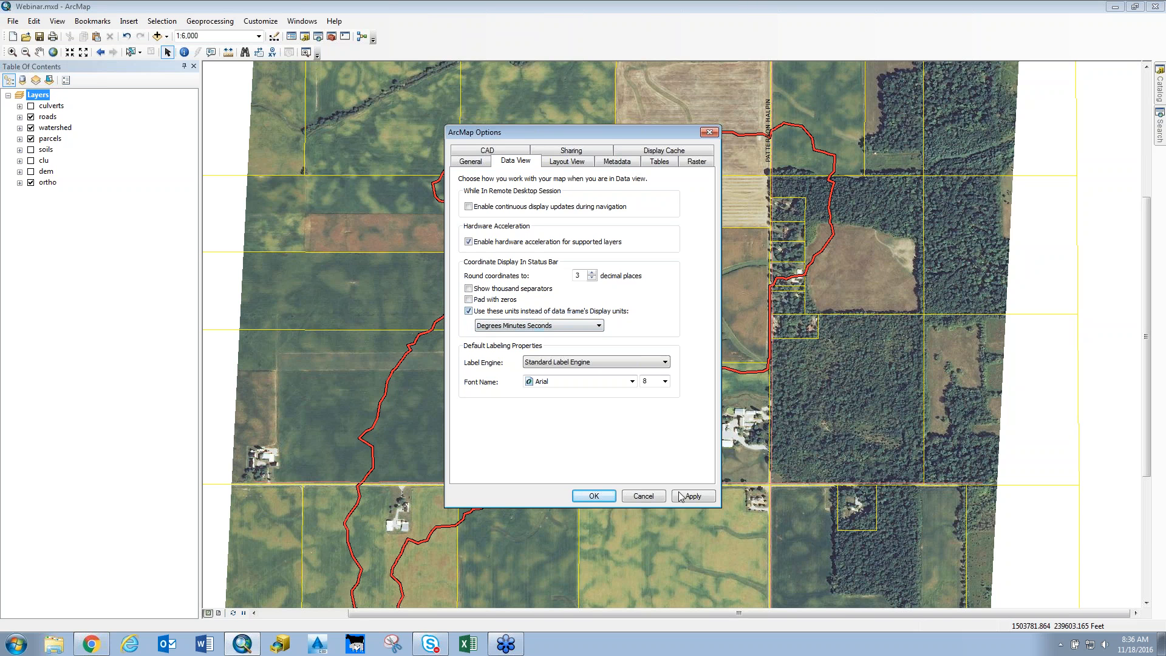
pyautogui.click(603, 496)
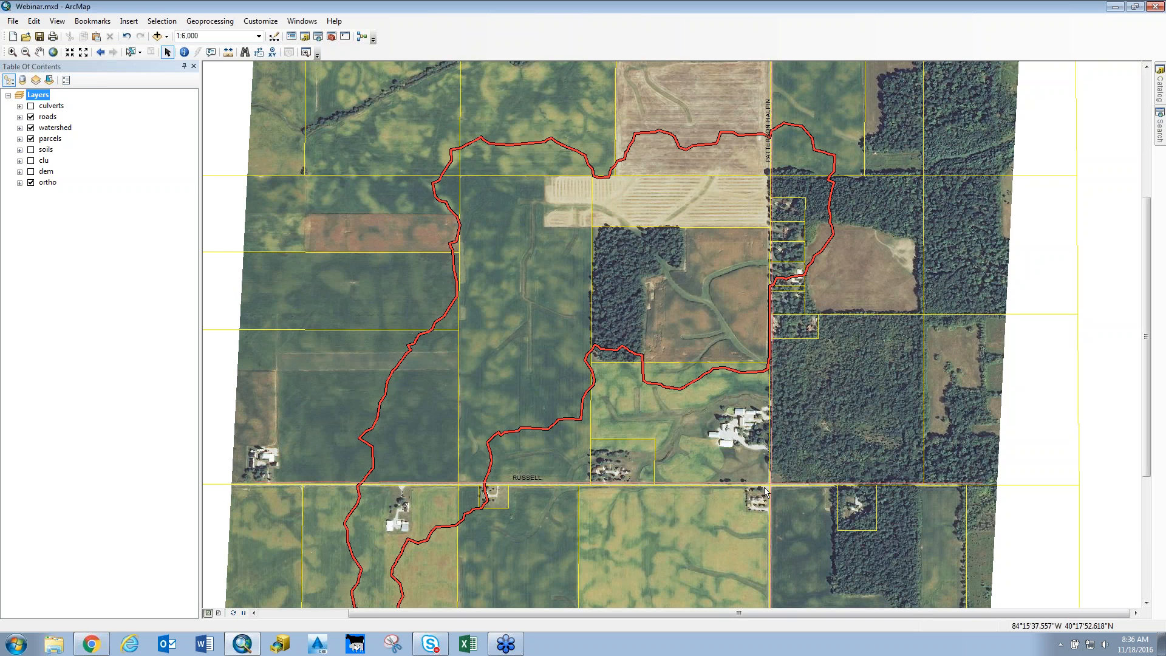
pyautogui.scroll(1, 729, 444)
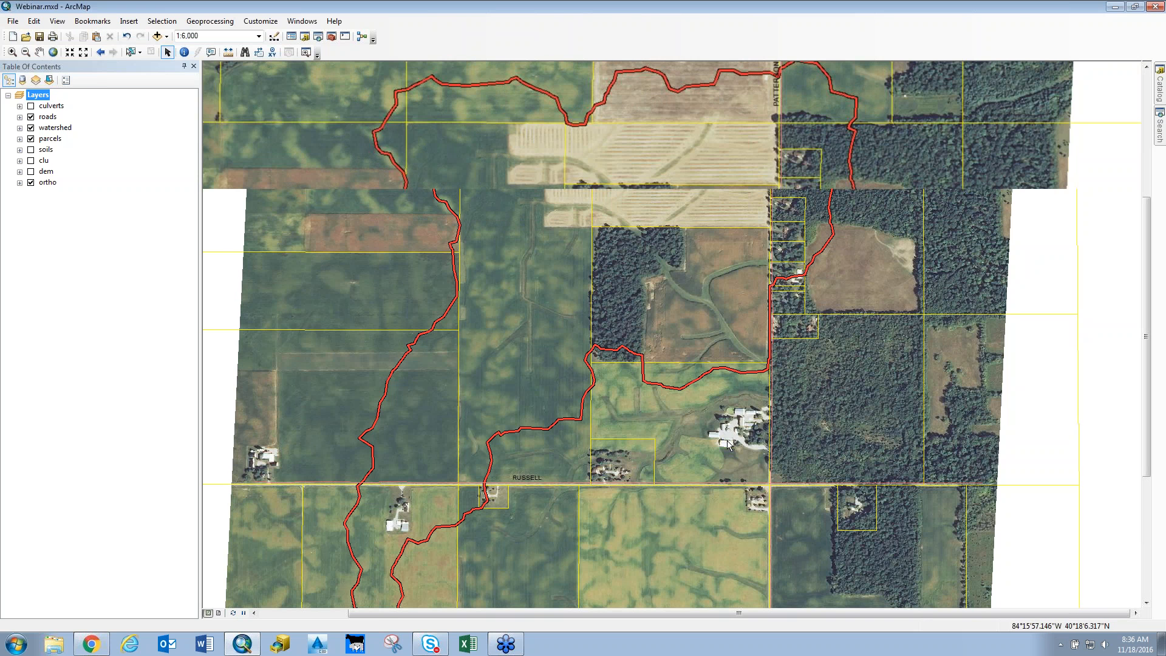
pyautogui.scroll(3, 729, 444)
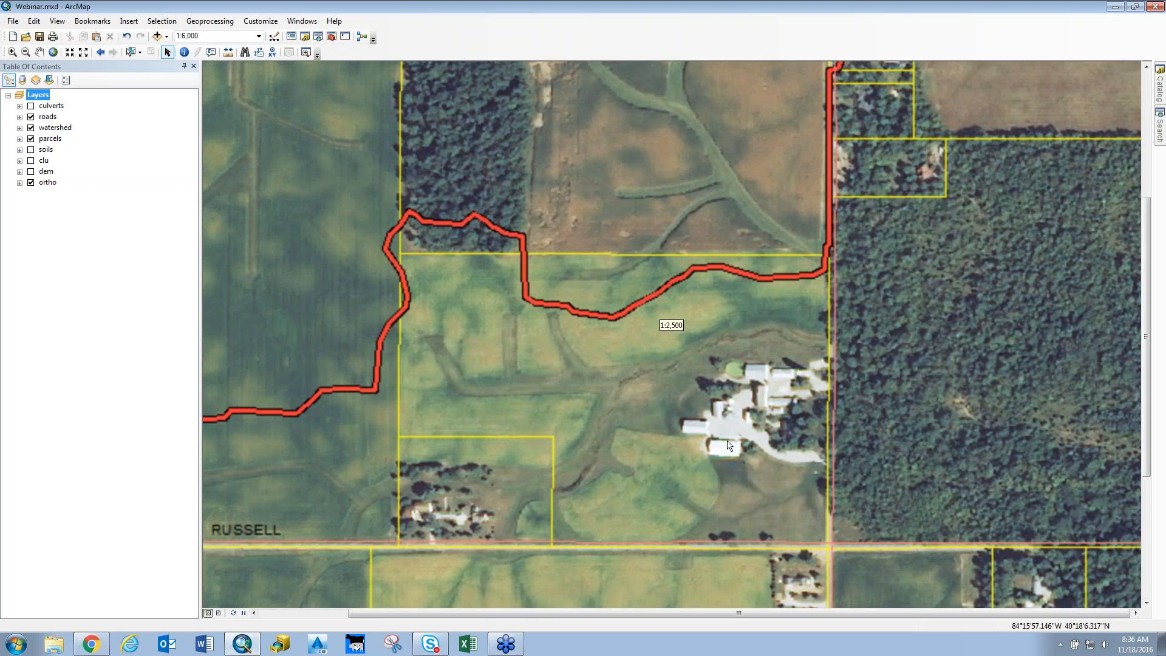
pyautogui.scroll(-4, 729, 445)
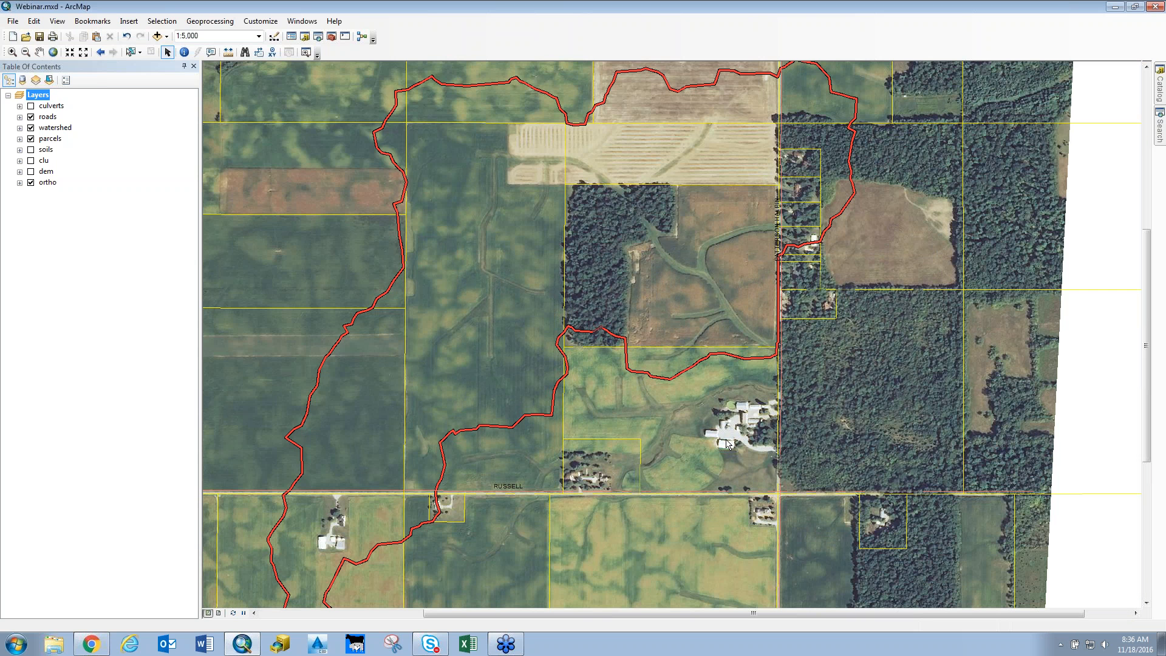
pyautogui.scroll(-1, 728, 445)
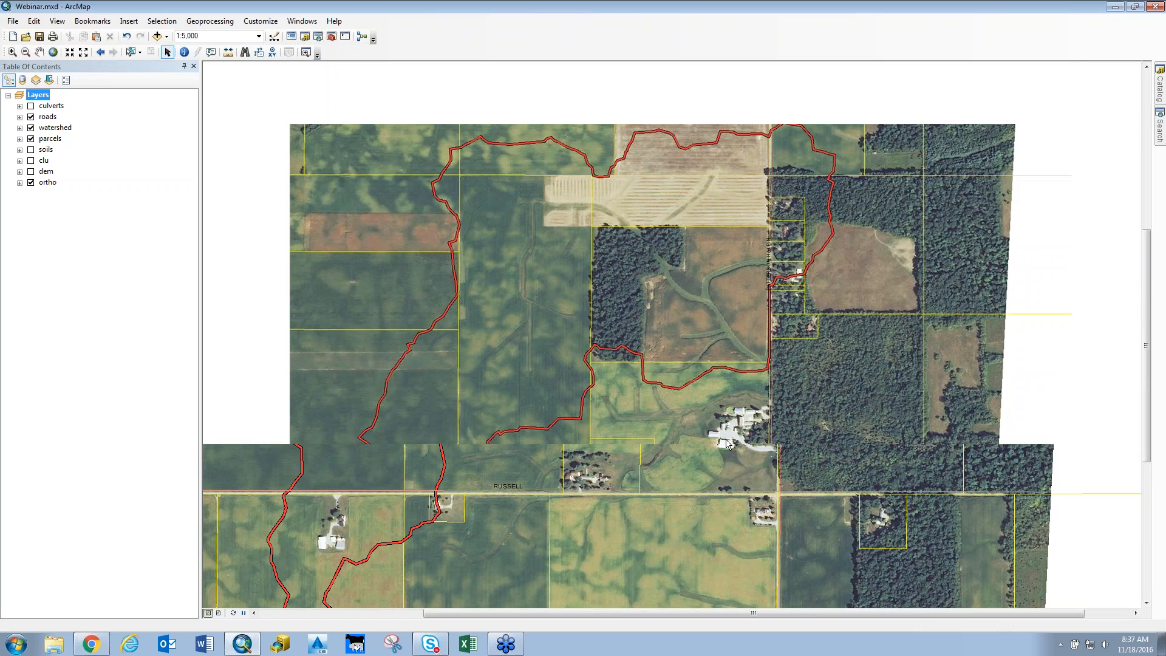
pyautogui.scroll(-2, 736, 435)
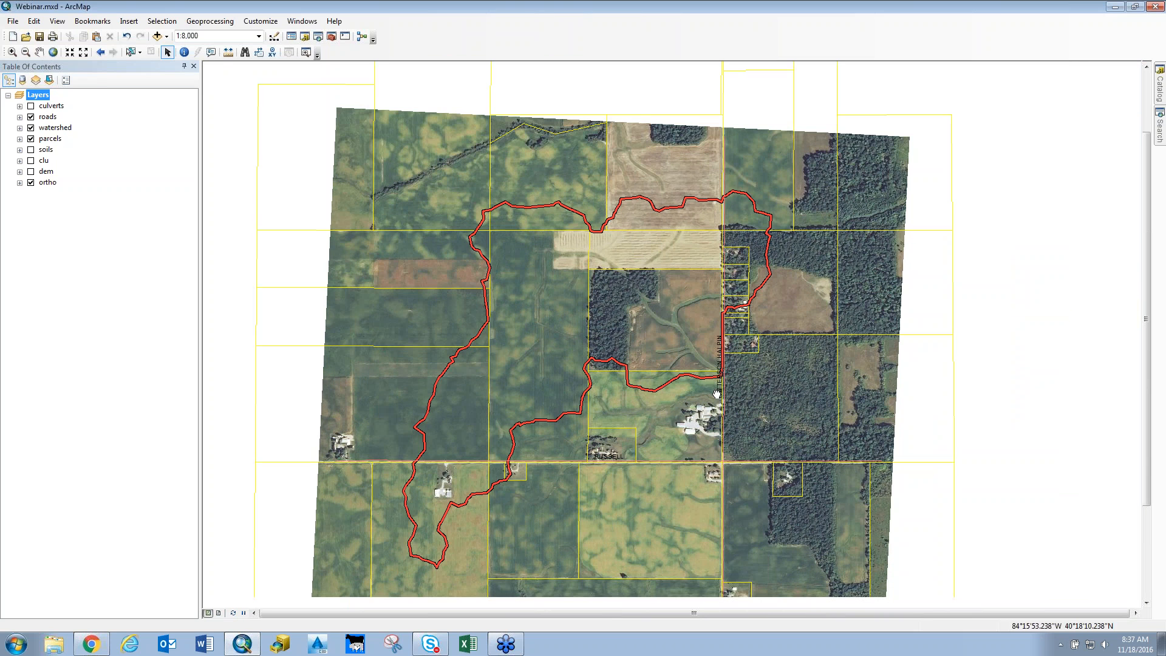
pyautogui.moveTo(717, 394); pyautogui.dragTo(704, 390)
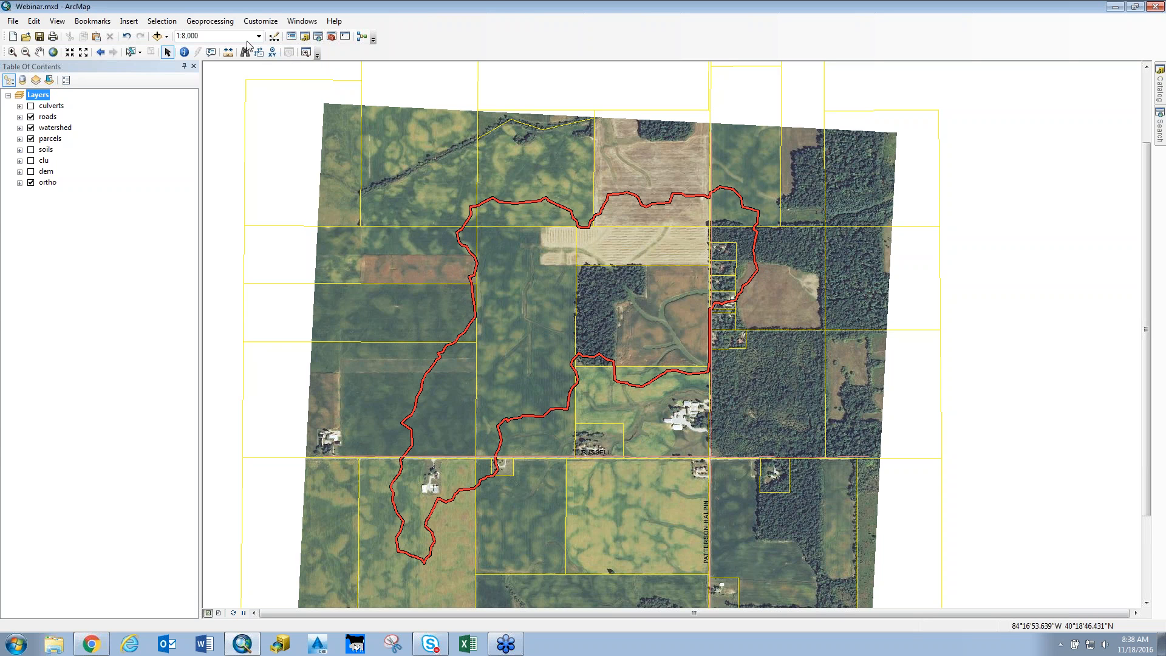
# - Start the Clip geoprocessing tool with parcels as the input features
pyautogui.click(225, 25)
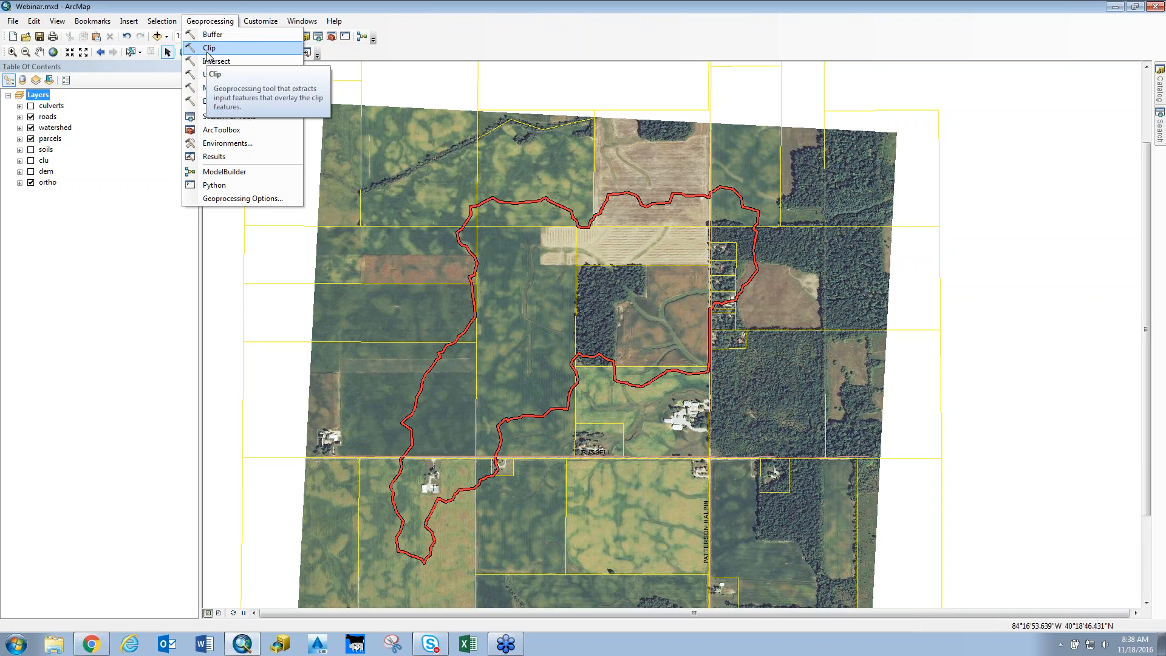
pyautogui.click(207, 49)
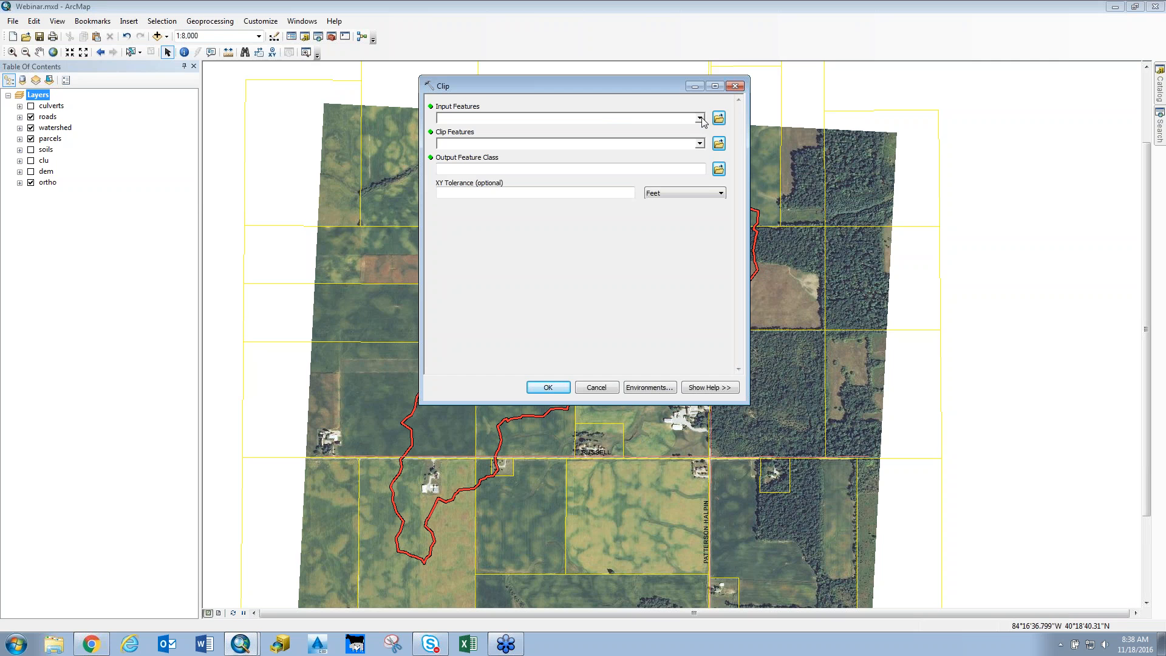
pyautogui.click(701, 118)
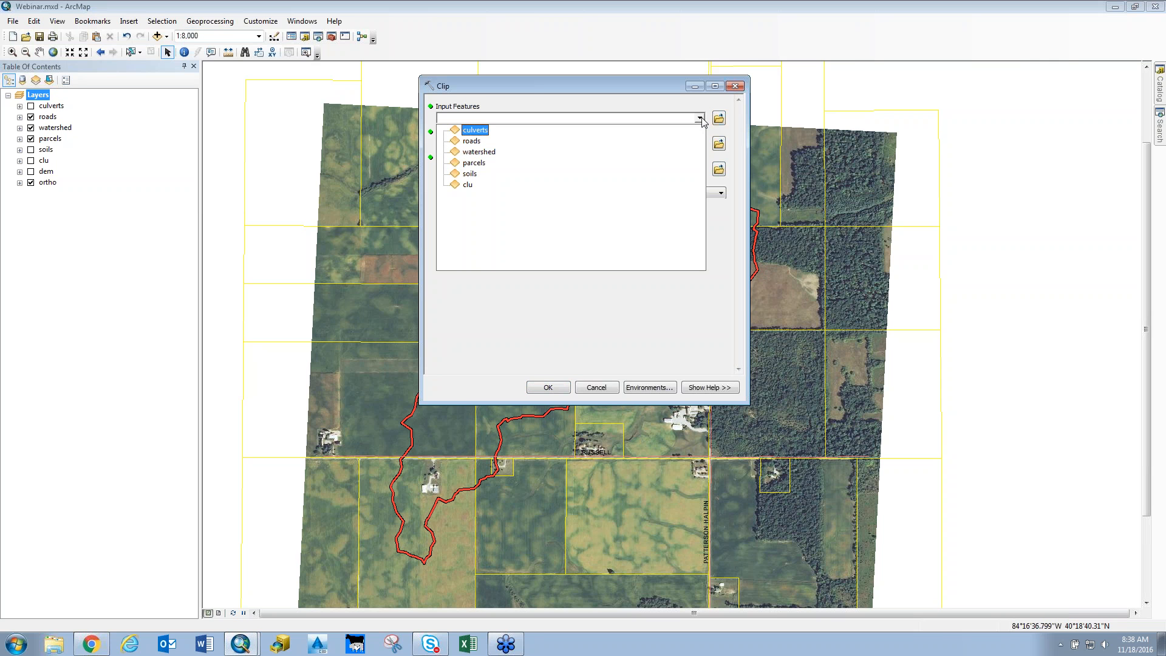
pyautogui.click(479, 164)
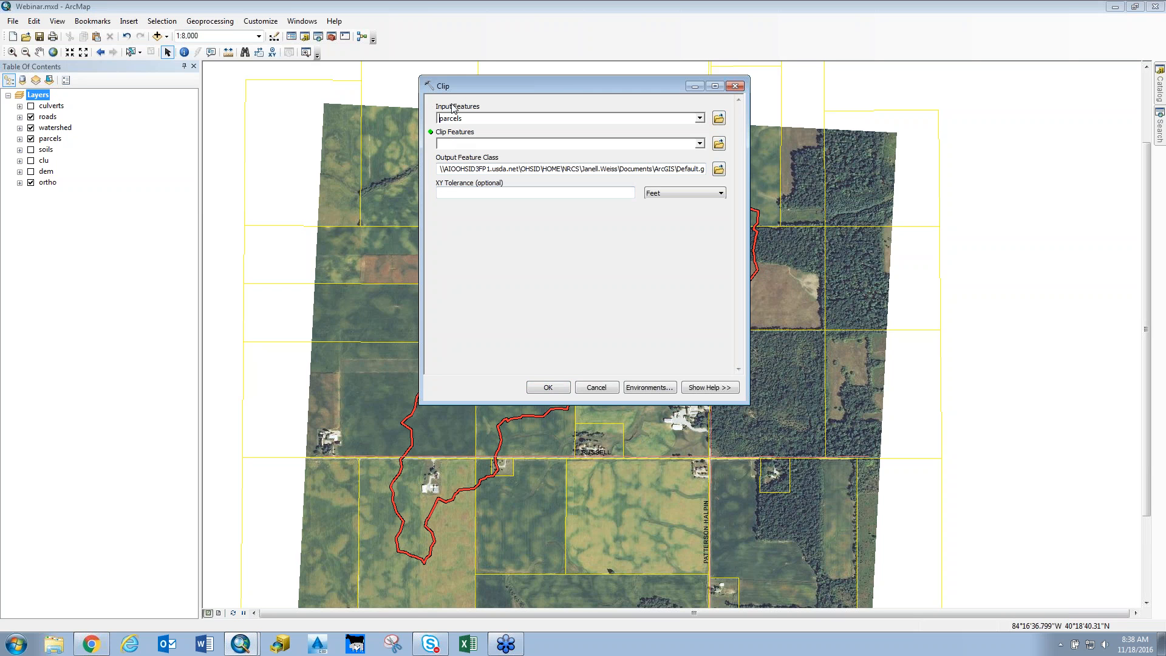
# - Show the Clip tool's help and choose watershed as the clip features
pyautogui.click(702, 389)
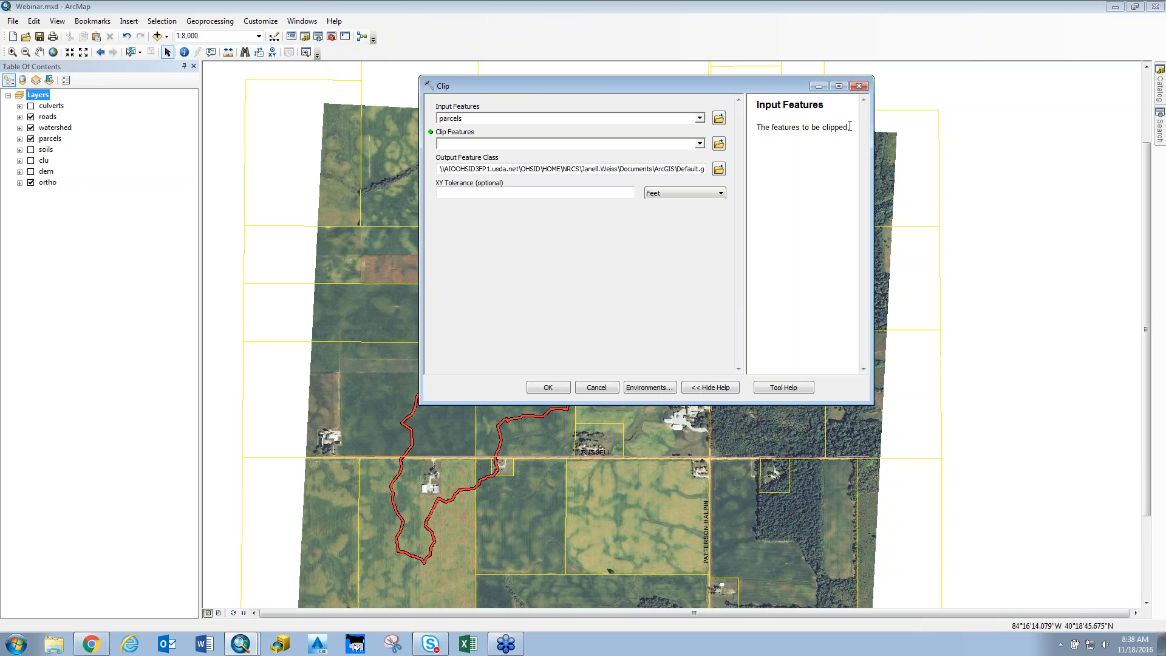
pyautogui.click(638, 146)
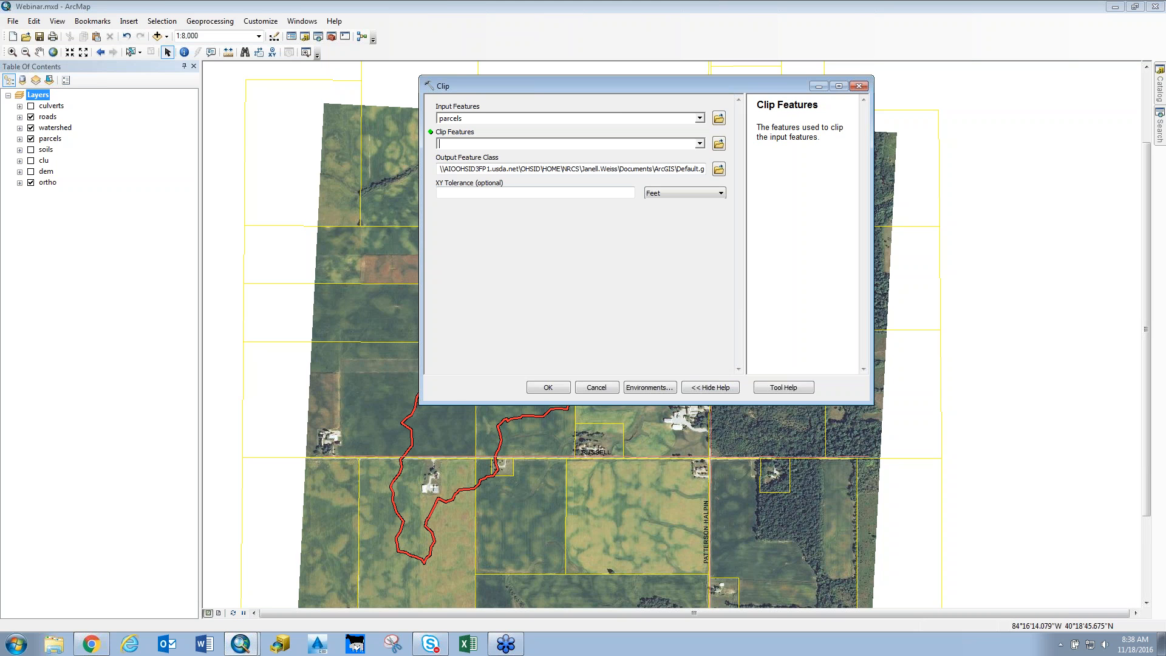
pyautogui.click(629, 104)
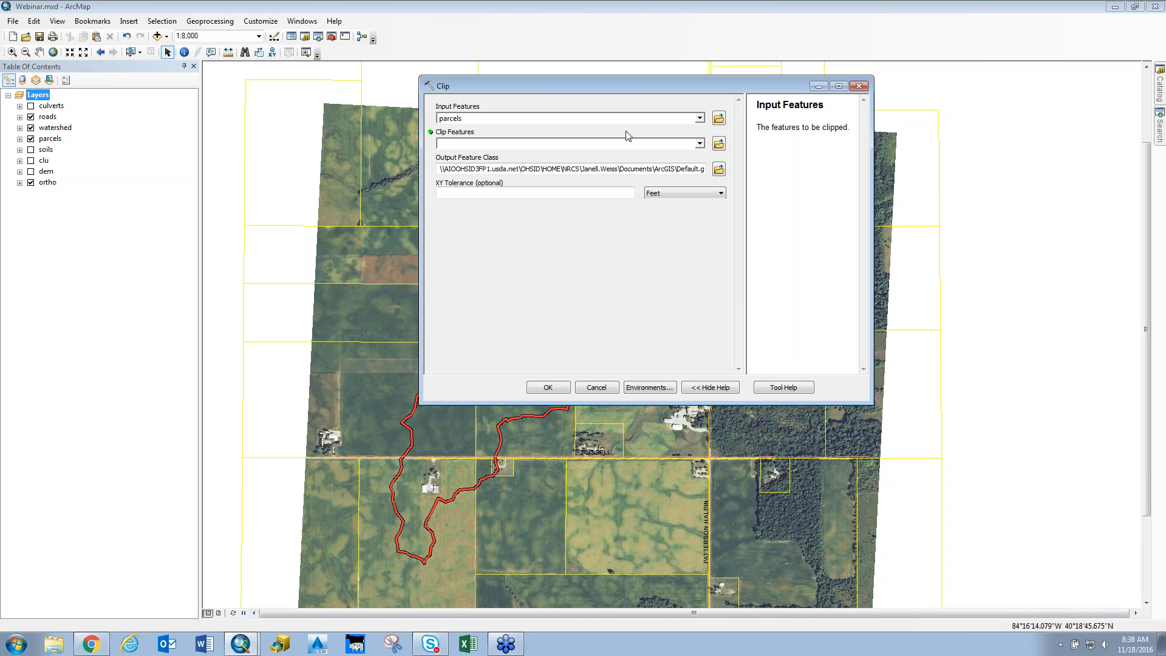
pyautogui.click(700, 144)
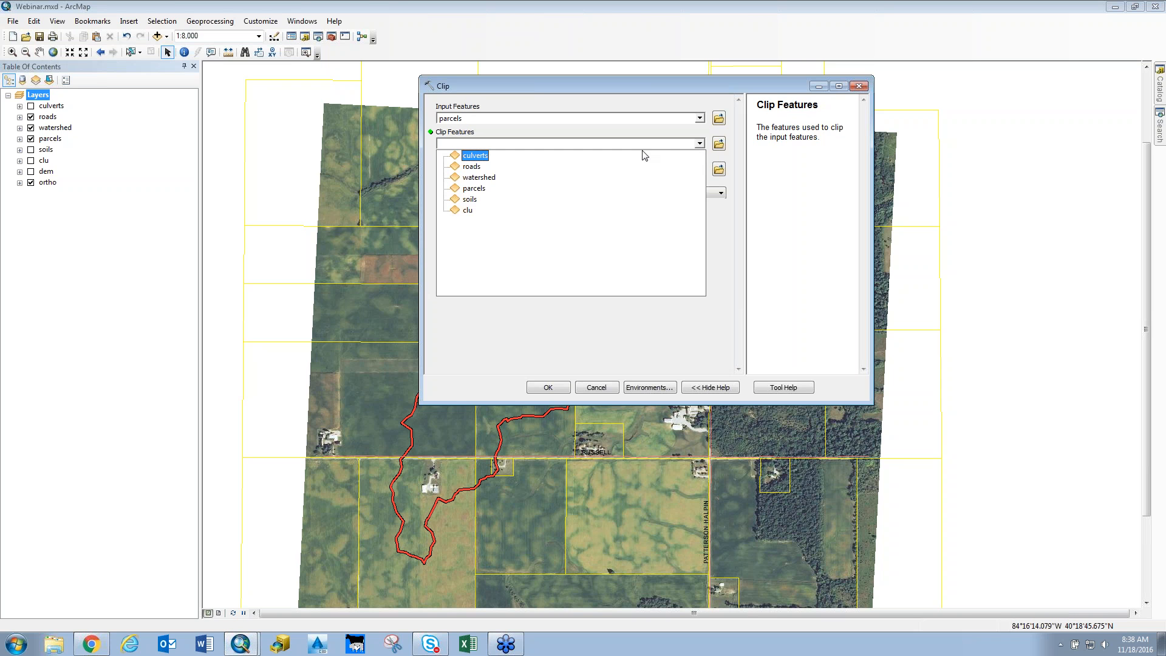
pyautogui.click(482, 178)
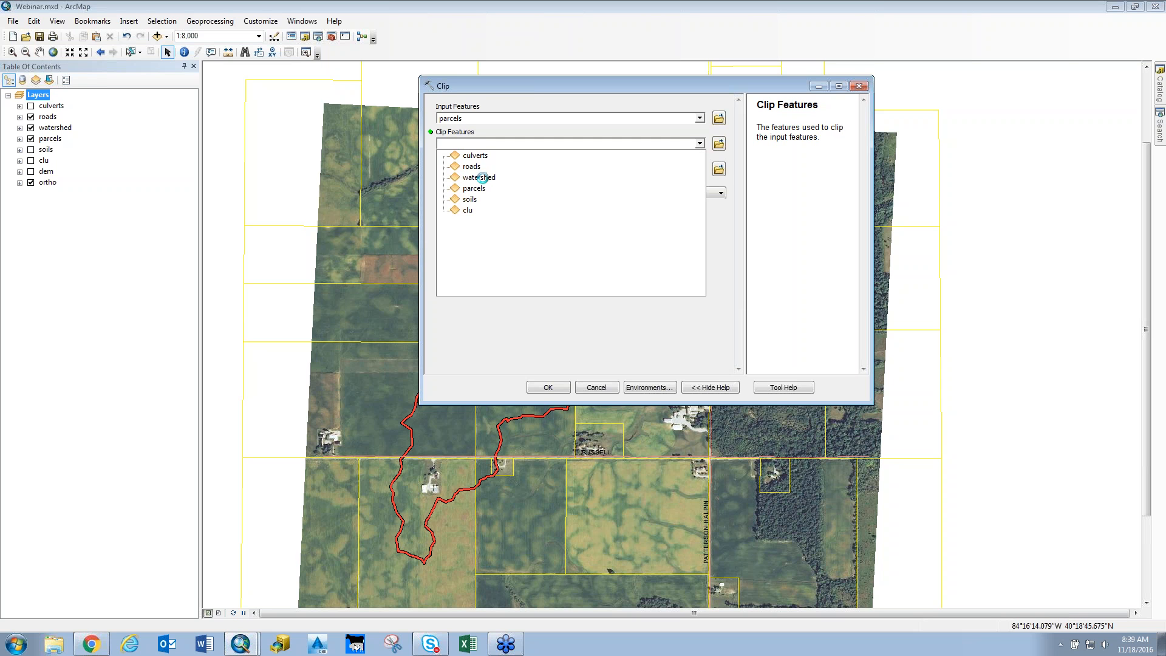
# - Name the output feature class ParcelClip in the WebGISBasicsII folder and run the clip
pyautogui.click(721, 170)
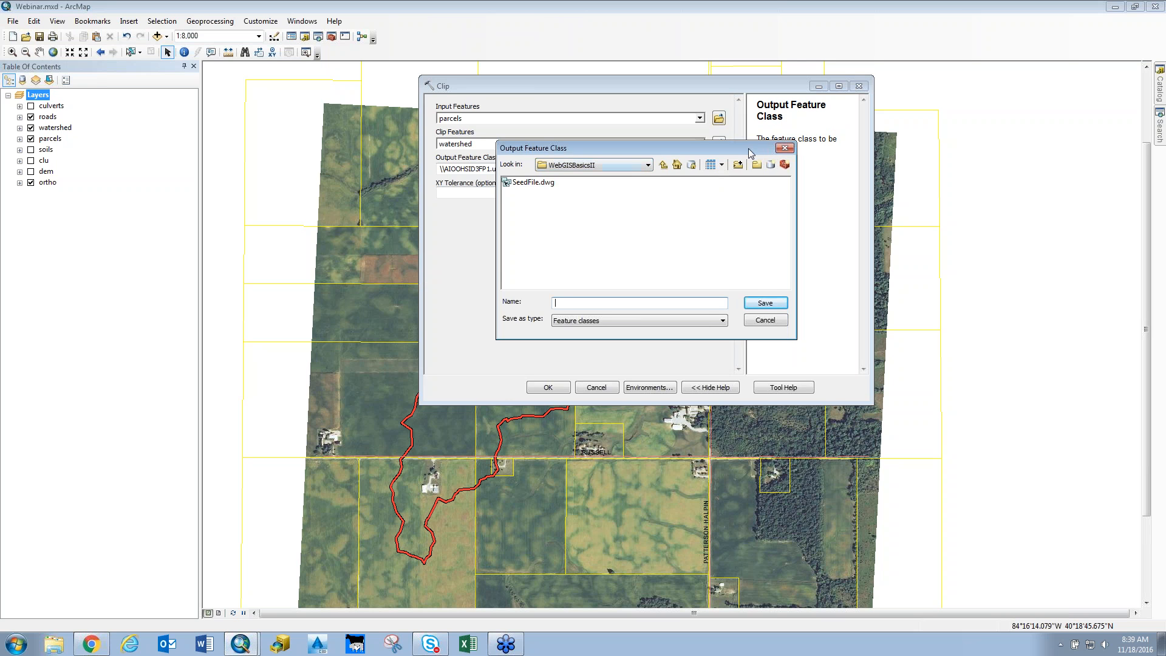
pyautogui.moveTo(741, 149); pyautogui.dragTo(634, 208)
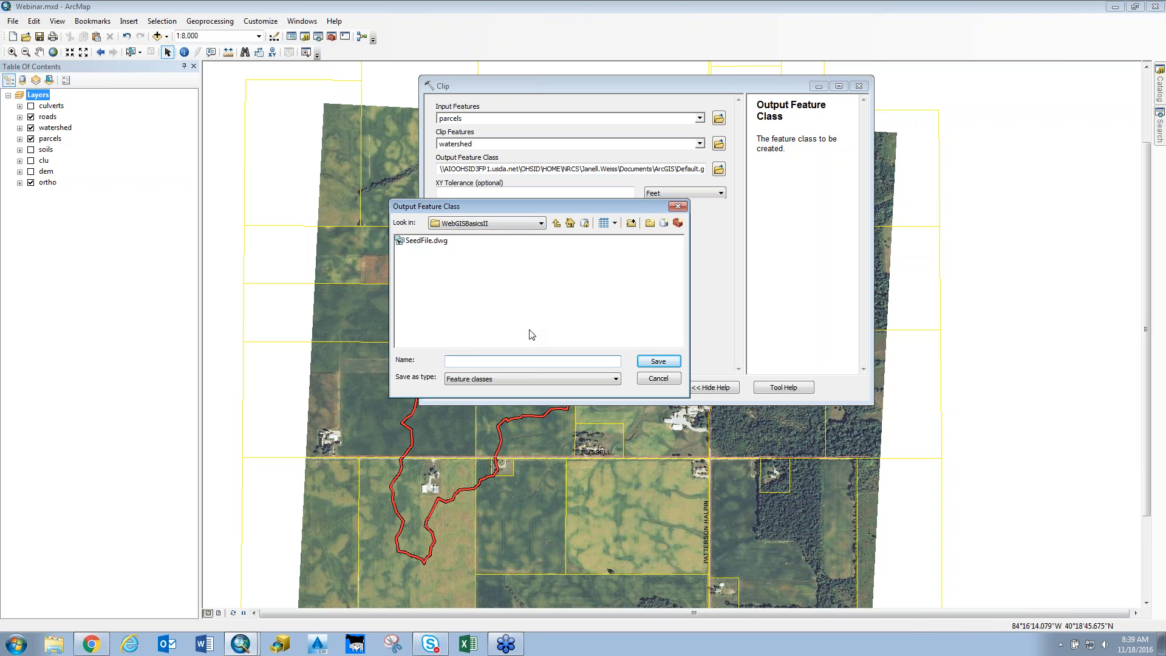
pyautogui.write('ParcelClip')
pyautogui.click(658, 362)
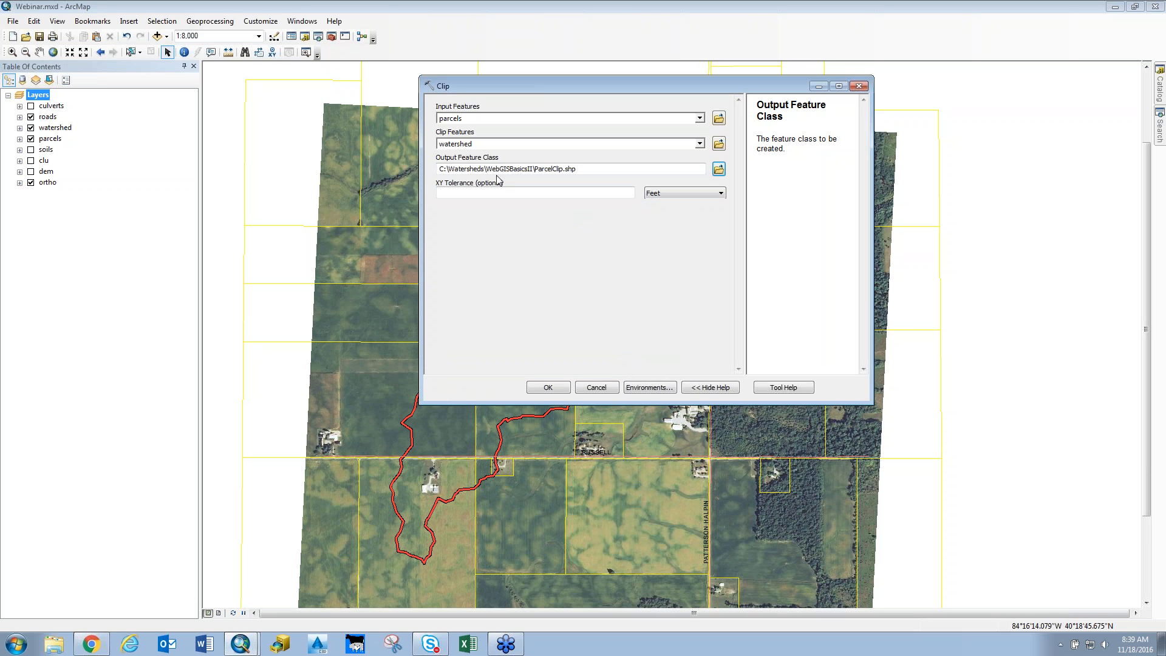
pyautogui.click(544, 390)
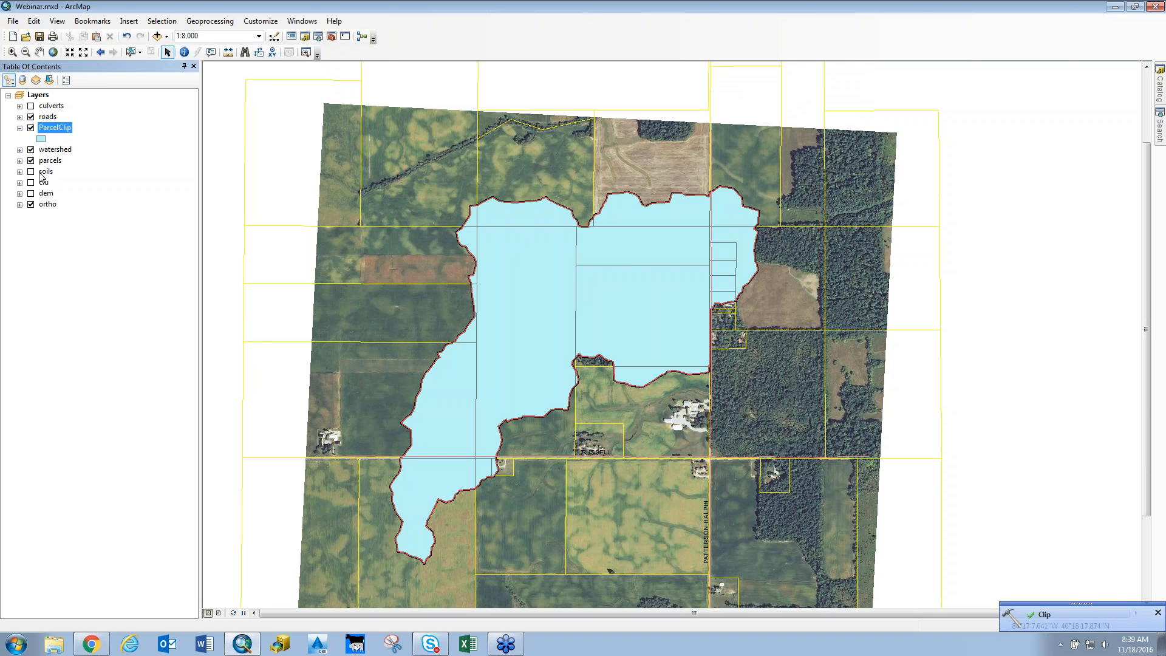
# - Give the ParcelClip layer no fill and a thicker yellow outline, and hide the original parcels layer
pyautogui.click(42, 139)
pyautogui.click(710, 277)
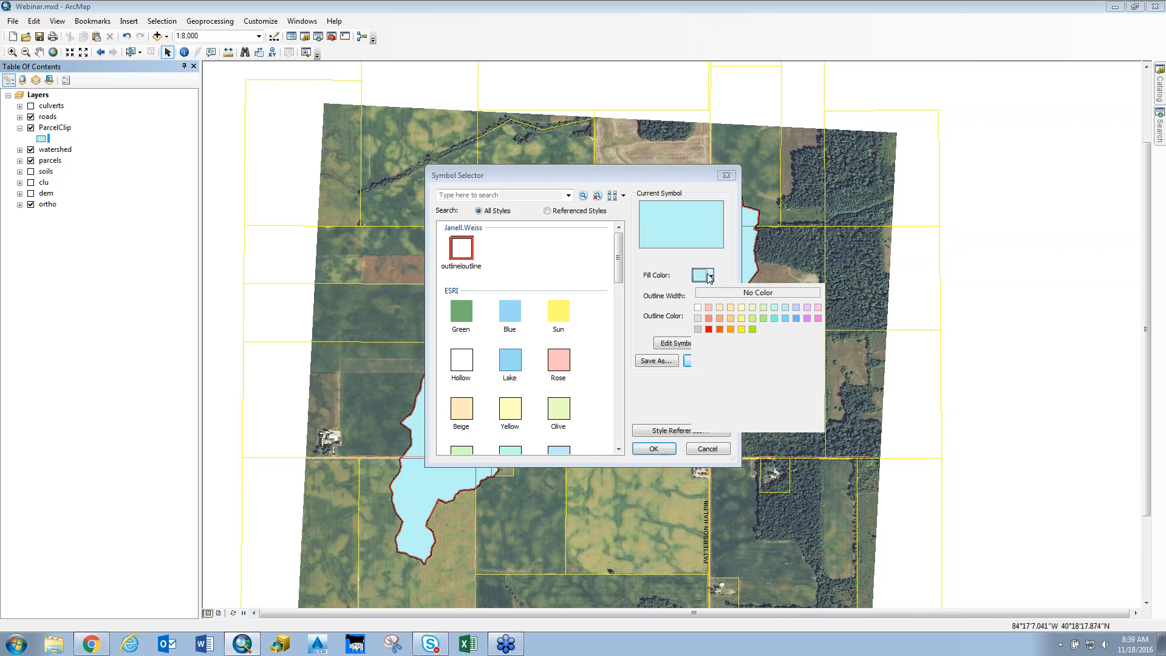
pyautogui.click(758, 289)
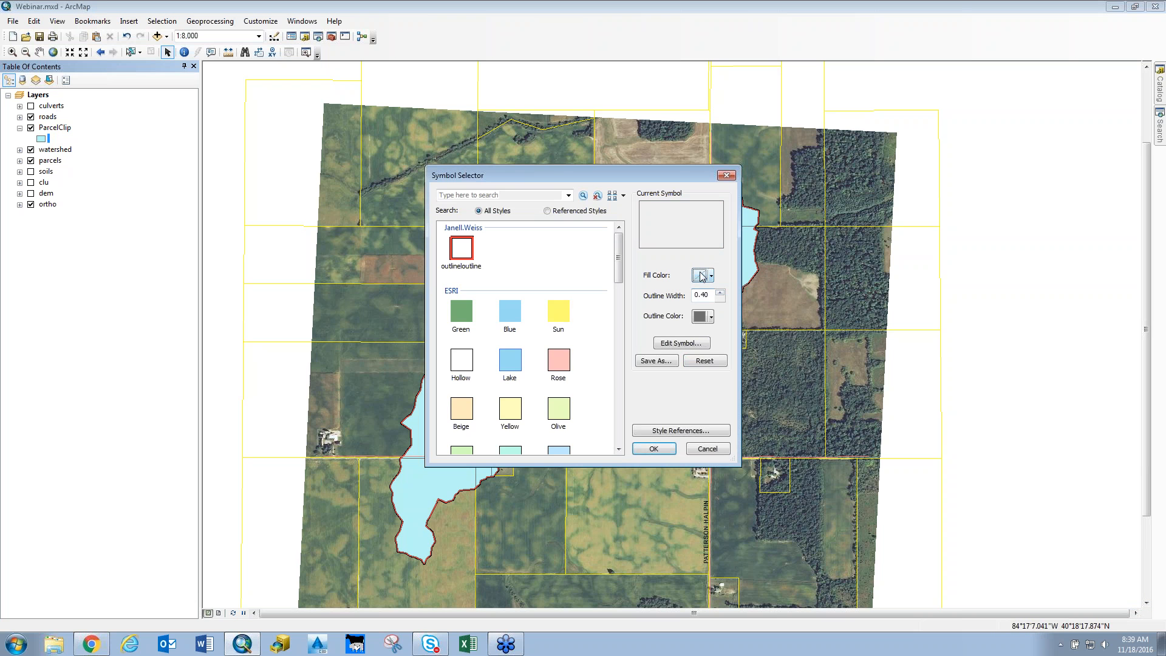
pyautogui.click(709, 316)
pyautogui.click(744, 369)
pyautogui.click(720, 291)
pyautogui.click(672, 448)
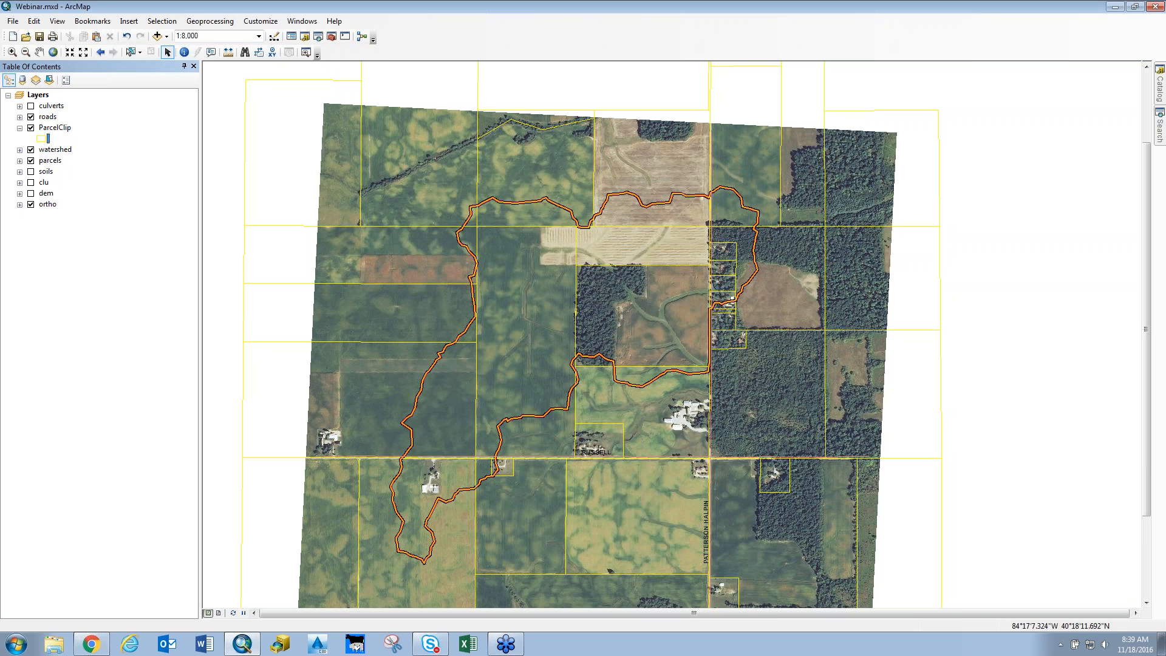
pyautogui.click(31, 161)
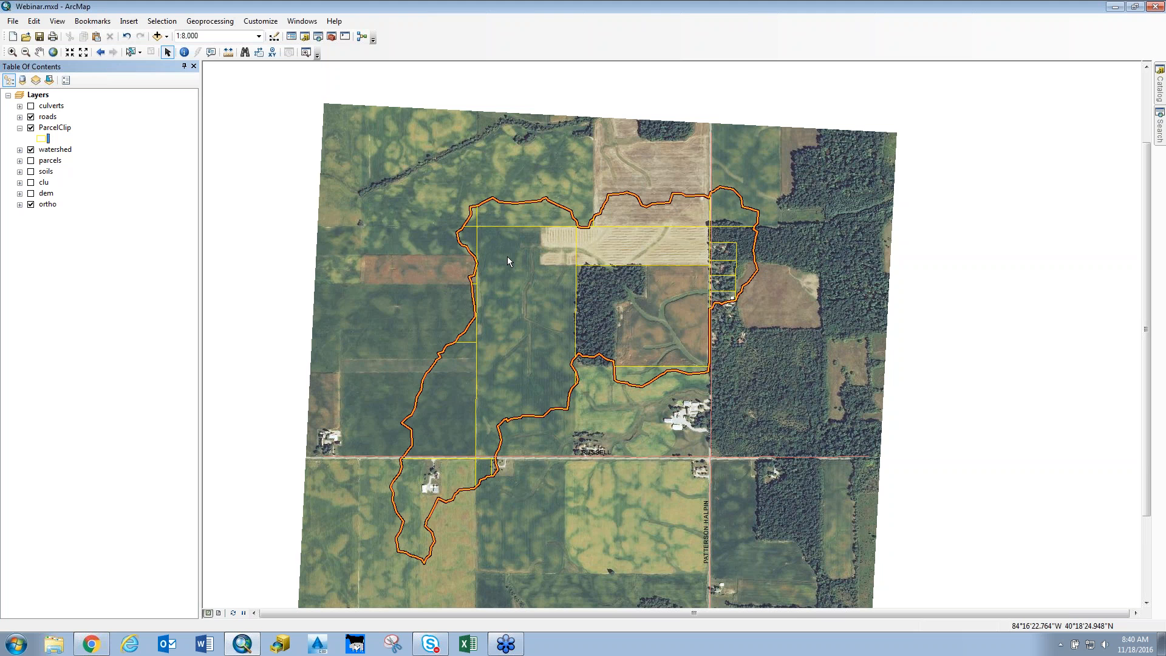
# - Measure a line distance on the map near the watershed's northwestern boundary with the Measure tool
pyautogui.click(227, 52)
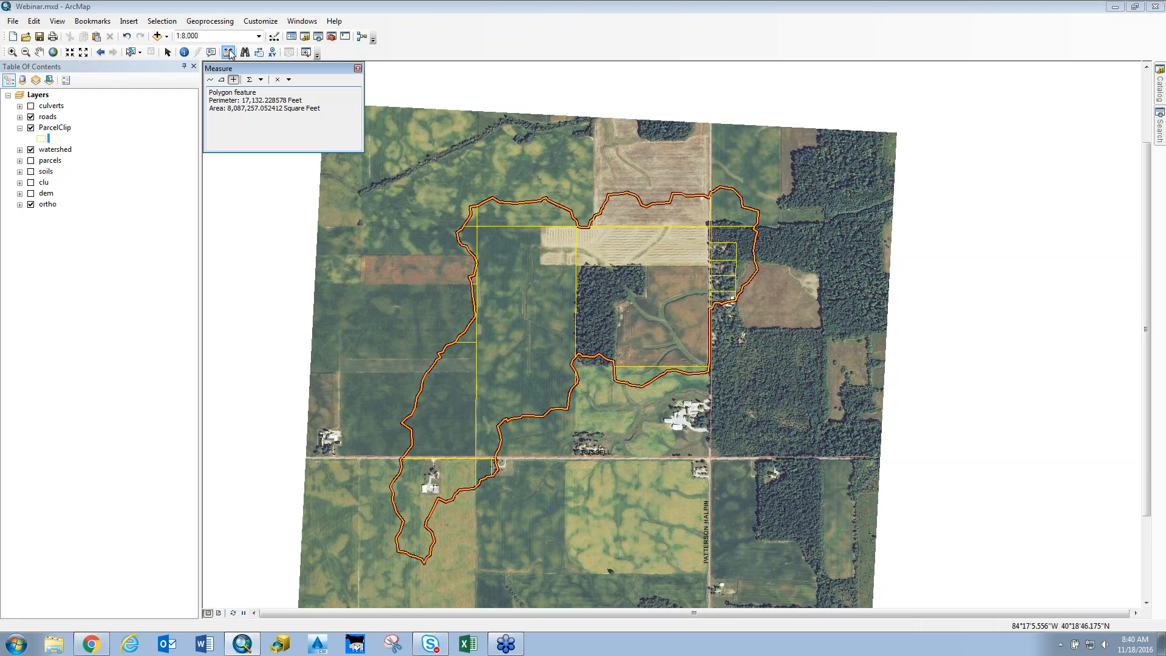
pyautogui.click(212, 80)
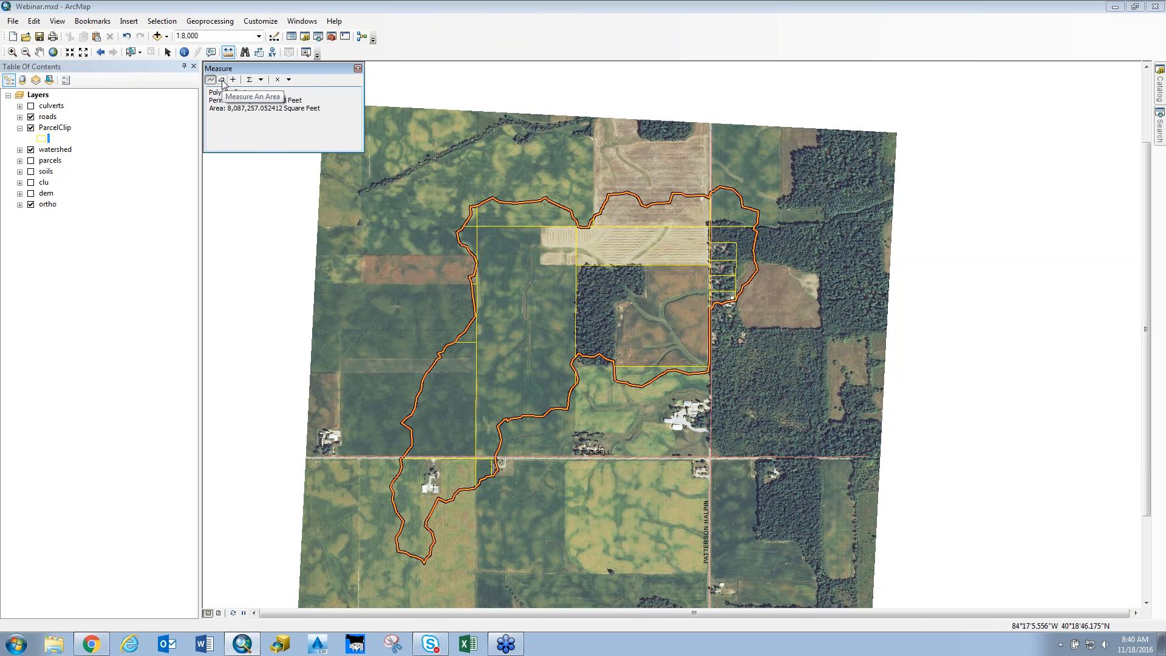
pyautogui.click(450, 235)
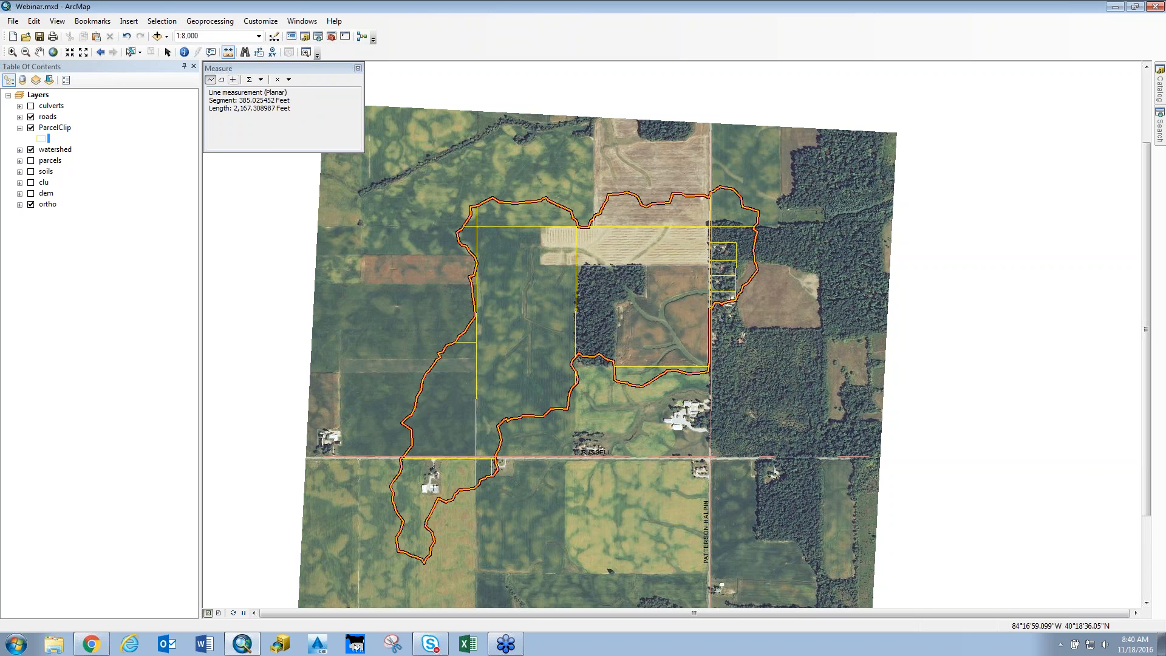
# - Measure the perimeter and area of the large central clipped parcel as a feature
pyautogui.click(233, 81)
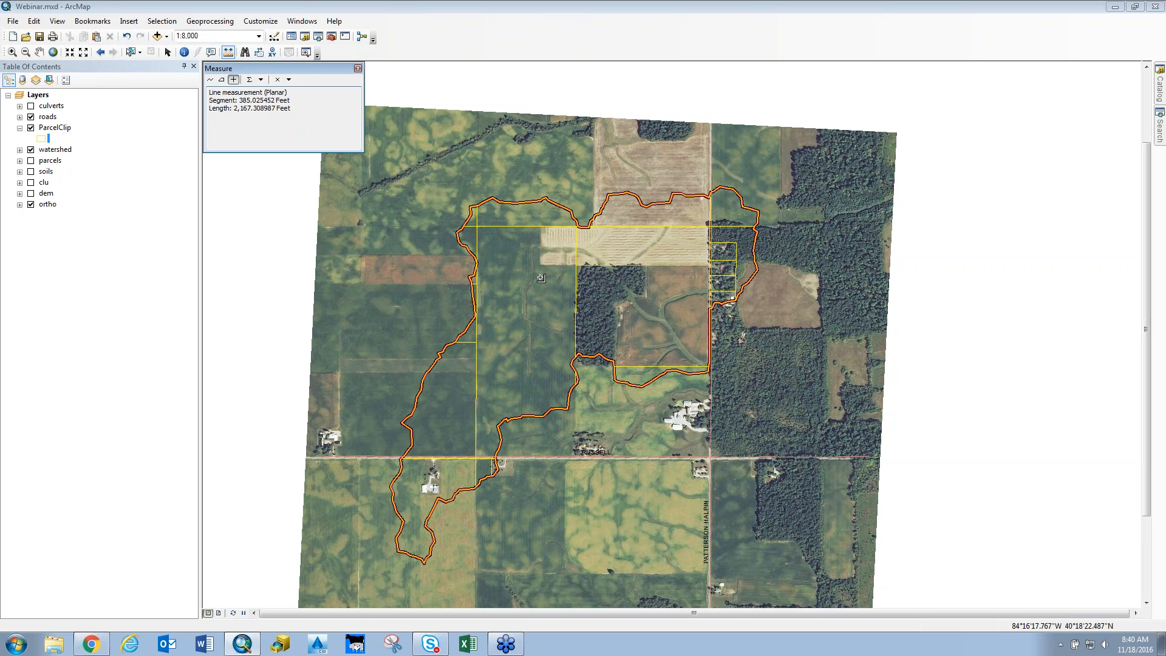
pyautogui.click(532, 309)
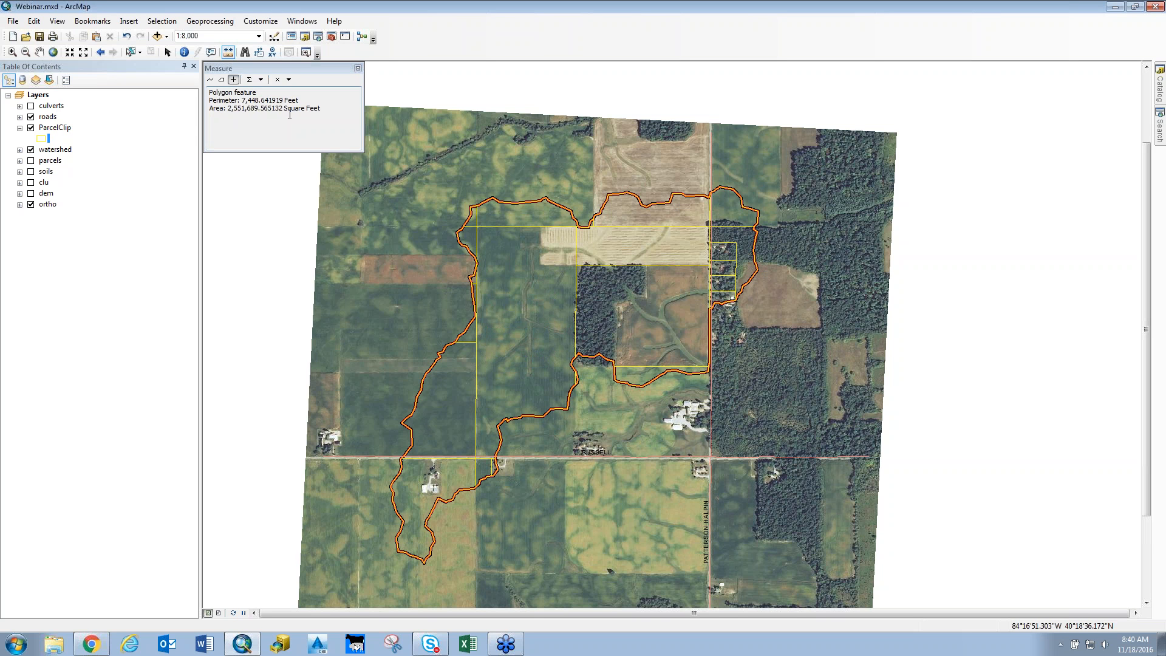
pyautogui.moveTo(328, 108); pyautogui.dragTo(230, 111)
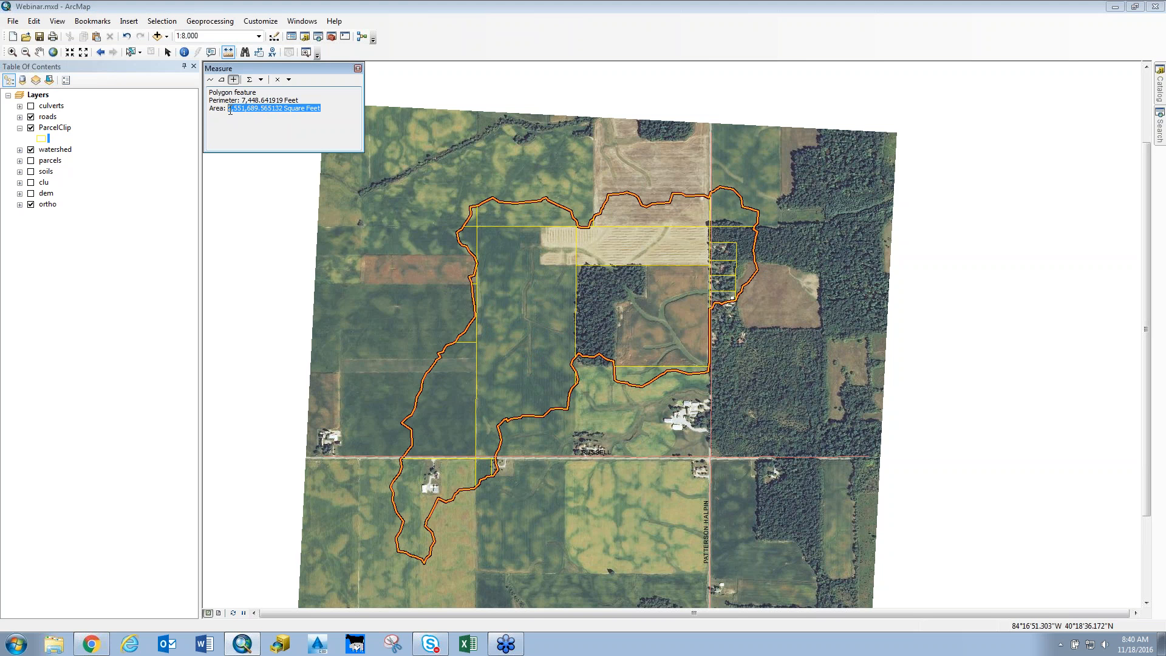
# - Set the Measure tool's area units to acres
pyautogui.click(262, 80)
pyautogui.click(264, 83)
pyautogui.click(264, 82)
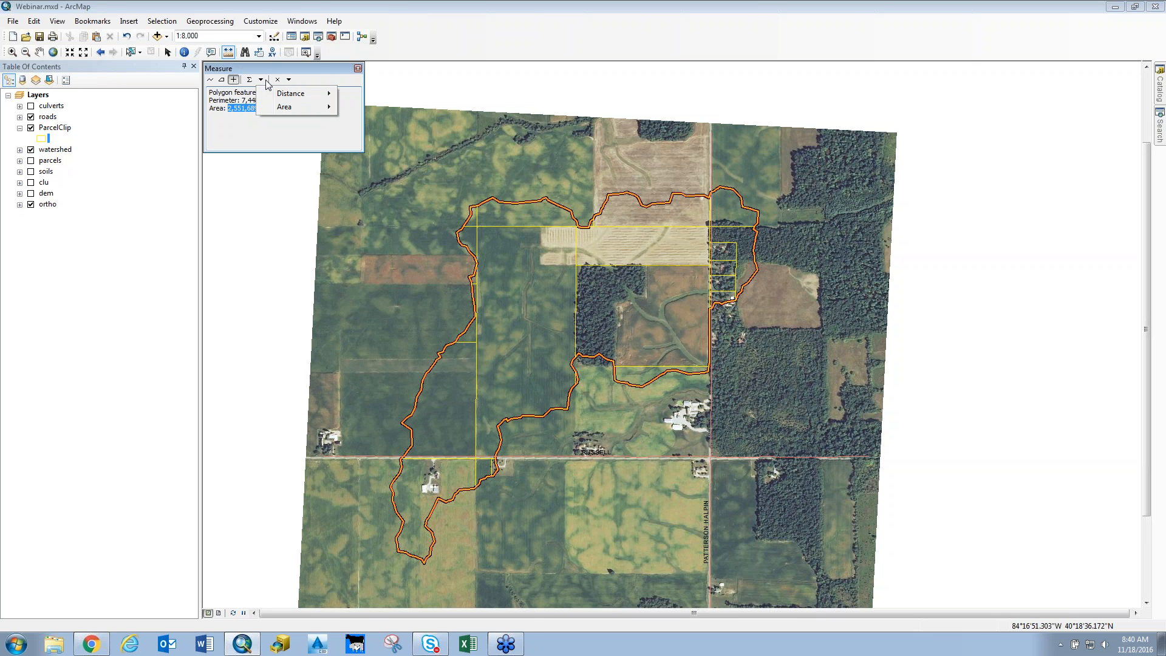
pyautogui.moveTo(284, 108)
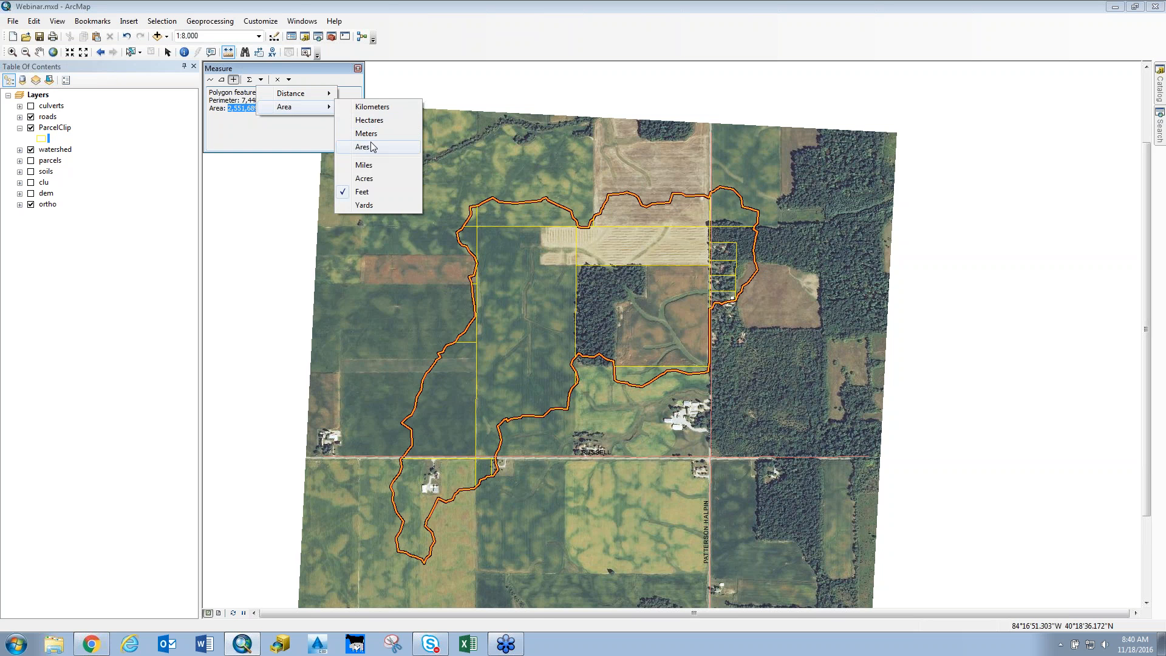
pyautogui.click(372, 178)
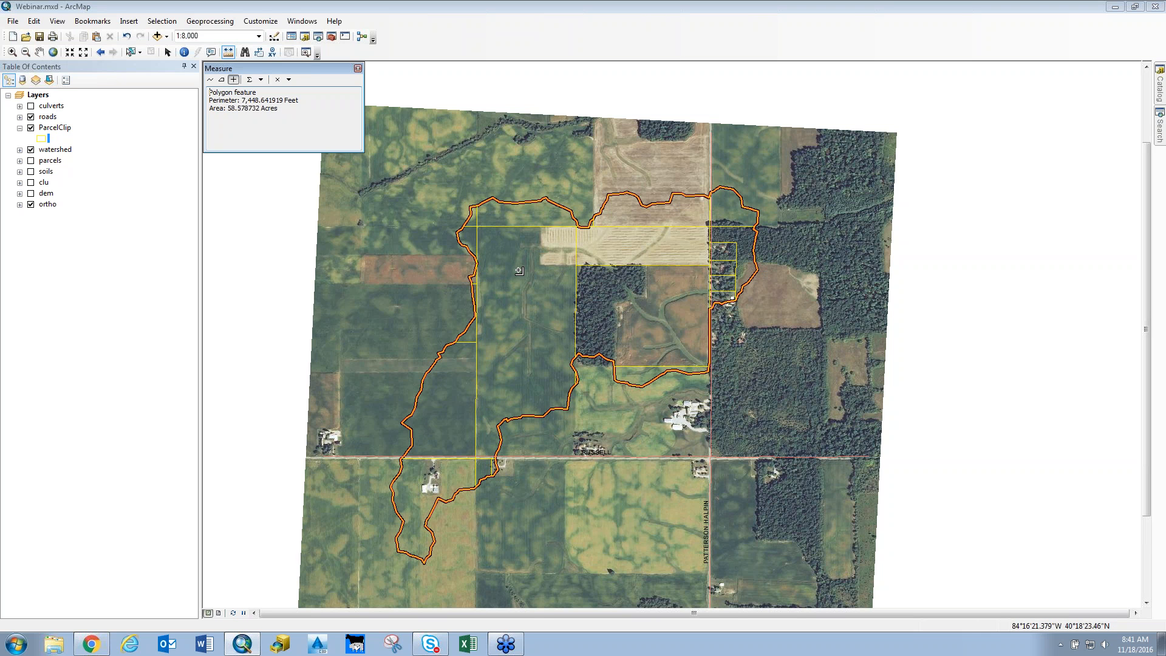
# - Measure the whole watershed polygon by temporarily placing its layer above ParcelClip, restoring the layer order when done
pyautogui.moveTo(55, 149); pyautogui.dragTo(66, 125)
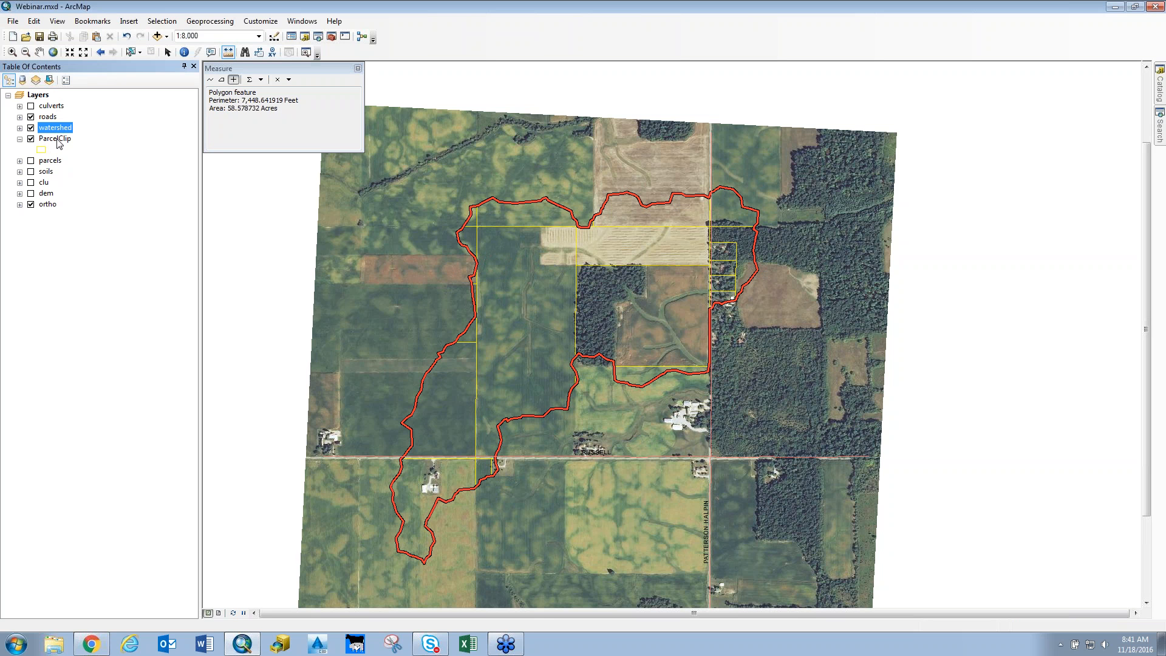
pyautogui.click(536, 297)
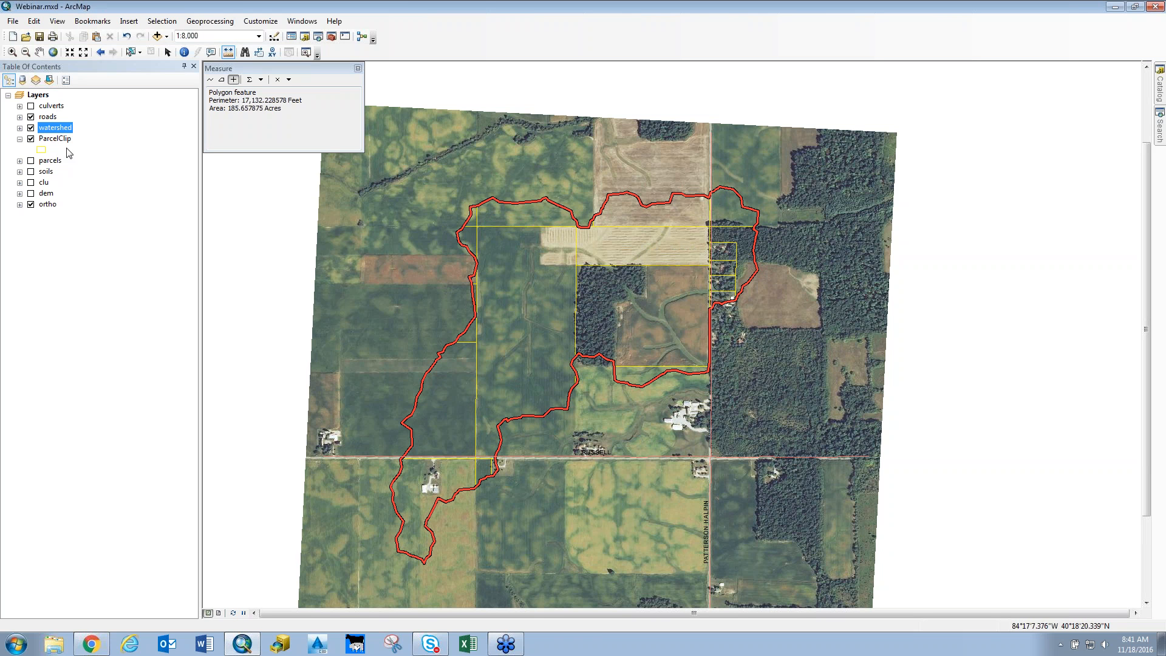
pyautogui.moveTo(56, 126); pyautogui.dragTo(59, 151)
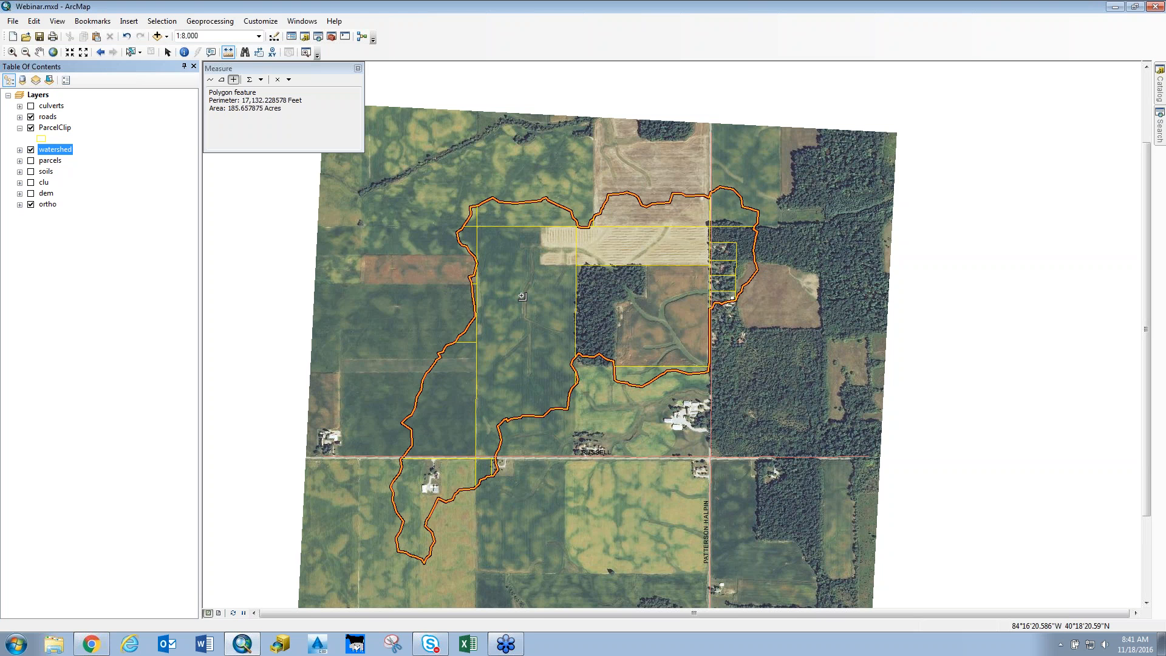
# - Open the ParcelClip attribute table and dock it beneath the map
pyautogui.keyDown('ctrl'); pyautogui.click(62, 129); pyautogui.keyUp('ctrl')
pyautogui.rightClick(61, 130)
pyautogui.click(92, 164)
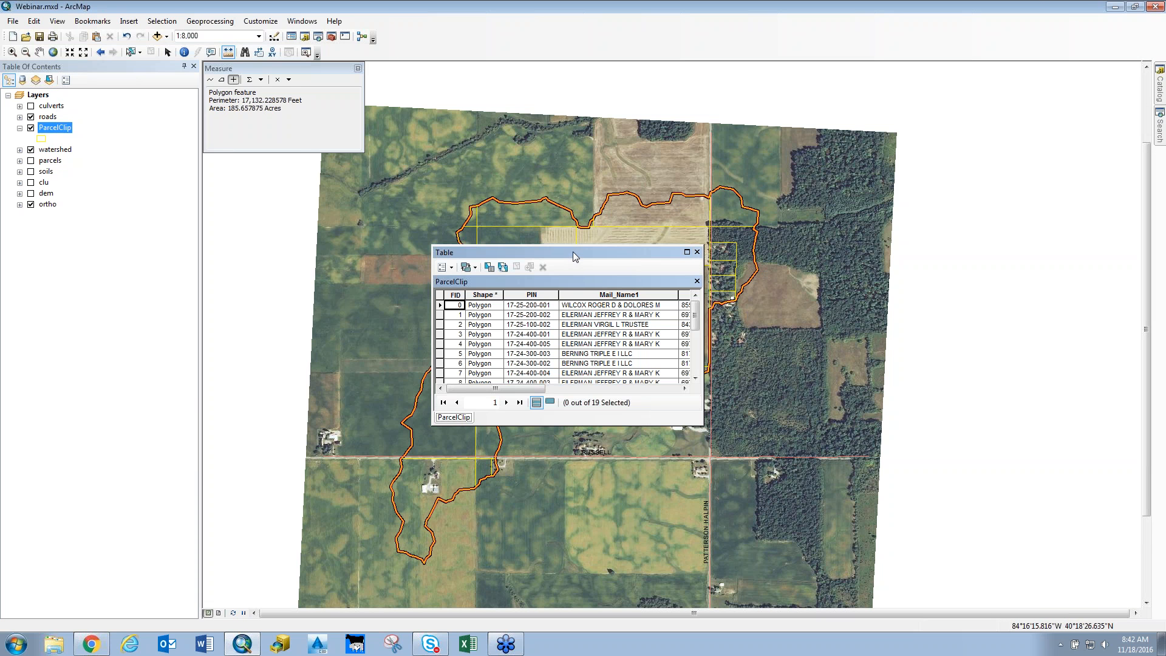
pyautogui.moveTo(573, 253); pyautogui.dragTo(574, 255)
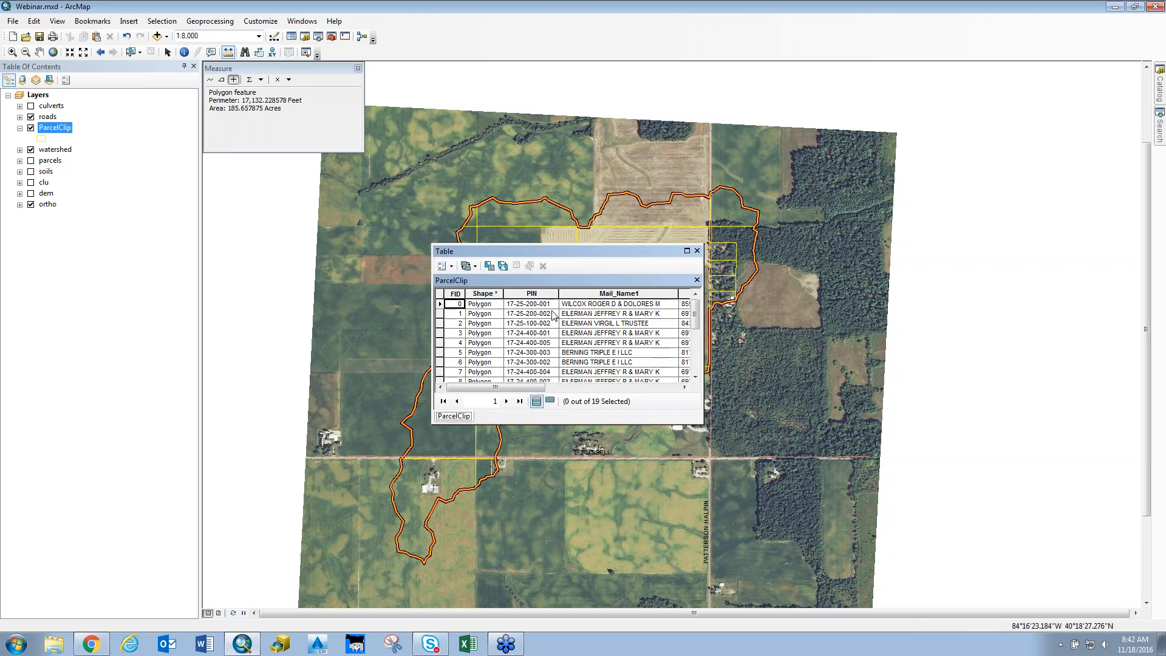
pyautogui.moveTo(560, 252); pyautogui.dragTo(576, 601)
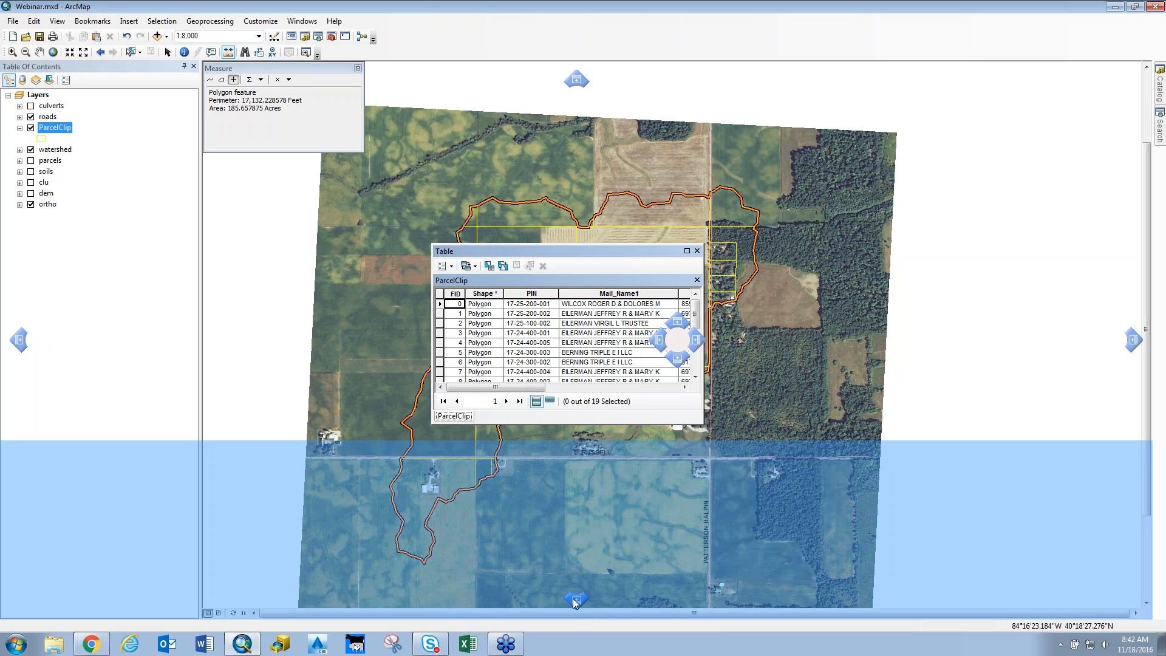
pyautogui.moveTo(572, 599)
pyautogui.mouseDown()
pyautogui.moveTo(548, 424)
pyautogui.moveTo(579, 608)
pyautogui.moveTo(183, 448)
pyautogui.moveTo(20, 346)
pyautogui.moveTo(74, 380)
pyautogui.moveTo(575, 560)
pyautogui.moveTo(577, 604)
pyautogui.mouseUp()
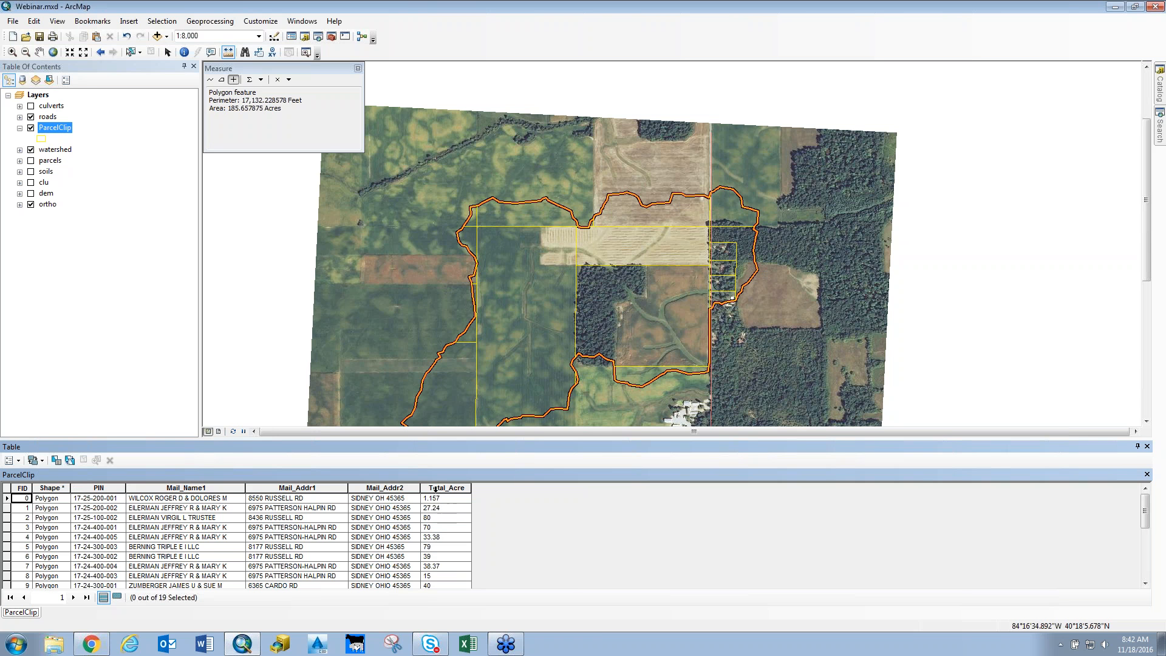
# - Add a Float field named ws_acres with precision 8 and scale 3 to the ParcelClip attribute table
pyautogui.click(19, 461)
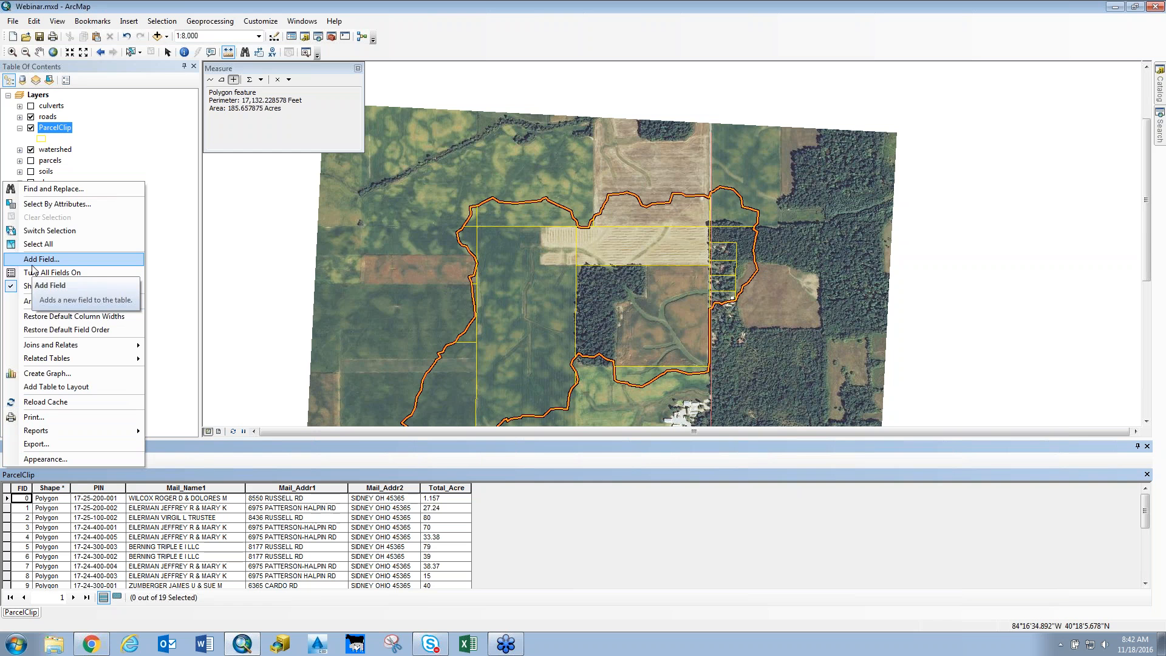
pyautogui.click(205, 443)
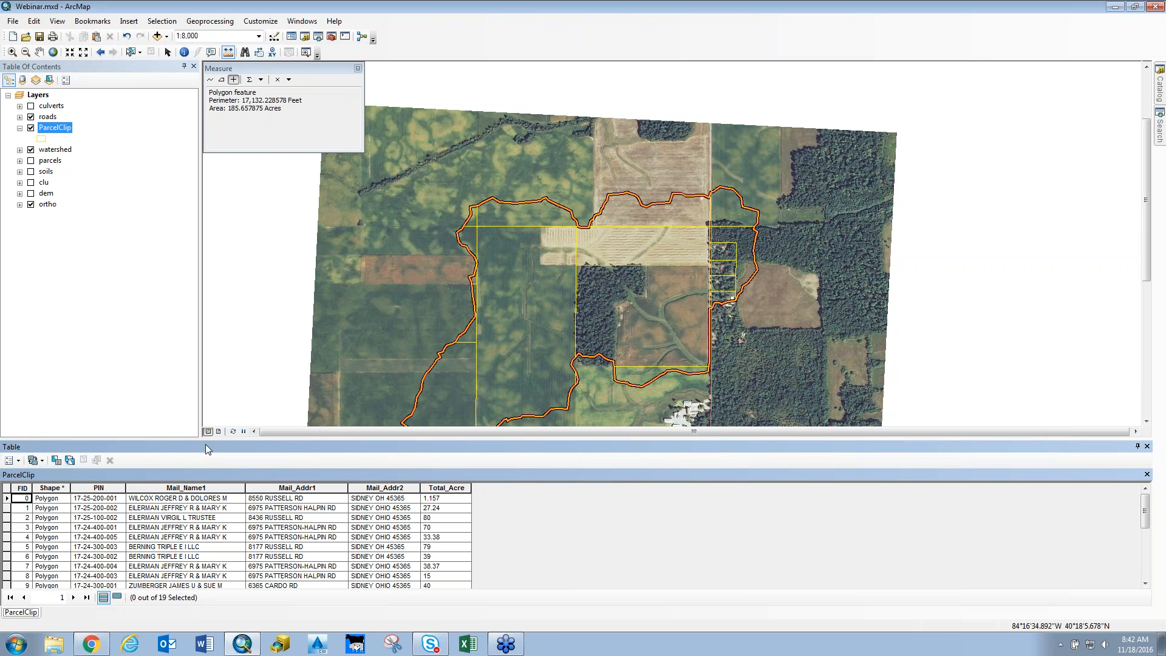
pyautogui.click(10, 465)
pyautogui.click(30, 258)
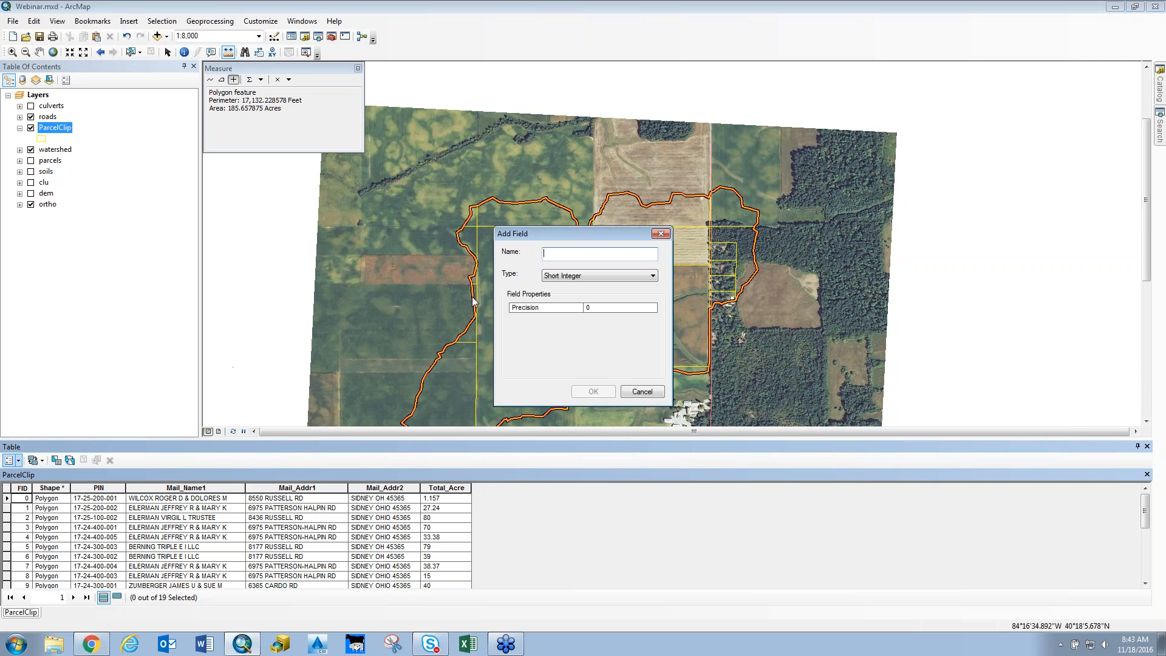
pyautogui.write('ws_acres')
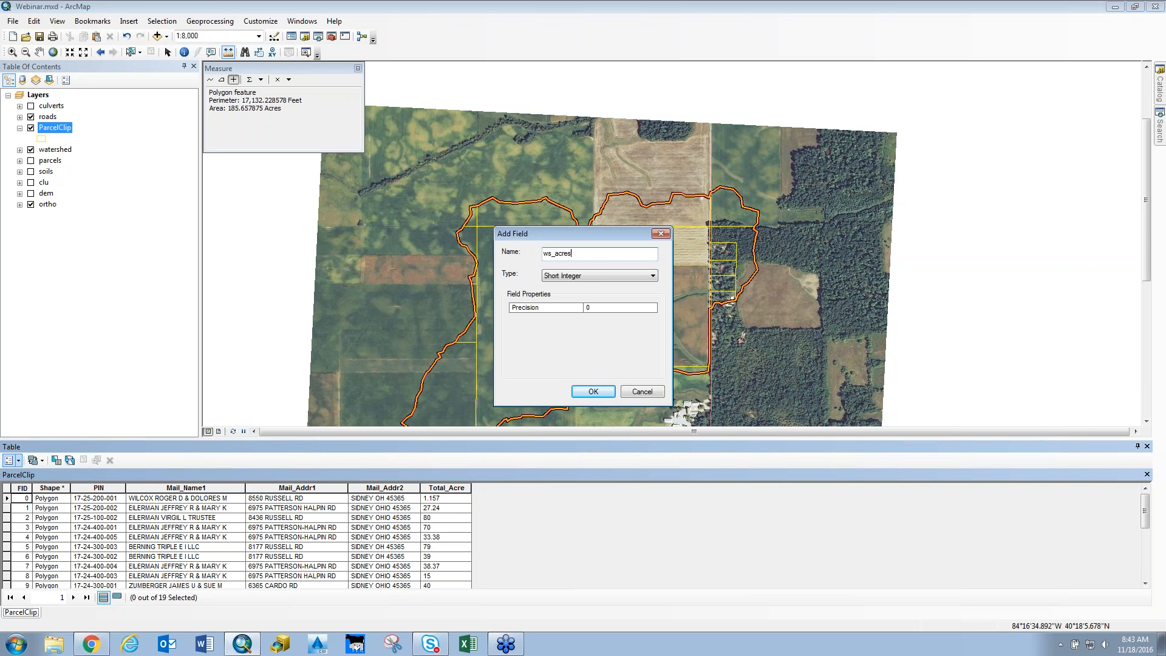
pyautogui.click(565, 279)
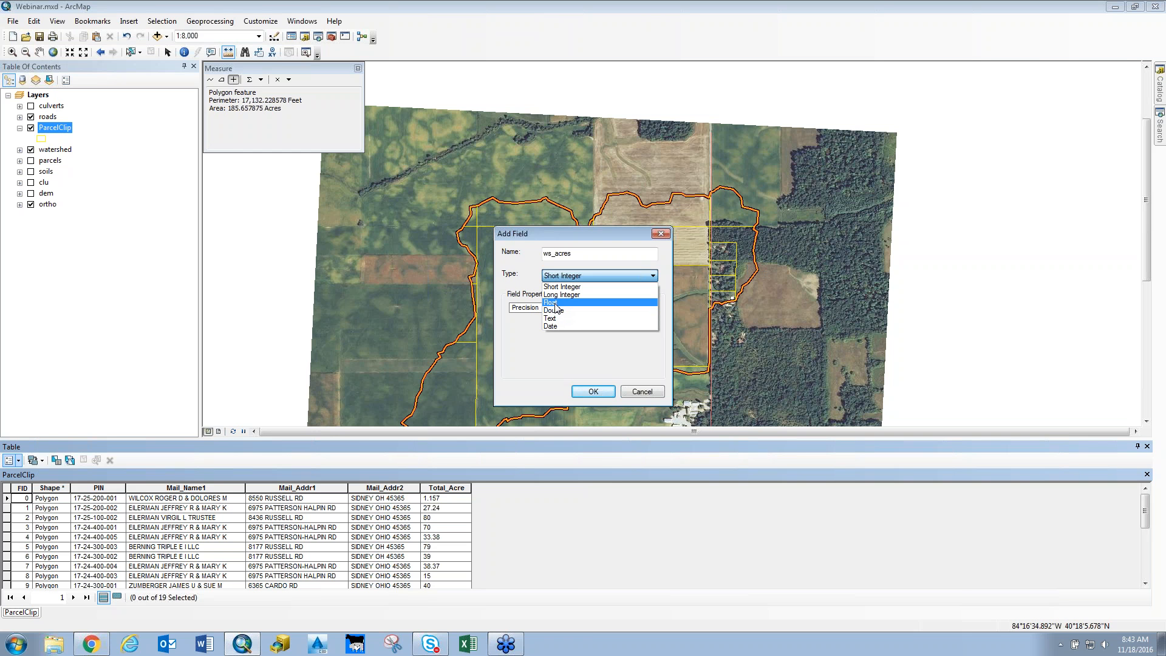
pyautogui.click(555, 303)
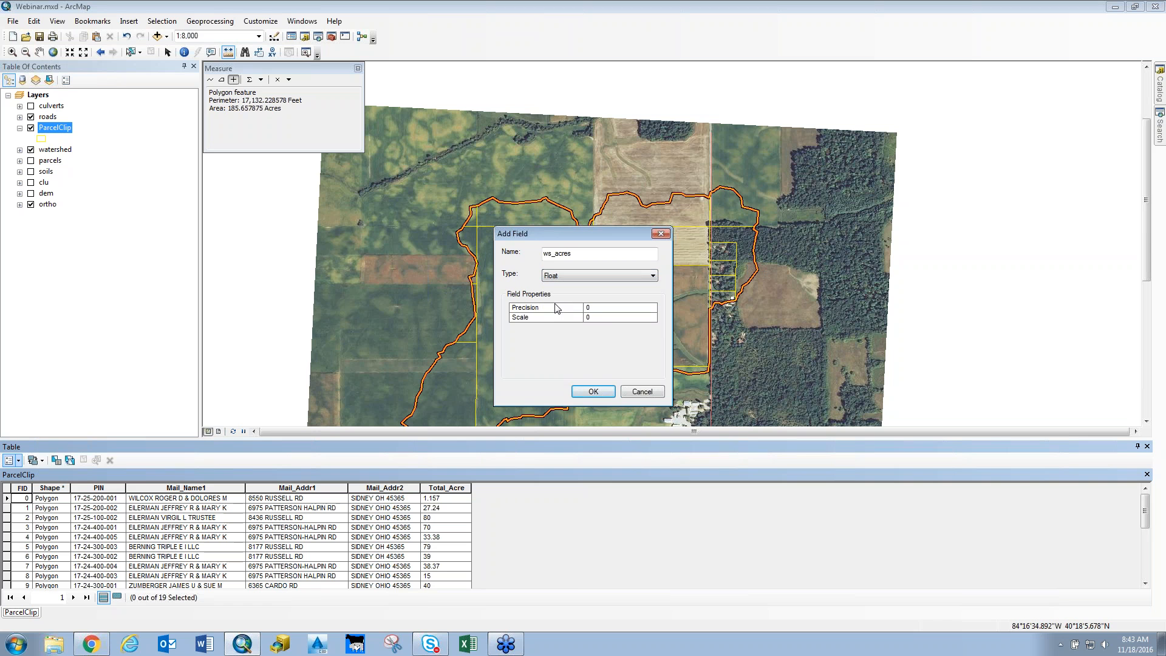
pyautogui.click(601, 308)
pyautogui.write('8')
pyautogui.click(597, 316)
pyautogui.write('3')
pyautogui.click(595, 392)
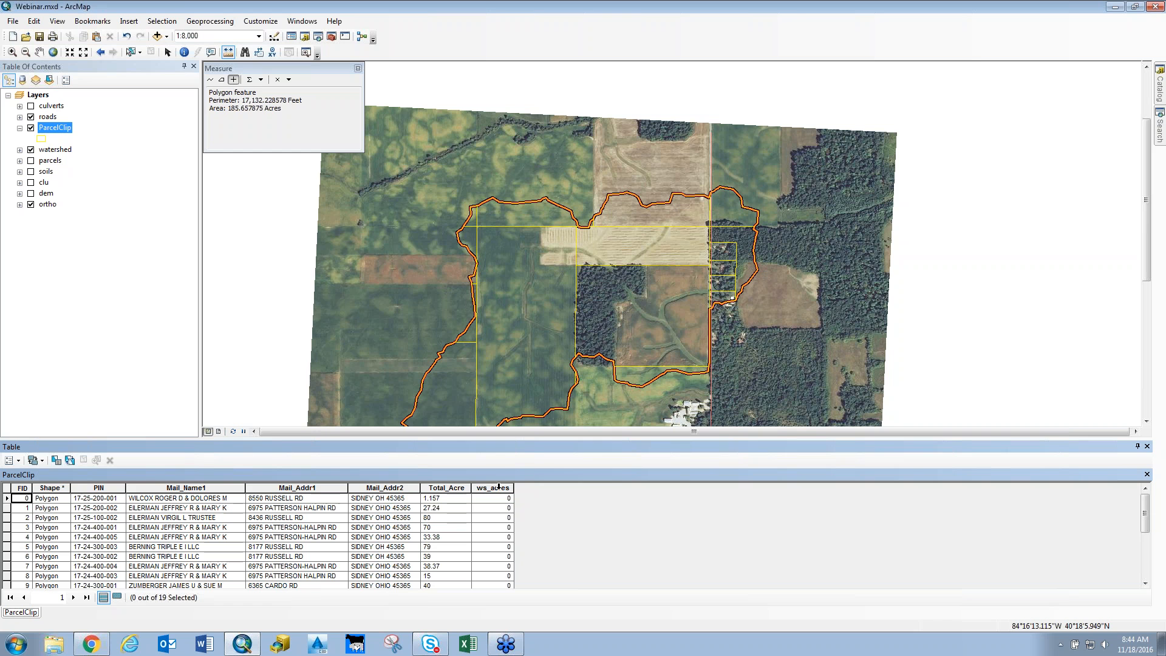
# - Calculate the ws_acres field as polygon area in Acres US, using the data source's coordinate system
pyautogui.rightClick(498, 488)
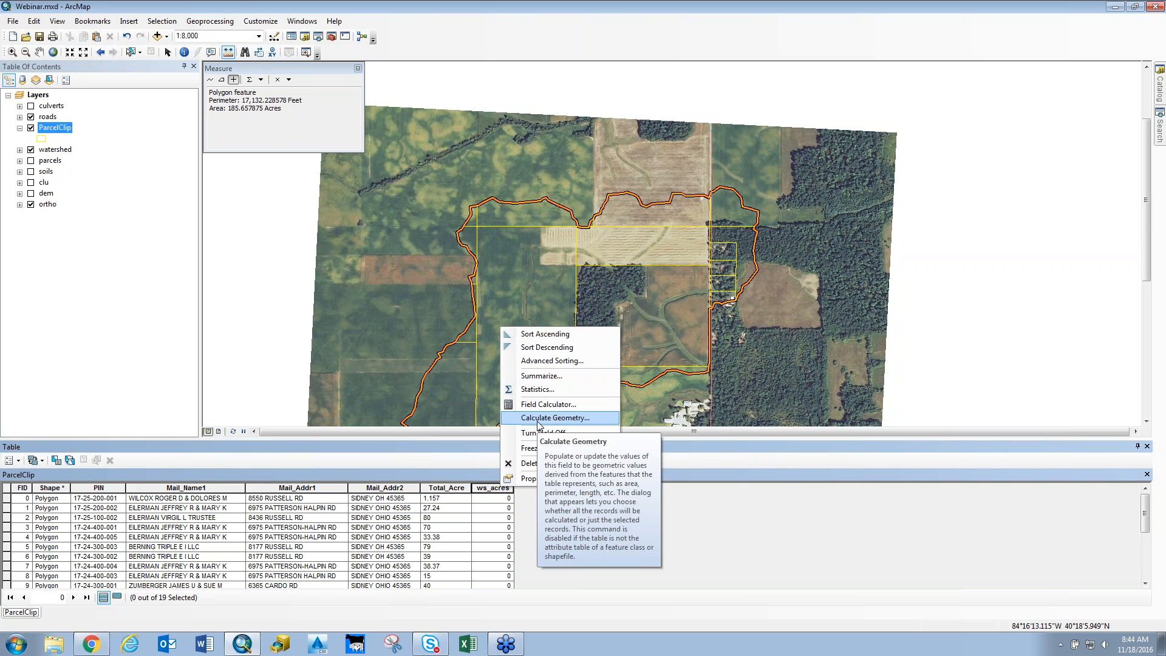
pyautogui.rightClick(485, 494)
pyautogui.rightClick(486, 492)
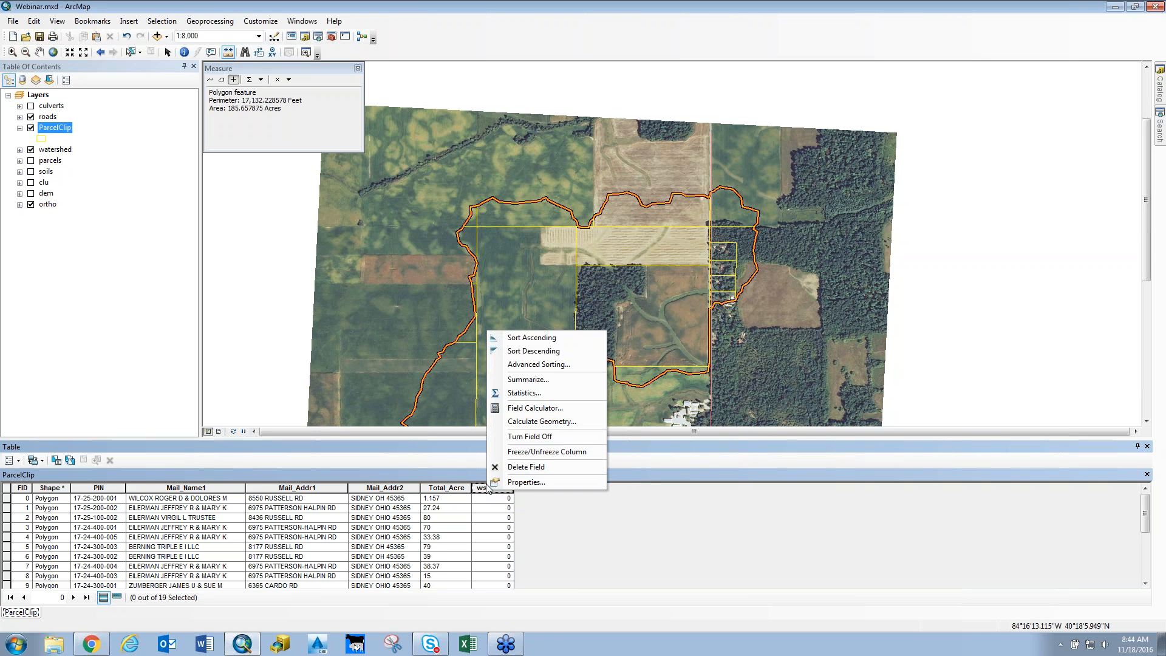
pyautogui.click(531, 423)
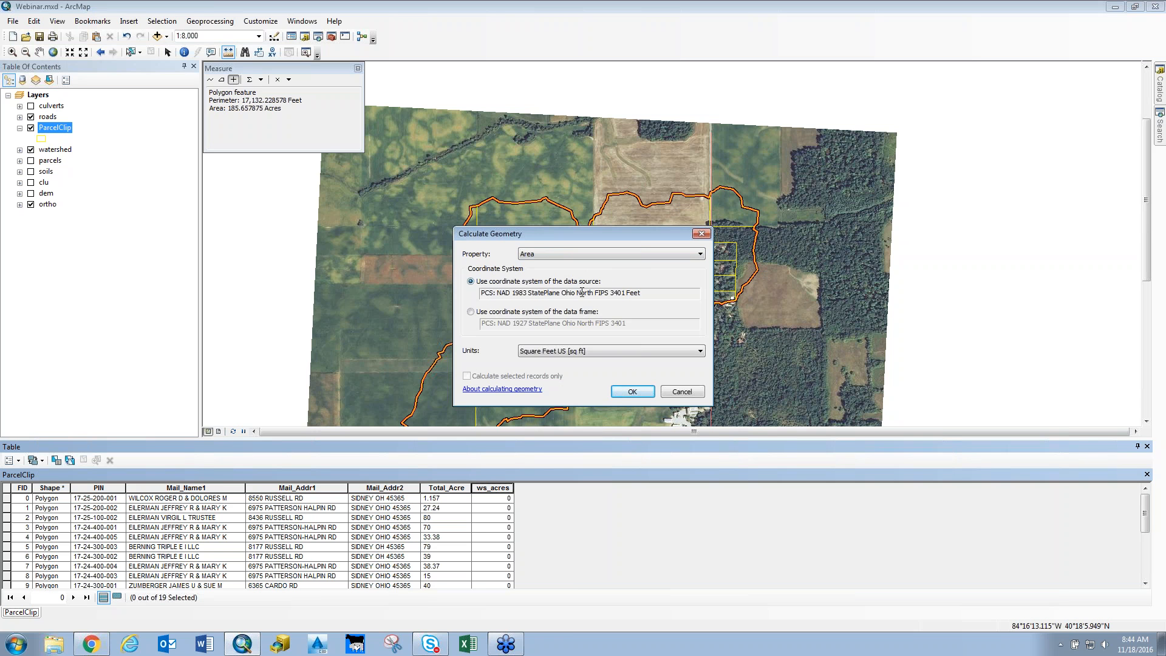
pyautogui.click(587, 351)
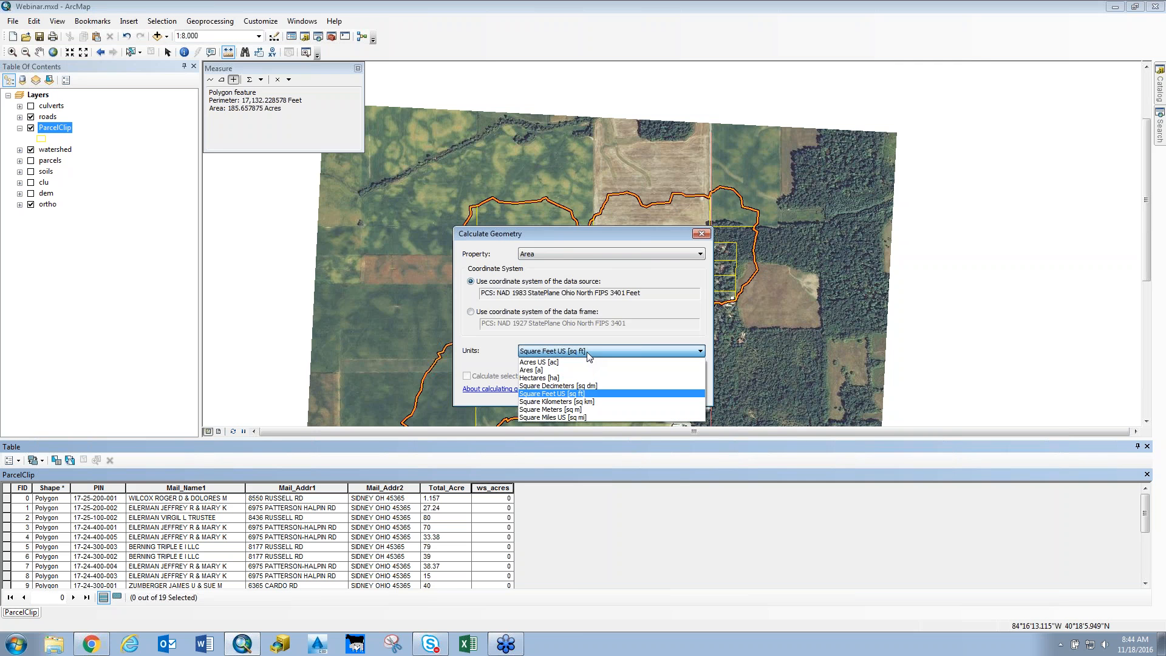
pyautogui.click(583, 363)
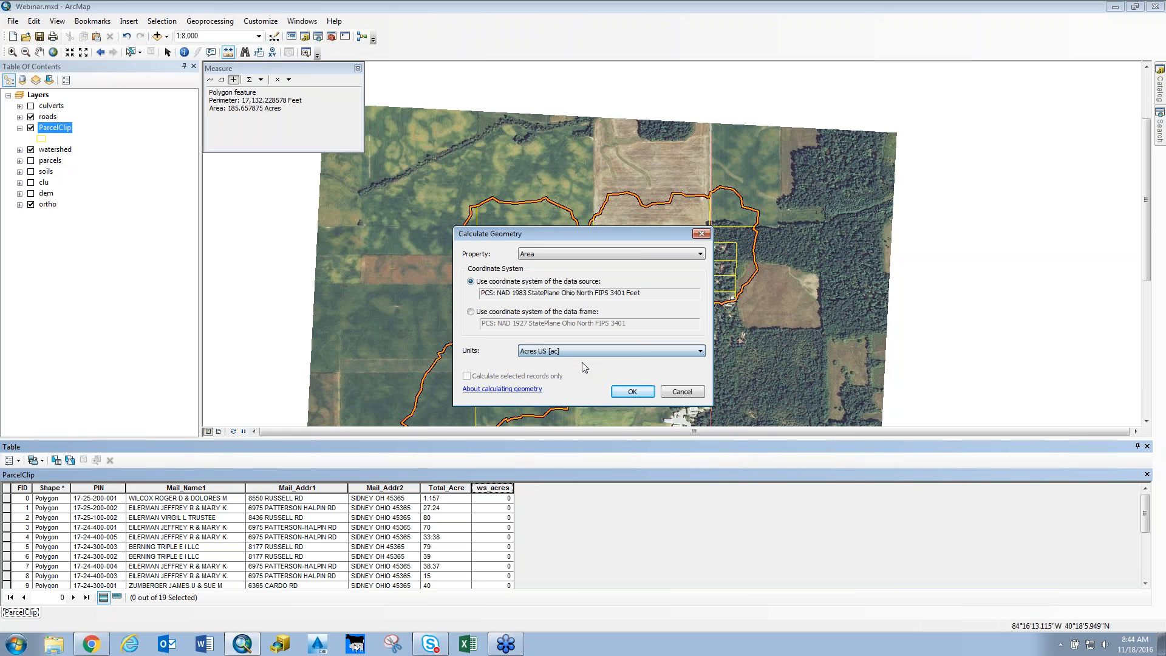
pyautogui.click(632, 391)
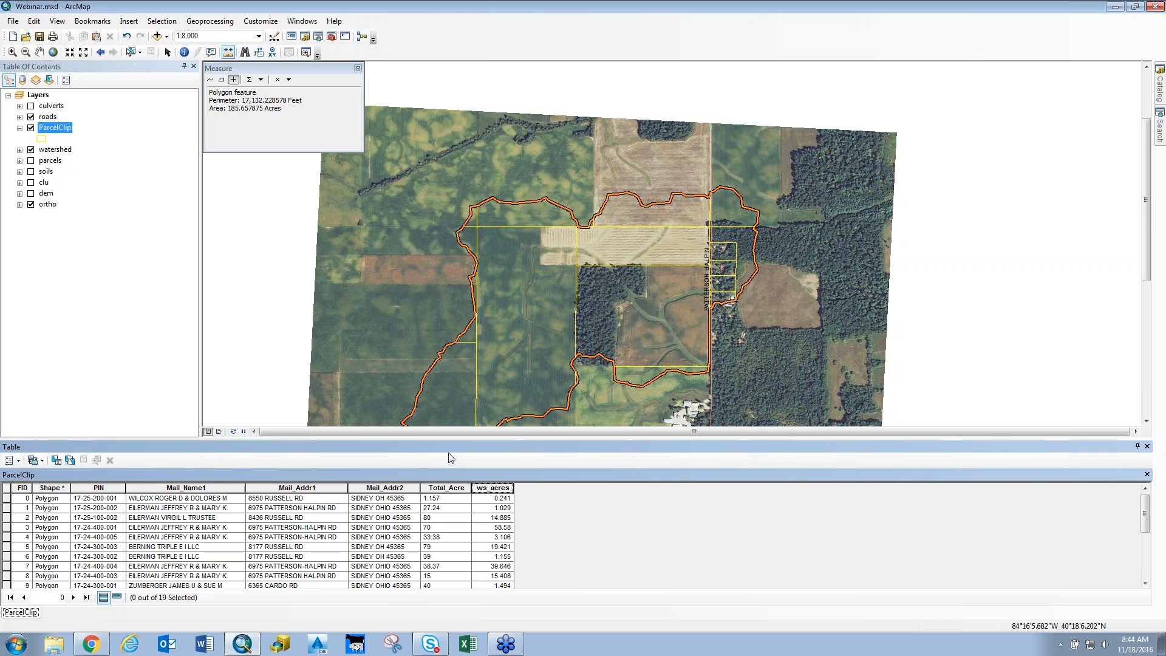
# - Label the ParcelClip features with the ws_acres field, and move the properties dialog aside to expose the map
pyautogui.rightClick(61, 131)
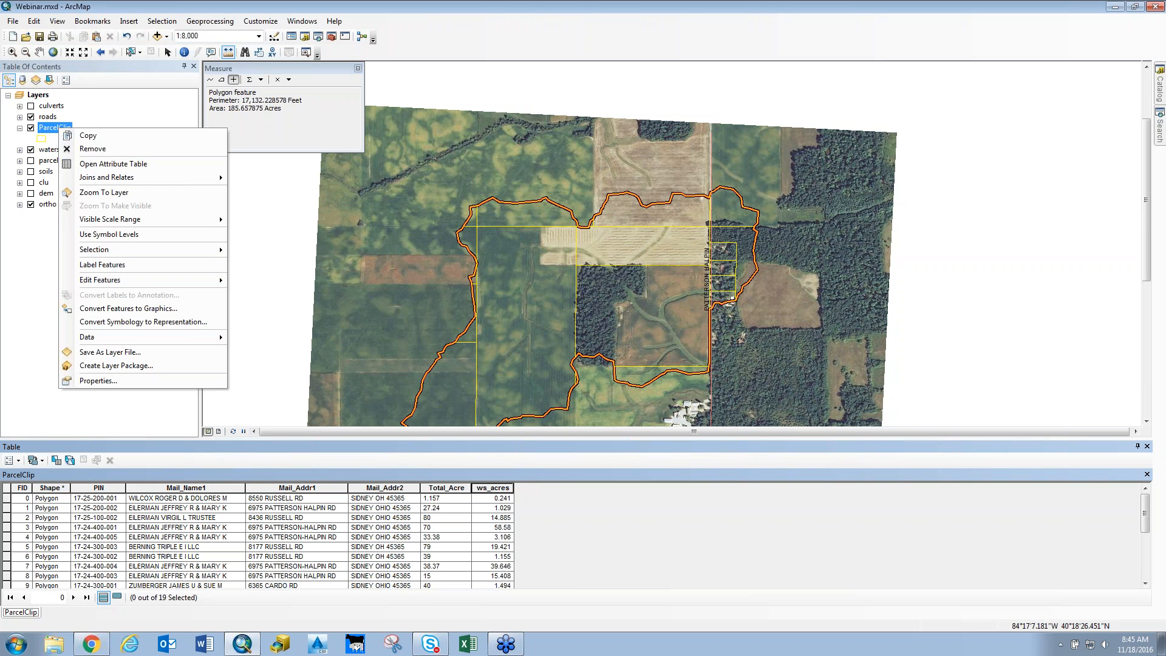
pyautogui.click(105, 382)
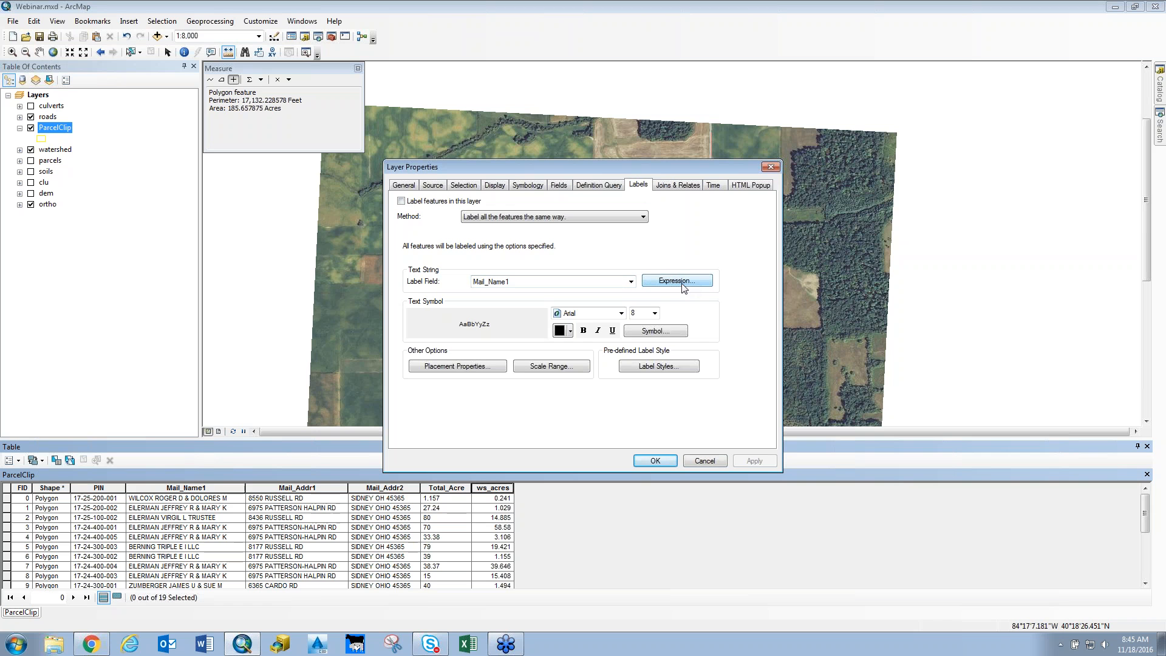
pyautogui.click(634, 284)
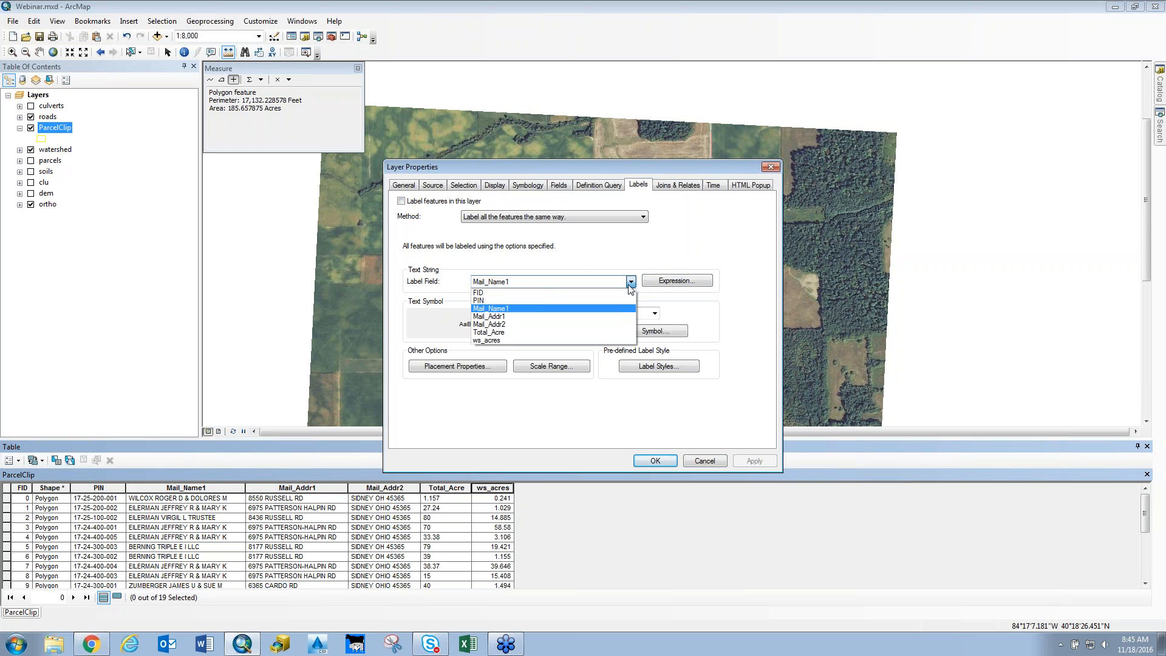
pyautogui.click(515, 342)
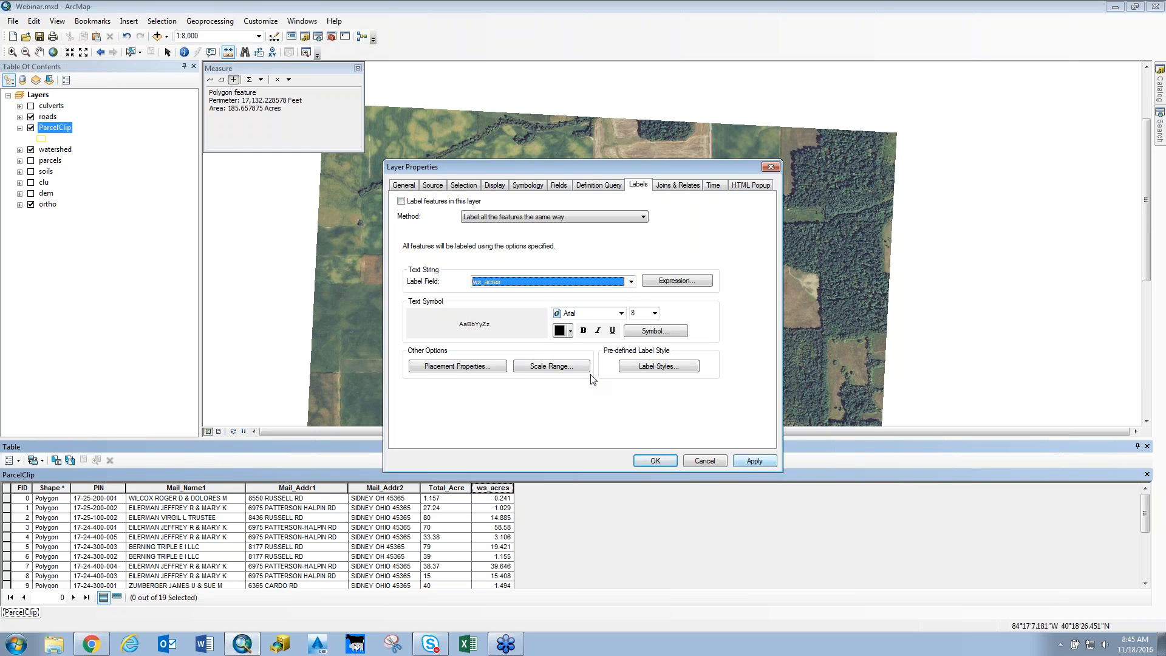
pyautogui.click(401, 201)
pyautogui.click(755, 461)
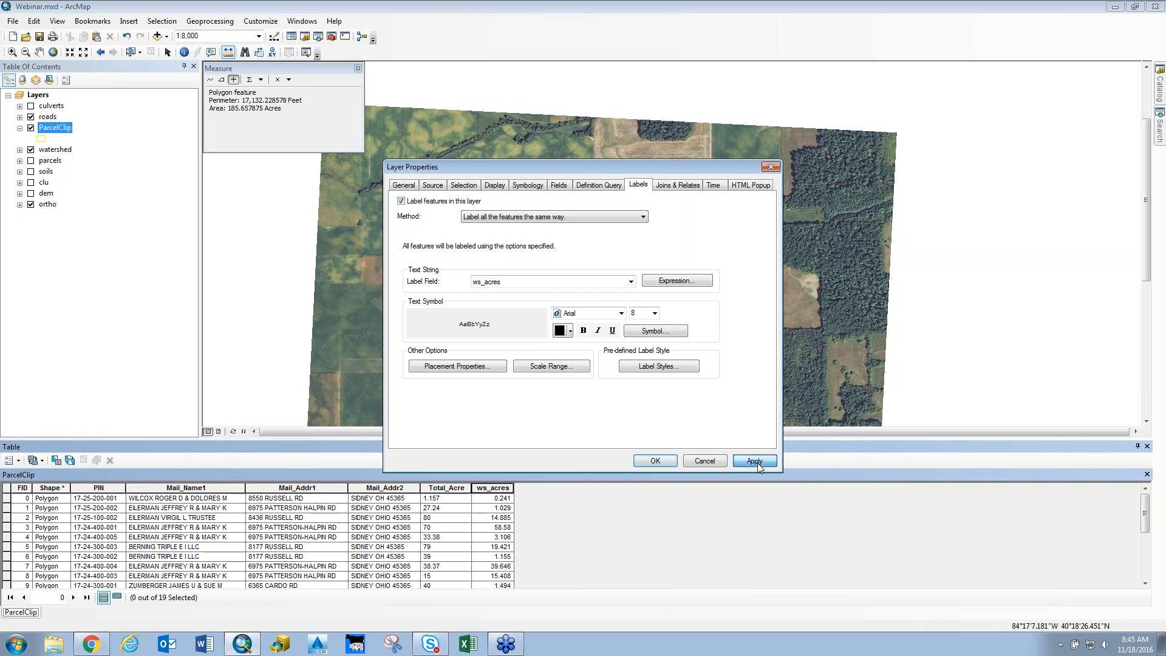
pyautogui.moveTo(587, 165); pyautogui.dragTo(932, 156)
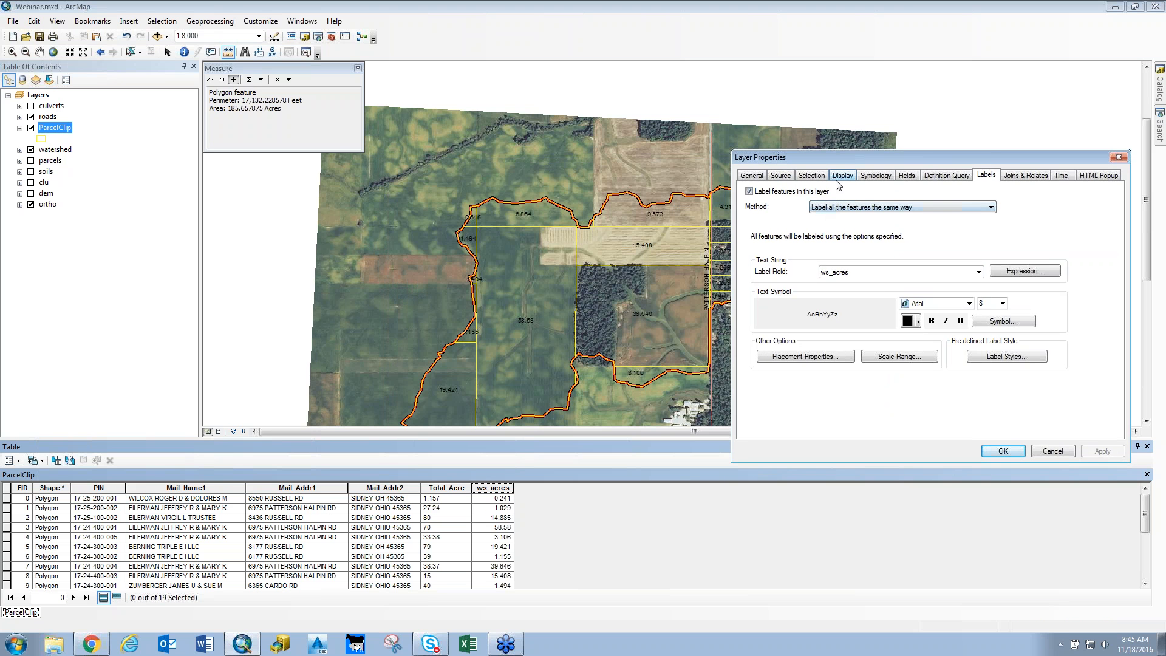
# - Open the label expression editor for ParcelClip and clear the existing expression
pyautogui.moveTo(851, 155); pyautogui.dragTo(445, 111)
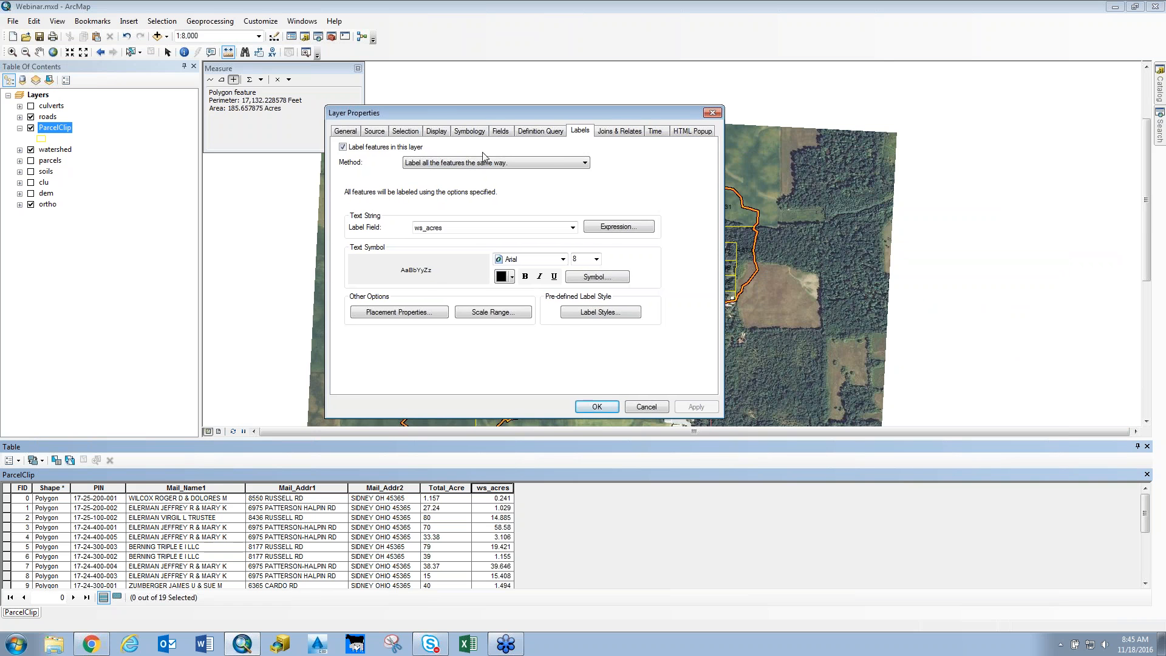
pyautogui.click(604, 230)
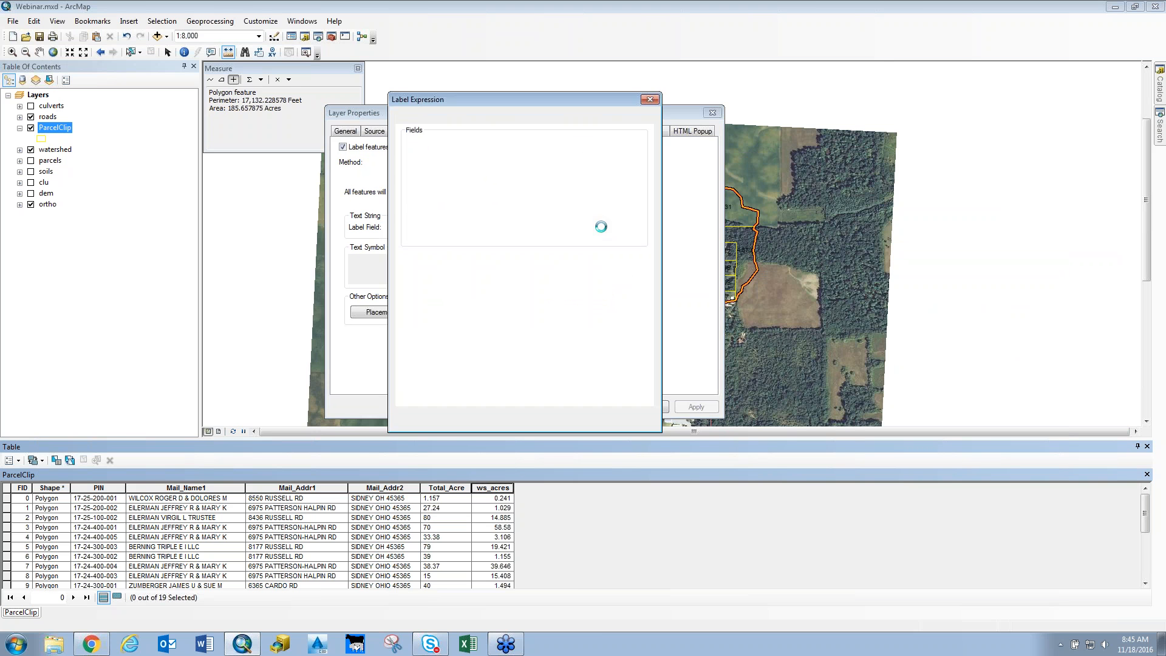
pyautogui.moveTo(569, 289); pyautogui.dragTo(409, 292)
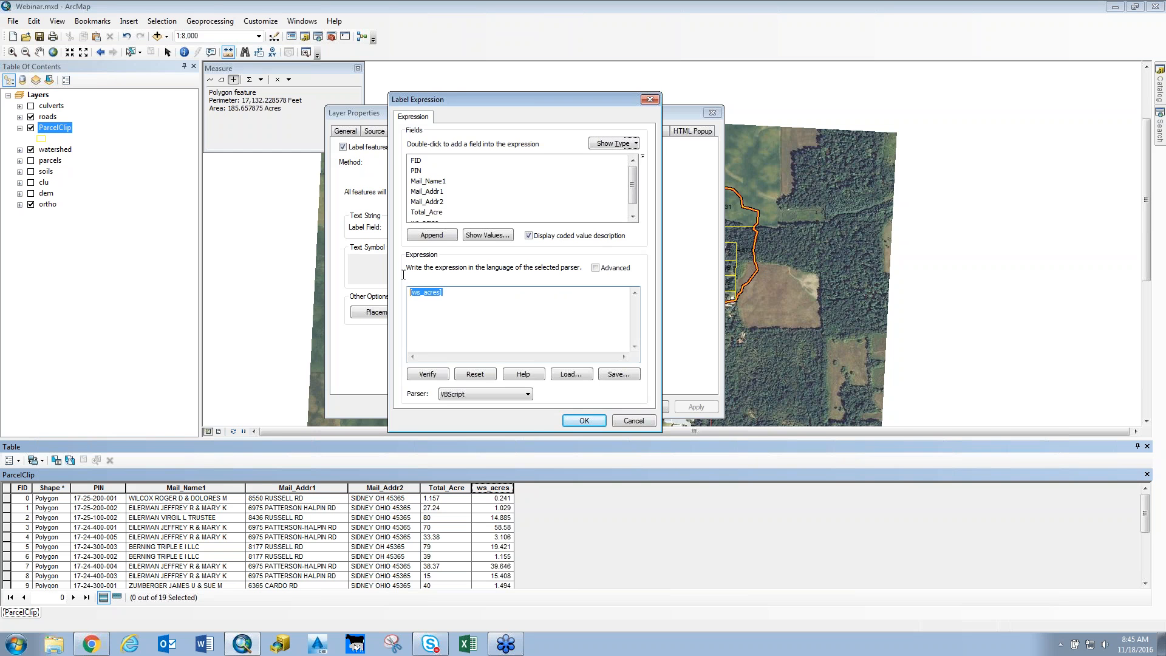
pyautogui.press('Delete')
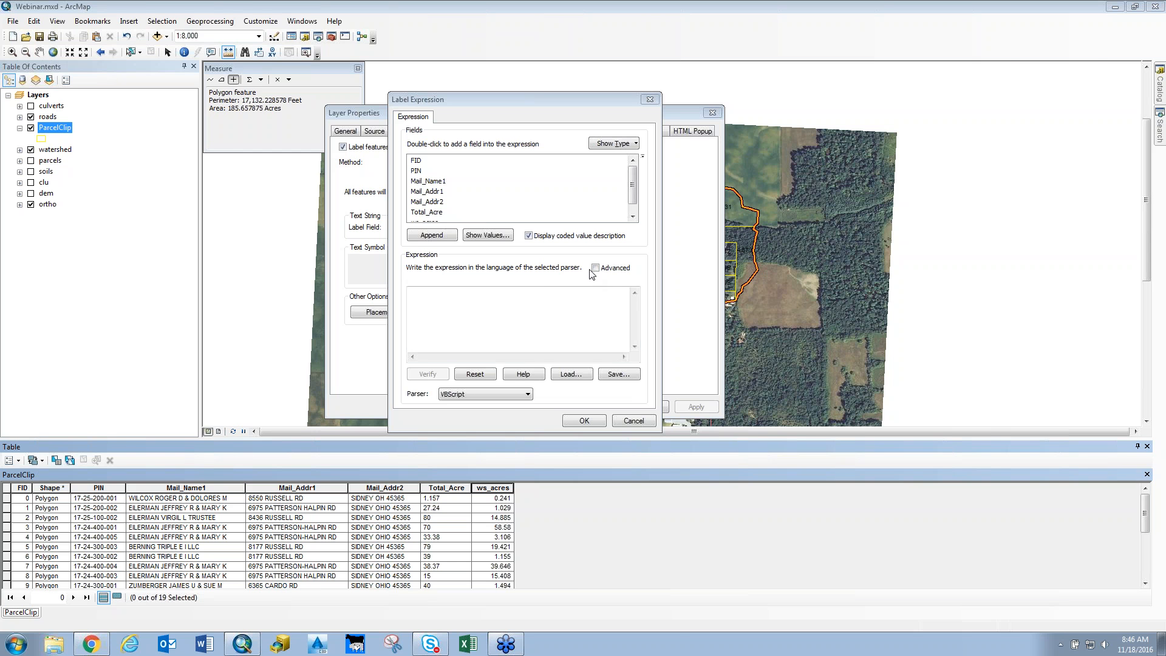
pyautogui.click(538, 302)
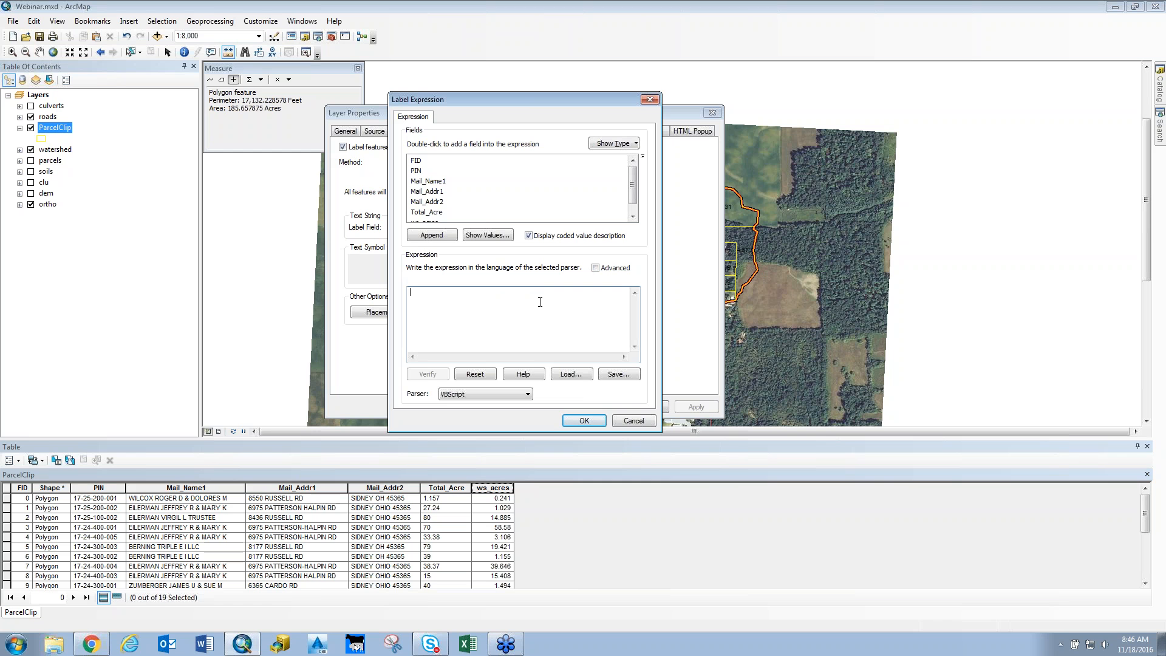
pyautogui.doubleClick(432, 192)
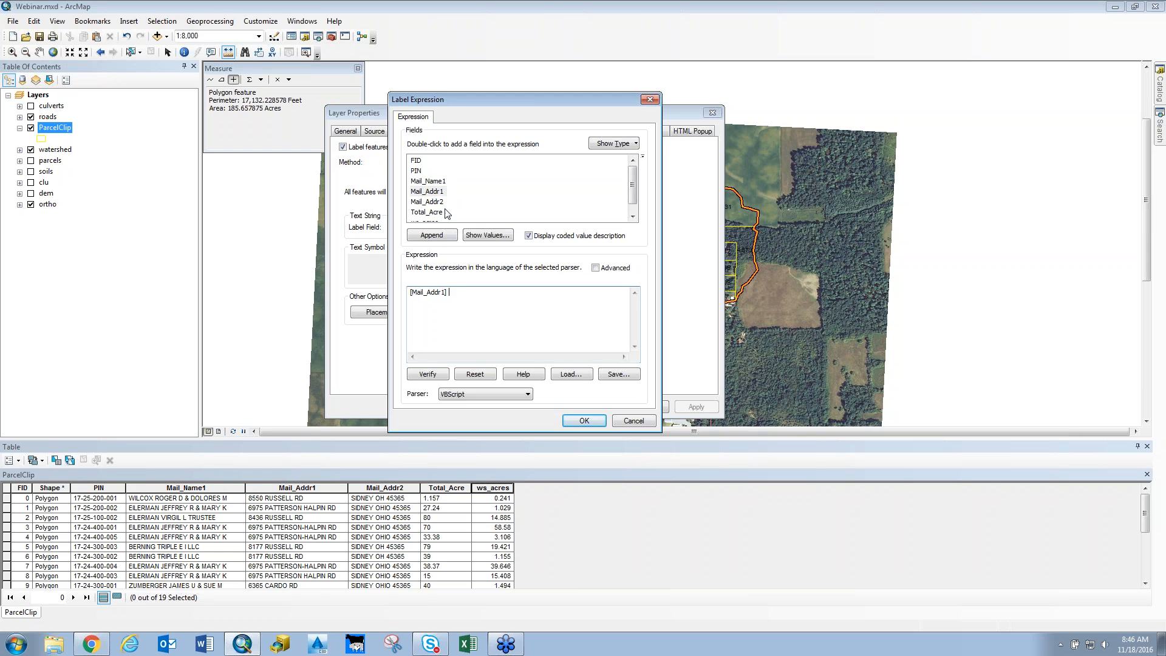
pyautogui.hotkey('ctrl', 'a')
pyautogui.press('Delete')
pyautogui.write('&')
pyautogui.moveTo(435, 302); pyautogui.dragTo(371, 301)
pyautogui.write('&')
pyautogui.write('cr')
pyautogui.write('&')
pyautogui.moveTo(461, 302); pyautogui.dragTo(332, 301)
pyautogui.press('Delete')
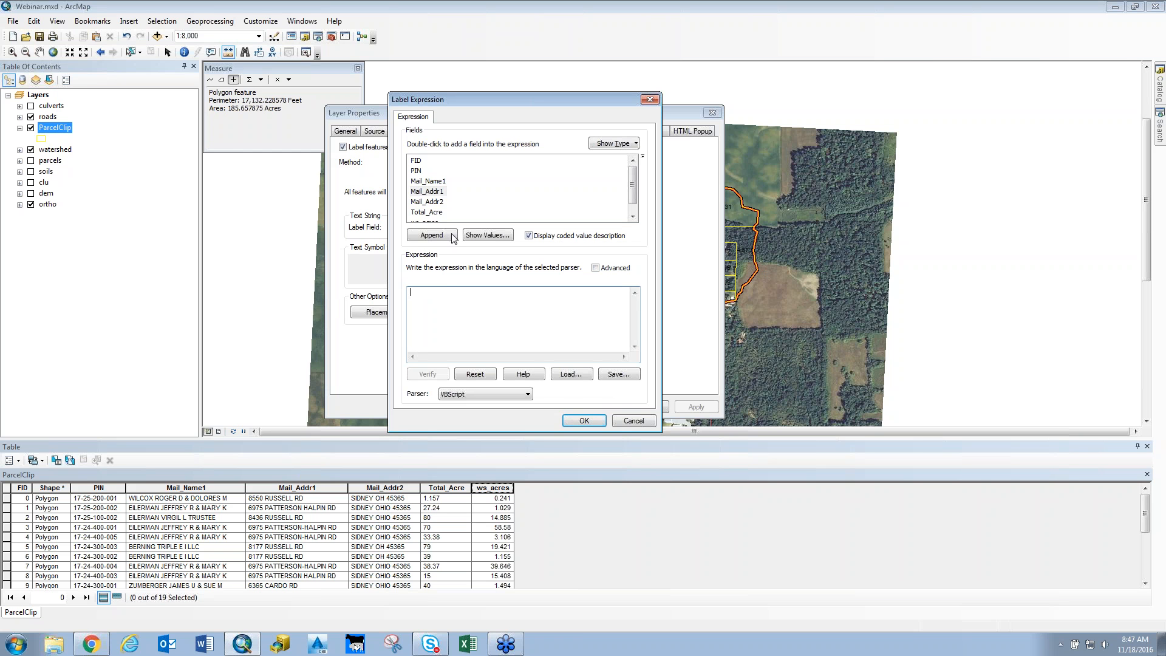
# - Build a label expression with the owner name above the watershed acres: [Mail_Name1] &vbcrlf & [ws_acres]
pyautogui.doubleClick(435, 182)
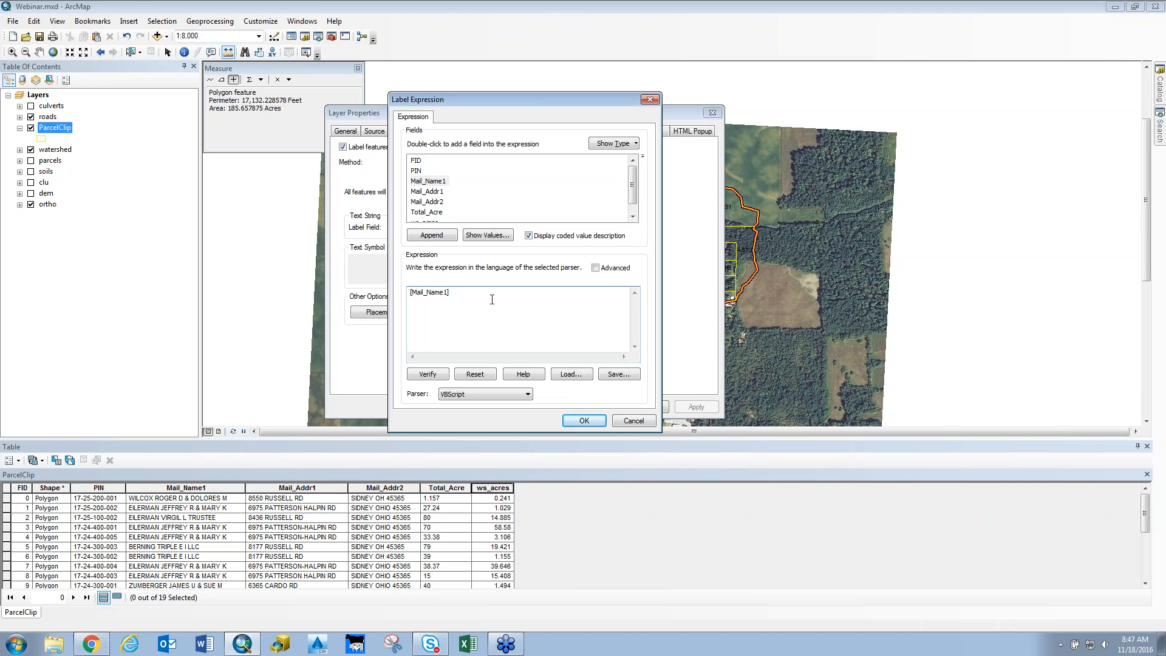
pyautogui.write('&vbcrlf &')
pyautogui.moveTo(631, 176); pyautogui.dragTo(512, 217)
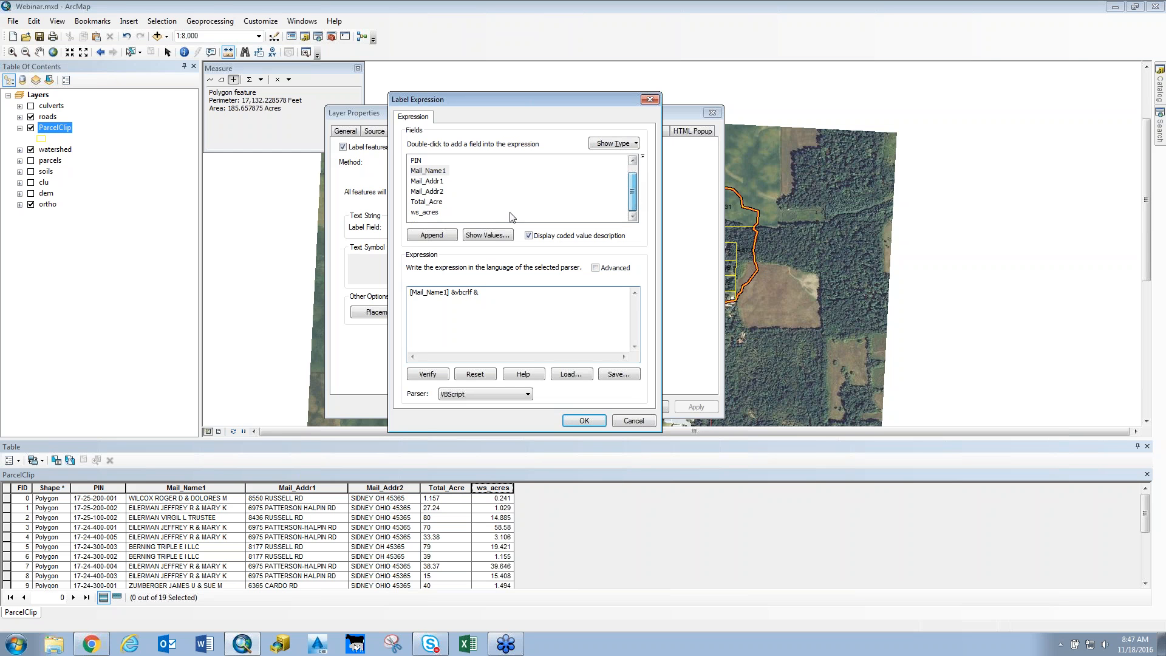
pyautogui.doubleClick(432, 214)
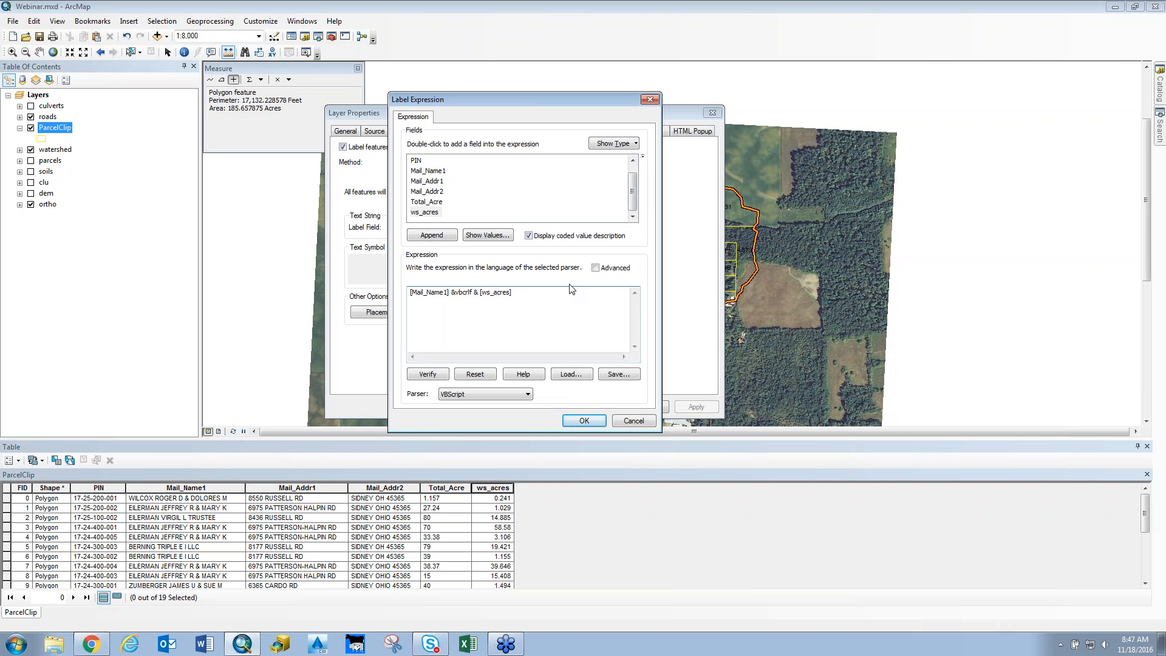
# - Extend the label expression with &" ac of " & [Total_Acre] &" ac"
pyautogui.write('&" ac of')
pyautogui.write('"')
pyautogui.scroll(1, 633, 184)
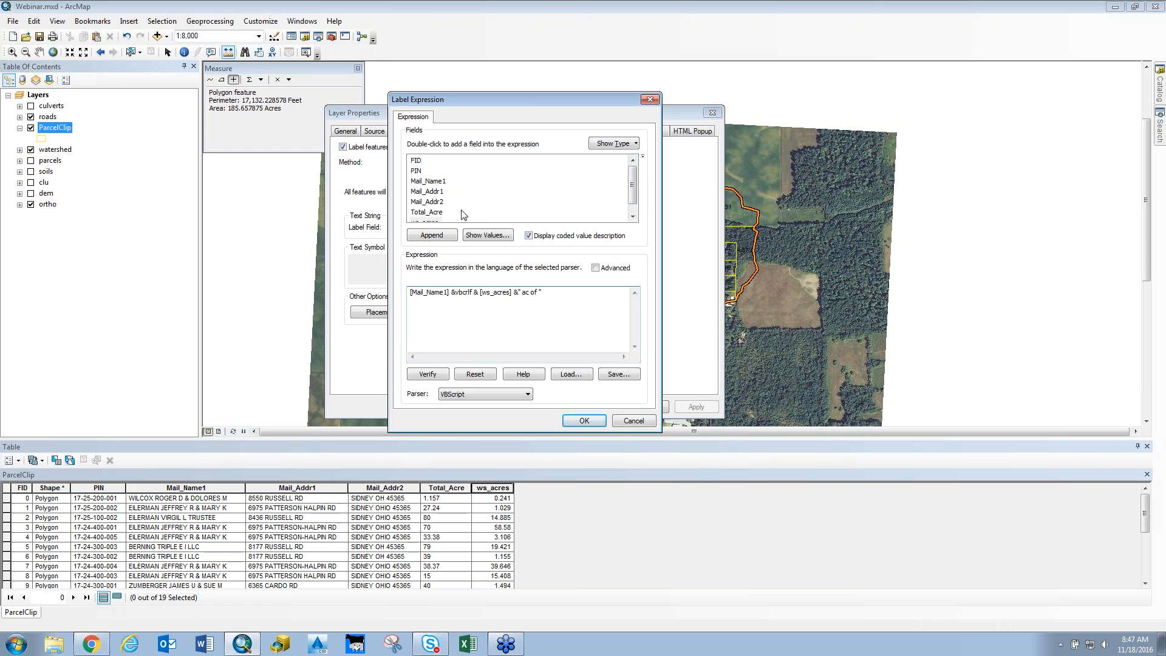
pyautogui.write('&')
pyautogui.doubleClick(435, 212)
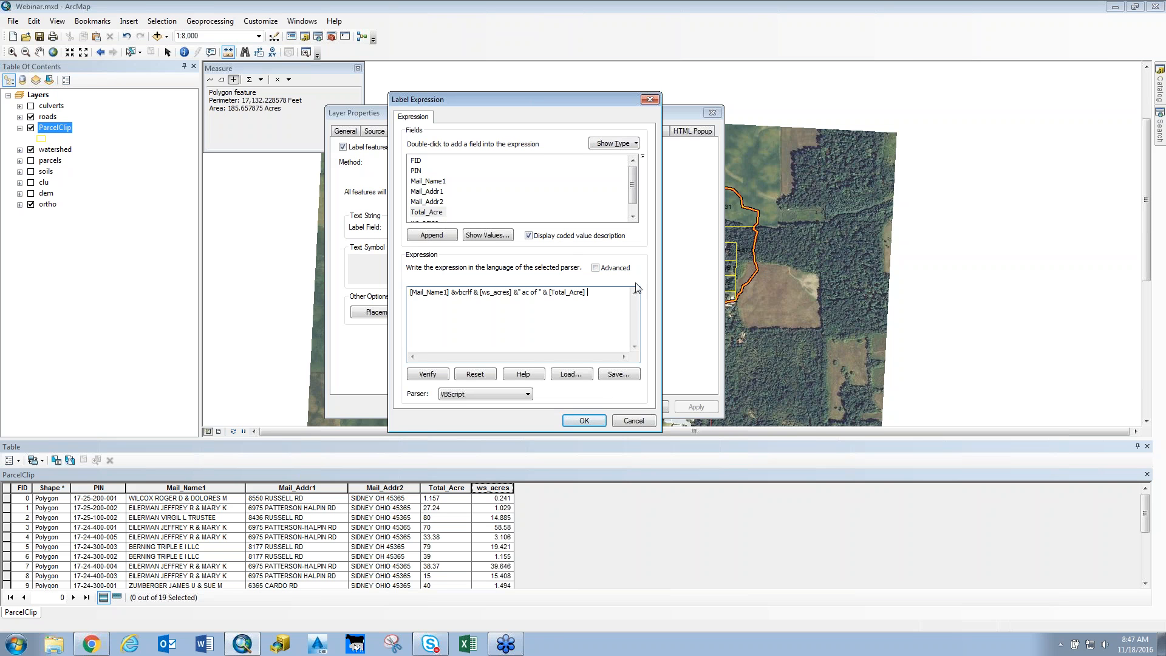
pyautogui.write('"')
pyautogui.write(' &" ac"')
# - Verify the label expression and check its sample label
pyautogui.click(428, 374)
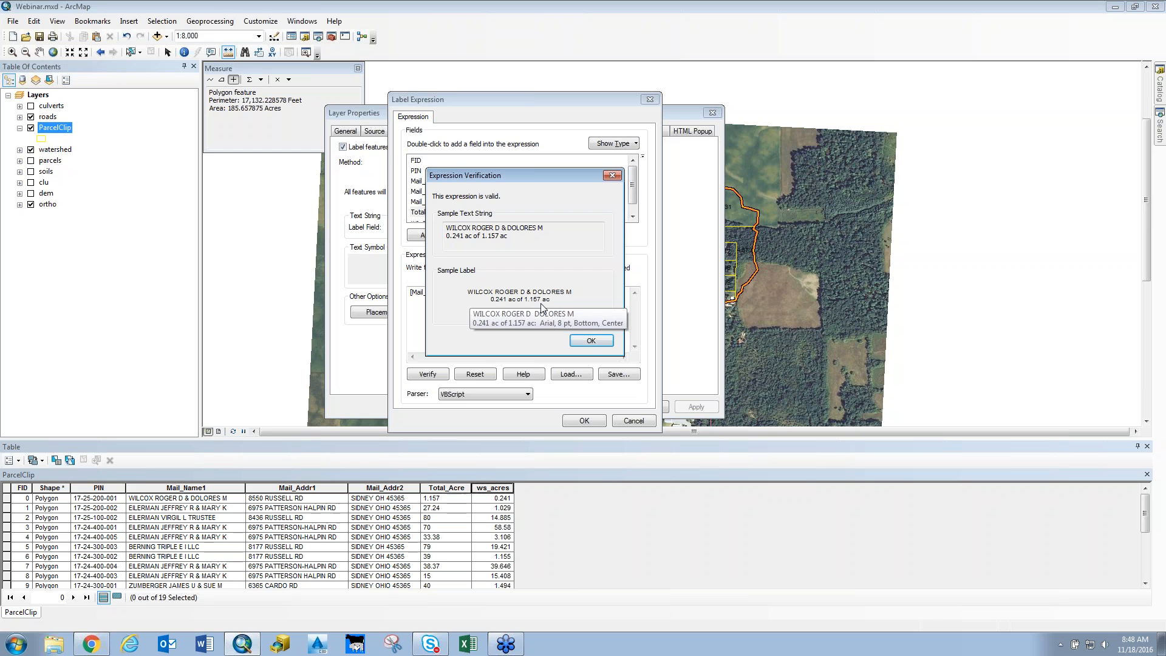
pyautogui.click(590, 342)
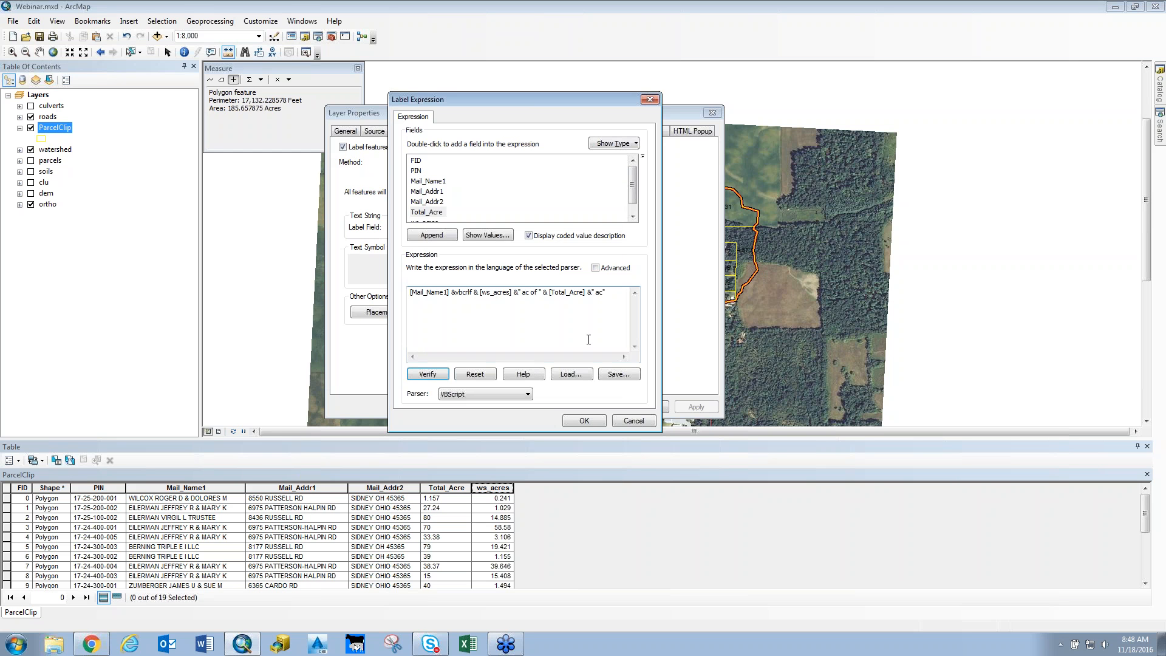
pyautogui.doubleClick(544, 292)
pyautogui.click(575, 306)
pyautogui.click(428, 373)
pyautogui.click(593, 341)
# - Save the label expression as OwnerAcre in the WebGISBasicsII folder on the C: drive
pyautogui.click(618, 374)
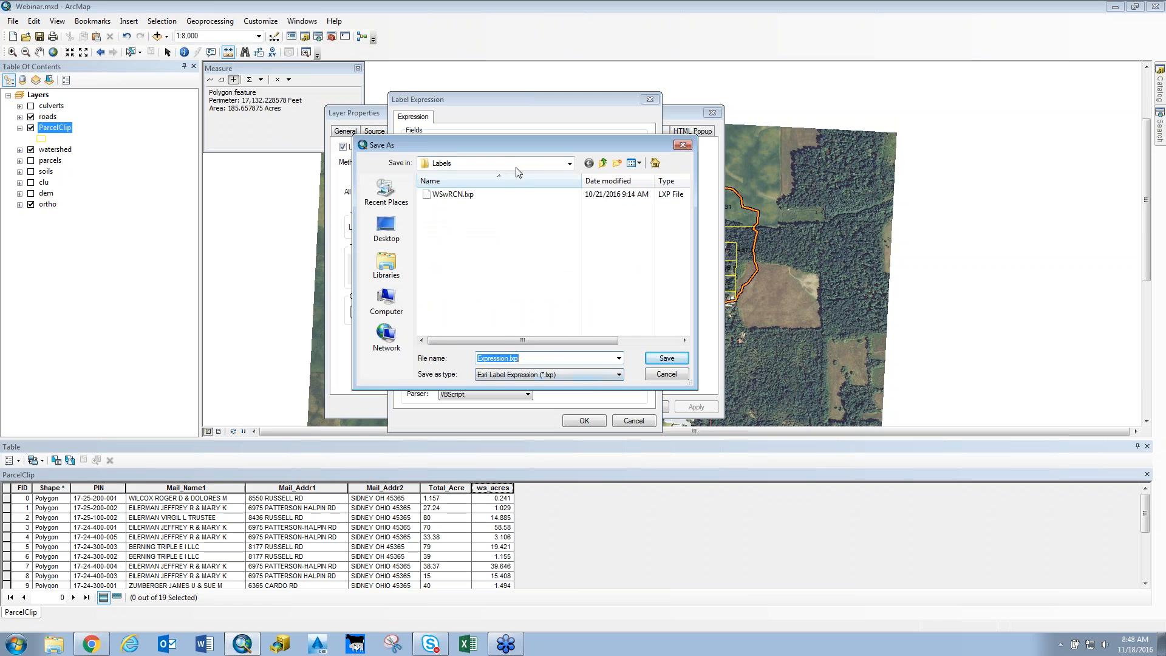
pyautogui.click(570, 163)
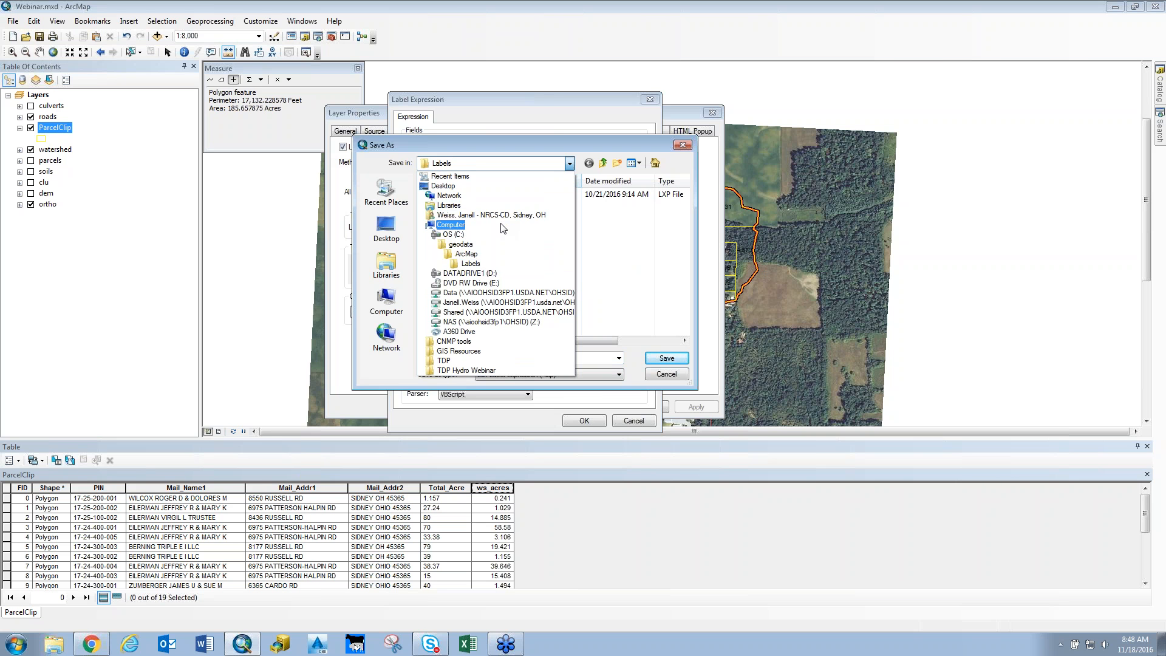
pyautogui.click(569, 163)
pyautogui.click(656, 162)
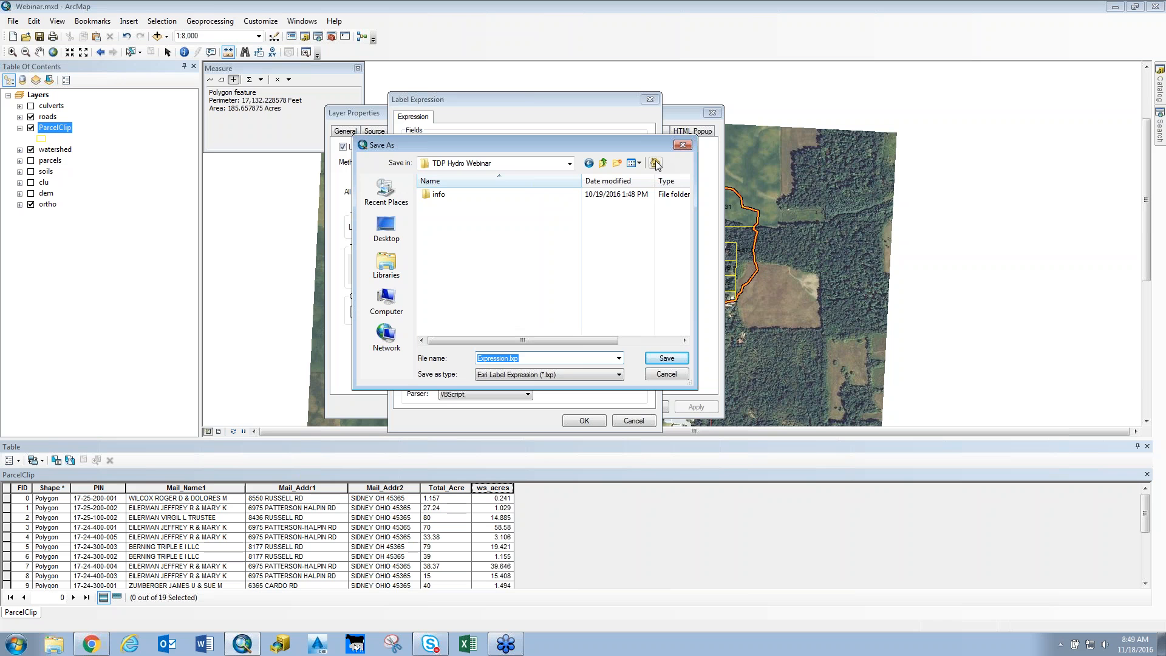
pyautogui.click(570, 164)
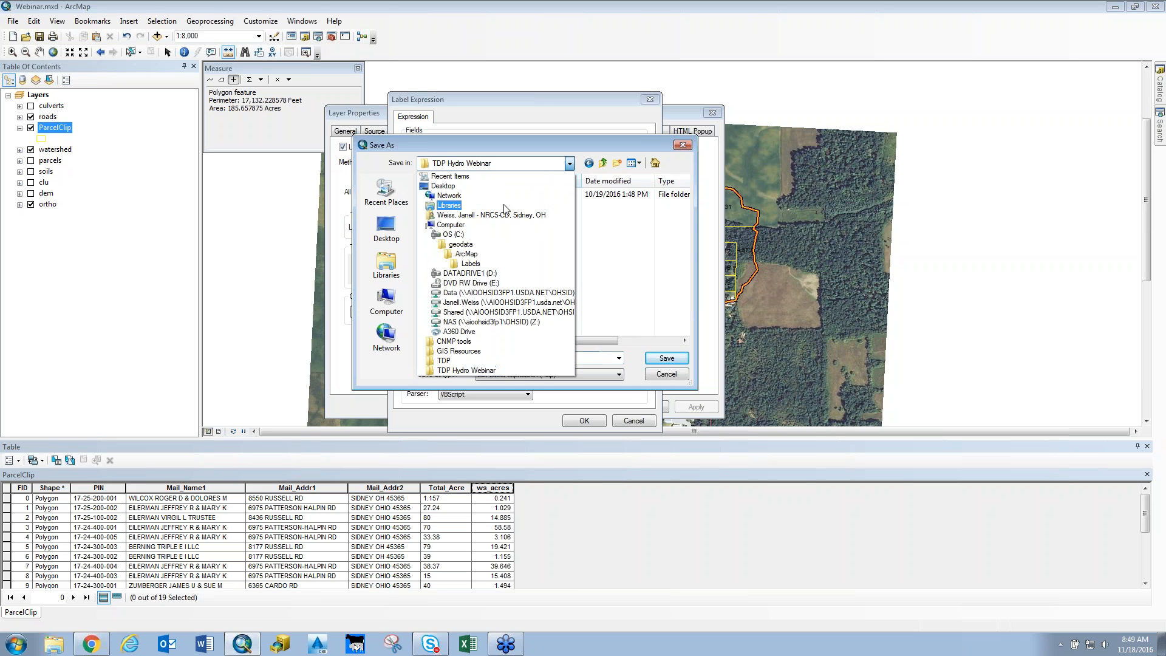
pyautogui.click(453, 235)
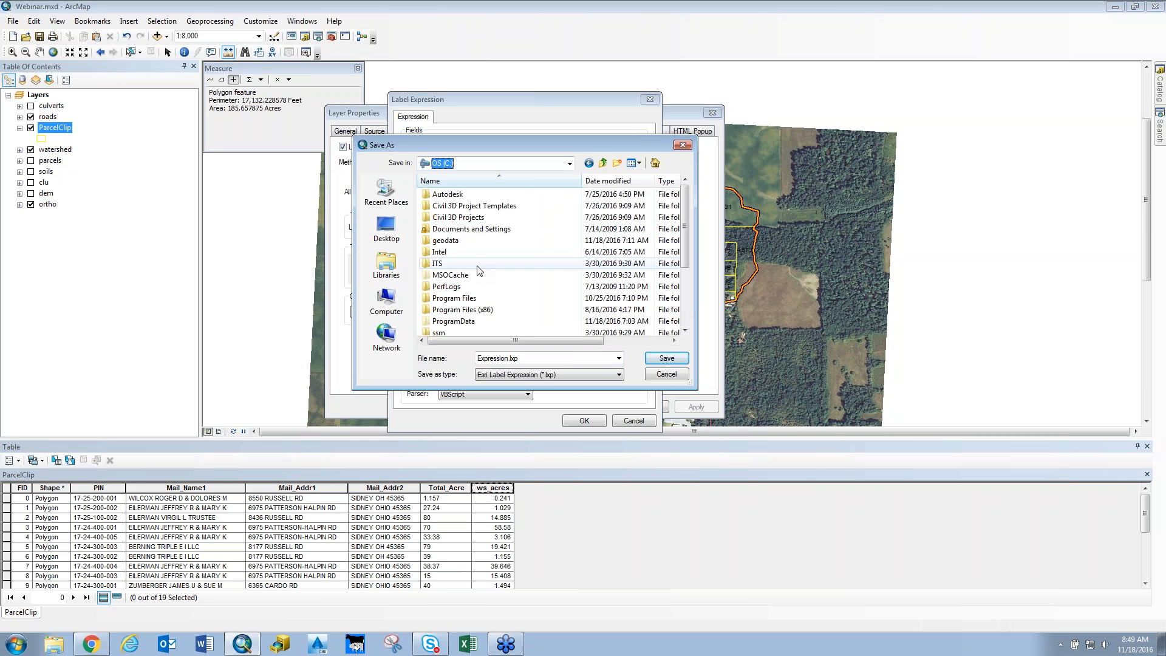
pyautogui.scroll(-3, 684, 232)
pyautogui.doubleClick(484, 298)
pyautogui.doubleClick(484, 298)
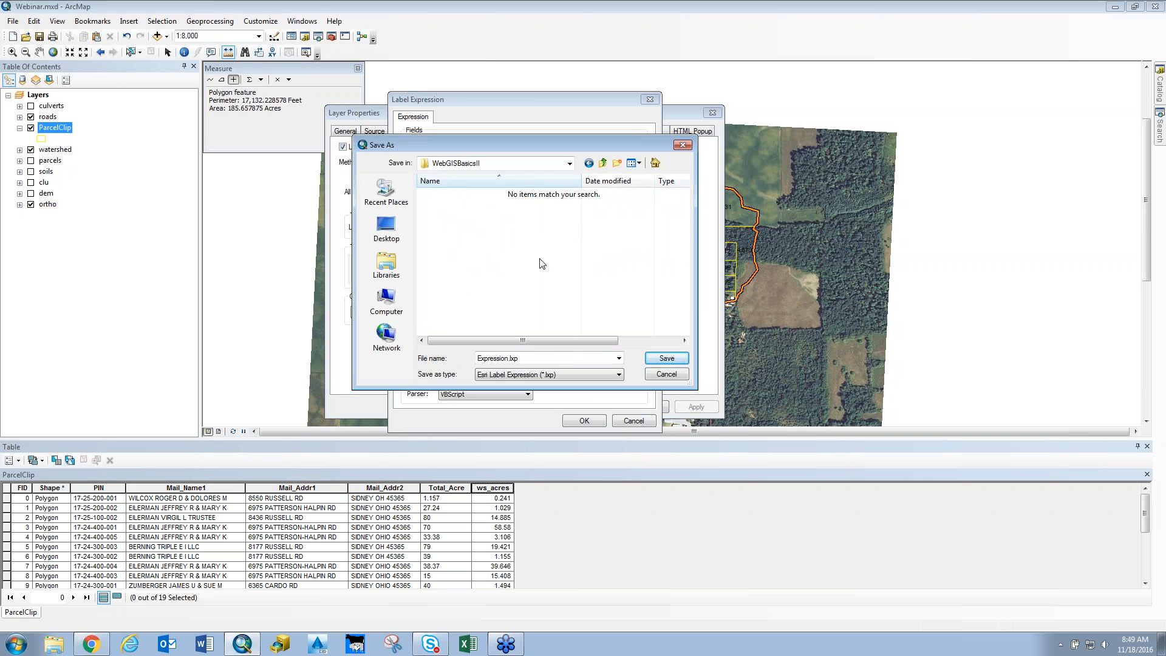
pyautogui.click(533, 358)
pyautogui.moveTo(509, 358); pyautogui.dragTo(442, 357)
pyautogui.write('OwnerAcre')
pyautogui.click(674, 359)
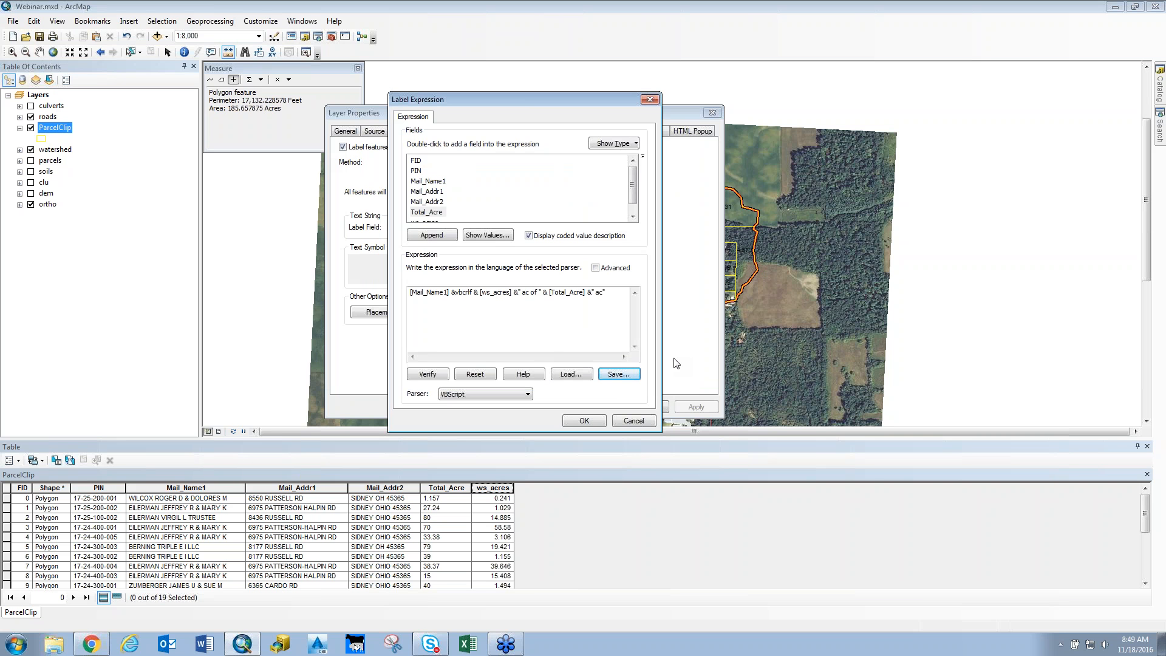
# - Apply the owner and acreage expression to the ParcelClip labels and review them on the map
pyautogui.click(599, 422)
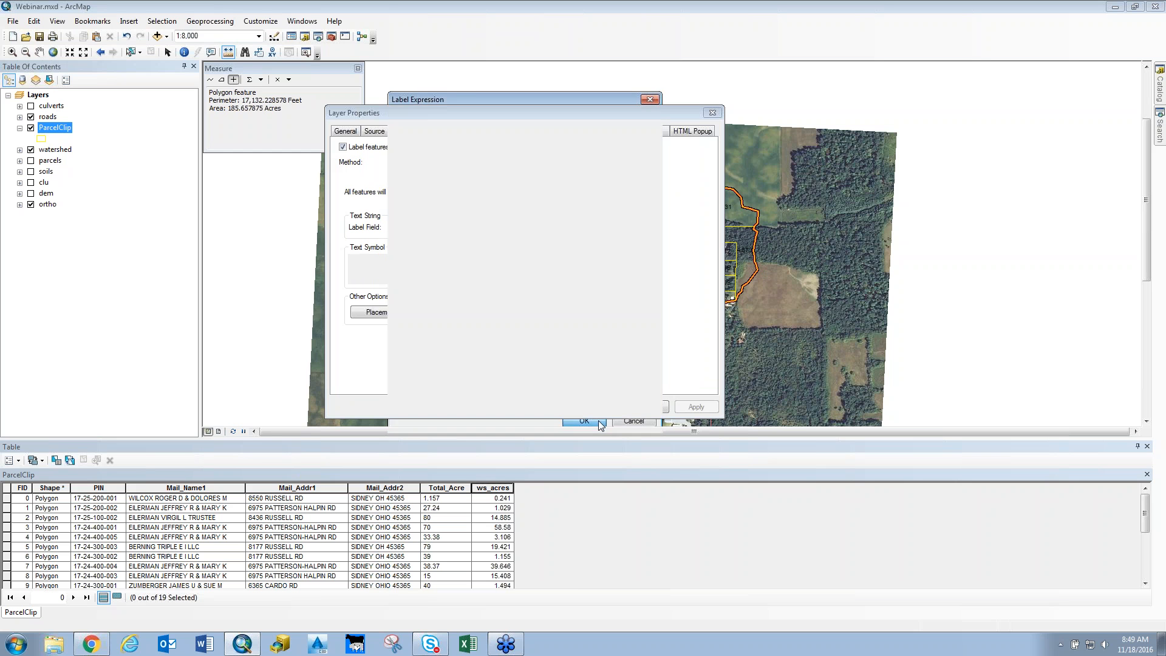
pyautogui.click(703, 408)
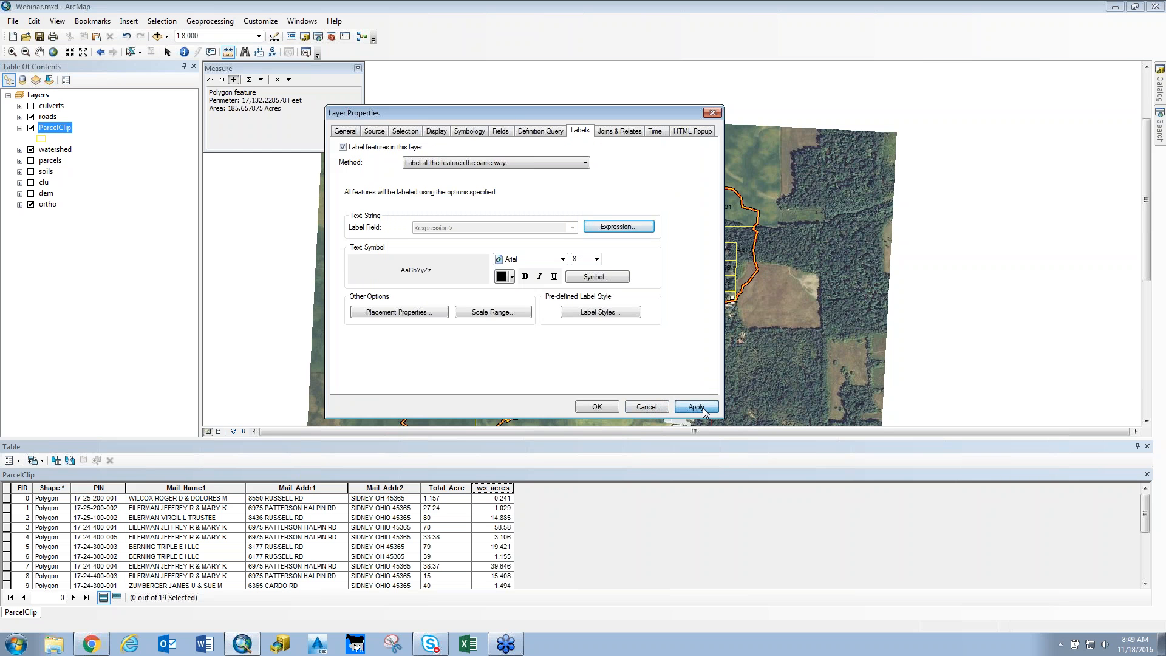
pyautogui.click(597, 406)
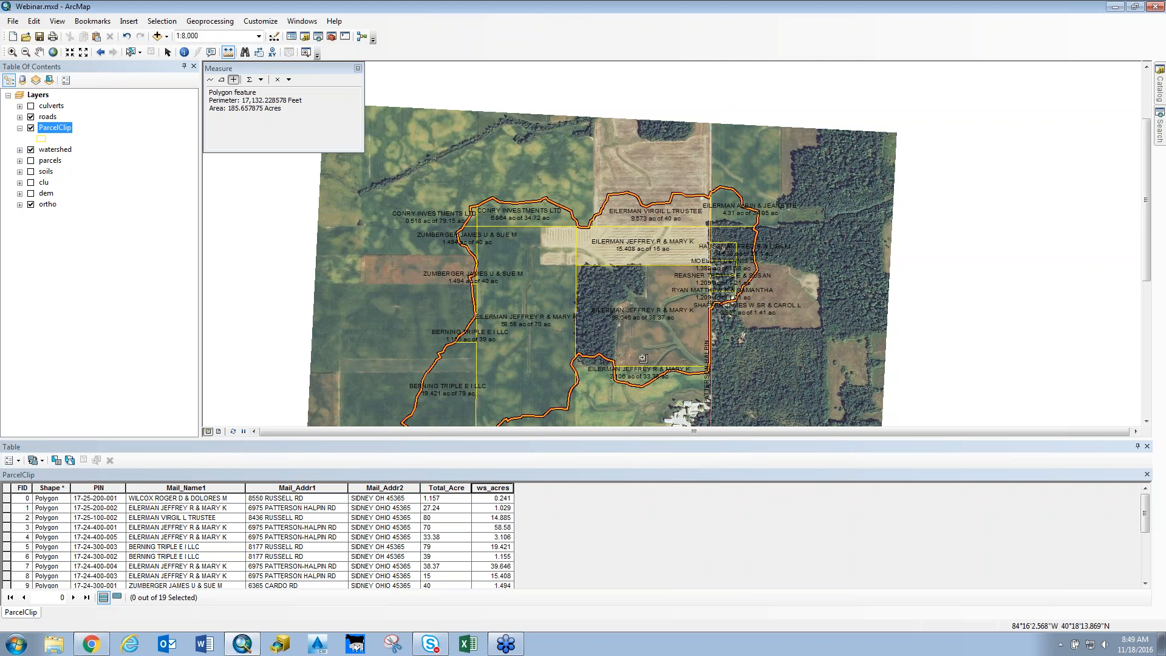
pyautogui.moveTo(650, 339); pyautogui.dragTo(654, 243)
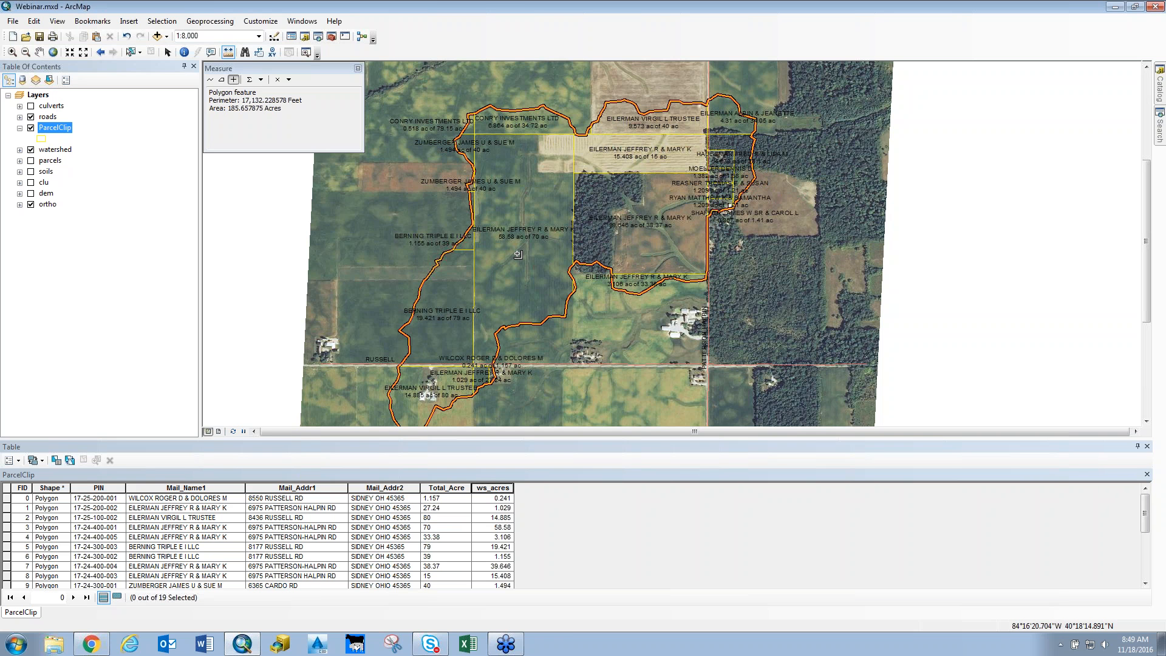
# - Set the ParcelClip label text symbol to the Other Route HWY style
pyautogui.rightClick(57, 133)
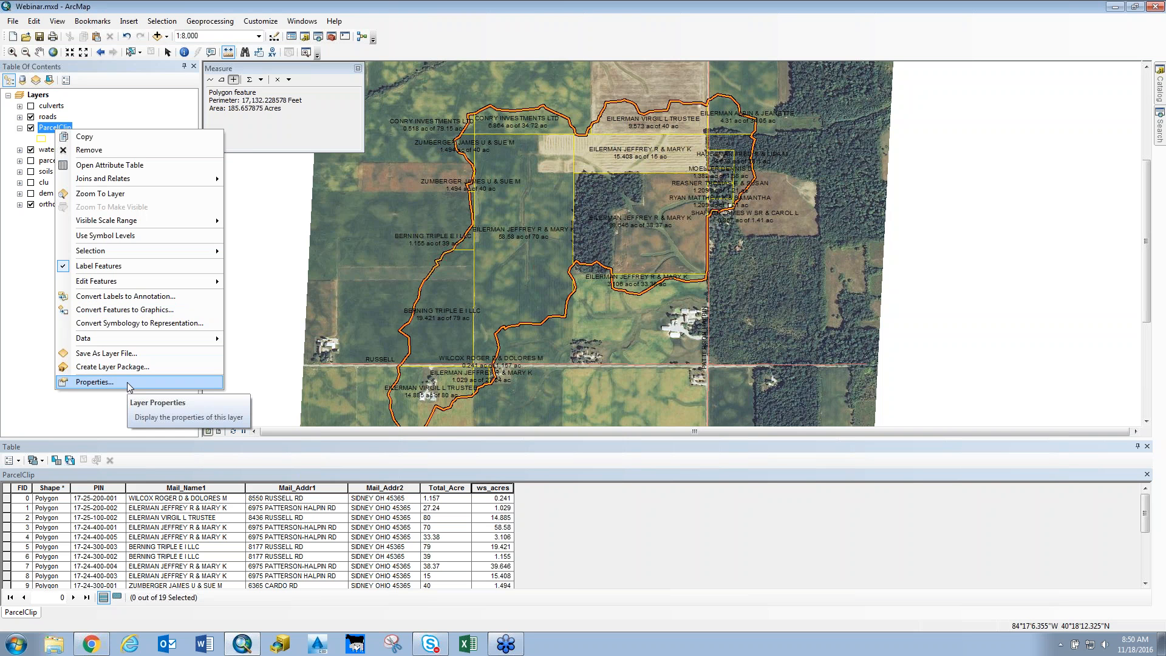
pyautogui.click(94, 382)
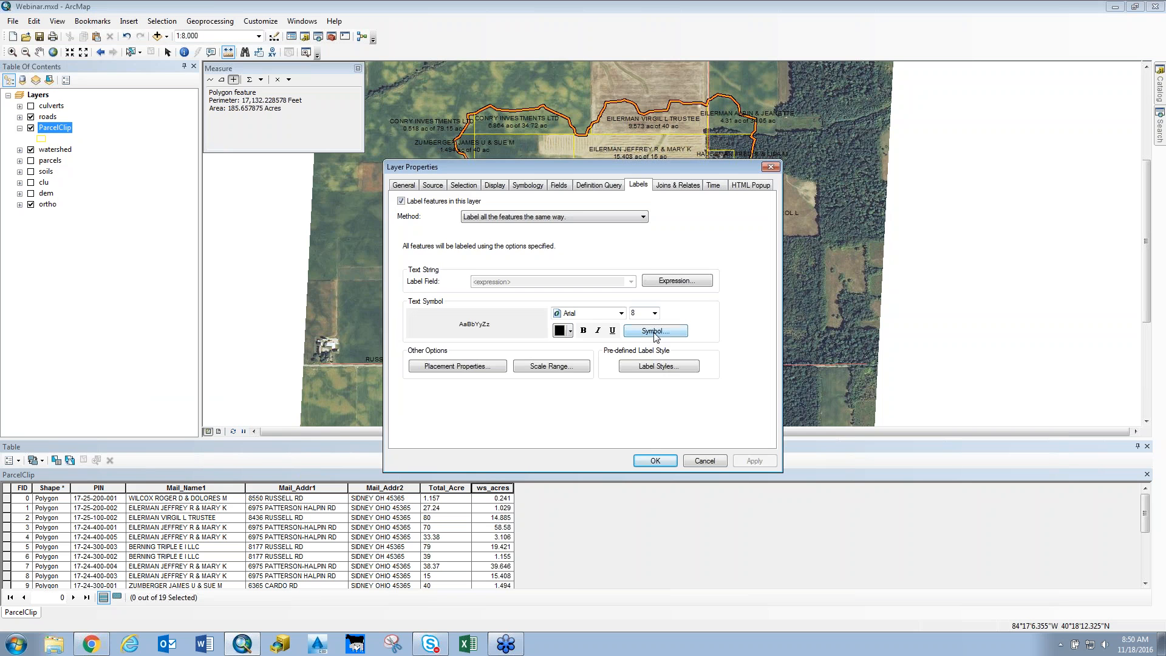
pyautogui.click(654, 333)
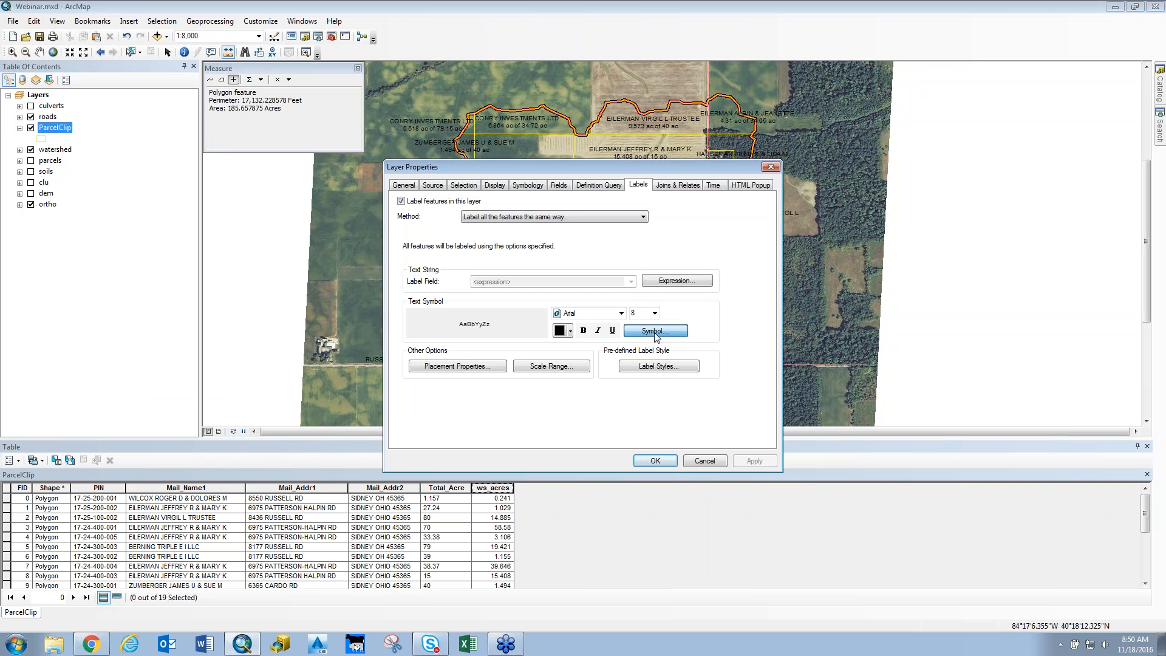
pyautogui.moveTo(616, 233); pyautogui.dragTo(617, 423)
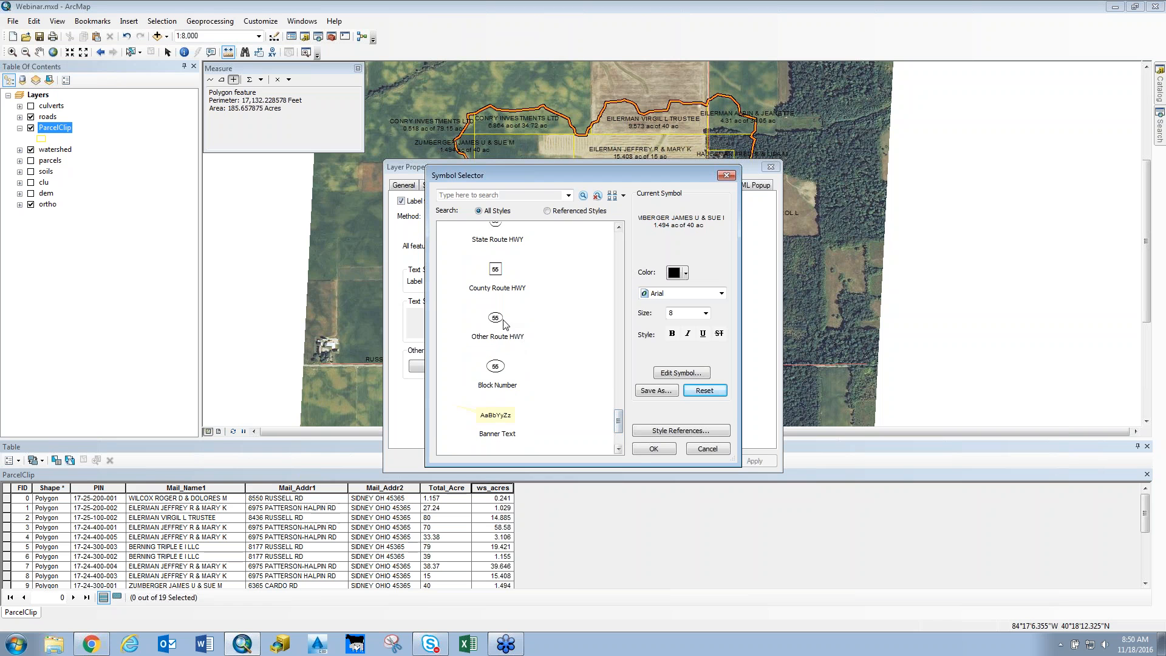
pyautogui.click(505, 322)
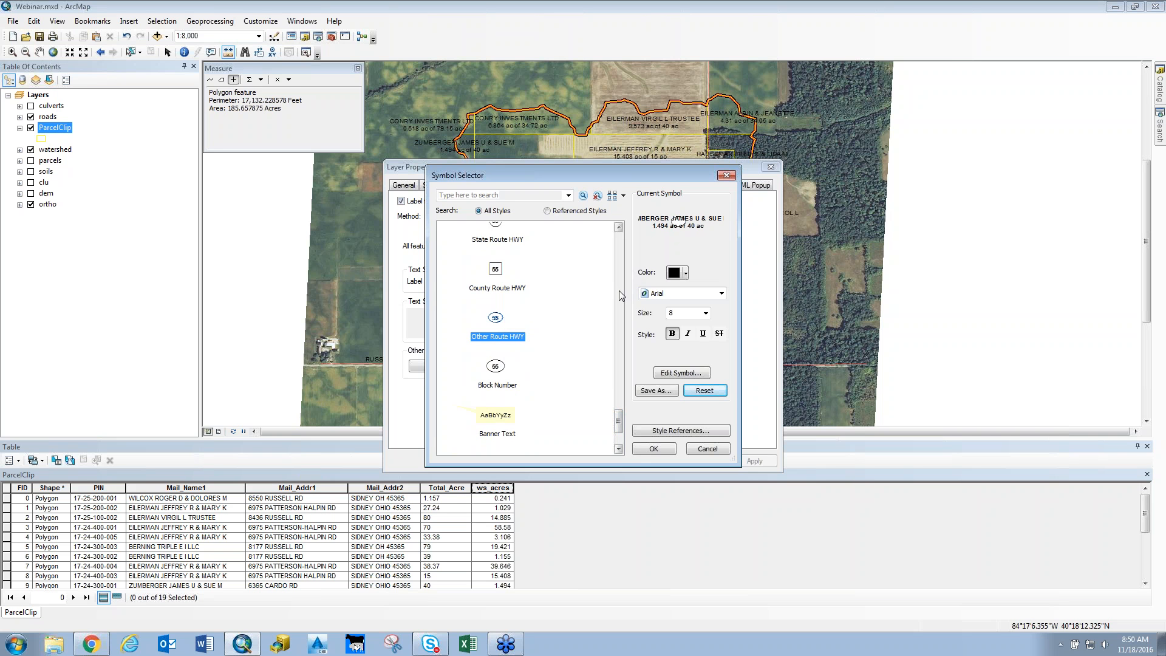
pyautogui.click(652, 450)
# - Replace the ParcelClip label expression with [FID], apply it, and move the properties dialog aside to expose the map
pyautogui.click(677, 280)
pyautogui.hotkey('ctrl', 'a')
pyautogui.press('Delete')
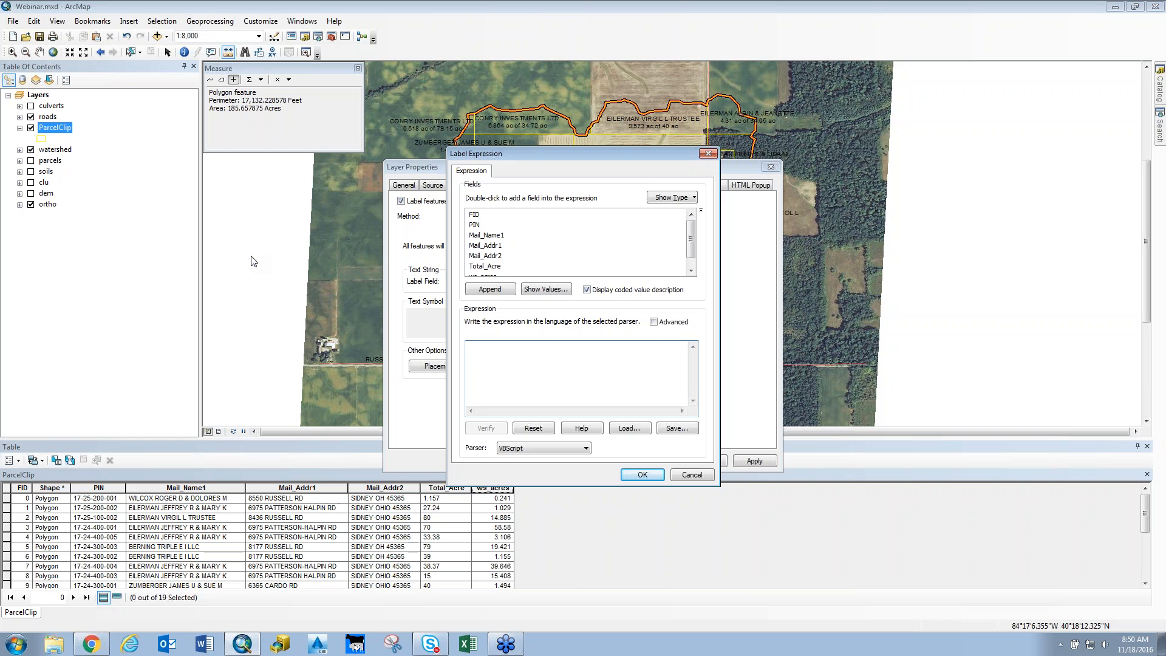
pyautogui.doubleClick(477, 215)
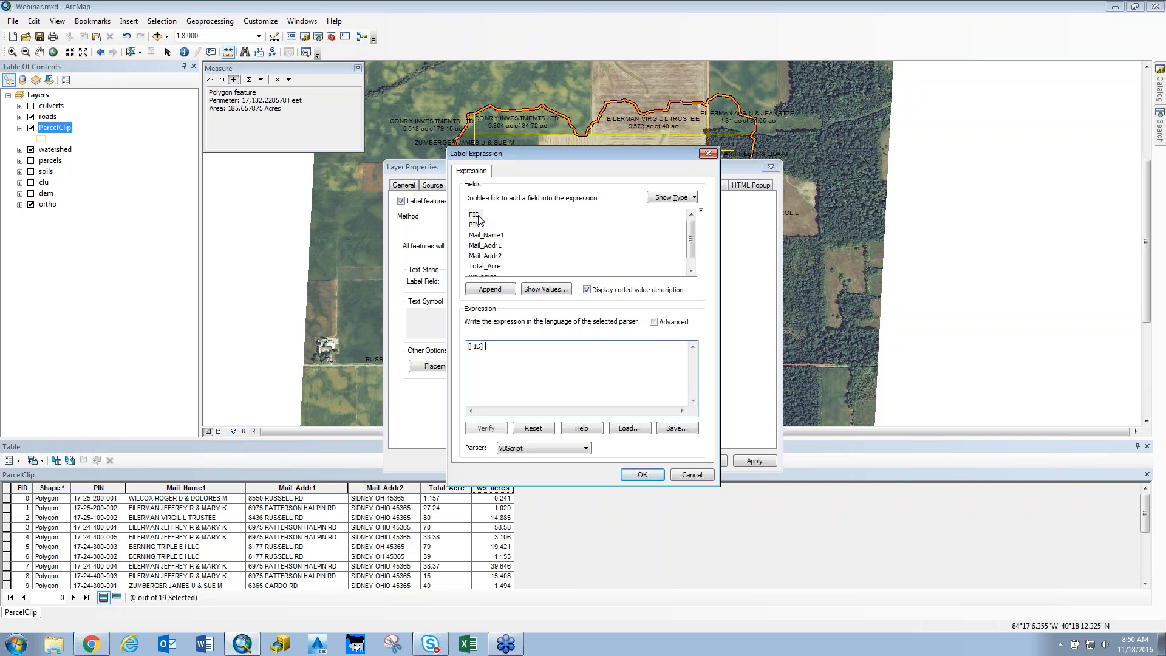
pyautogui.click(641, 475)
pyautogui.click(757, 462)
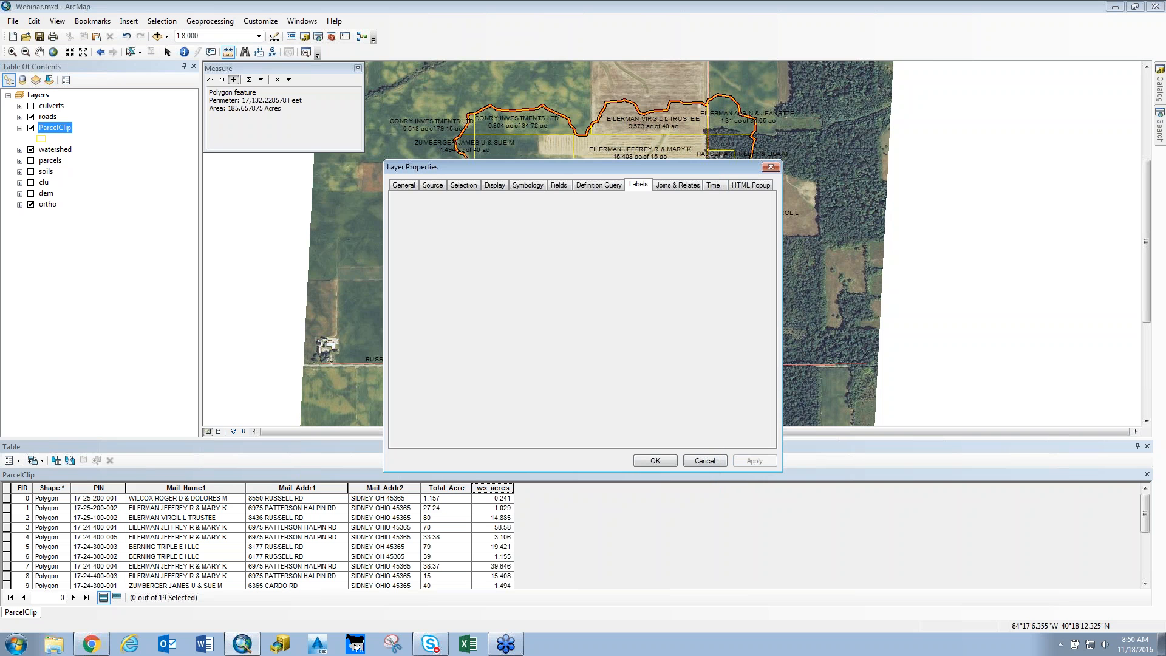
pyautogui.moveTo(531, 168)
pyautogui.mouseDown()
pyautogui.moveTo(901, 355)
pyautogui.moveTo(879, 372)
pyautogui.mouseUp()
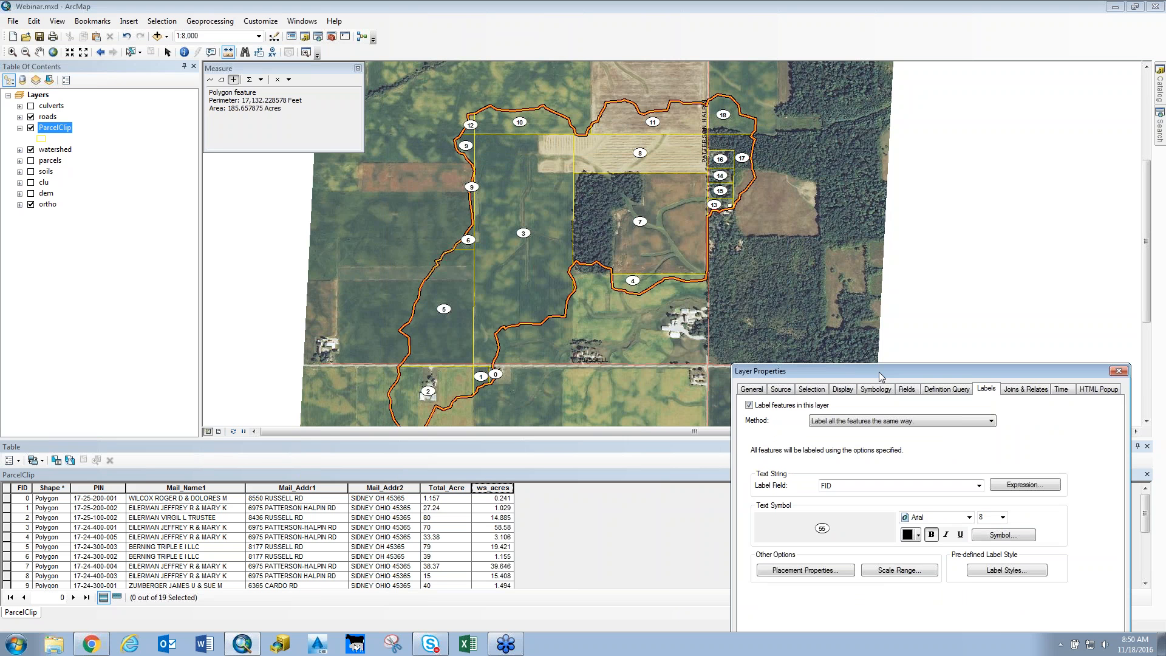
pyautogui.moveTo(879, 371); pyautogui.dragTo(801, 322)
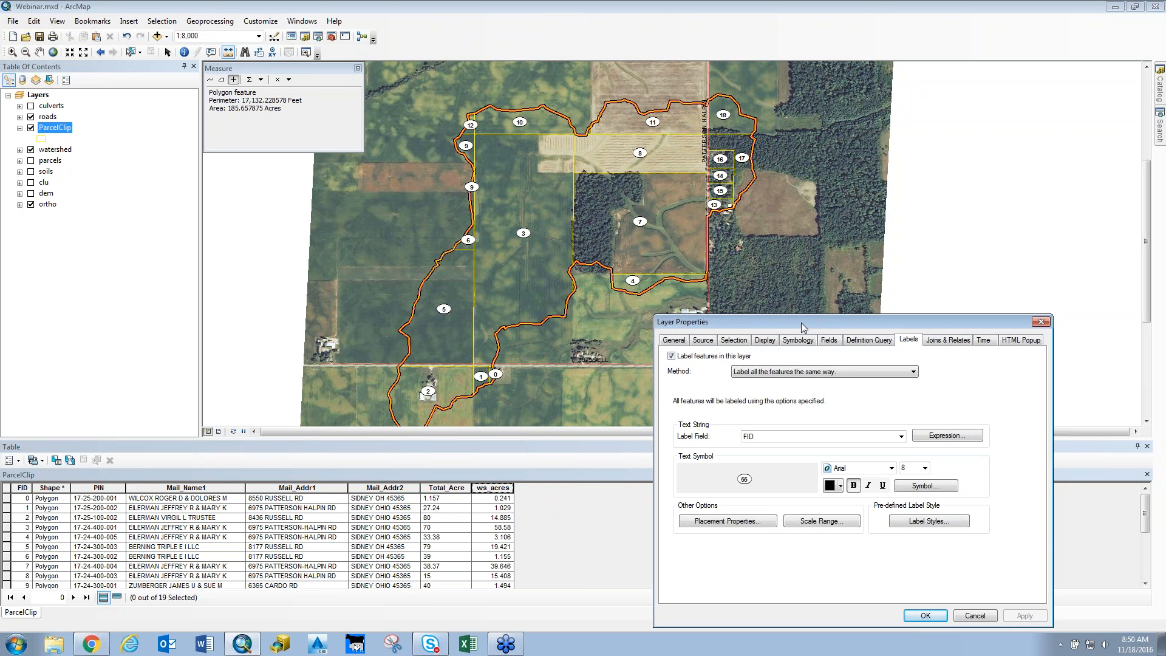
# - Accept the ParcelClip label settings and add a Short Integer field named ID to the ParcelClip table
pyautogui.click(925, 615)
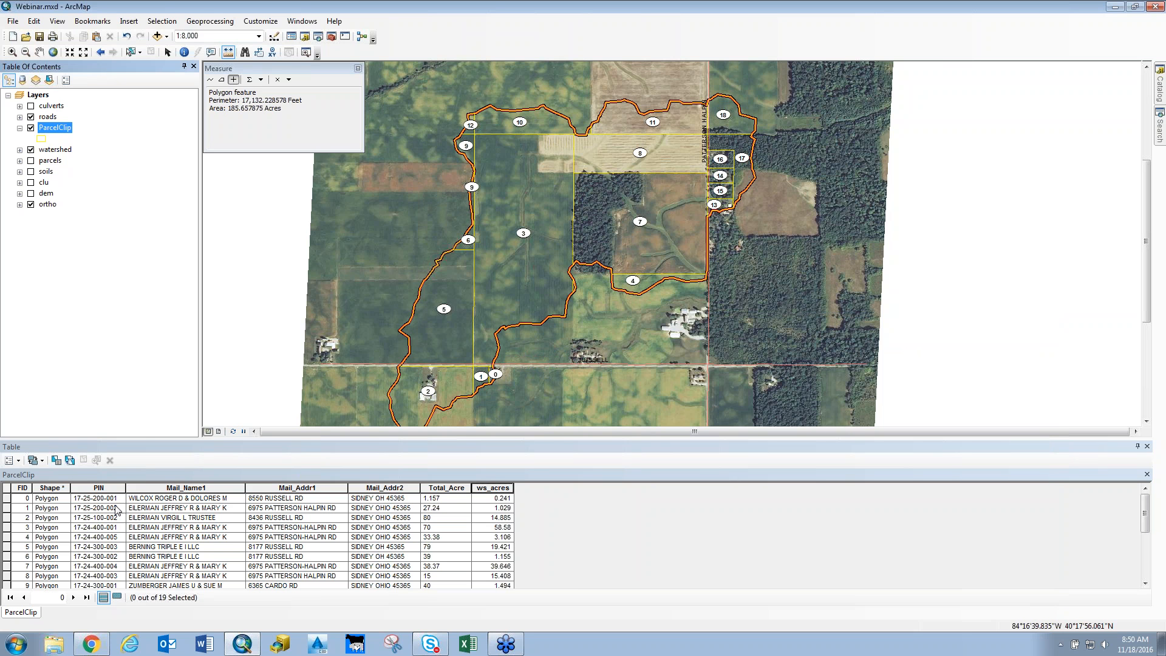
pyautogui.click(9, 460)
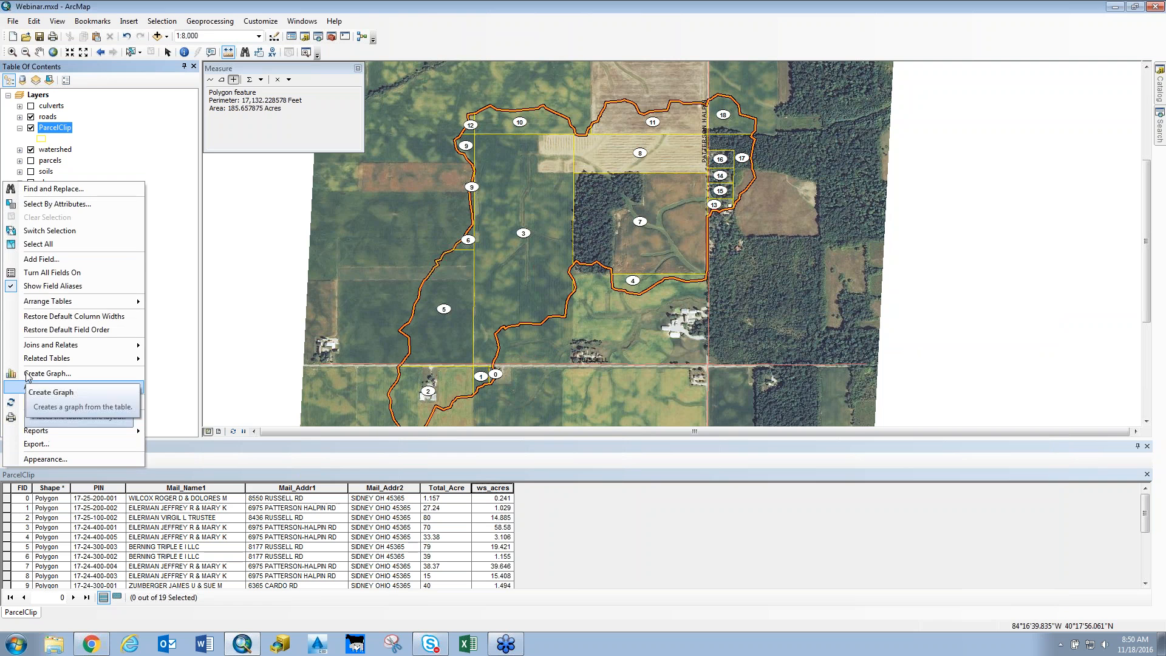
pyautogui.click(27, 258)
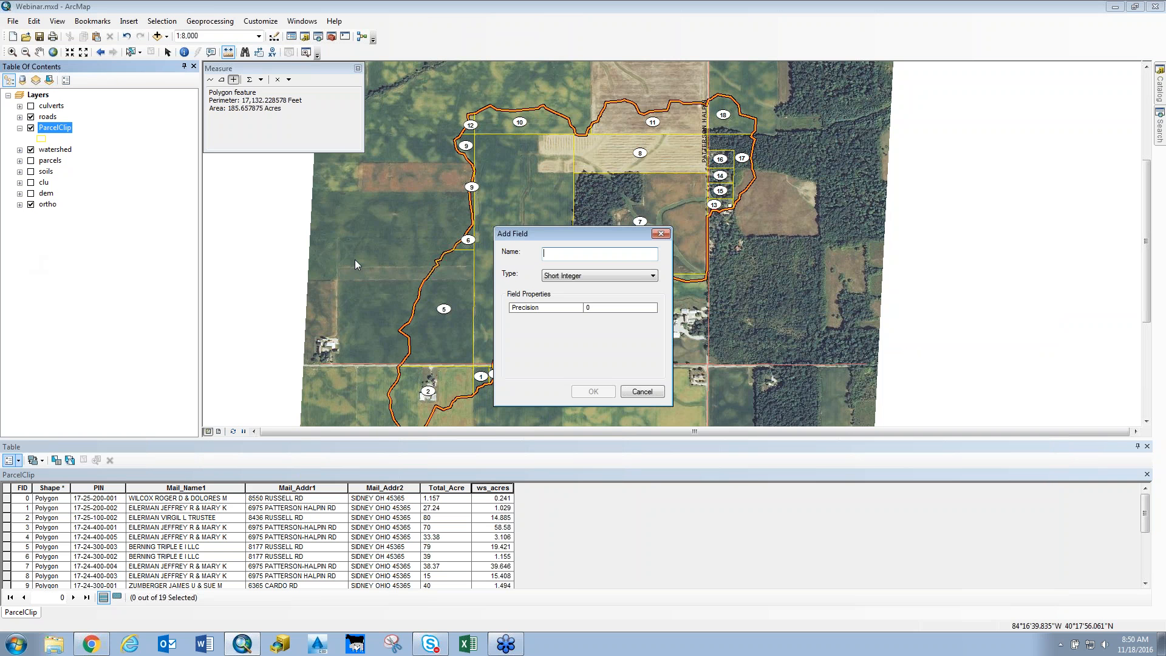
pyautogui.write('ID')
pyautogui.click(588, 308)
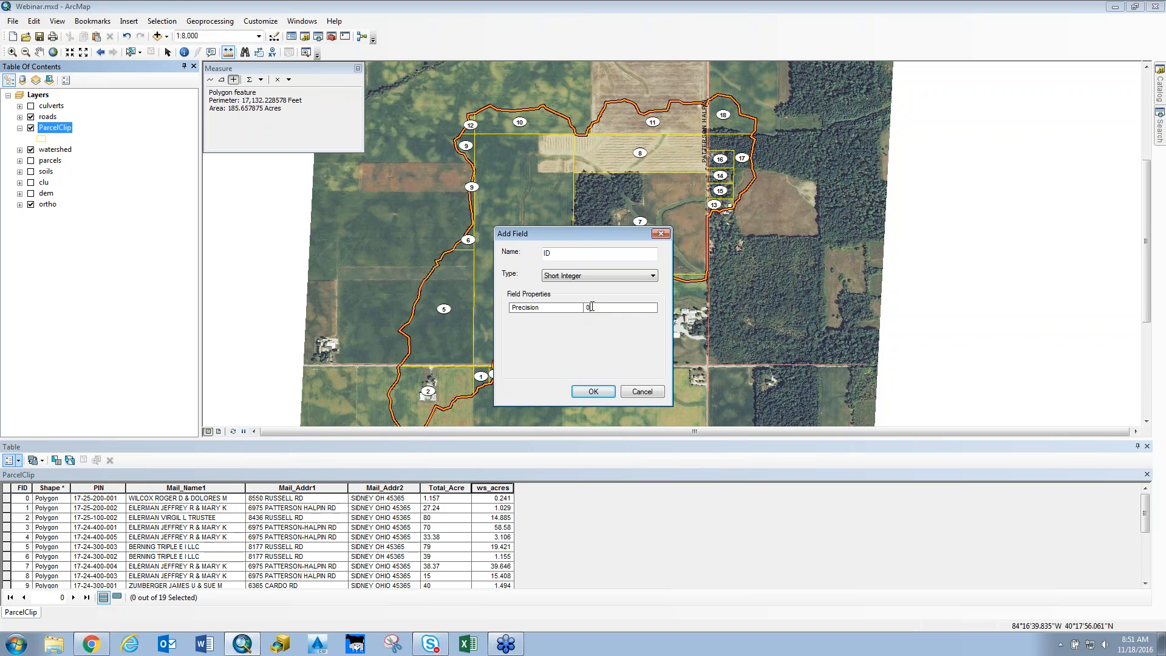
pyautogui.doubleClick(587, 308)
pyautogui.click(593, 392)
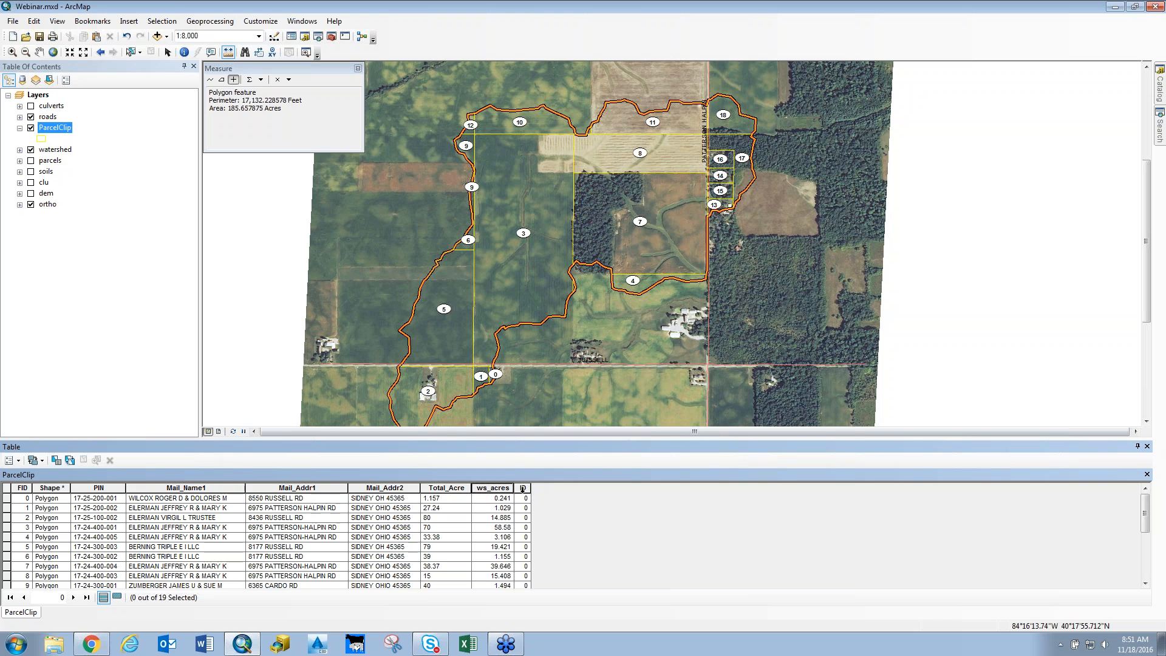
# - Calculate the ID field of the ParcelClip table as the FID value plus 1
pyautogui.rightClick(526, 487)
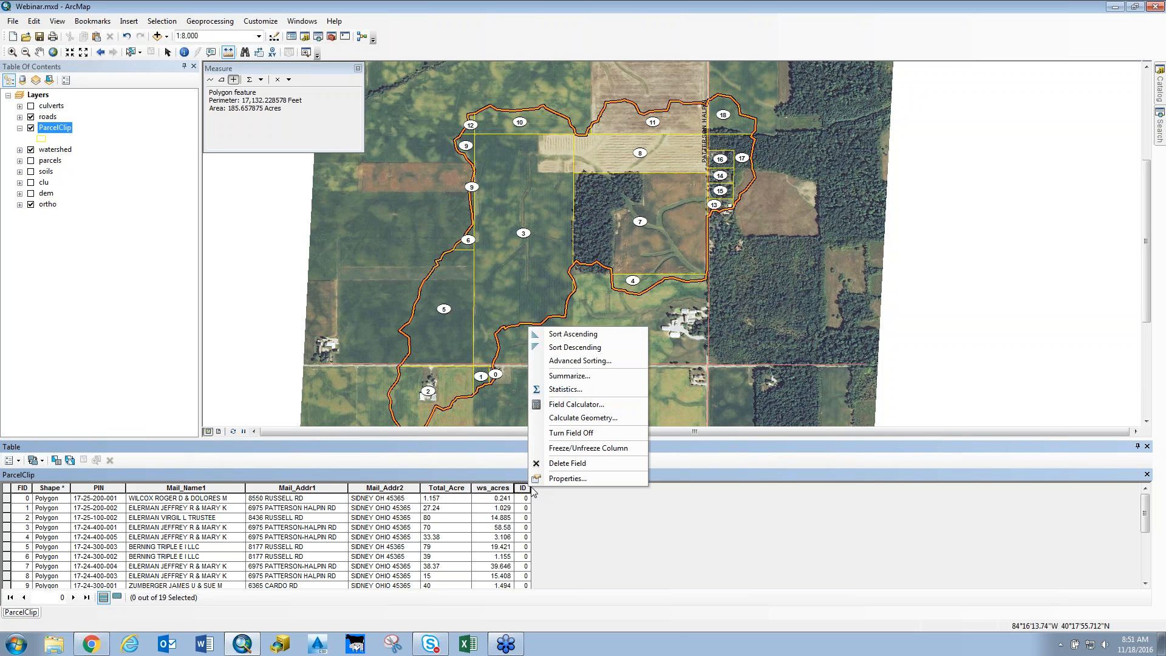
pyautogui.click(564, 515)
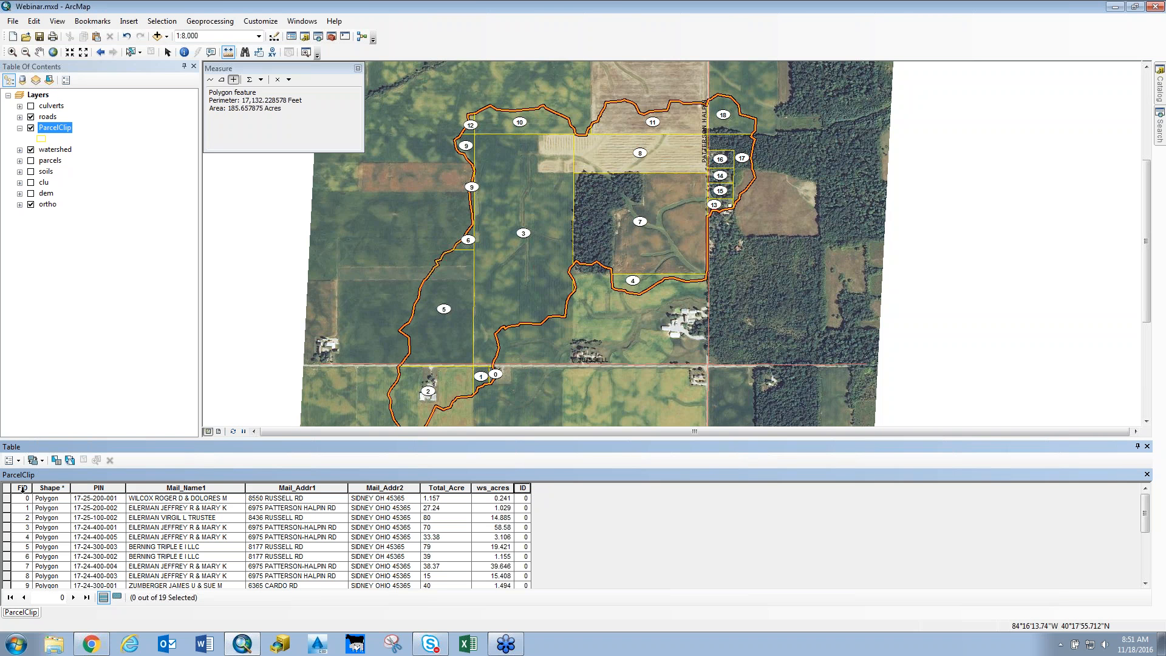
pyautogui.rightClick(520, 488)
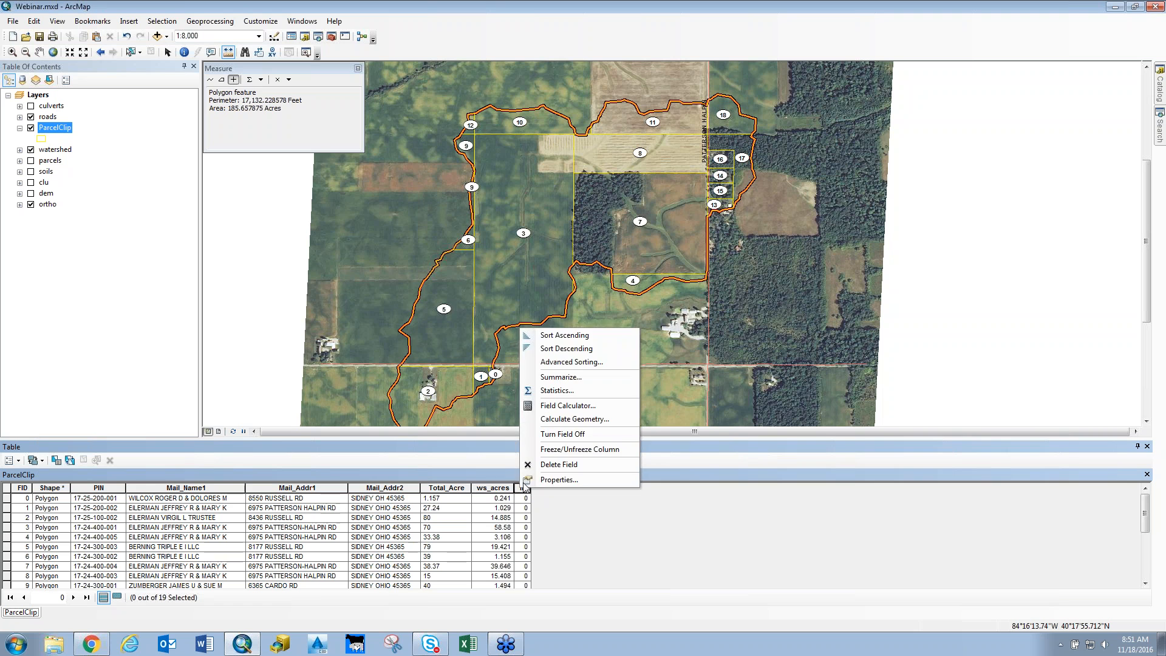
pyautogui.click(575, 407)
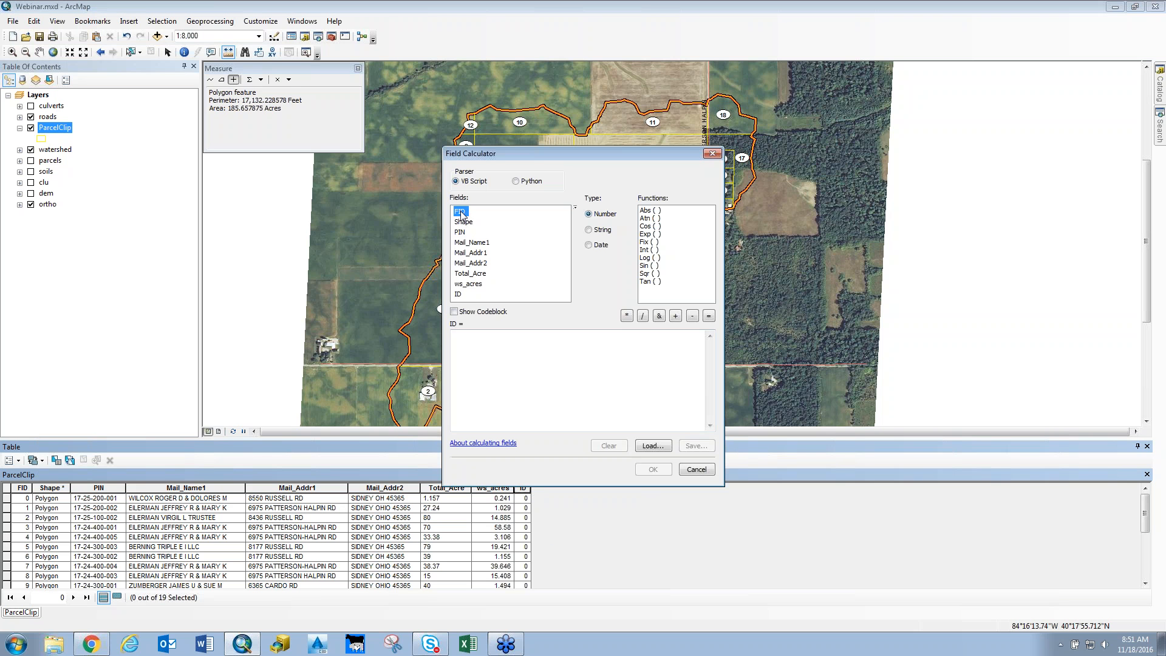
pyautogui.doubleClick(463, 212)
pyautogui.click(675, 316)
pyautogui.write('1')
pyautogui.click(662, 470)
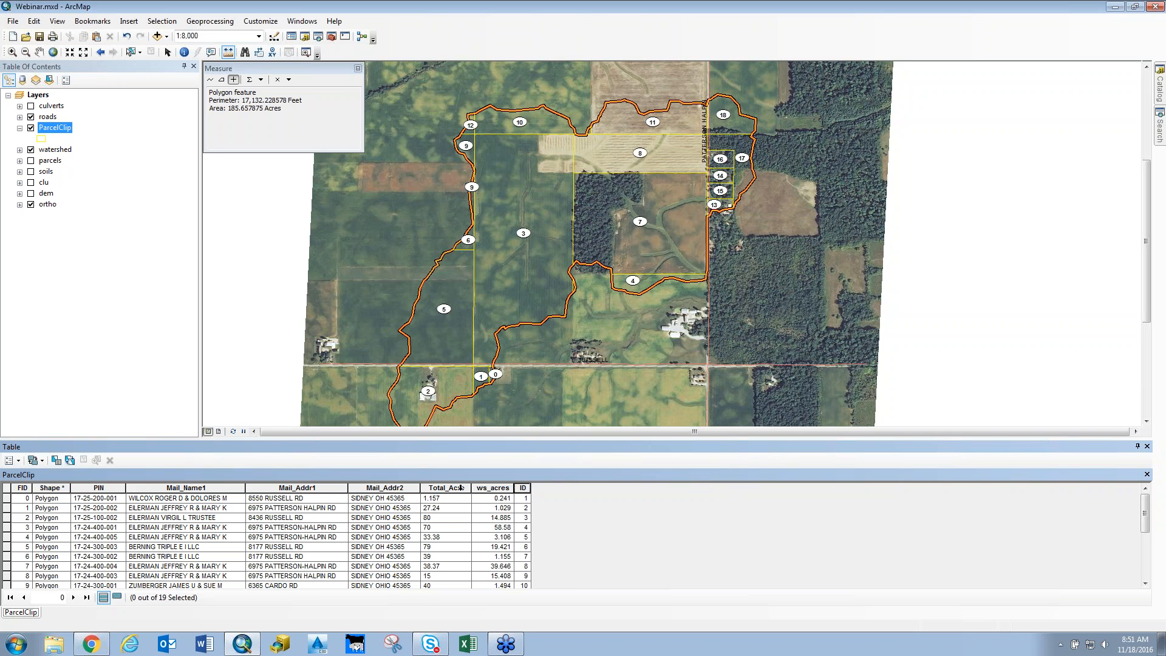
# - Change the ParcelClip label field to ID and apply it to the map
pyautogui.rightClick(61, 129)
pyautogui.click(117, 381)
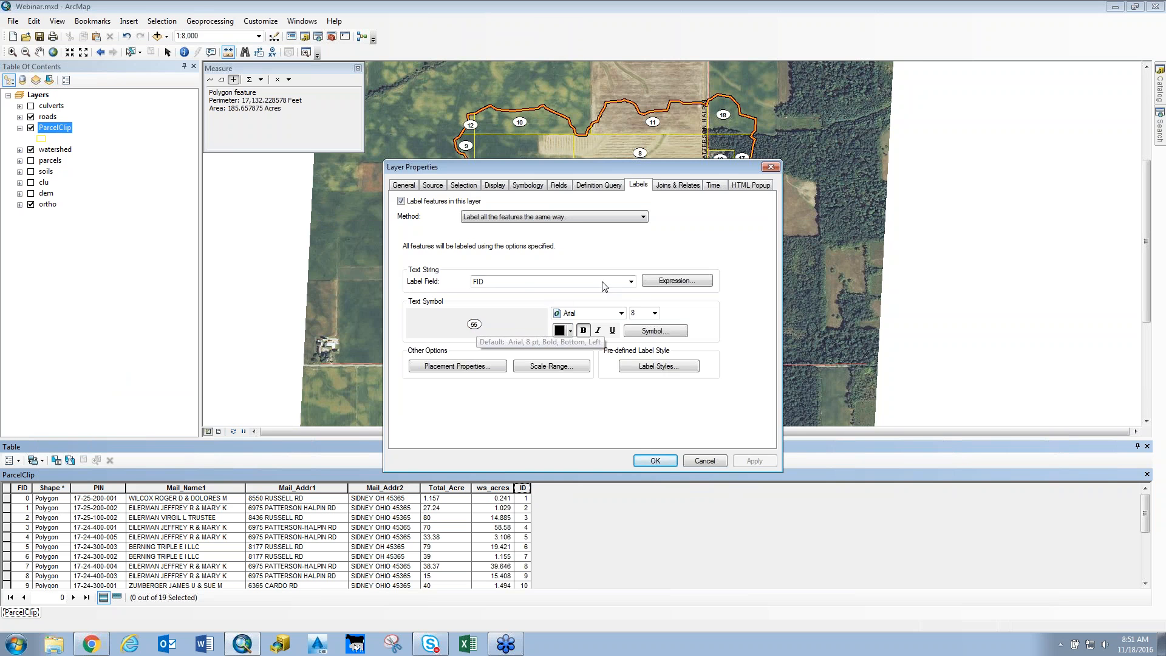
pyautogui.click(631, 281)
pyautogui.click(483, 352)
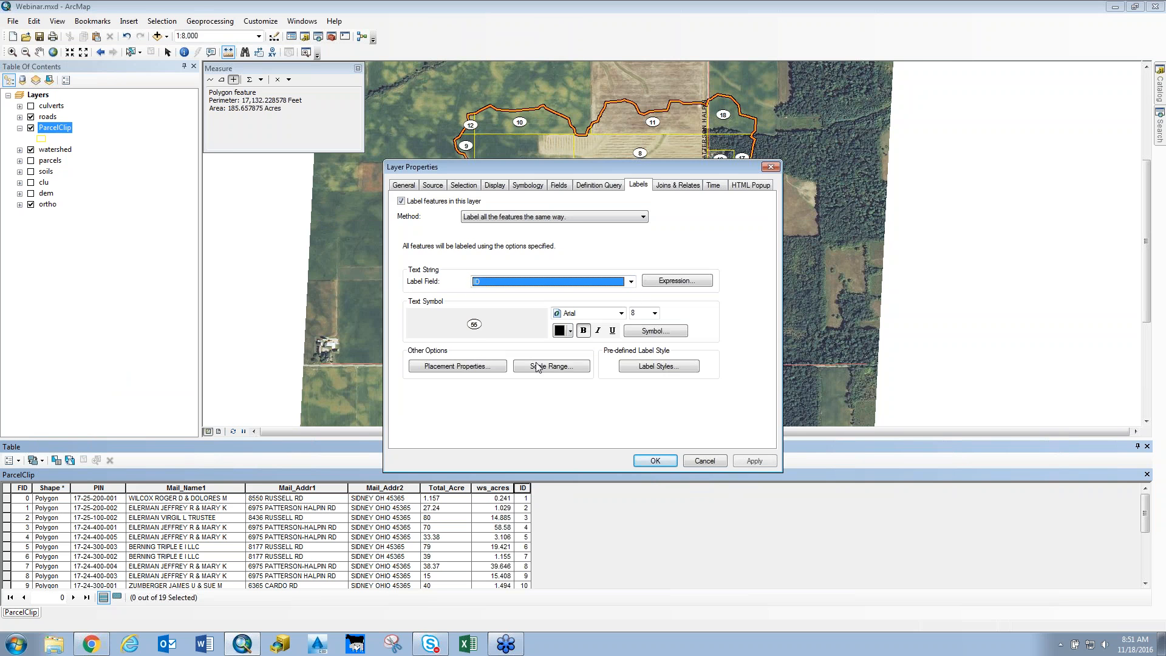
pyautogui.click(656, 460)
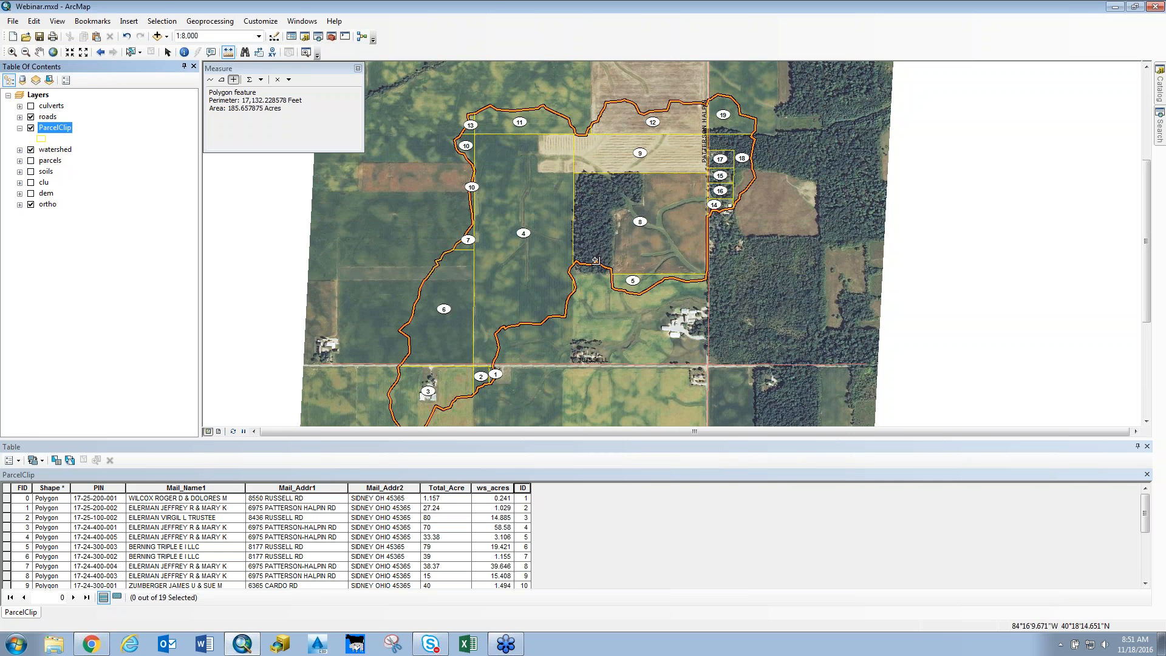
# - Switch to the page layout and zoom the data frame in on the labeled watershed parcels
pyautogui.click(219, 432)
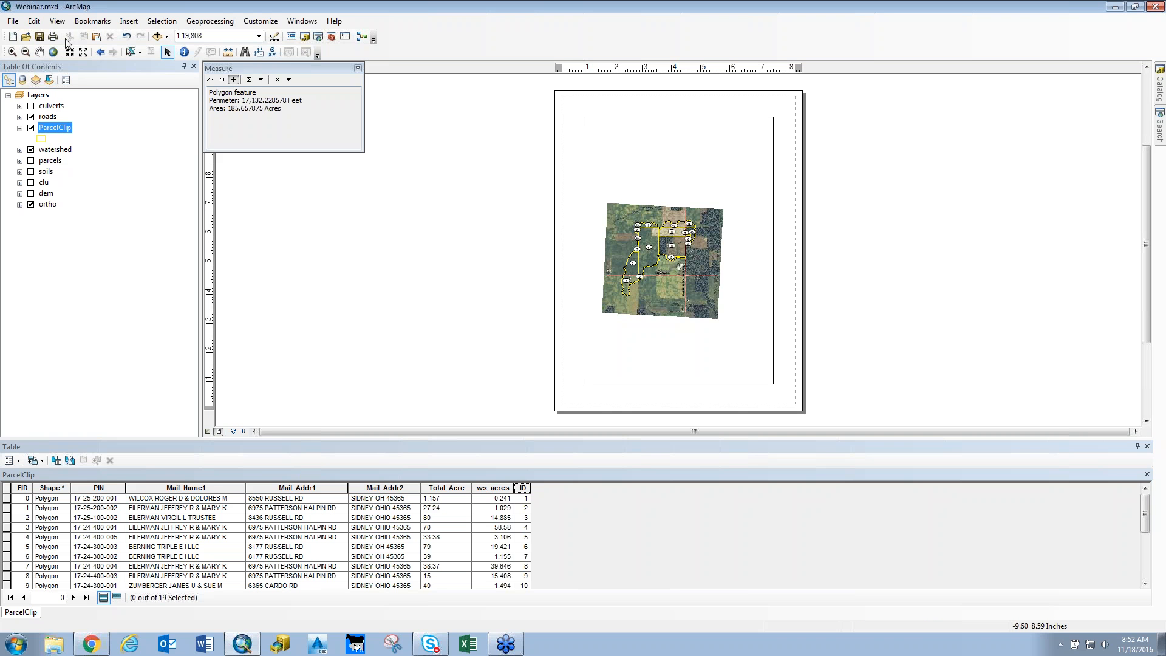
pyautogui.click(12, 52)
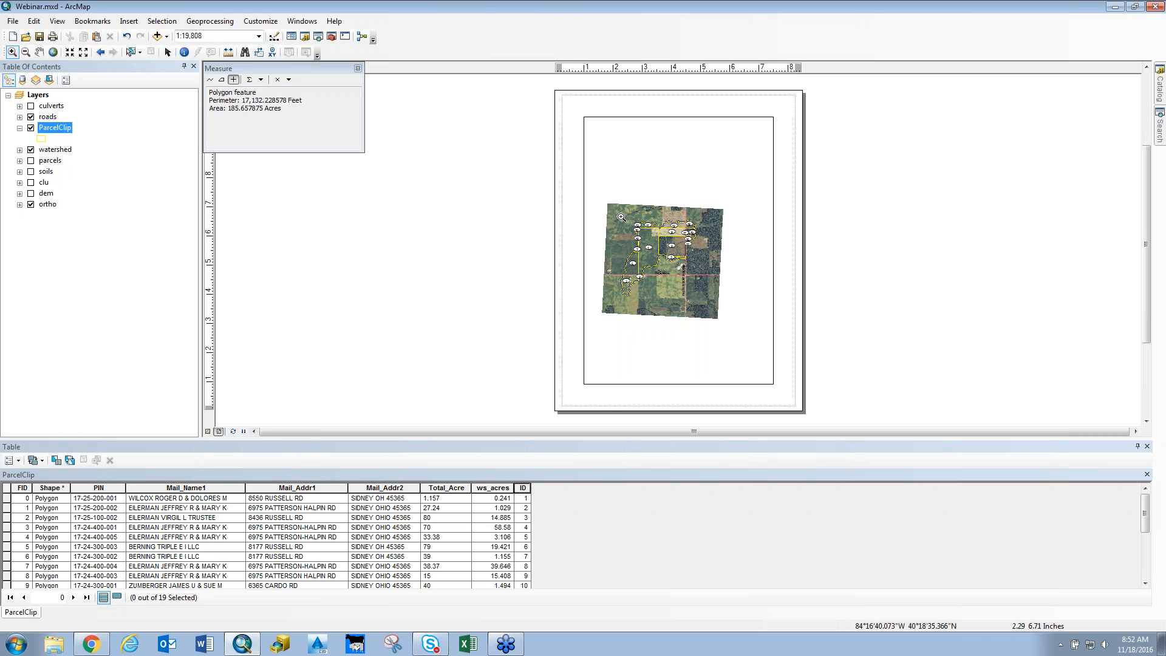
pyautogui.moveTo(691, 307); pyautogui.dragTo(632, 219)
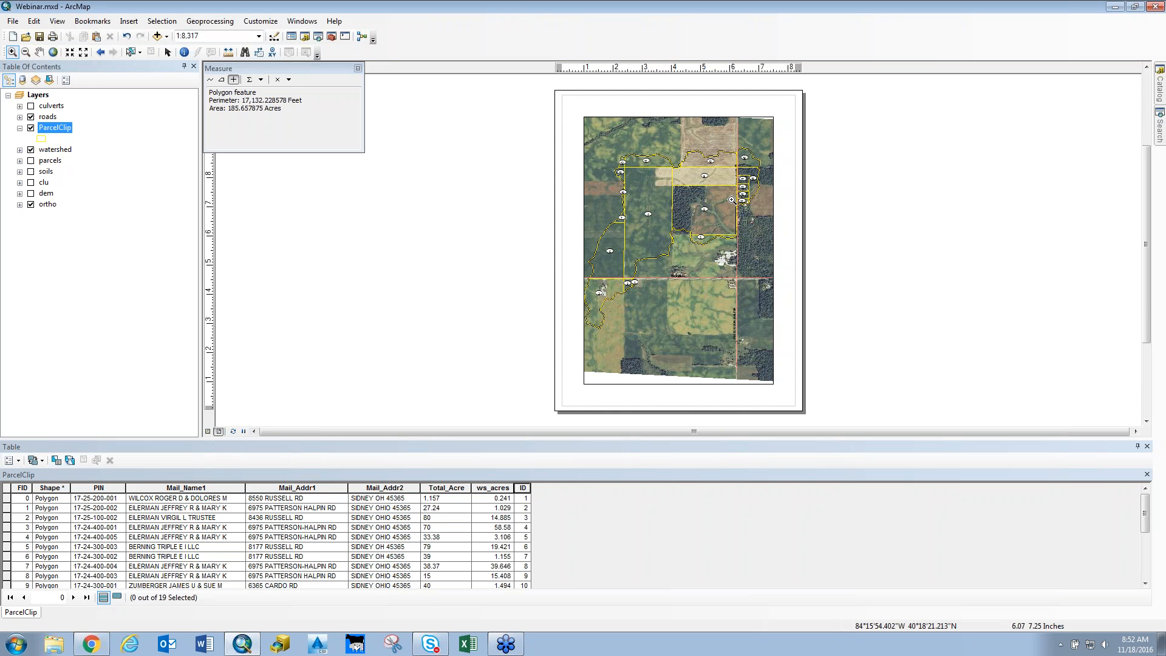
# - Set up an export of all ParcelClip table records to a dBASE table named OwnerAcres in the WebGISBasicsII folder
pyautogui.click(18, 461)
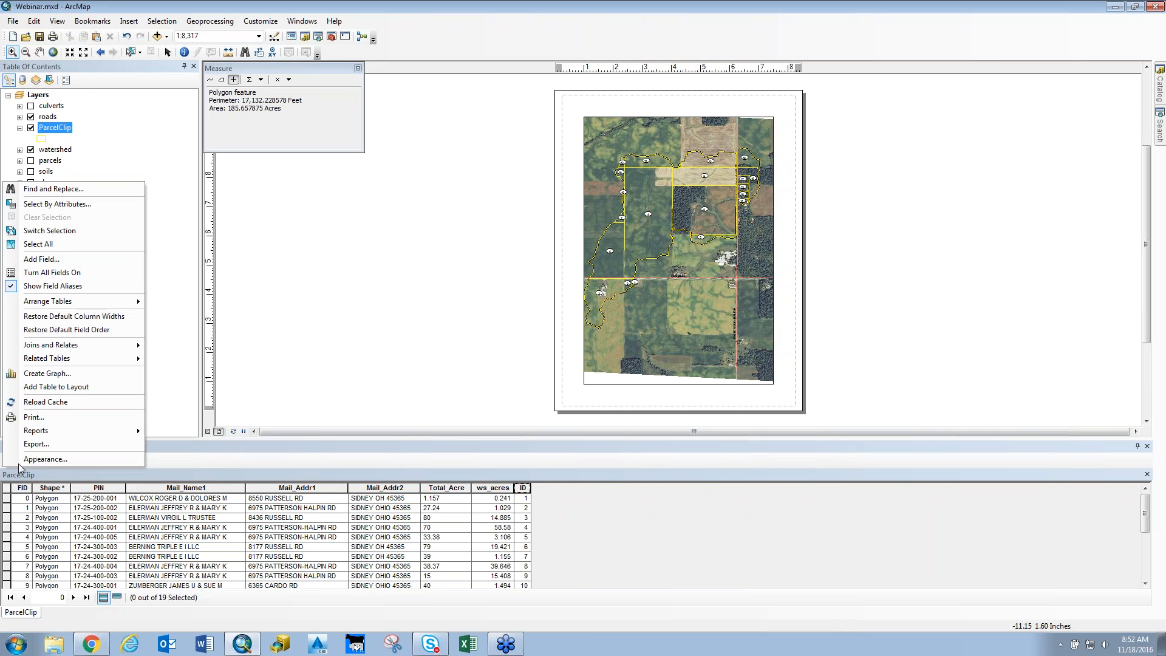
pyautogui.click(219, 473)
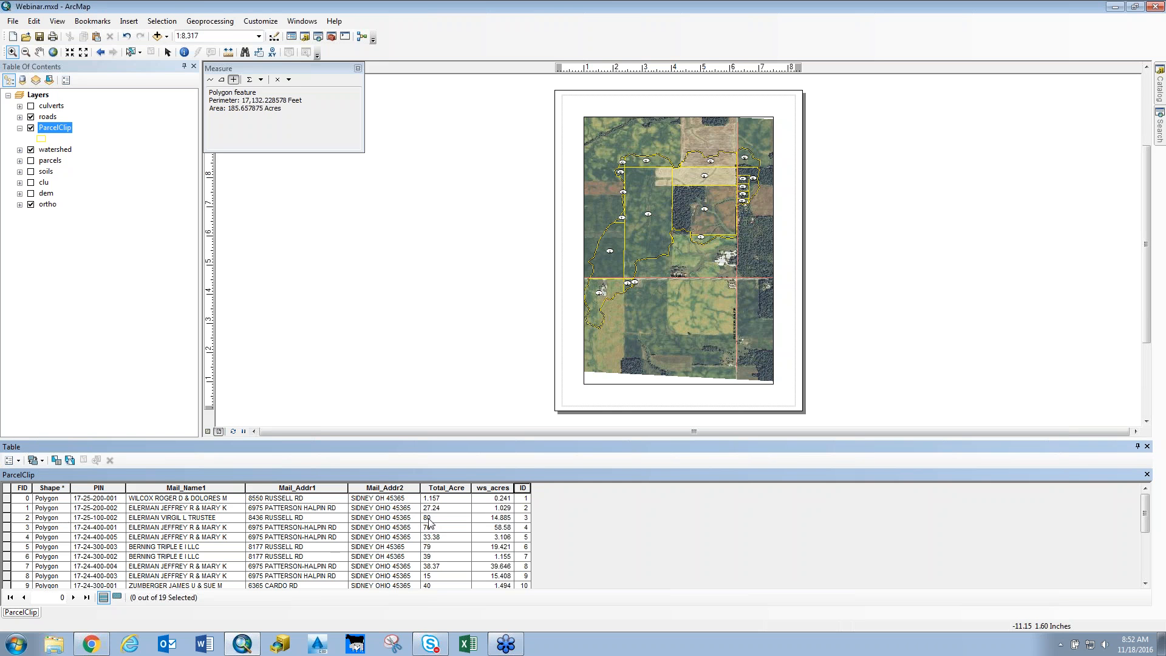
pyautogui.click(18, 461)
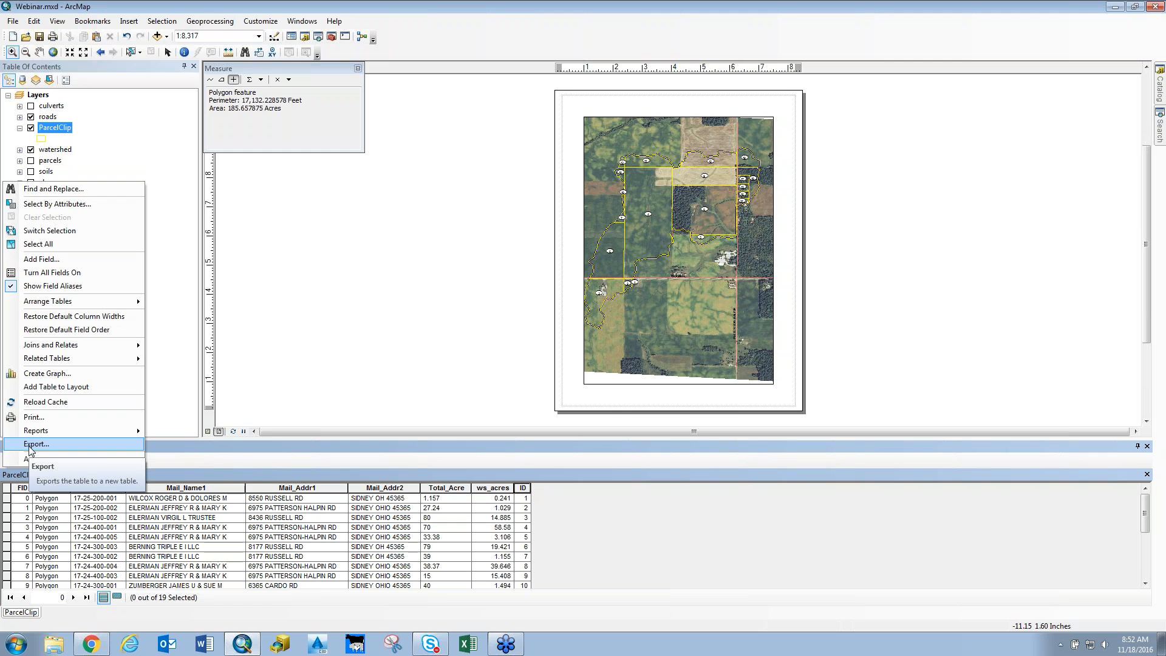
pyautogui.click(31, 446)
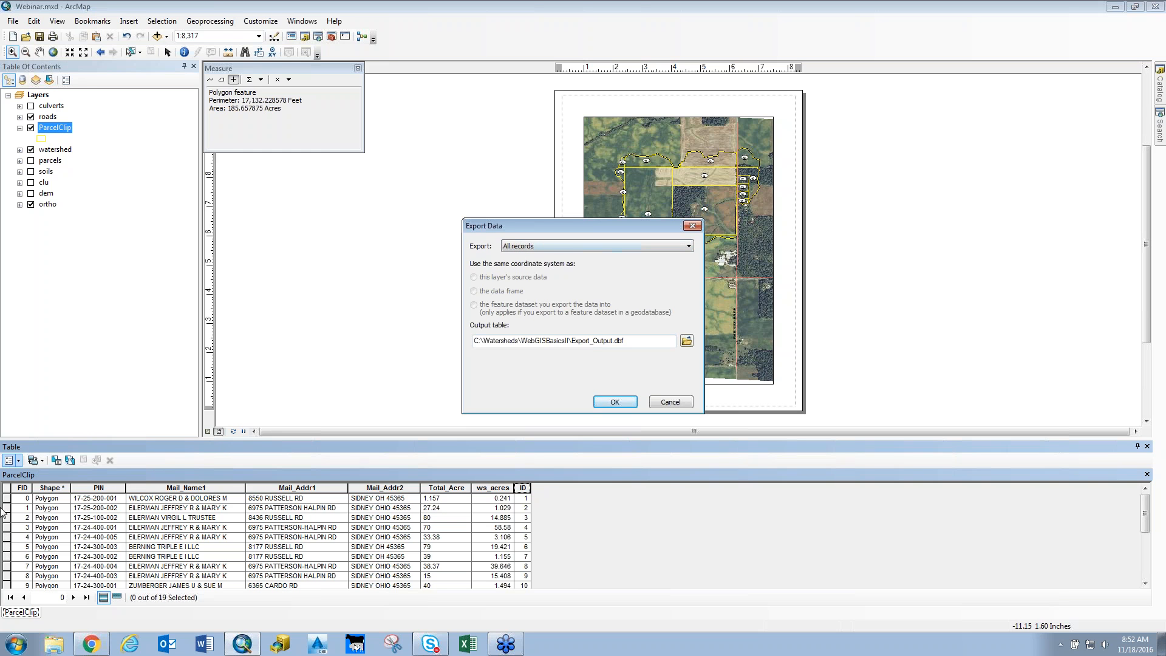
pyautogui.click(572, 246)
pyautogui.click(571, 245)
pyautogui.click(686, 341)
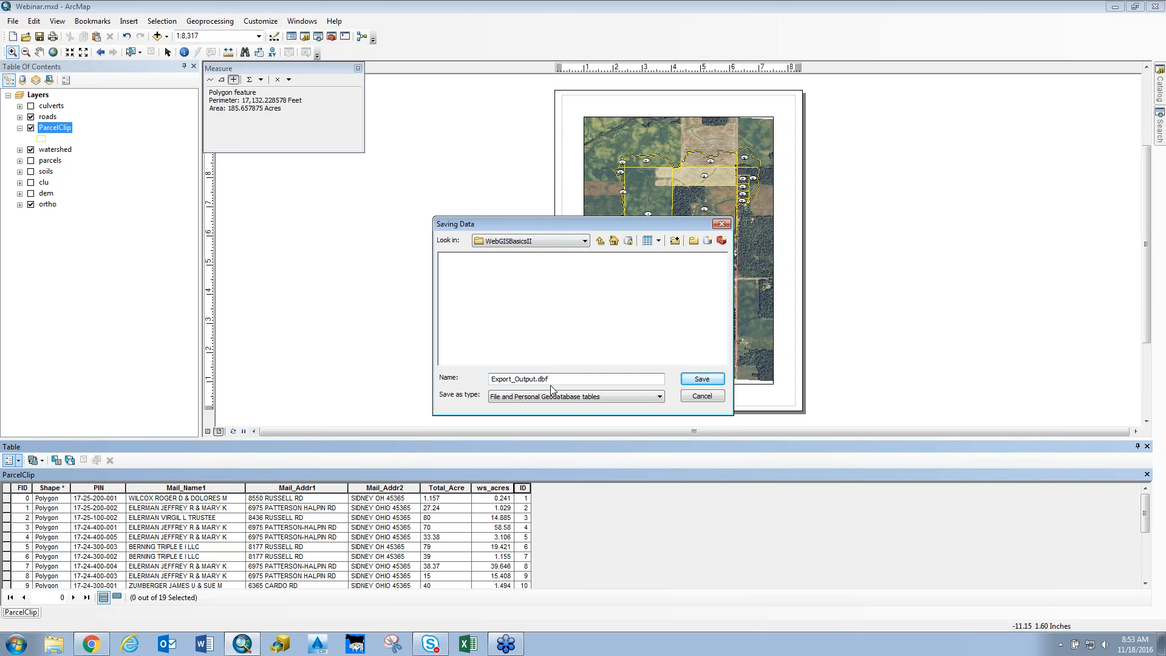
pyautogui.moveTo(549, 380); pyautogui.dragTo(442, 366)
pyautogui.write('OwnerAcres')
pyautogui.click(659, 397)
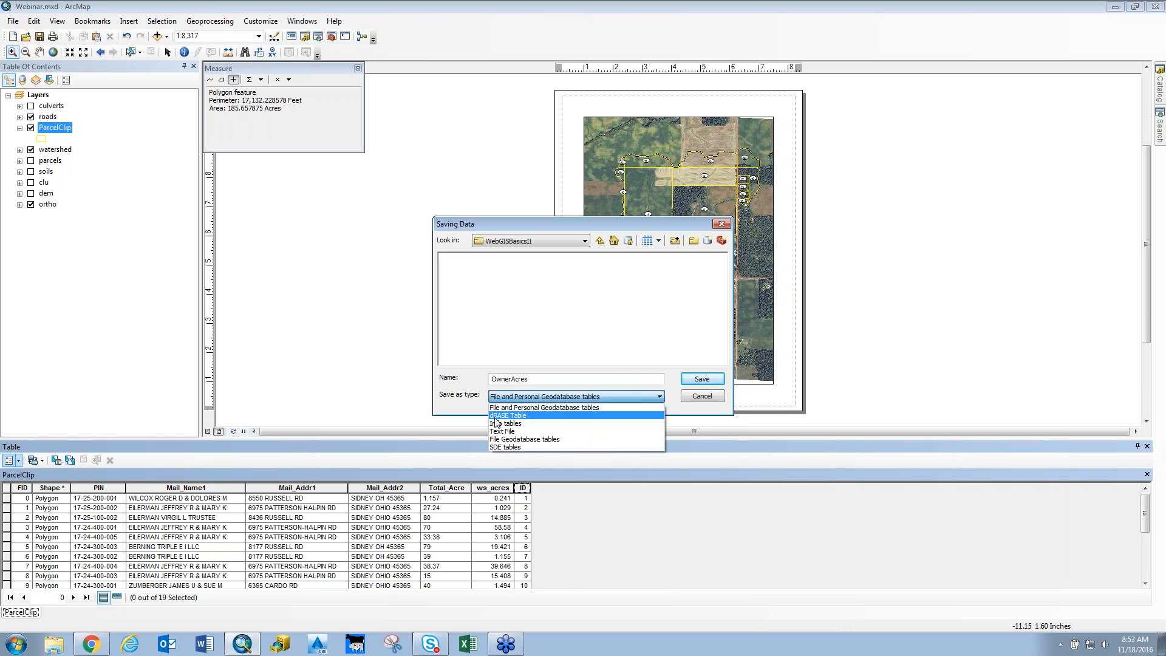
pyautogui.click(516, 416)
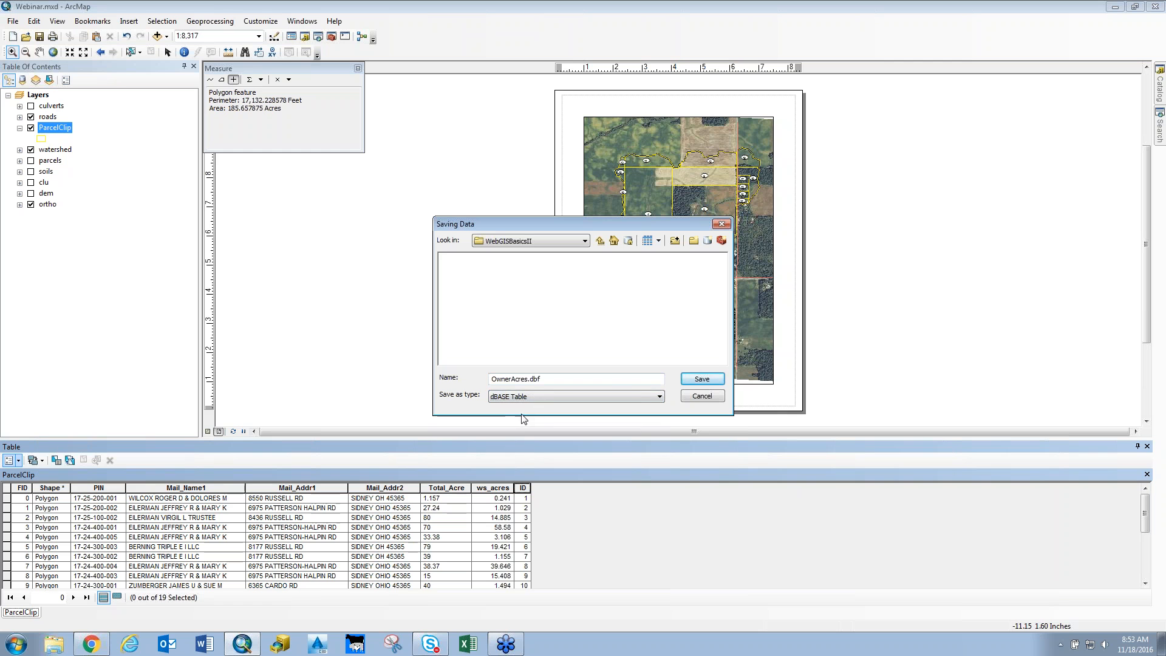
pyautogui.click(703, 379)
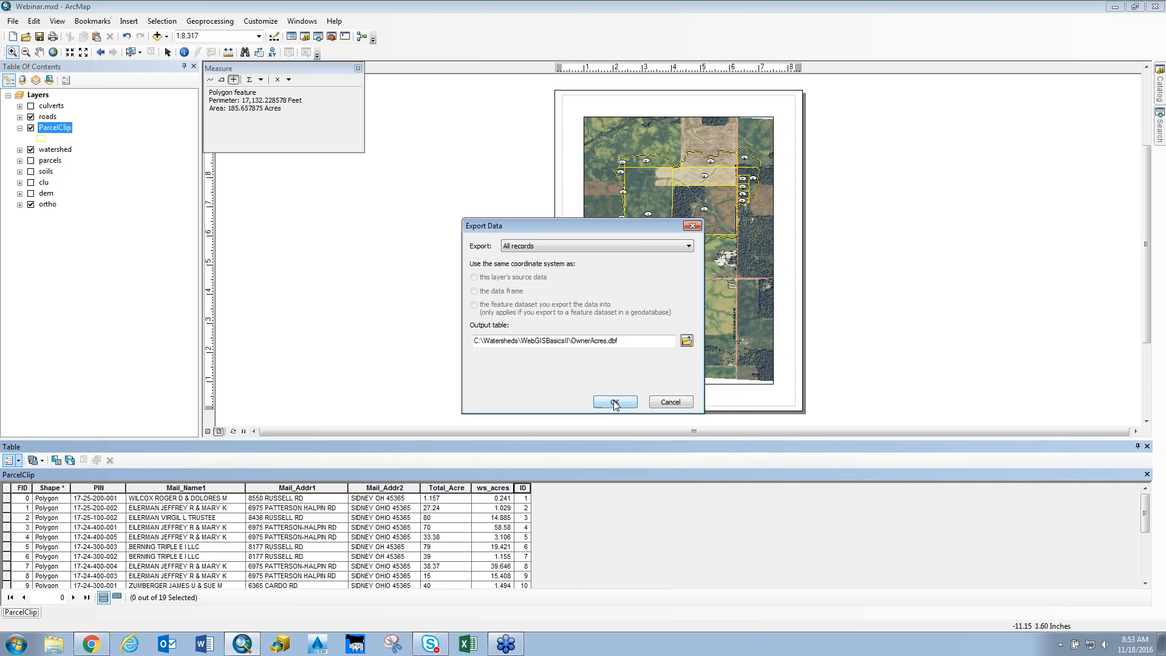
# - Run the table export, add the new table to the map, and list the layers by drawing order again
pyautogui.click(616, 403)
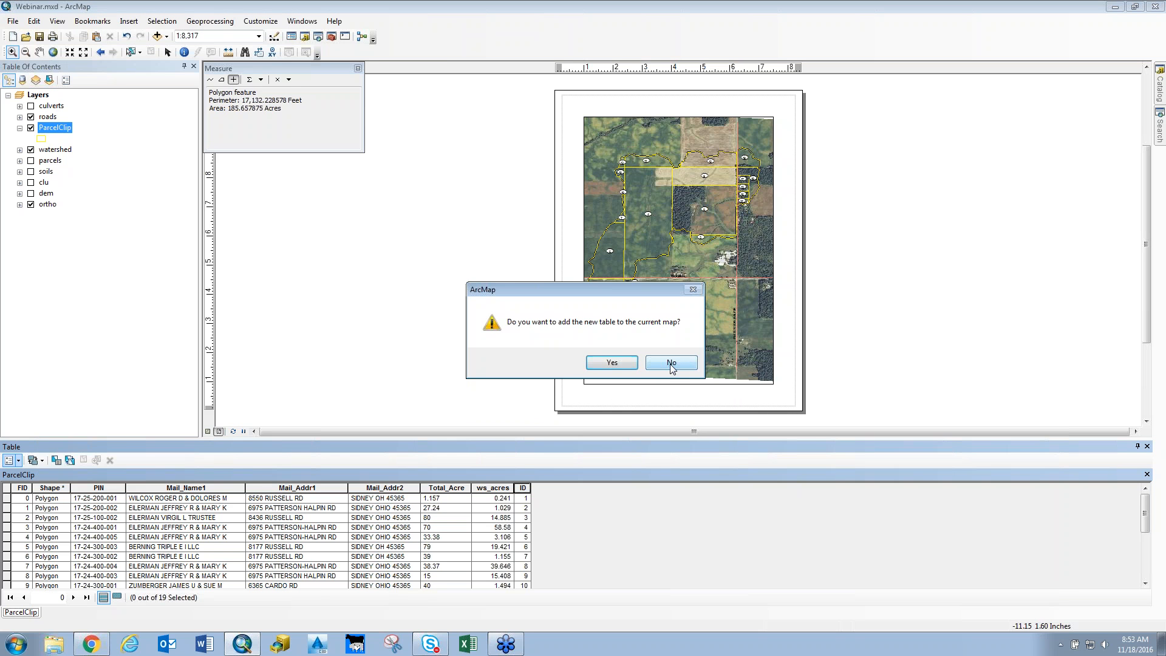
pyautogui.click(612, 363)
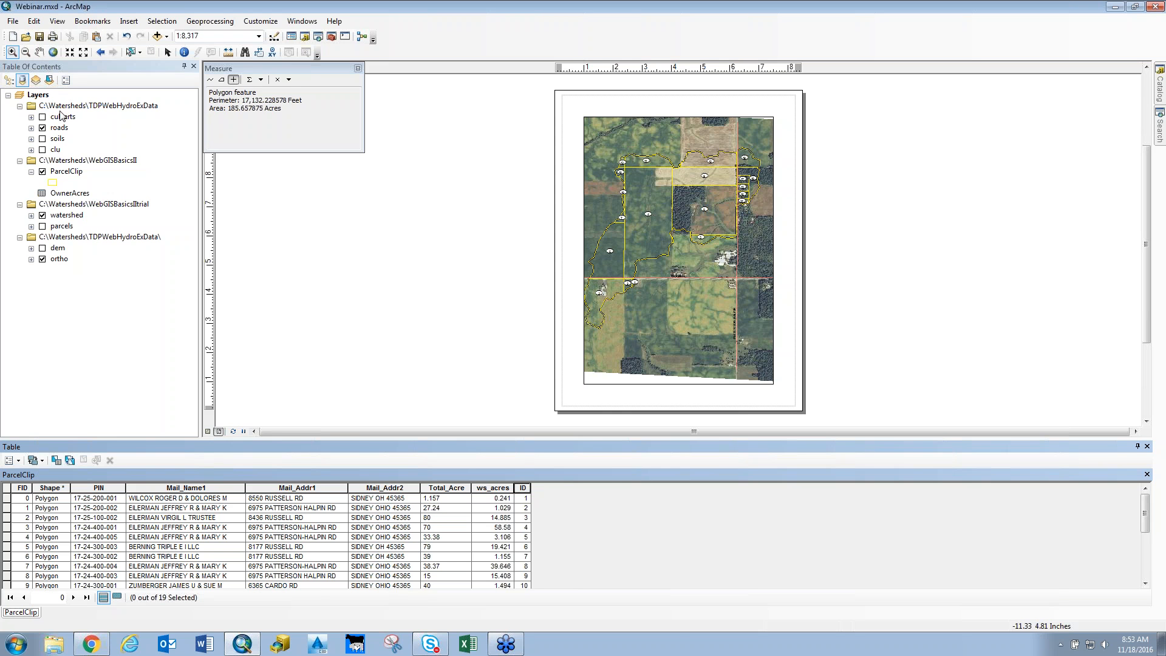
pyautogui.click(9, 82)
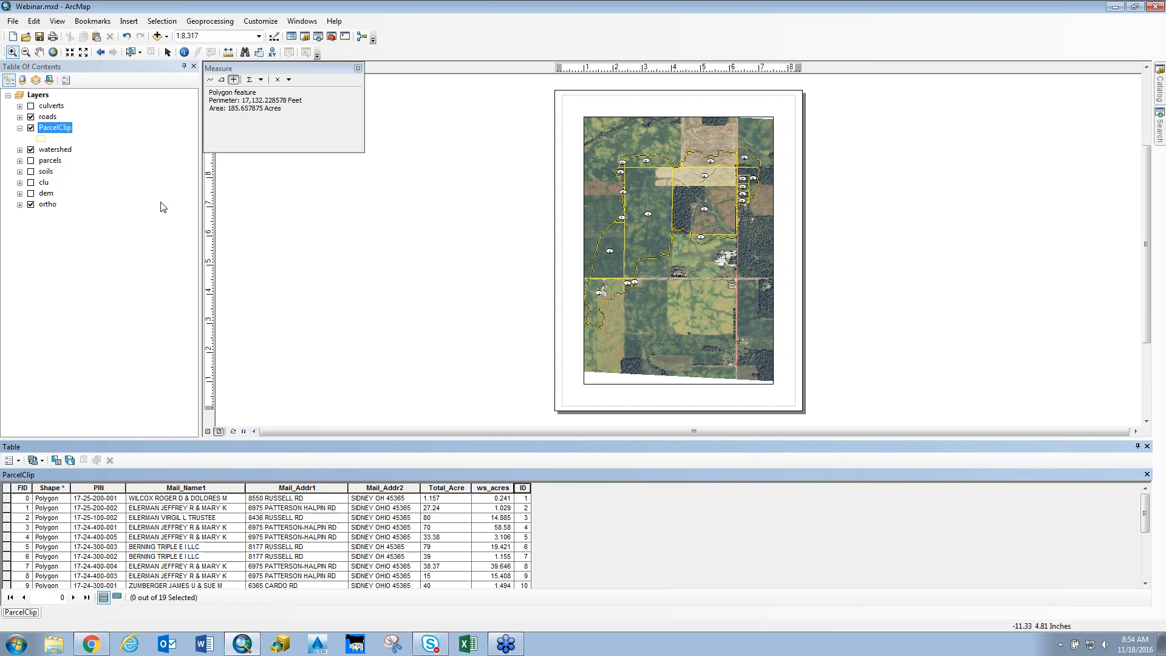
# - Switch to Excel and start browsing the computer for an existing file to open
pyautogui.click(468, 644)
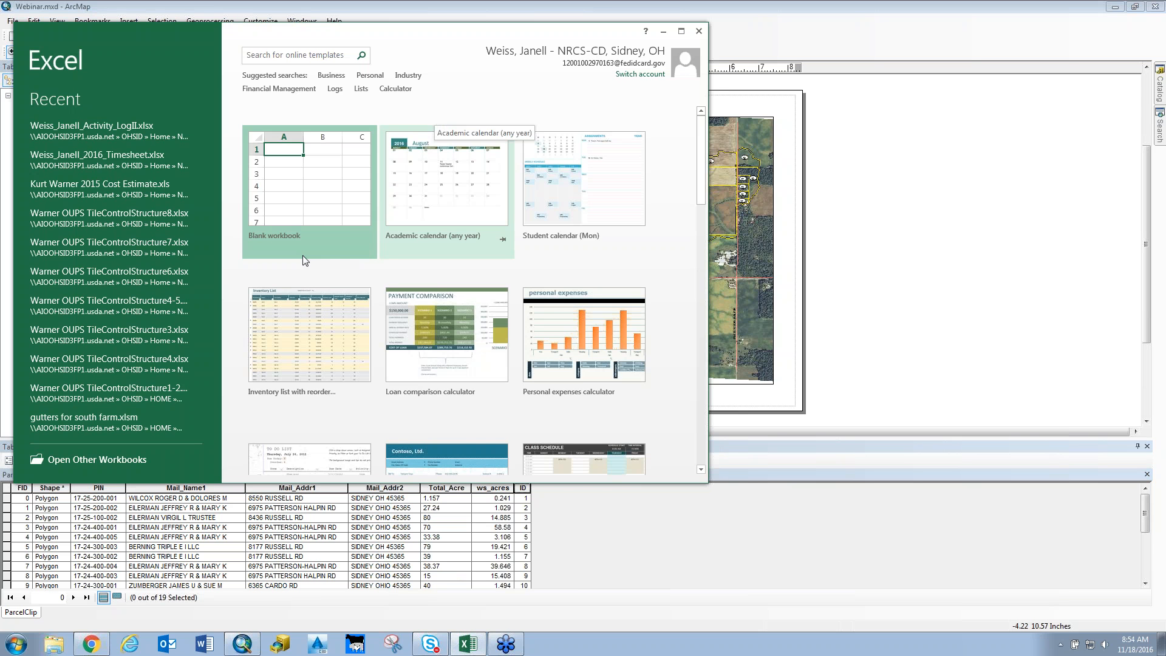
pyautogui.click(115, 461)
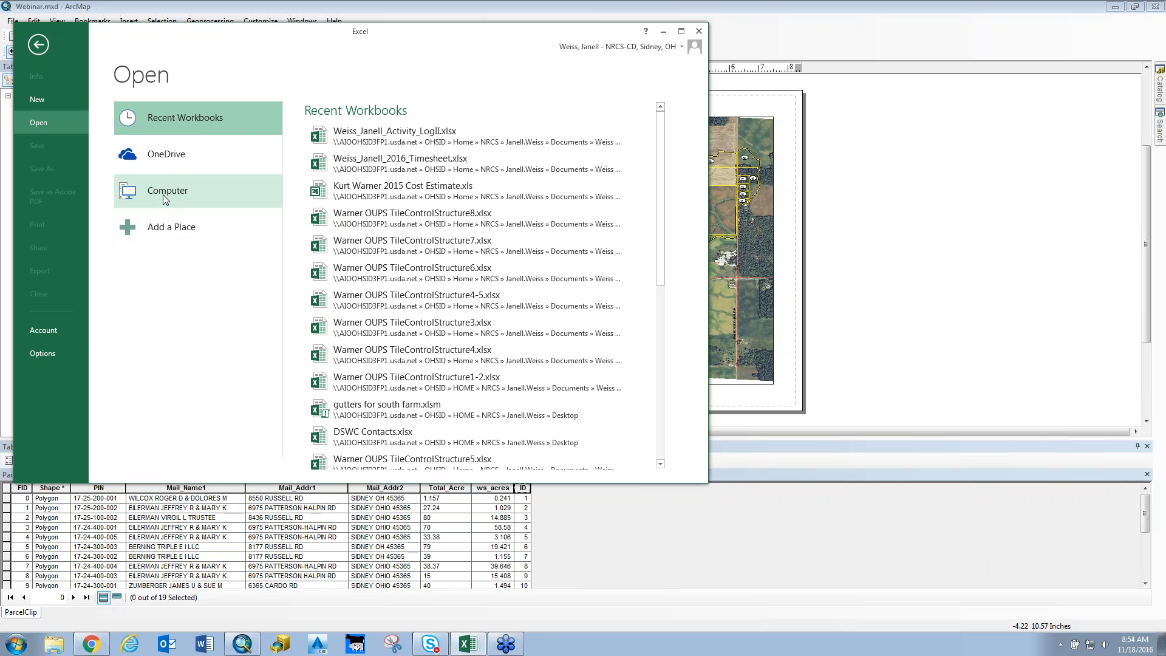
pyautogui.click(165, 199)
pyautogui.click(340, 340)
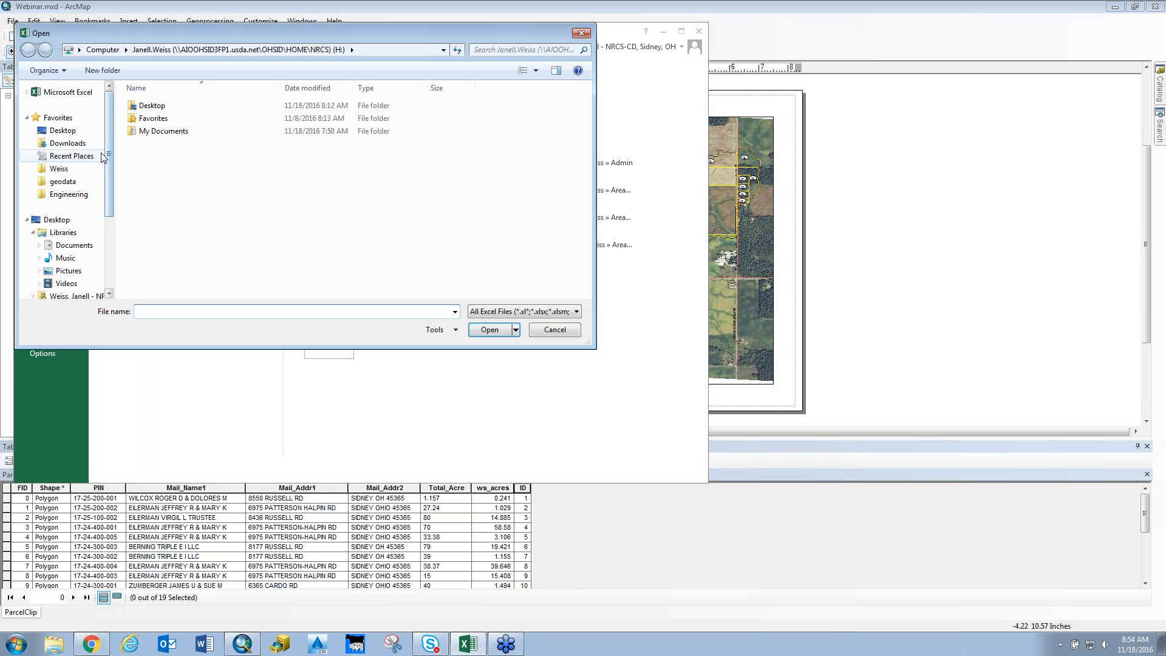
# - Browse to the WebGISBasicsII folder inside Watersheds on the C: drive
pyautogui.moveTo(111, 115); pyautogui.dragTo(115, 196)
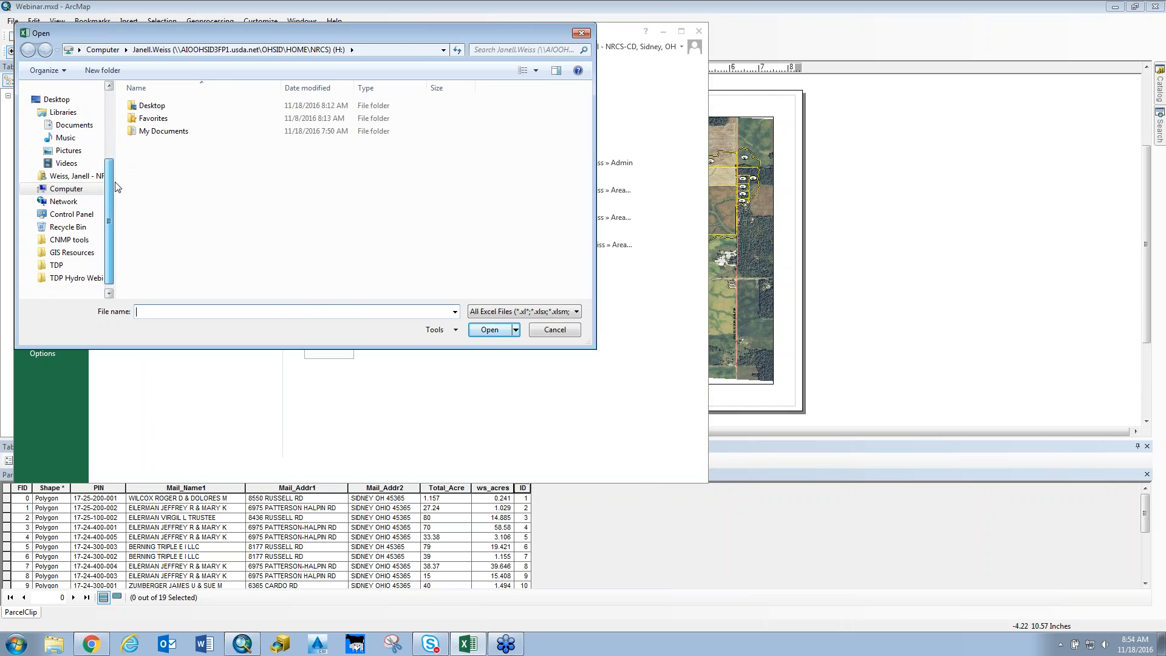
pyautogui.click(57, 190)
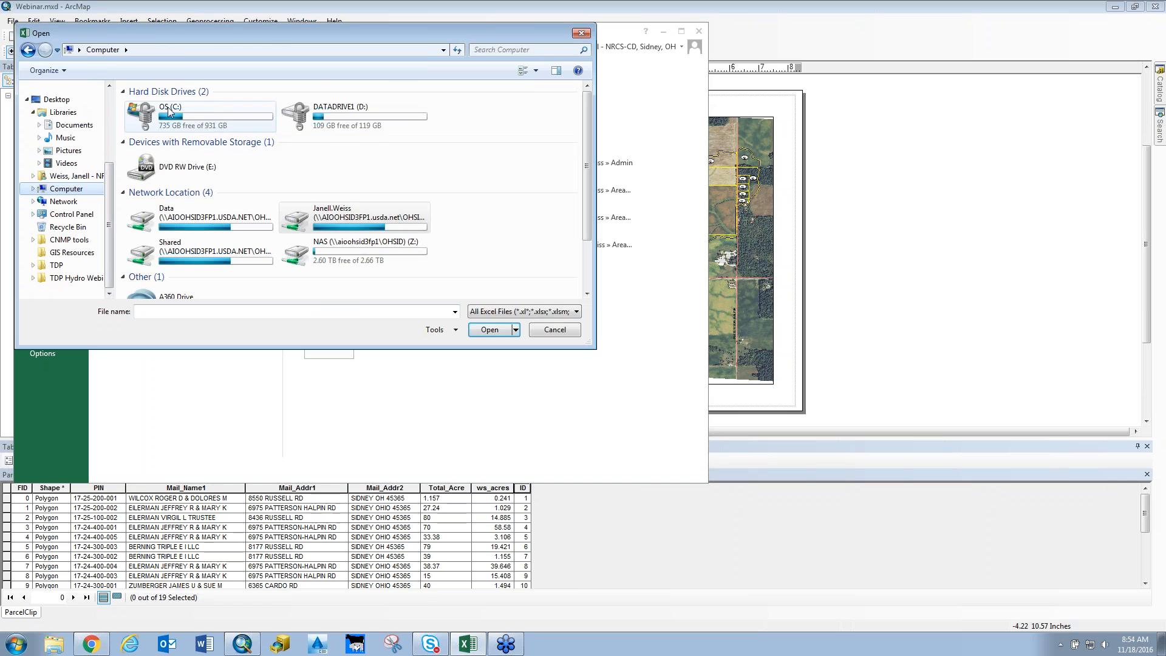
pyautogui.doubleClick(169, 108)
pyautogui.scroll(-3, 171, 255)
pyautogui.doubleClick(171, 268)
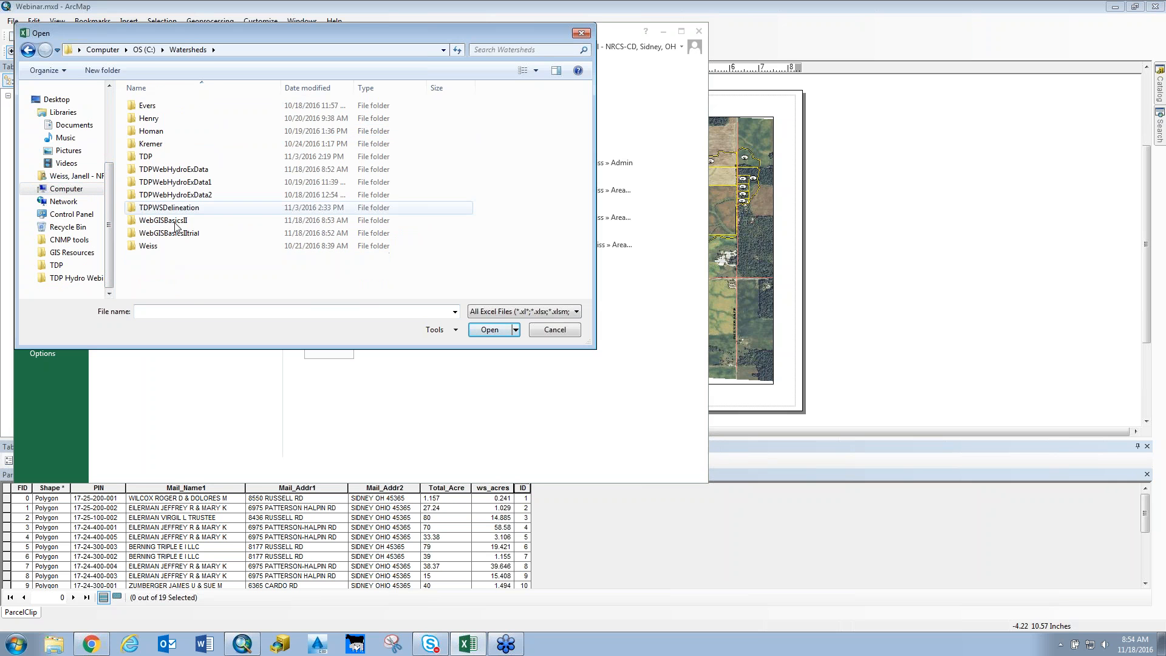
pyautogui.doubleClick(175, 221)
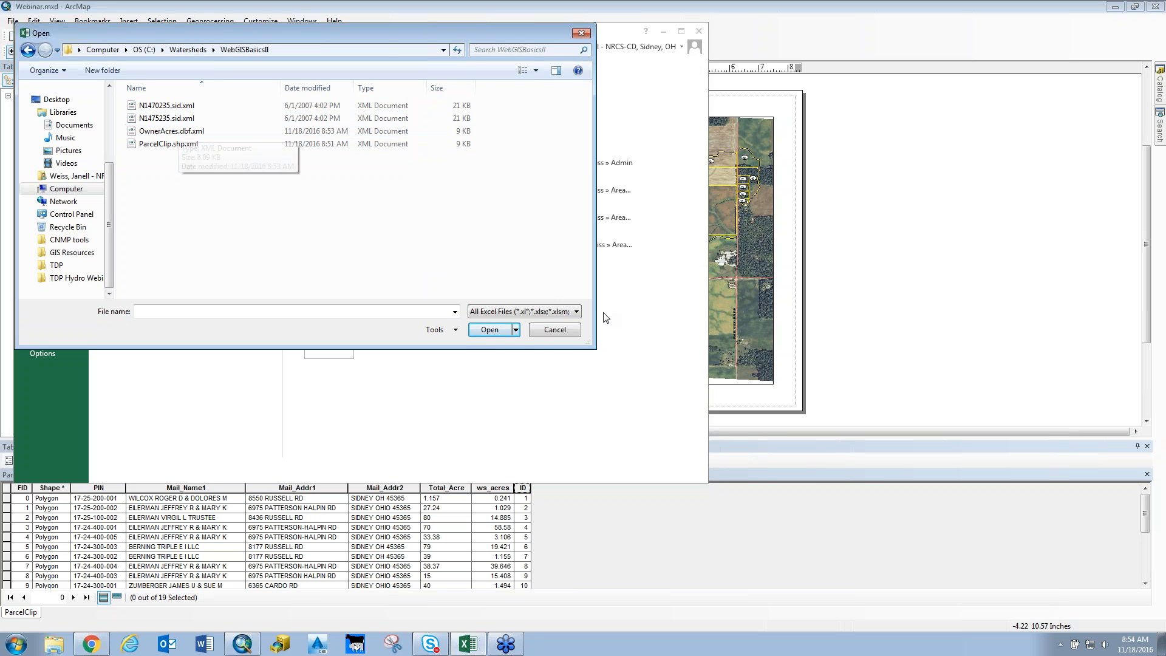
# - List all file types, open the OwnerAcres.dbf table, and maximize the workbook window
pyautogui.click(577, 312)
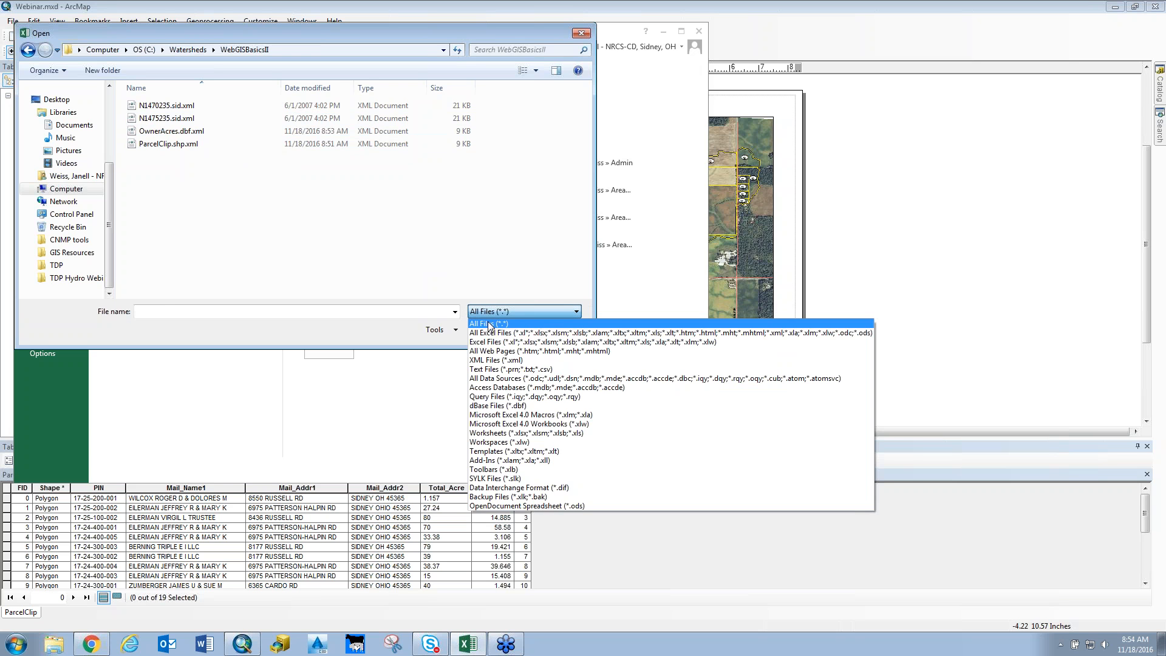
pyautogui.click(489, 325)
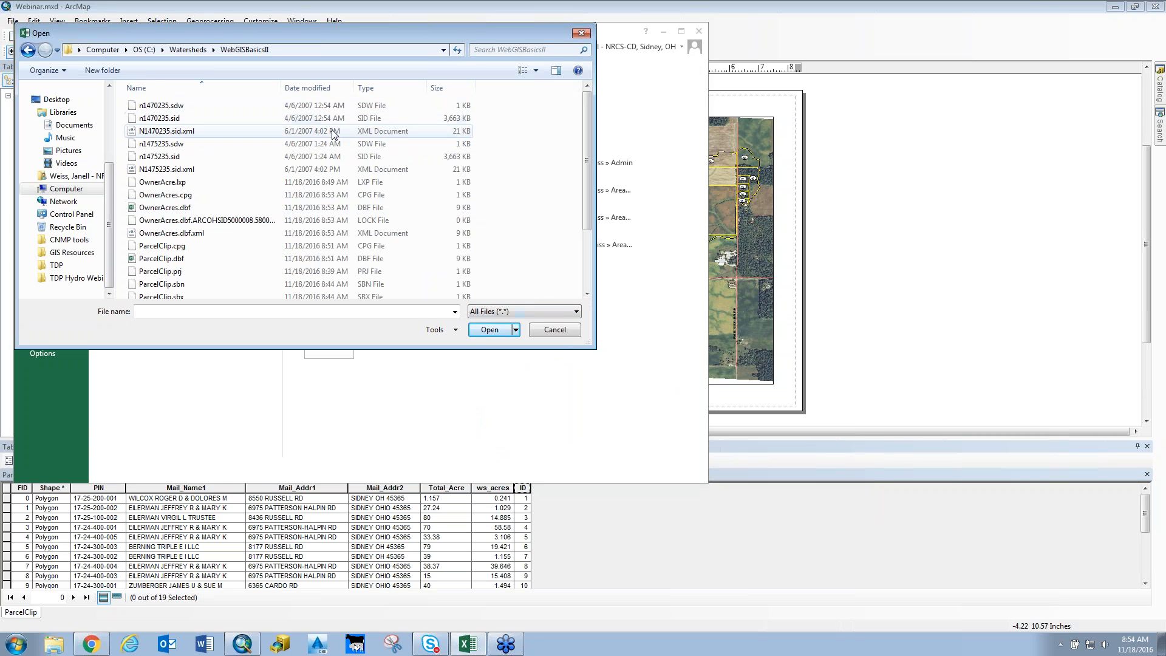
pyautogui.click(371, 209)
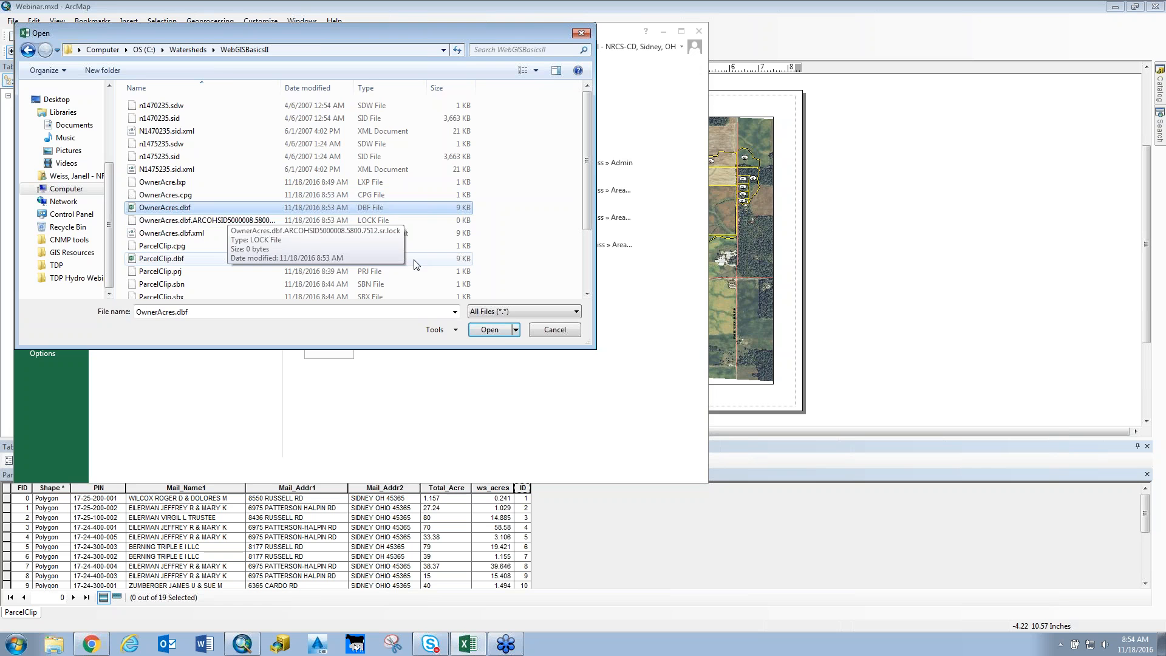
pyautogui.click(490, 329)
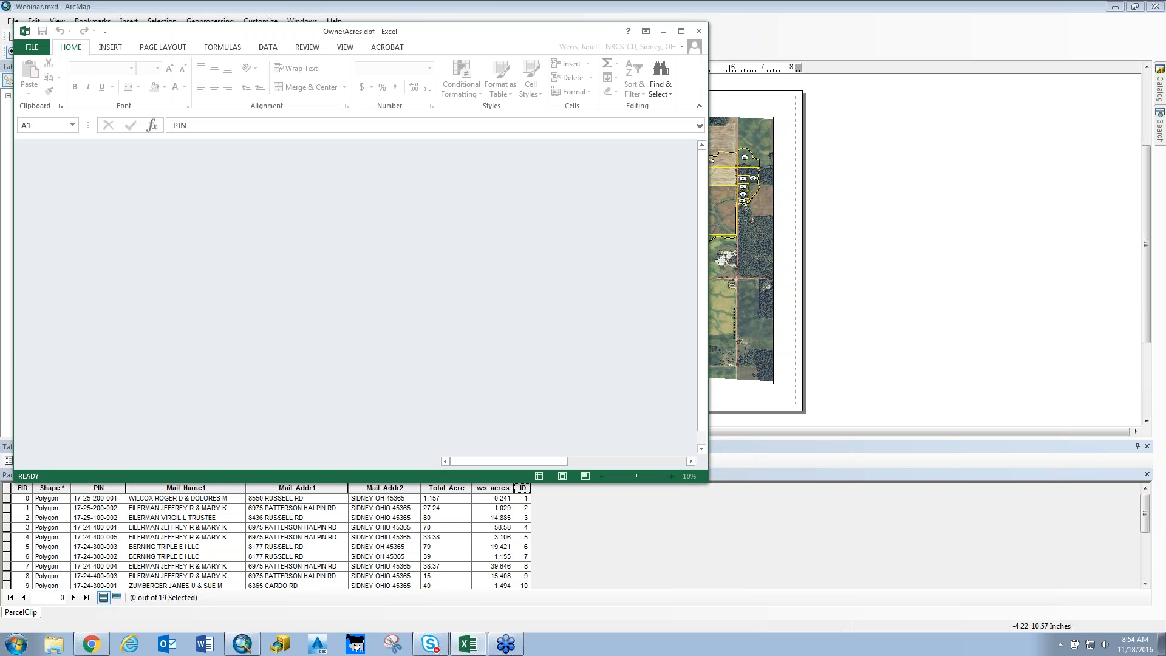
pyautogui.click(681, 31)
# - Fit the width of every column in the OwnerAcres sheet to its contents
pyautogui.click(8, 133)
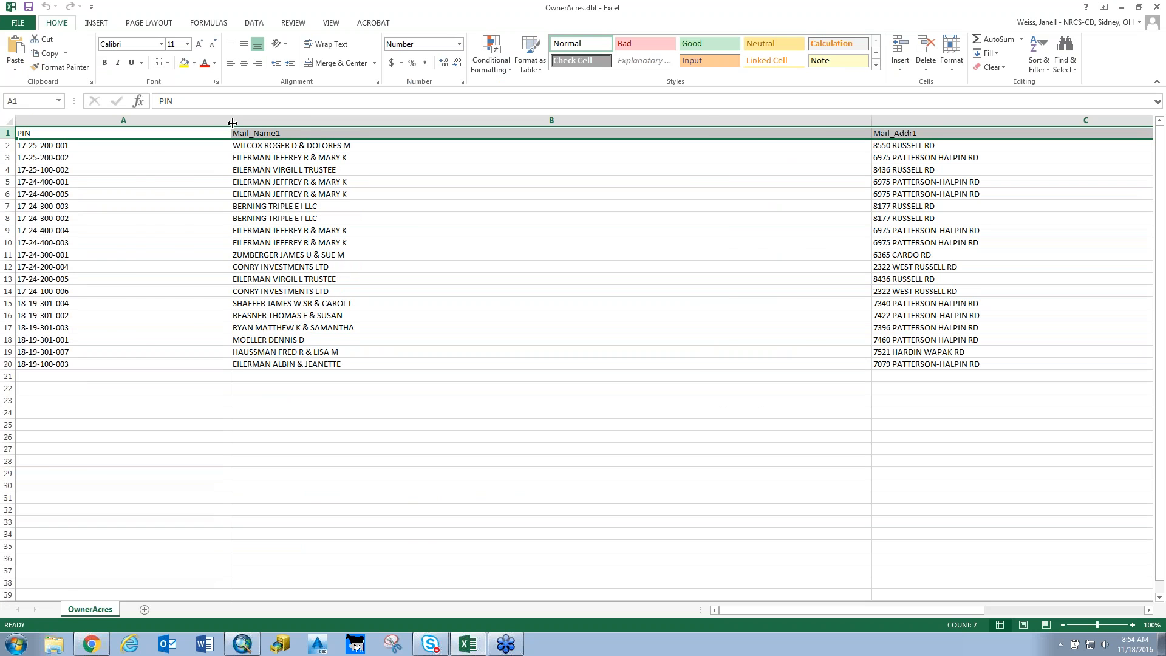
pyautogui.doubleClick(233, 123)
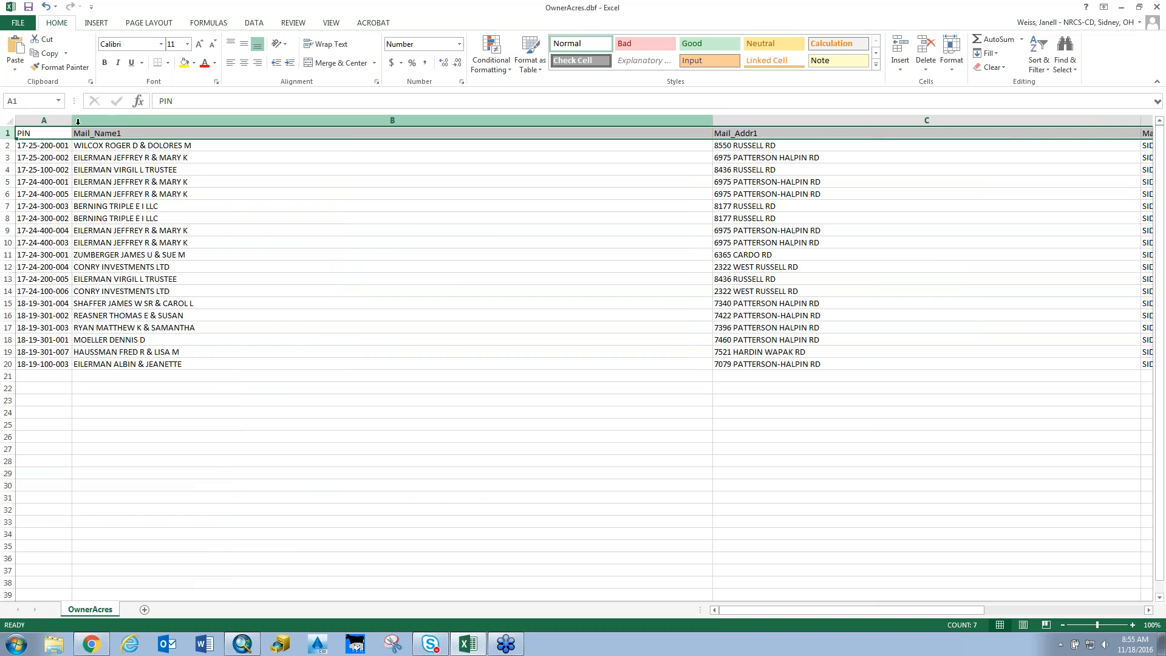
pyautogui.click(8, 122)
pyautogui.doubleClick(72, 119)
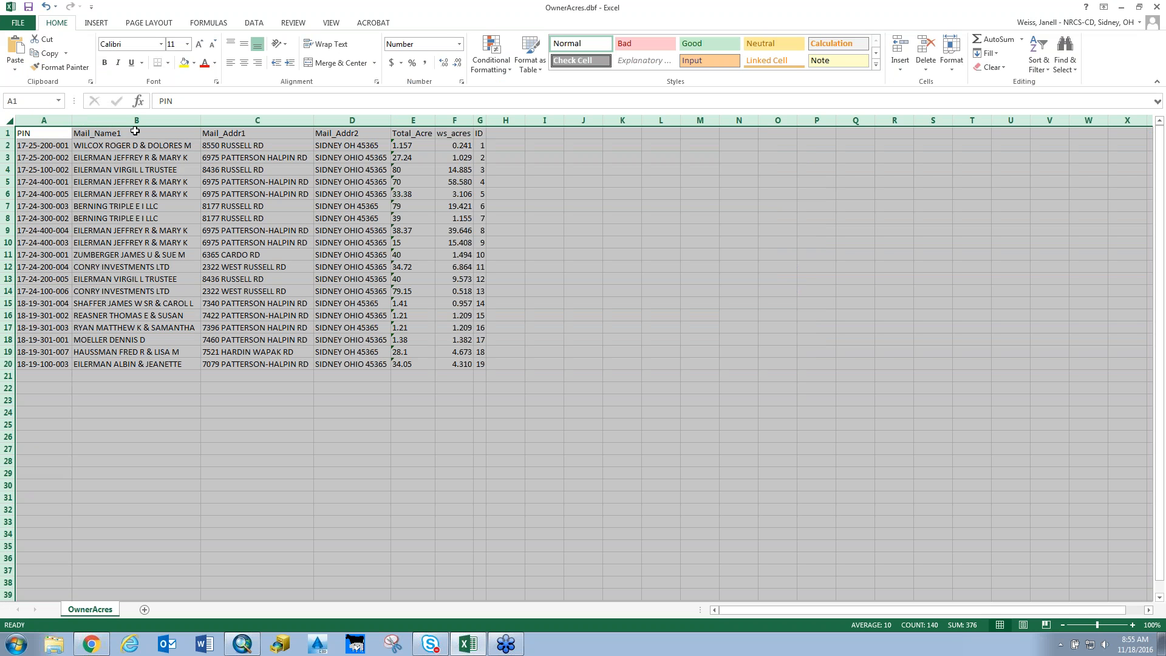
pyautogui.click(507, 249)
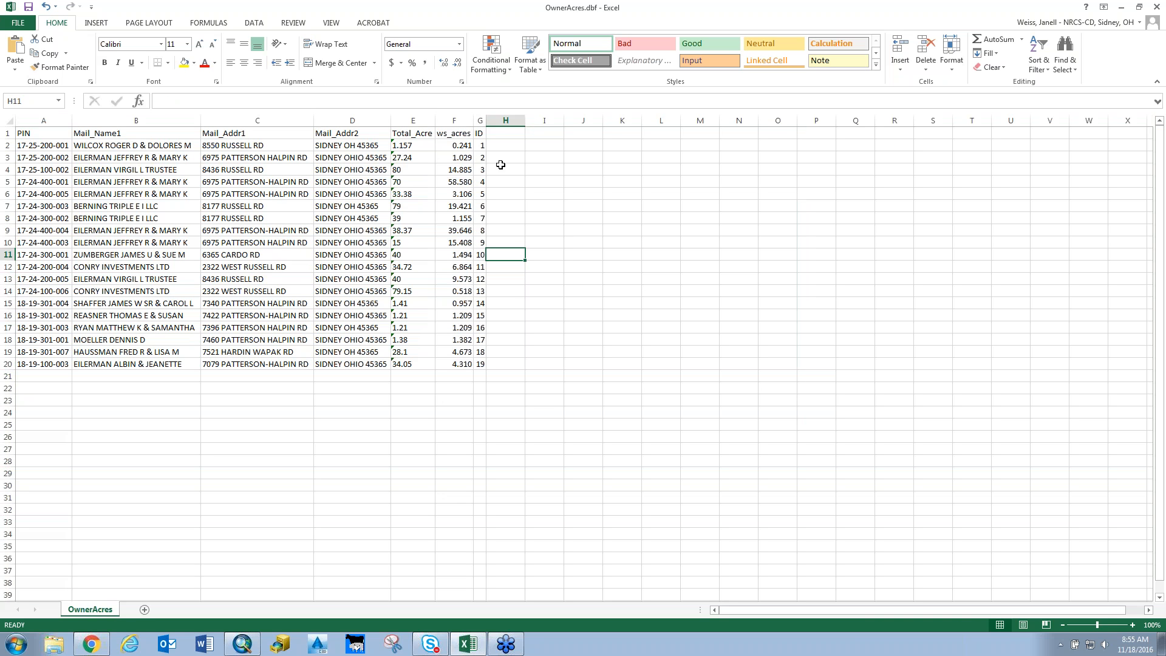
# - Copy the ID column and insert it as the first column, before PIN
pyautogui.rightClick(481, 119)
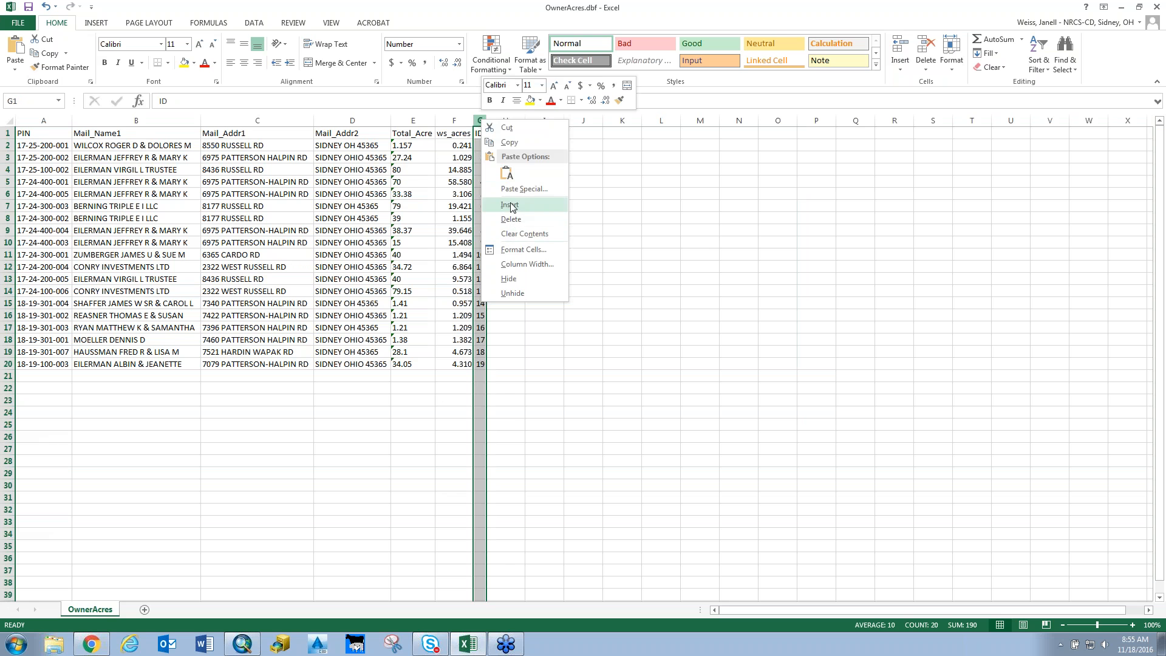
pyautogui.click(510, 143)
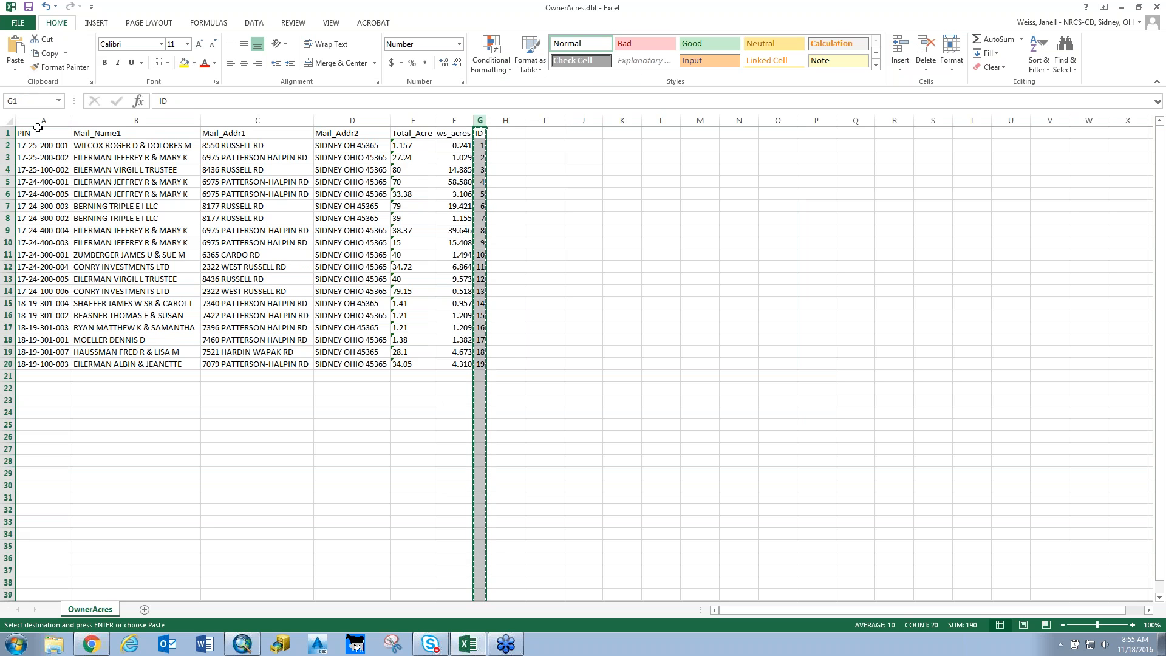
pyautogui.rightClick(38, 122)
pyautogui.click(78, 209)
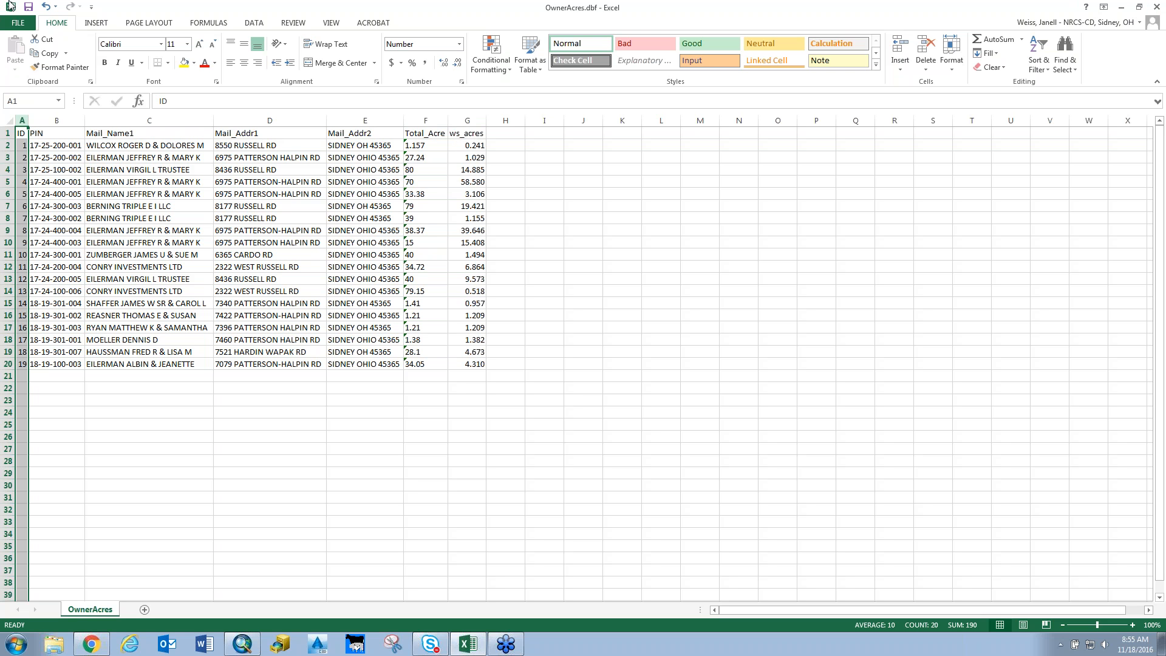
# - Save the table as the Excel workbook OwnerAcres.xlsx in the WebGISBasicsII folder and close Excel
pyautogui.click(29, 8)
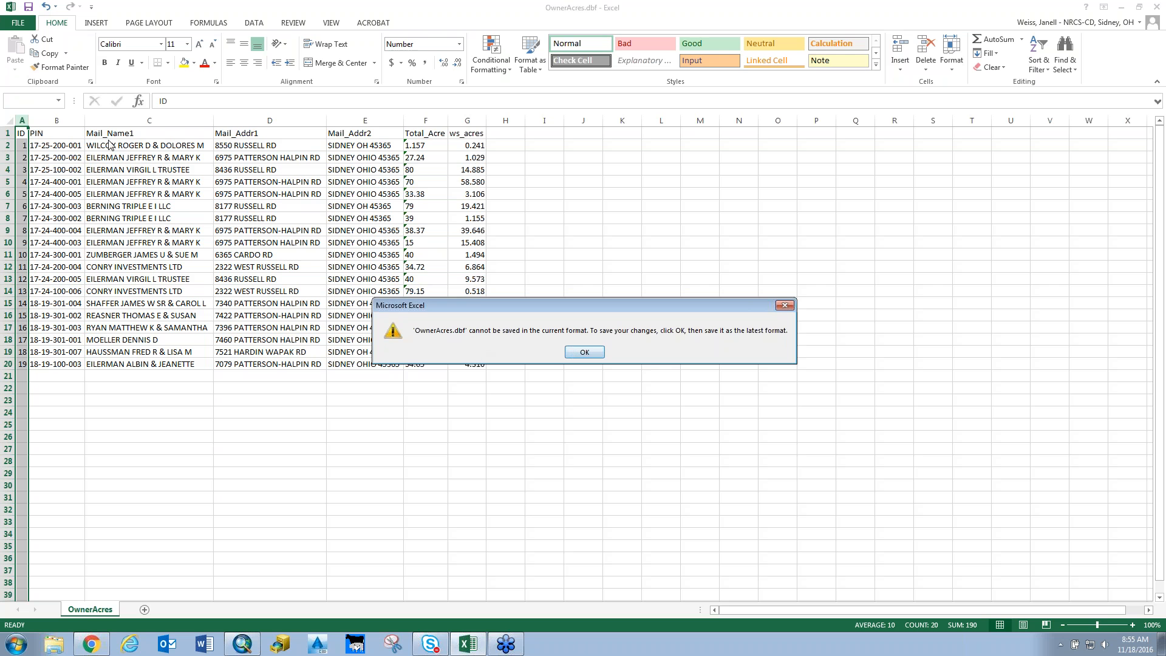
pyautogui.click(584, 352)
pyautogui.click(344, 129)
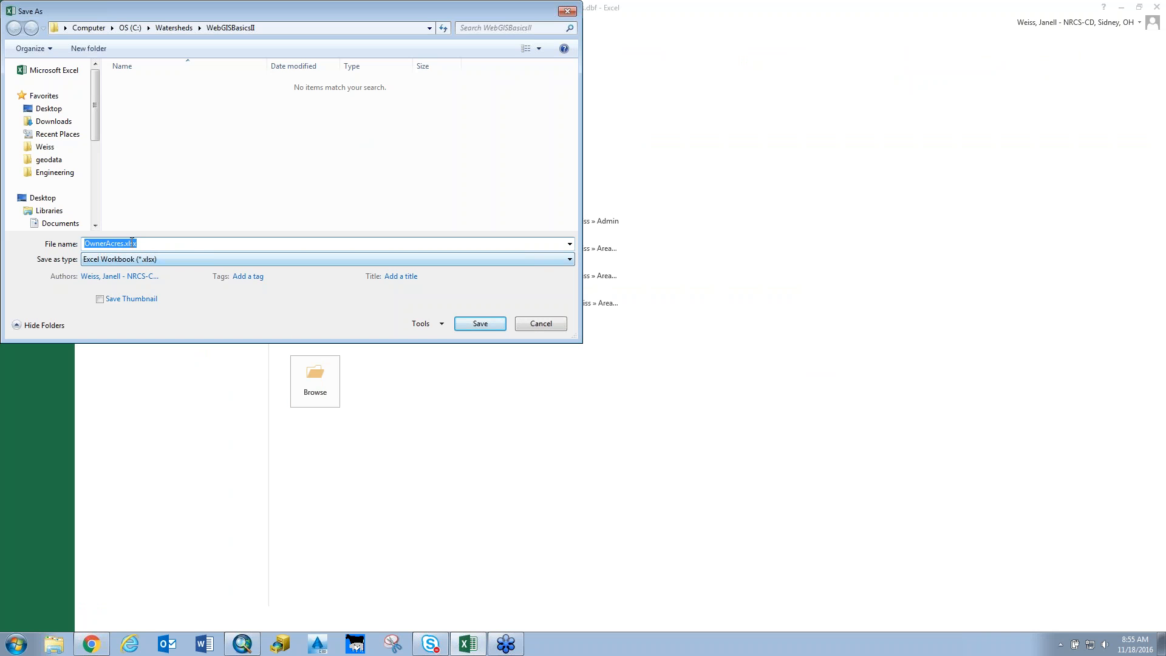
pyautogui.click(481, 324)
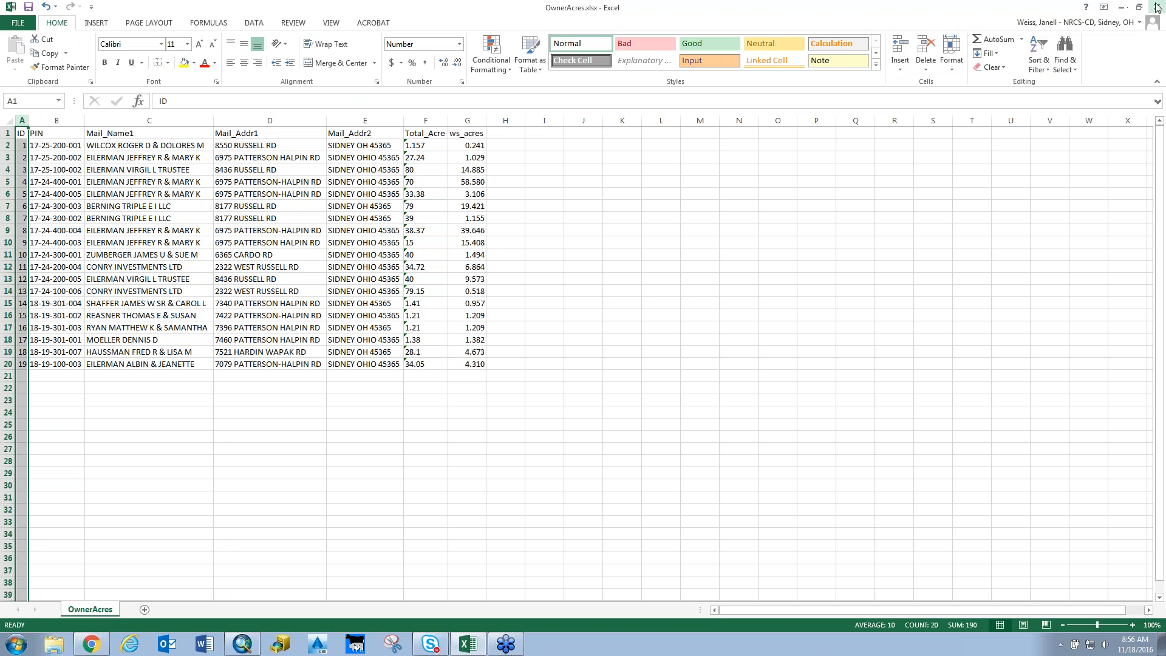
pyautogui.click(1157, 8)
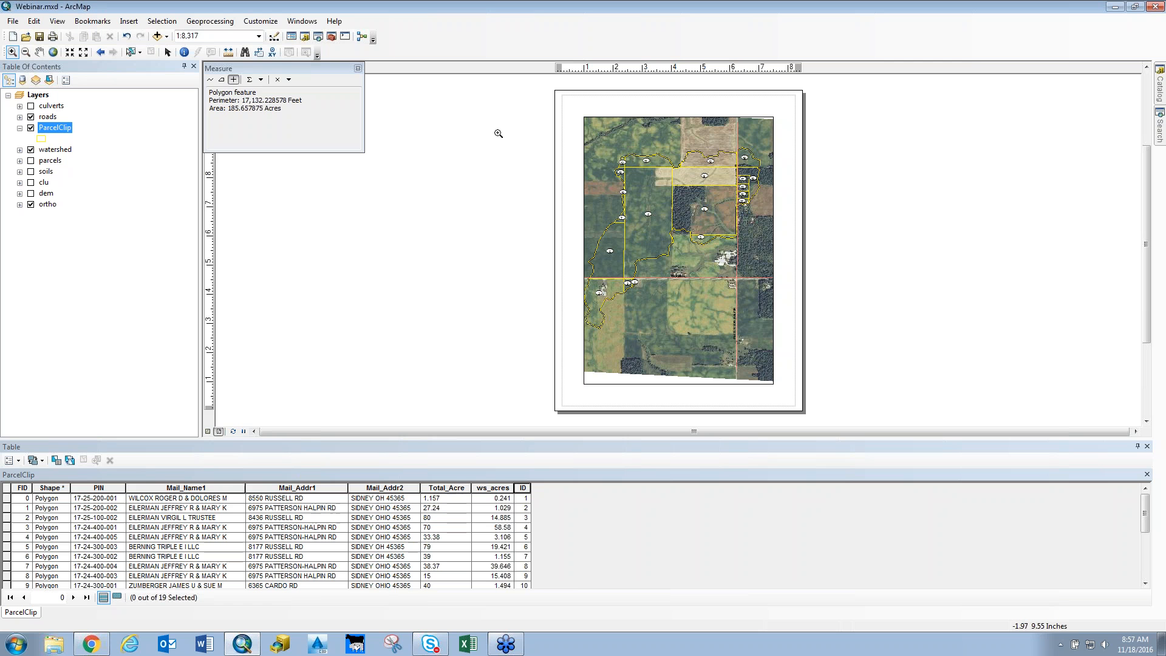
# - Return the ArcMap document to data view and close the Measure window
pyautogui.click(208, 432)
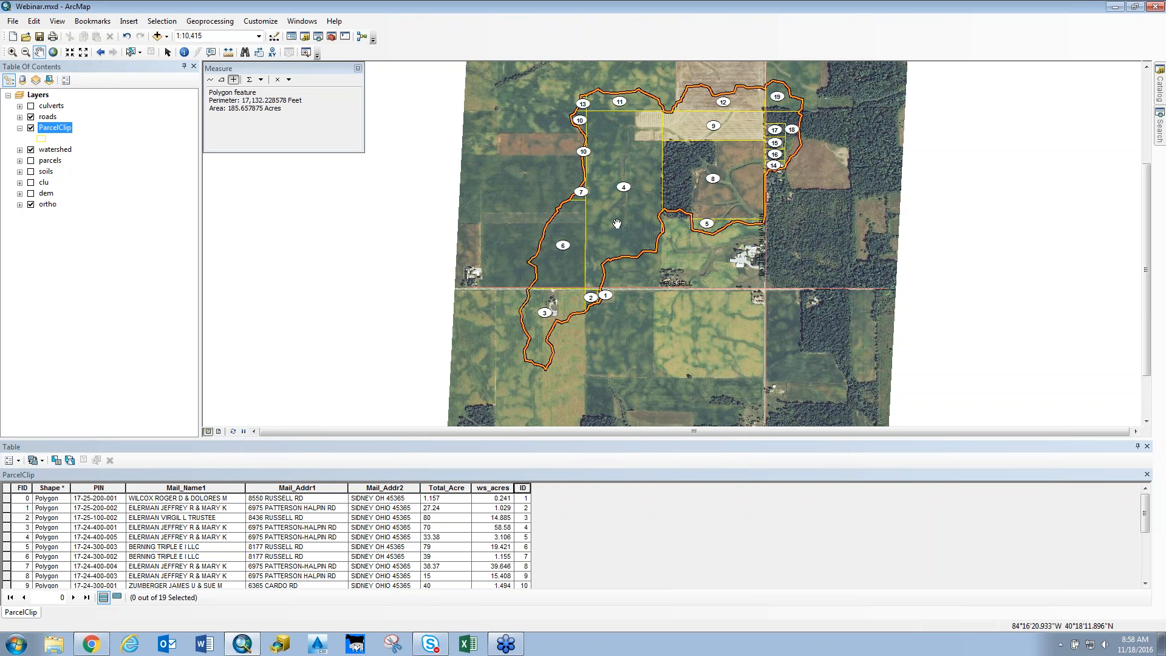
pyautogui.click(358, 68)
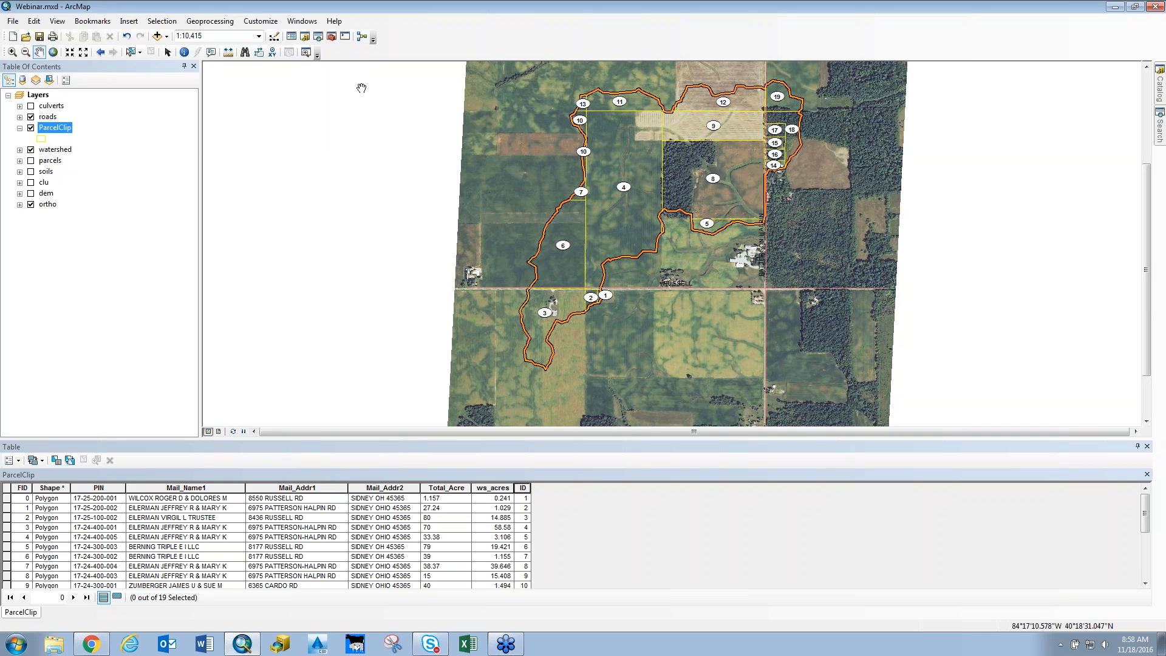
# - Turn off feature labels for the ParcelClip layer and hide the layer
pyautogui.rightClick(49, 132)
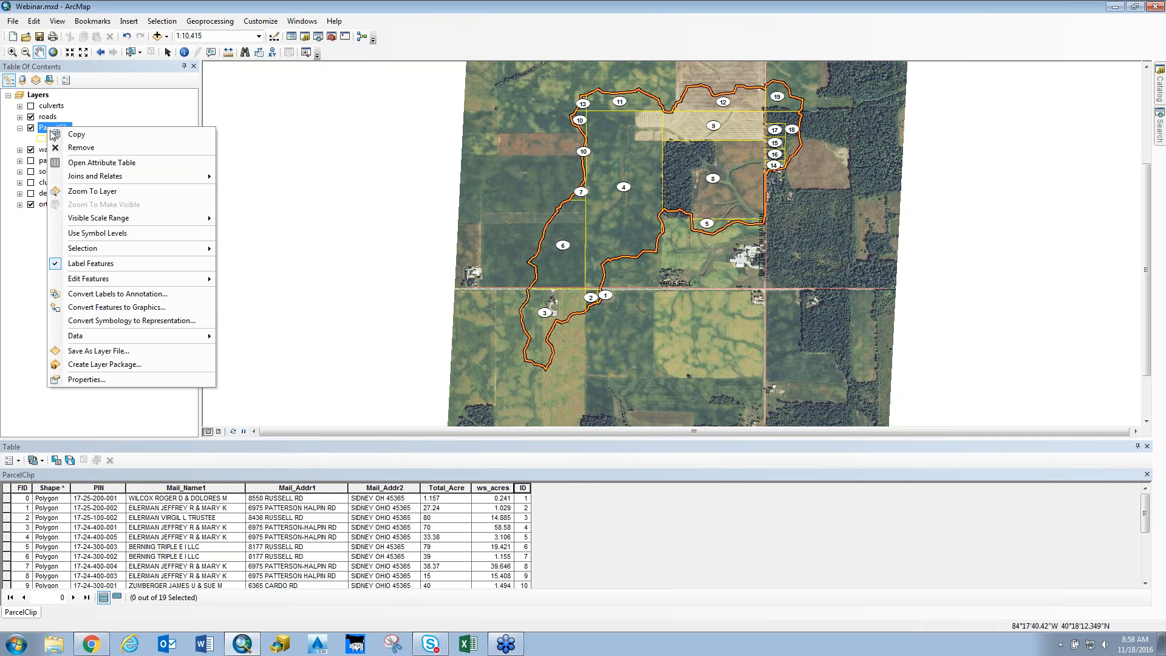
pyautogui.click(89, 269)
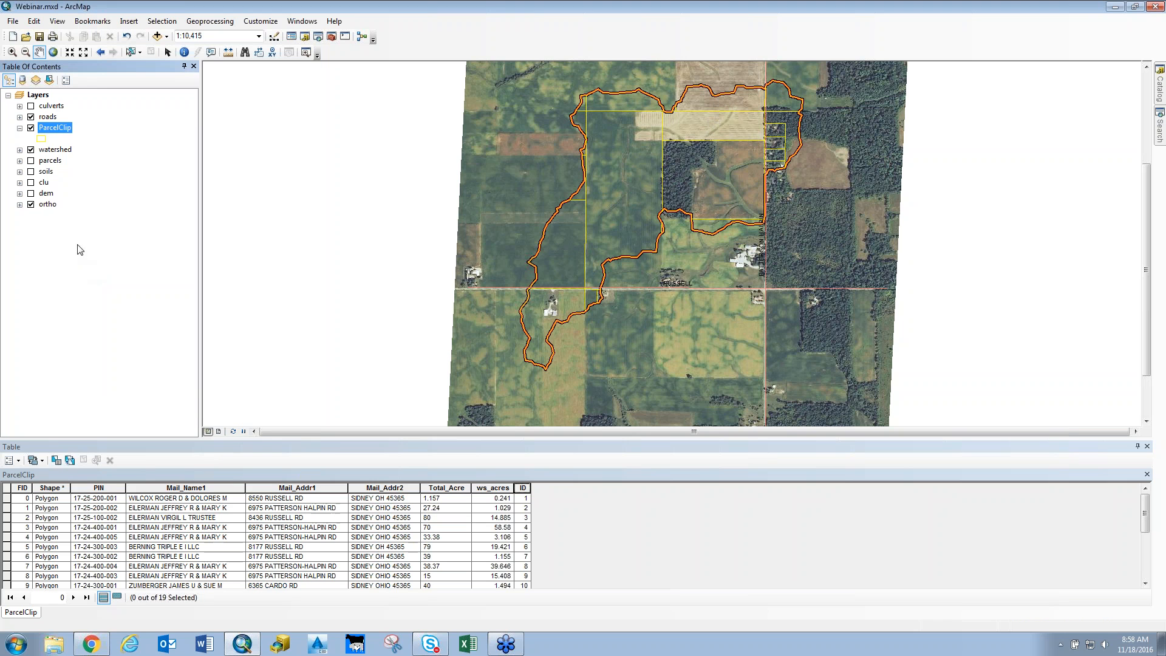
pyautogui.click(31, 128)
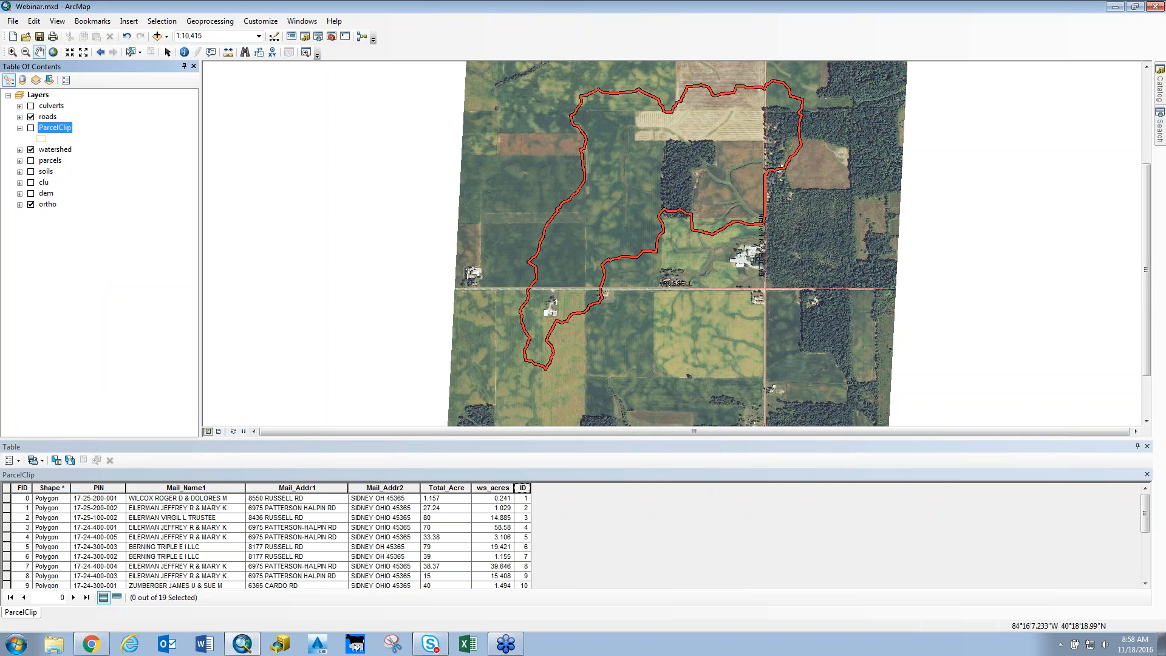
# - Export all watershed features to a shapefile named landuse.shp in the WebGISBasicsII folder and add it to the map
pyautogui.moveTo(690, 176); pyautogui.dragTo(610, 227)
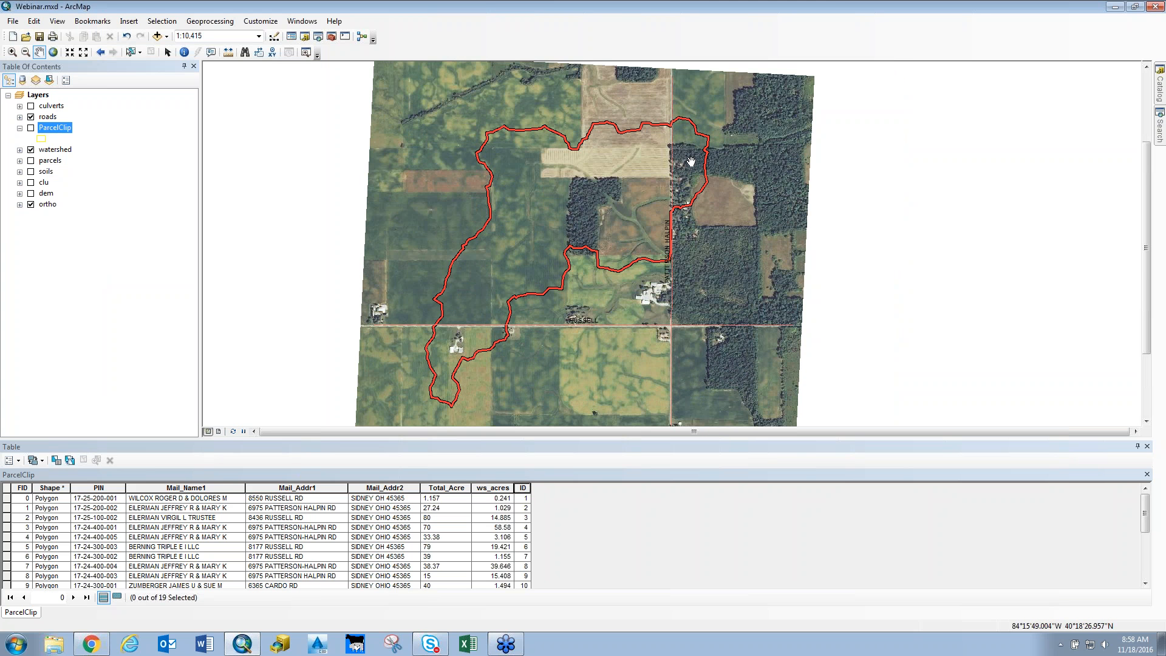
pyautogui.rightClick(62, 152)
pyautogui.moveTo(140, 358)
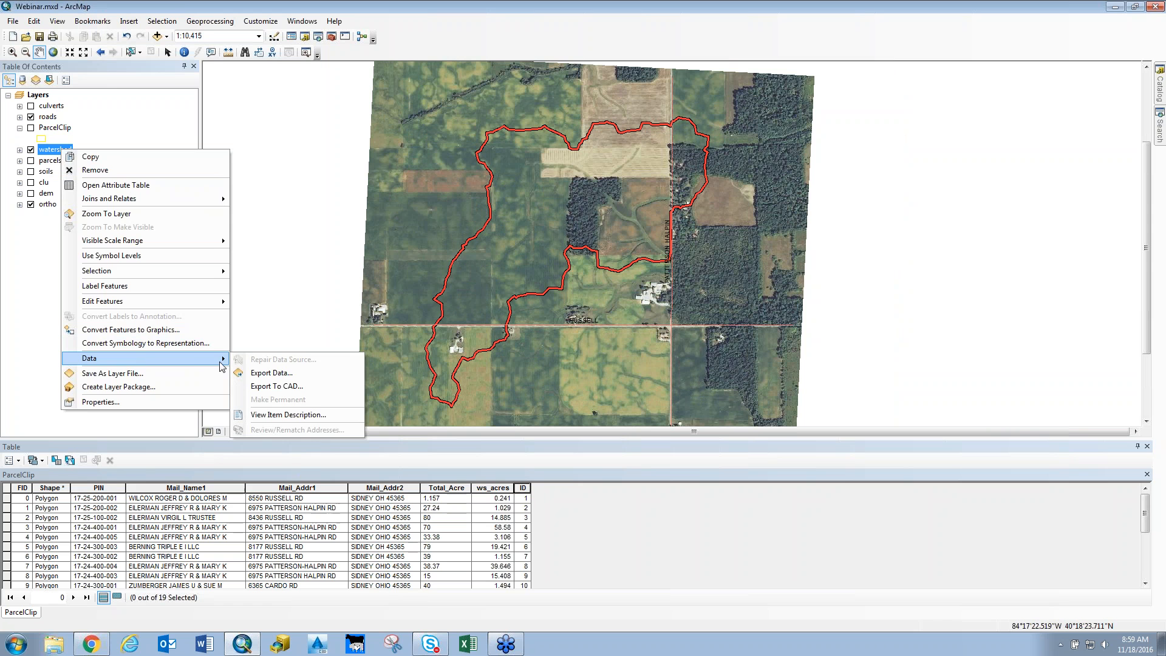
pyautogui.click(286, 373)
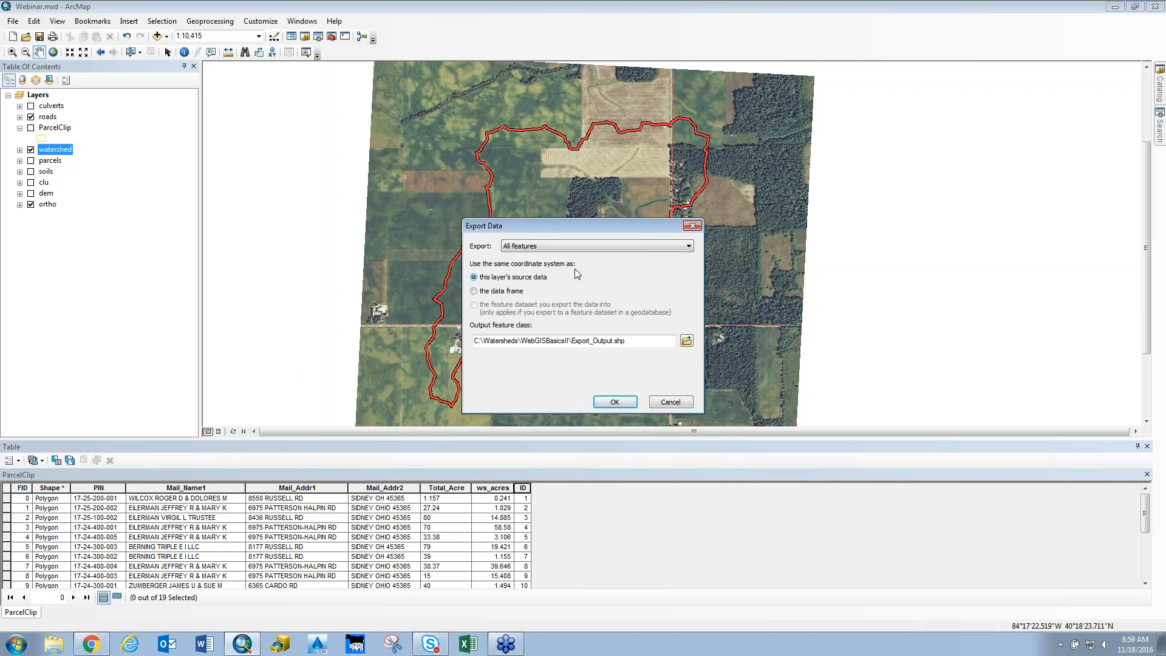
pyautogui.click(687, 342)
pyautogui.click(687, 342)
pyautogui.moveTo(537, 381); pyautogui.dragTo(490, 380)
pyautogui.write('landuse.shp')
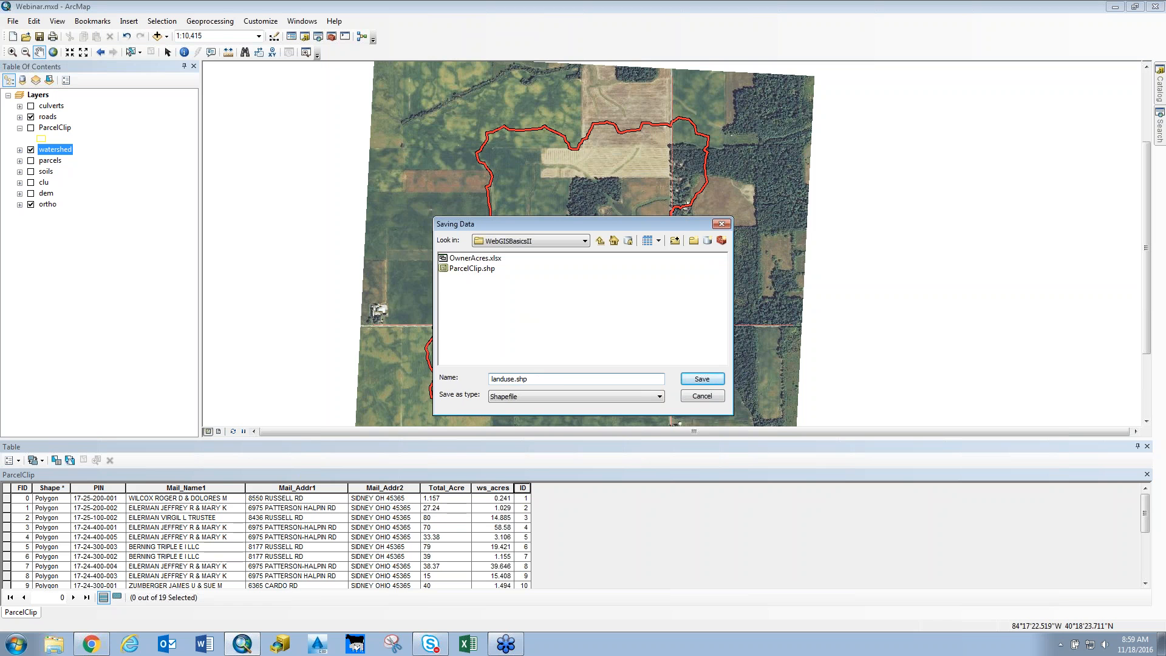
pyautogui.click(704, 379)
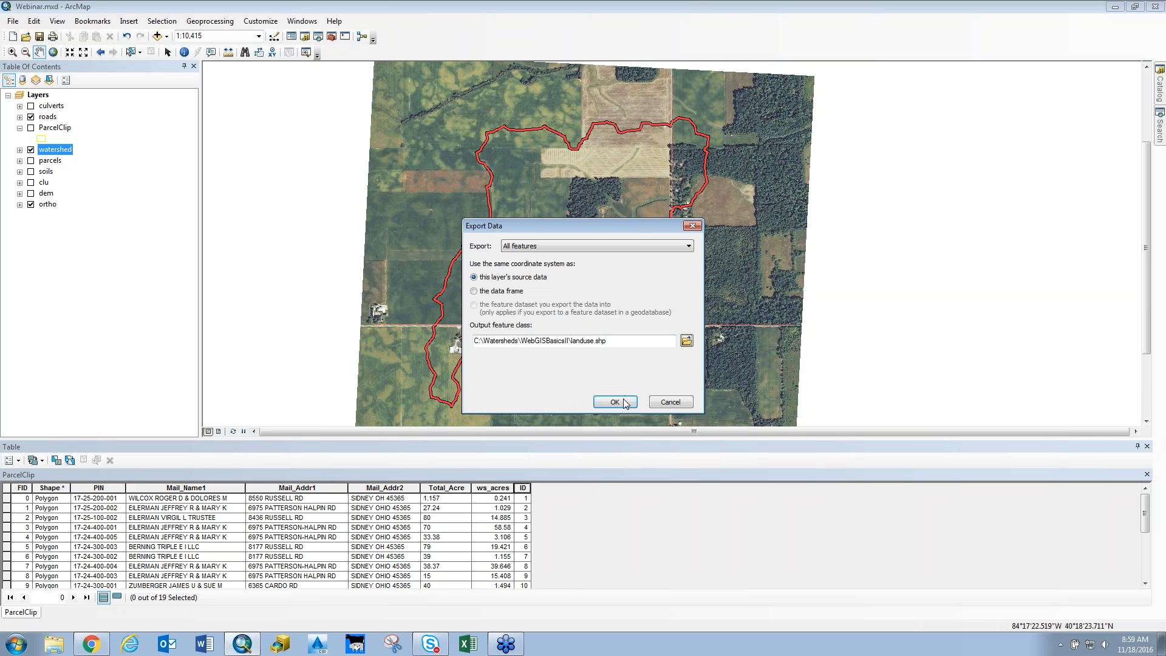
pyautogui.click(615, 402)
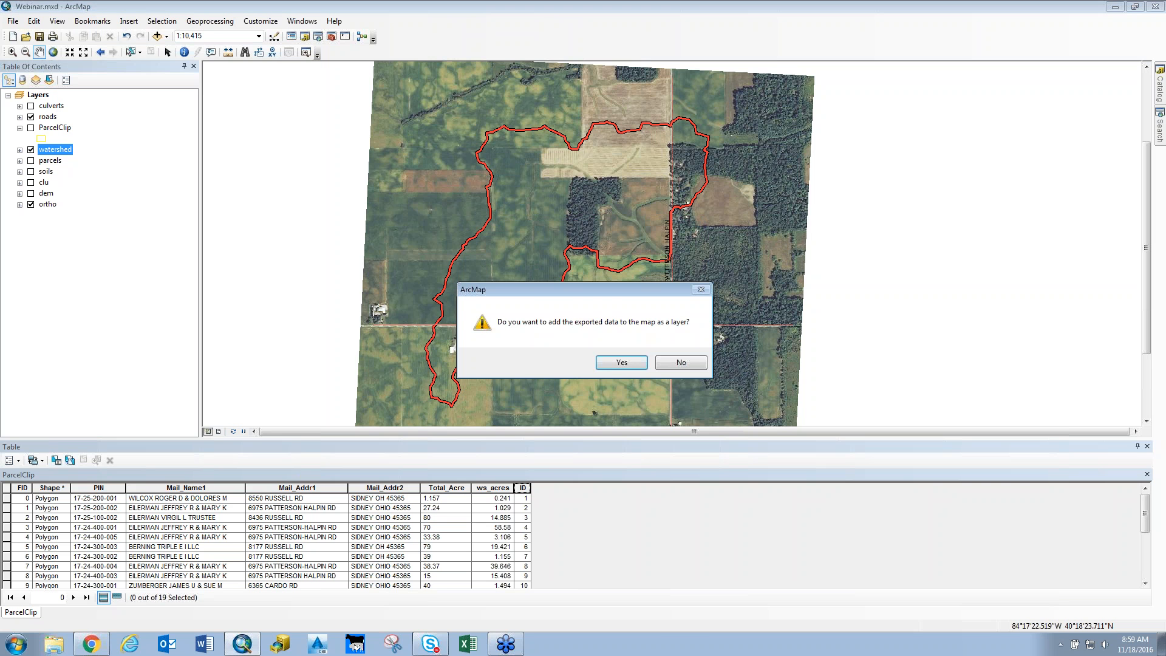
pyautogui.click(632, 366)
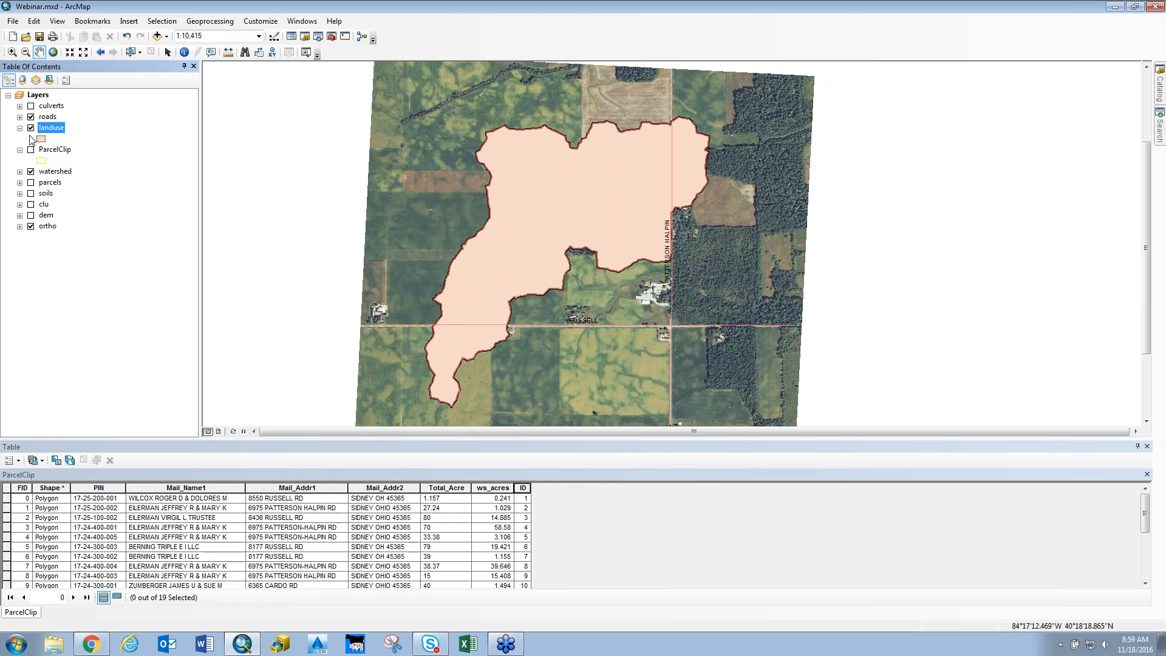
# - Hide the watershed and roads layers and symbolize landuse with no fill colour and a green outline
pyautogui.click(31, 171)
pyautogui.click(30, 117)
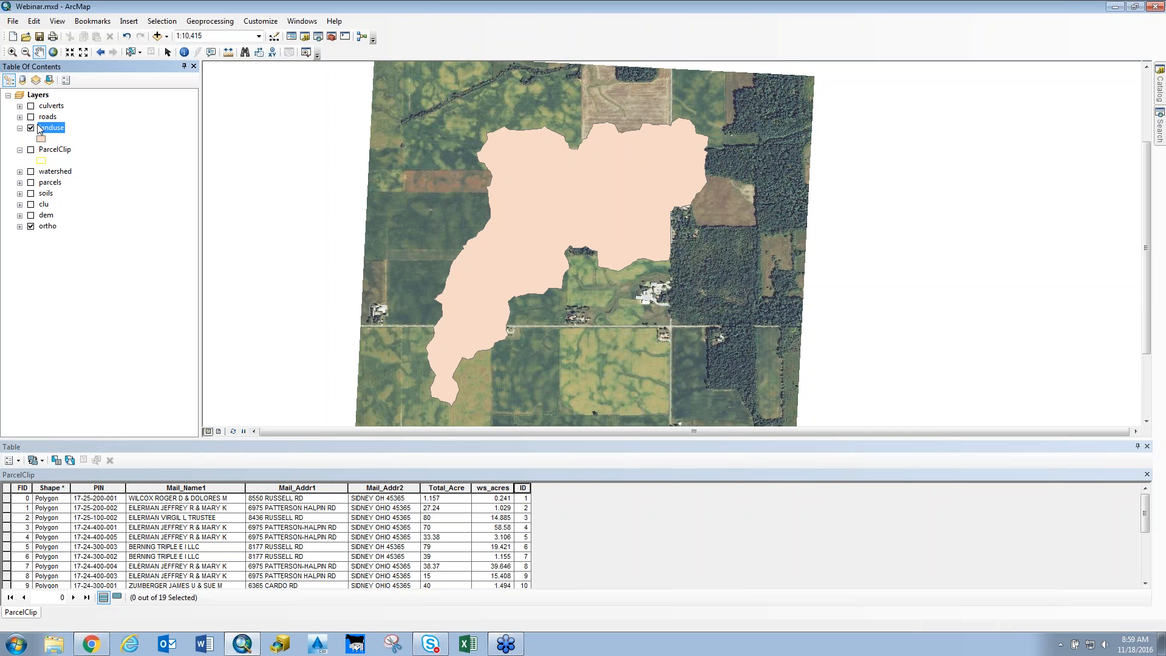
pyautogui.click(41, 140)
pyautogui.click(710, 276)
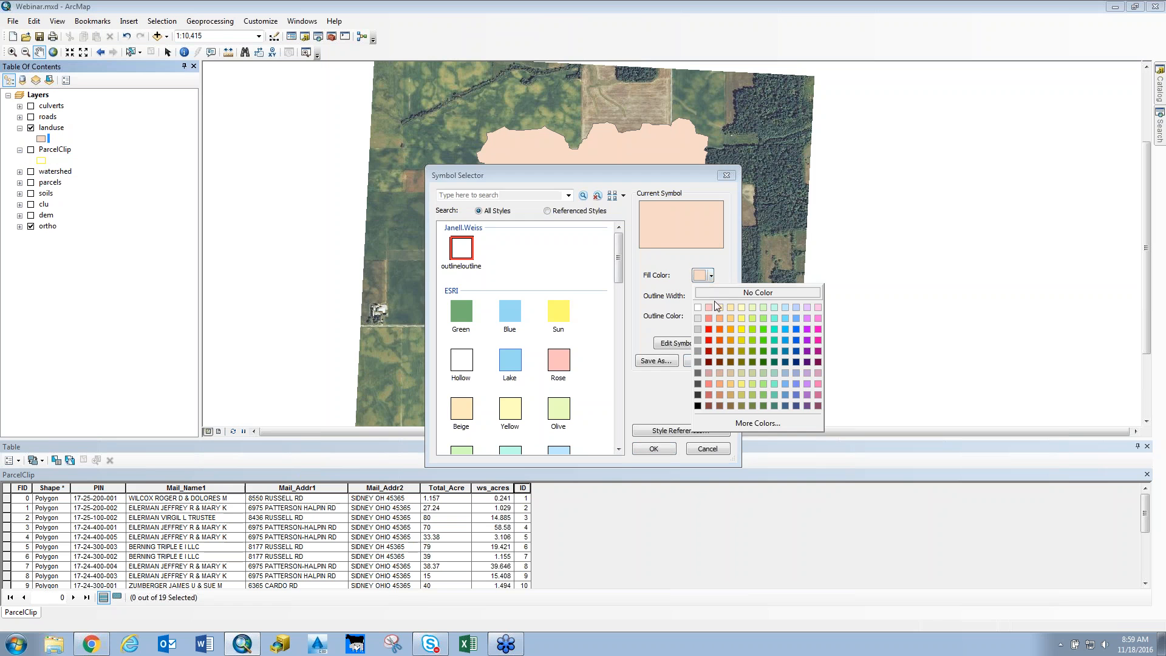
pyautogui.click(708, 293)
pyautogui.click(711, 317)
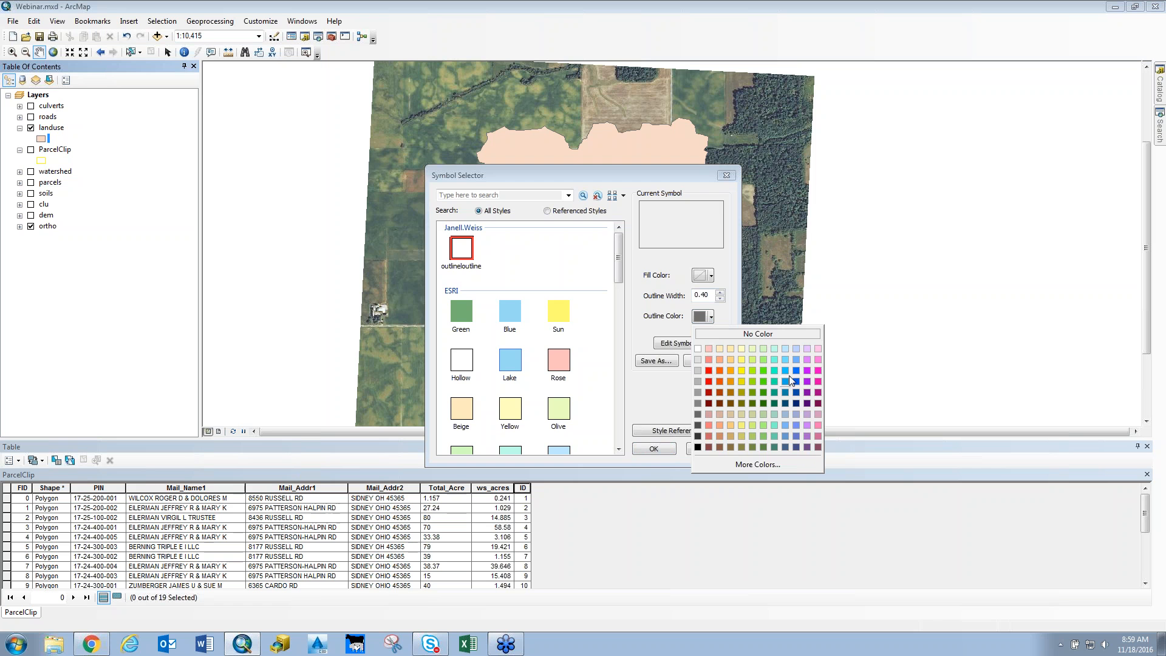
pyautogui.click(764, 381)
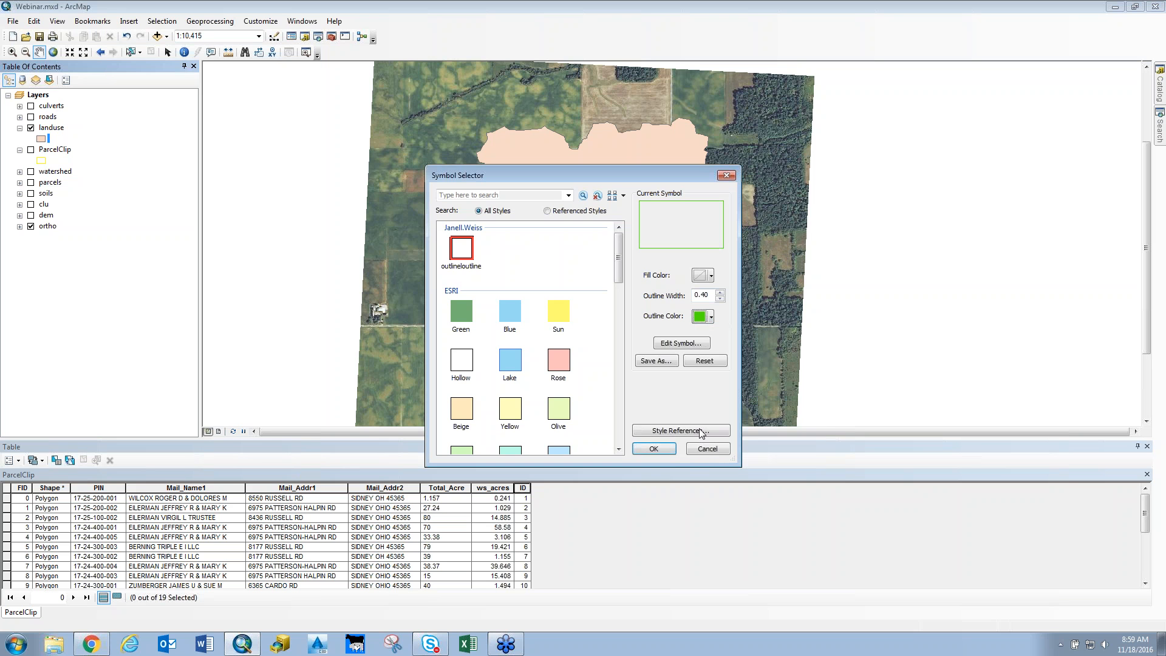
pyautogui.click(663, 448)
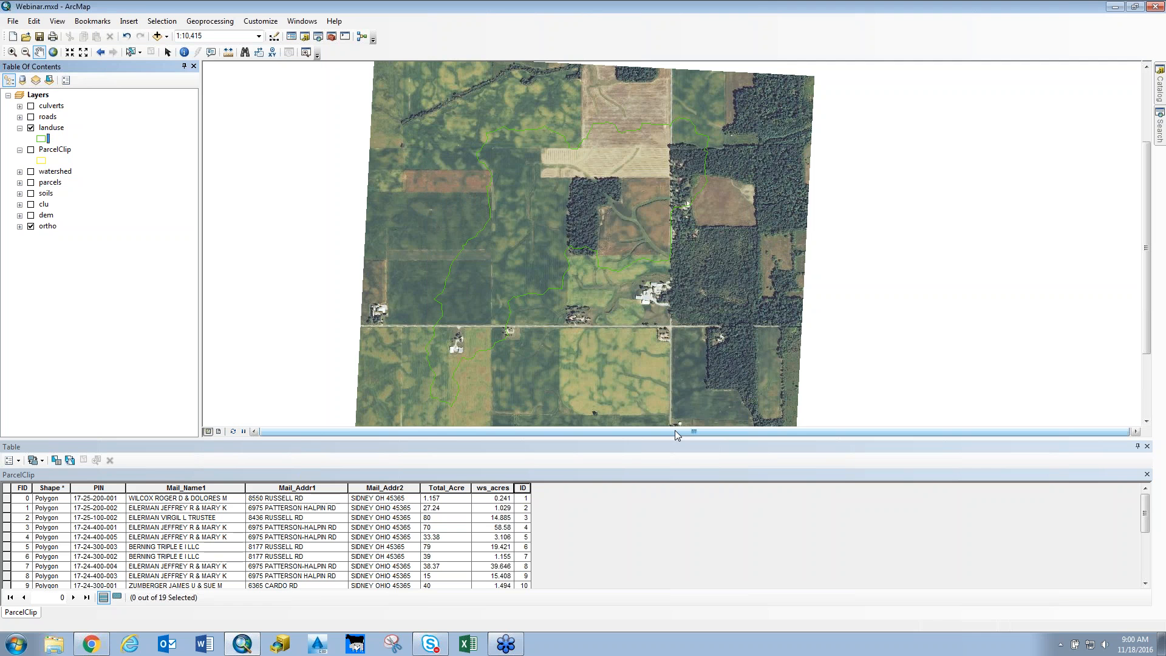
# - Display the Editor tools for editing features
pyautogui.rightClick(594, 40)
pyautogui.click(574, 36)
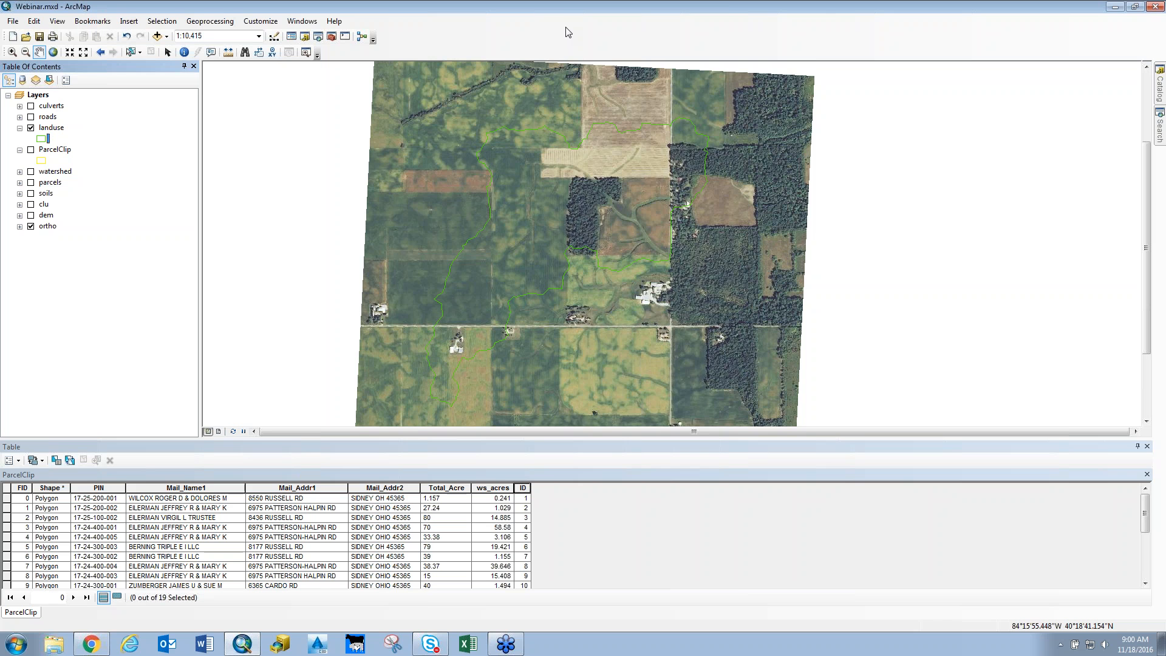
pyautogui.rightClick(566, 31)
pyautogui.click(538, 36)
pyautogui.rightClick(649, 39)
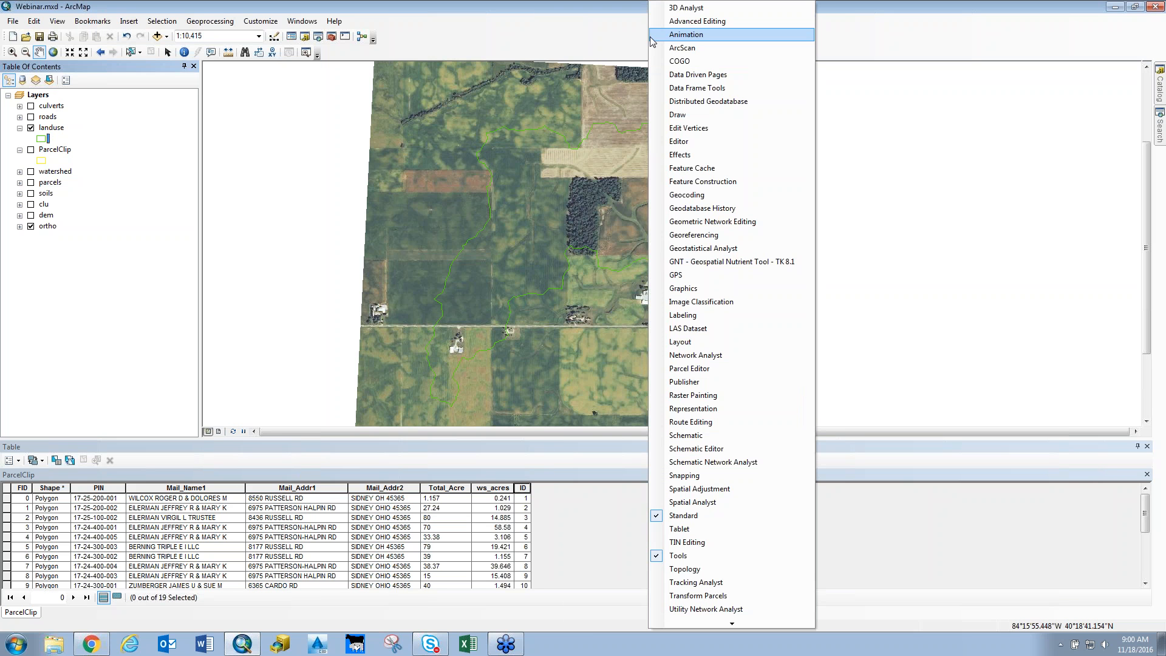
pyautogui.click(698, 141)
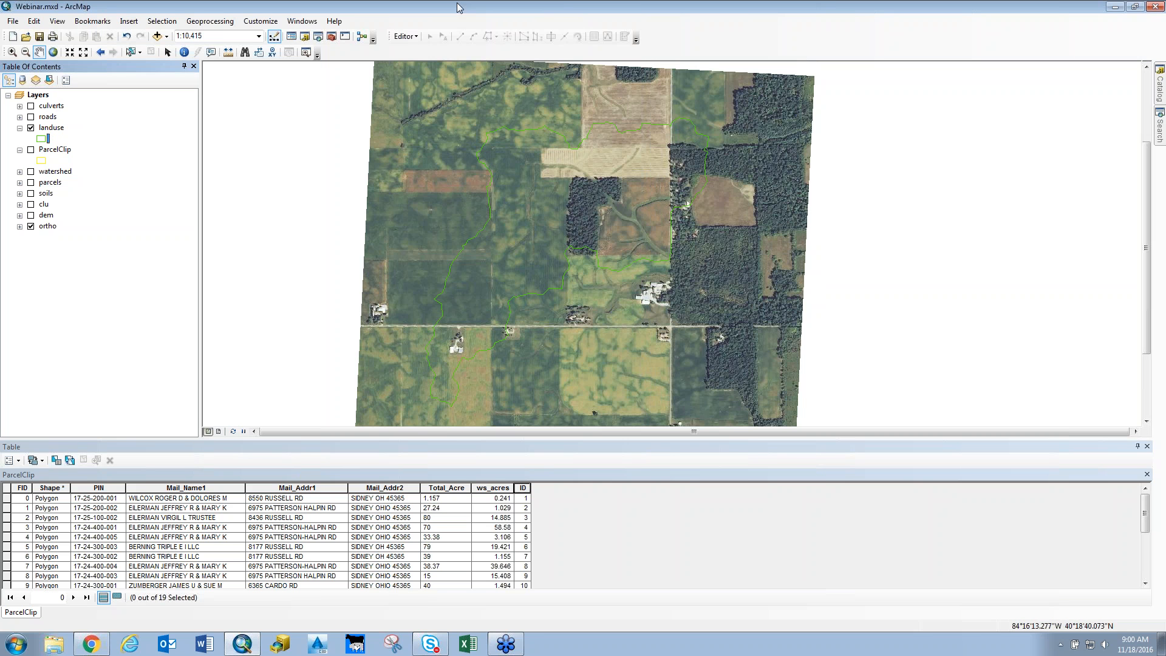
# - Start an edit session on the landuse layer
pyautogui.click(406, 36)
pyautogui.click(419, 52)
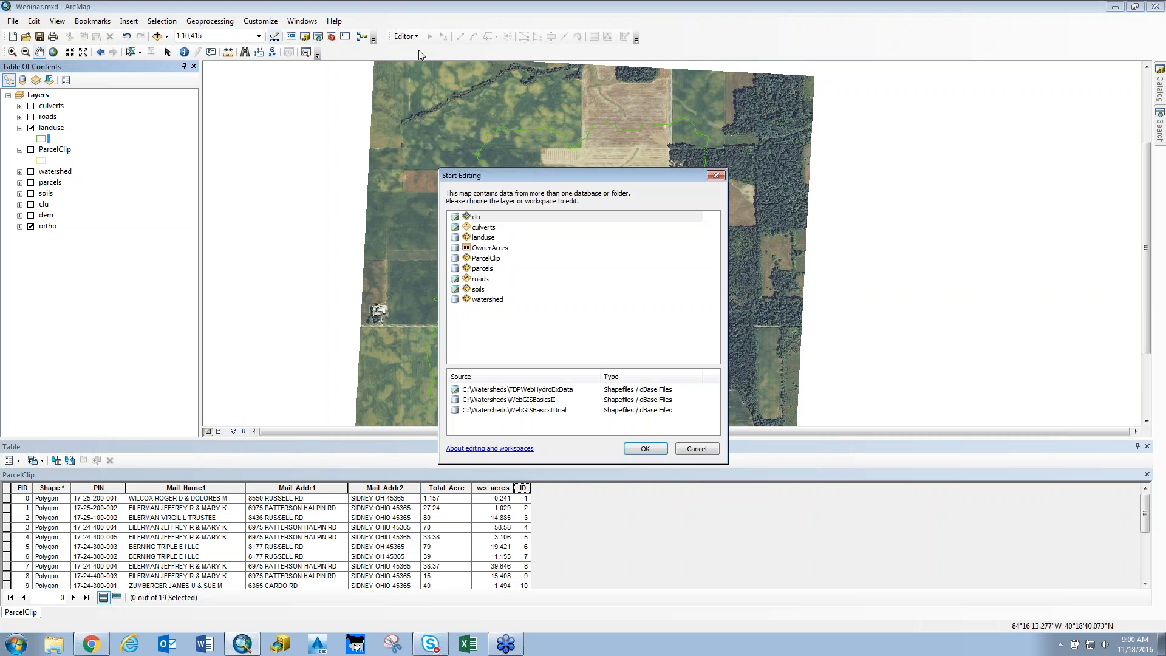
pyautogui.click(482, 238)
pyautogui.click(644, 450)
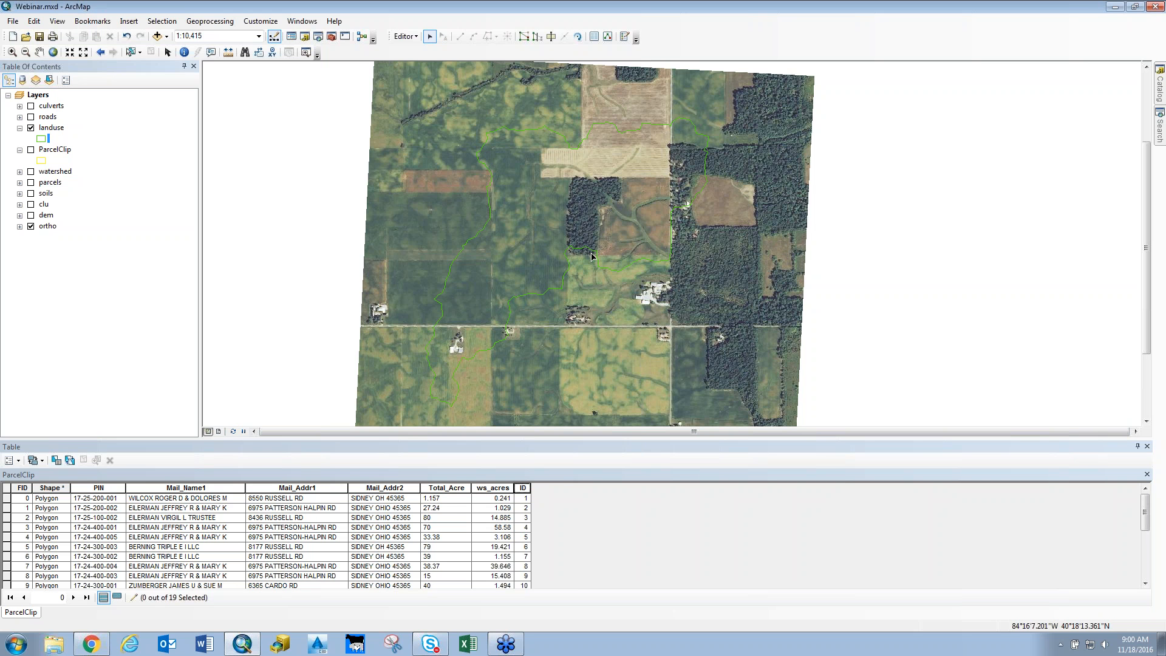
# - Change the landuse symbol to a white outline with a width of 1
pyautogui.click(41, 140)
pyautogui.click(711, 316)
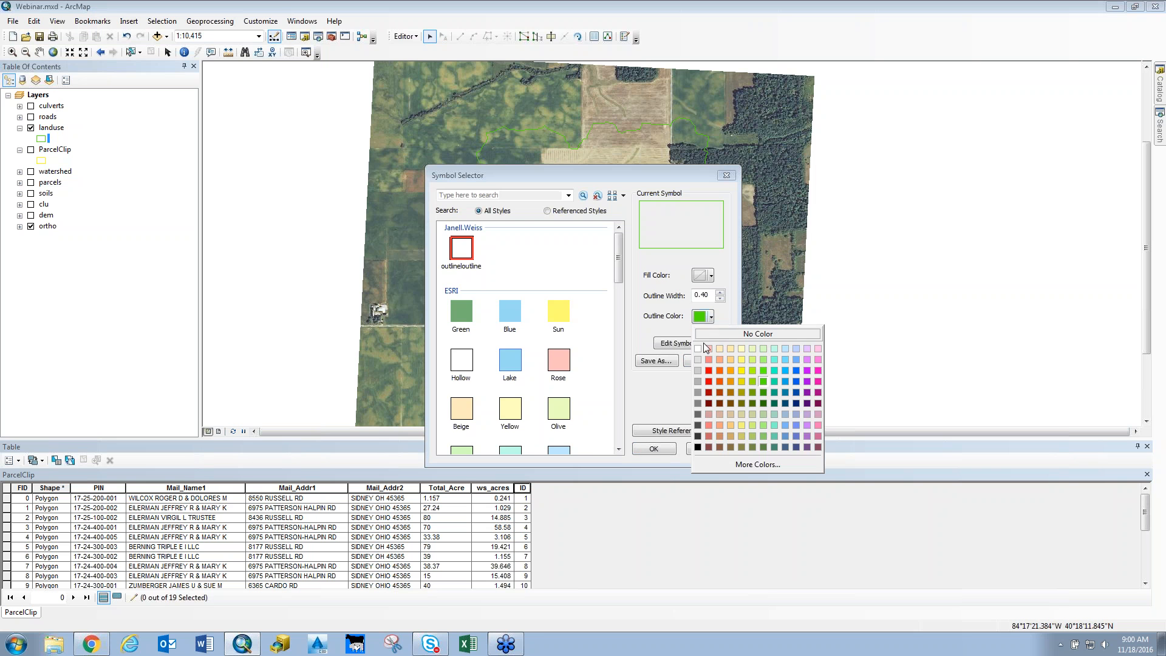
pyautogui.click(698, 349)
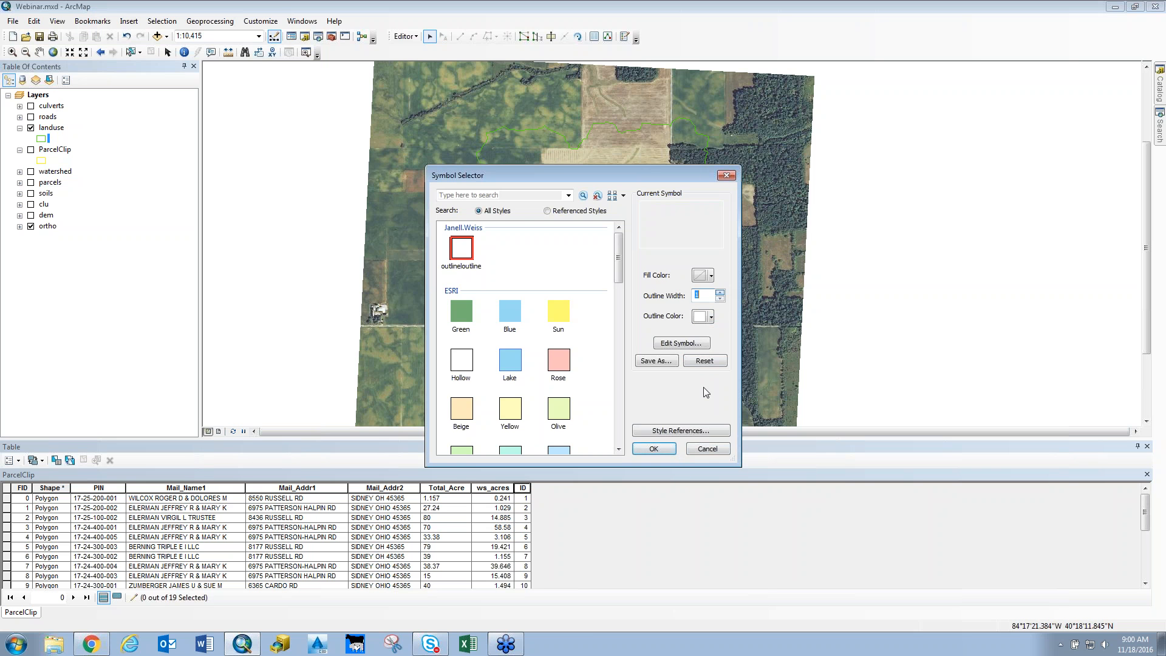
pyautogui.click(665, 451)
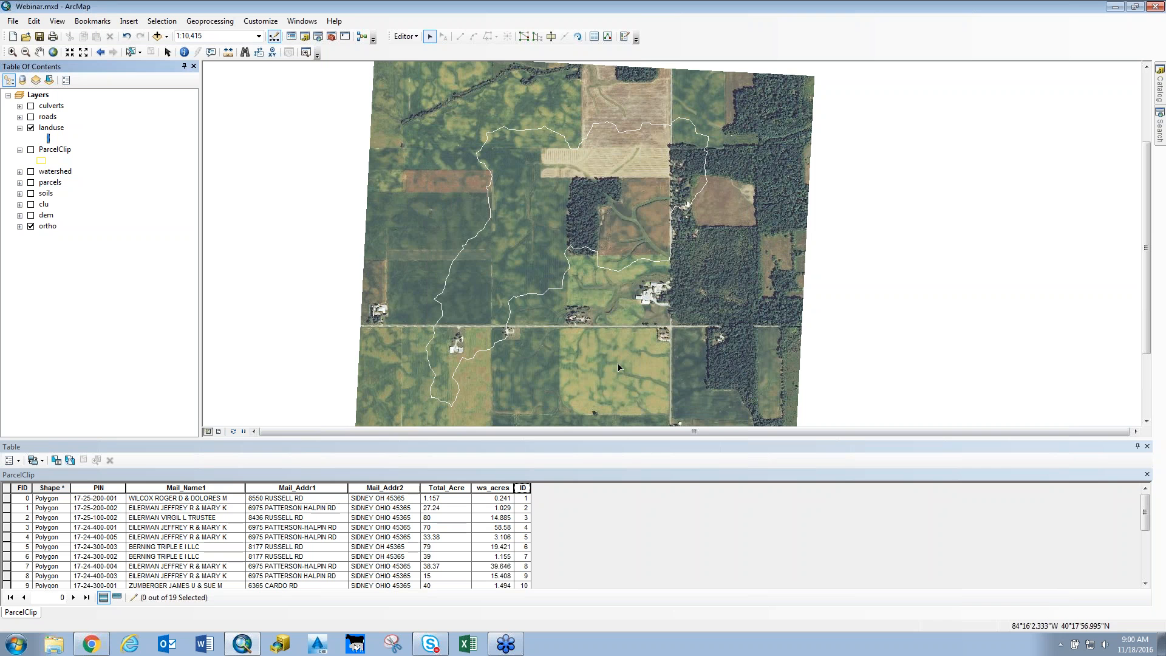
# - Select the landuse polygon and activate Cut Polygons for splitting it where the road crosses its southern part
pyautogui.click(531, 215)
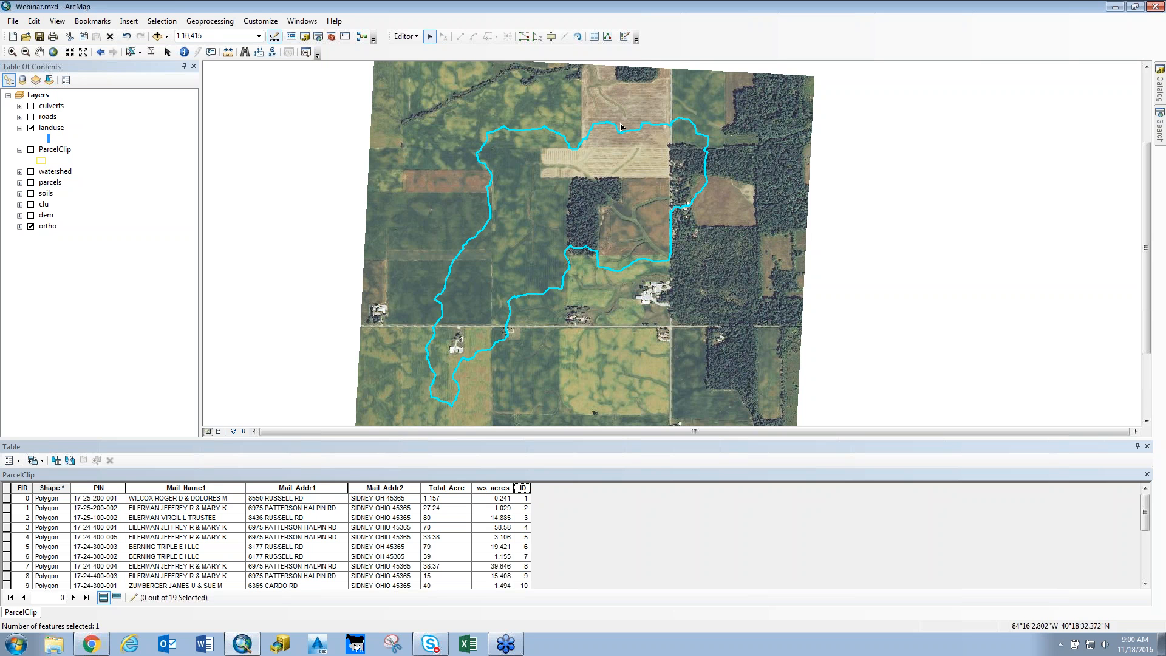
pyautogui.click(551, 38)
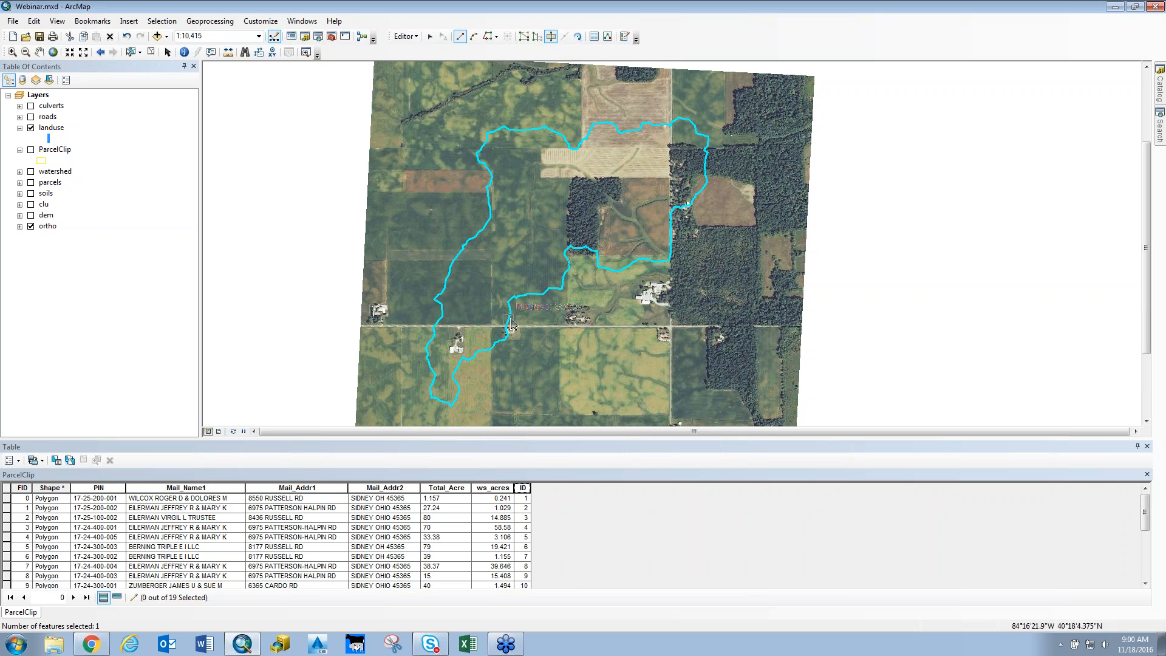
pyautogui.moveTo(486, 347); pyautogui.dragTo(550, 250)
pyautogui.scroll(-3, 543, 268)
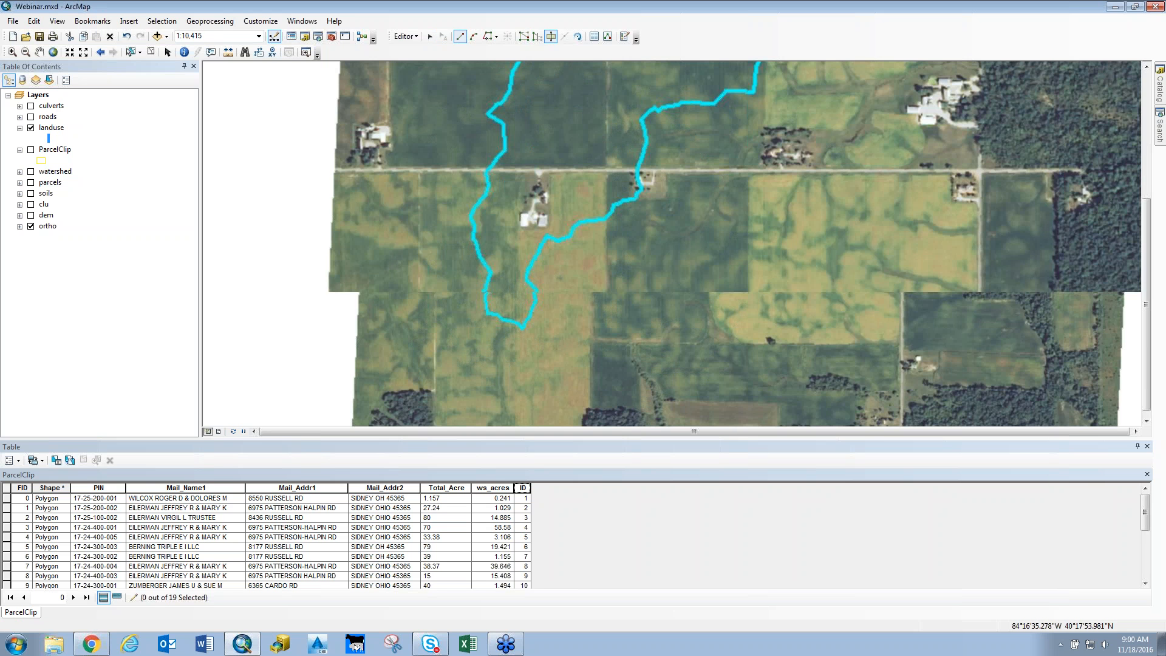
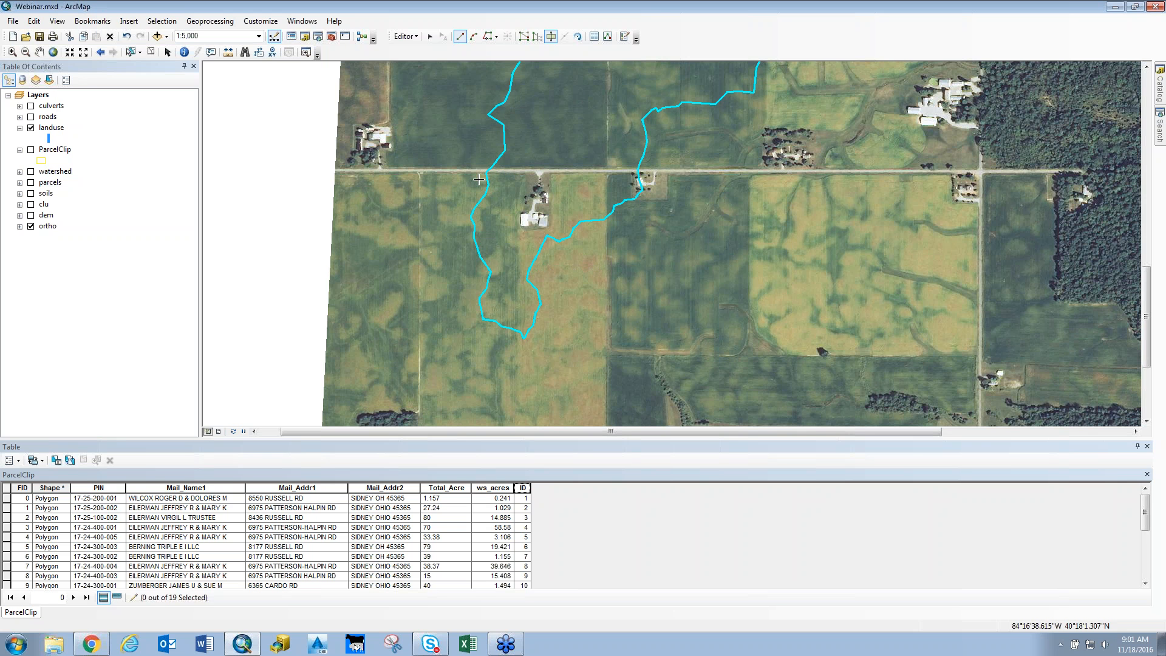
pyautogui.scroll(-5, 478, 180)
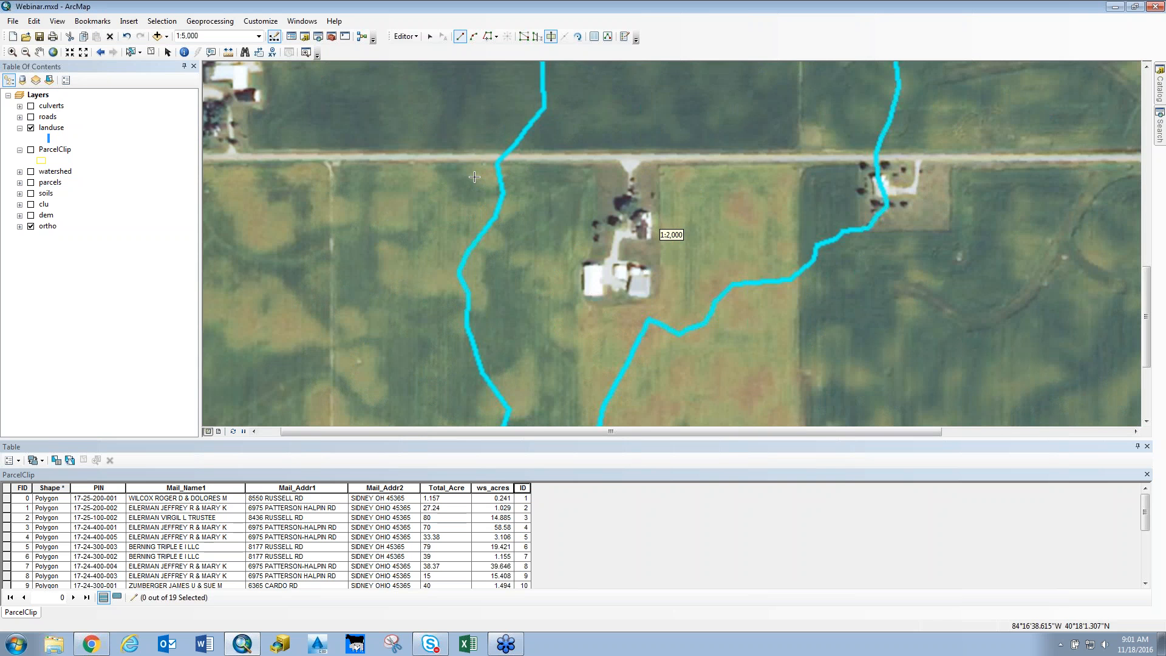
# - Display the snapping settings and turn off Use Snapping for the edit session
pyautogui.rightClick(698, 44)
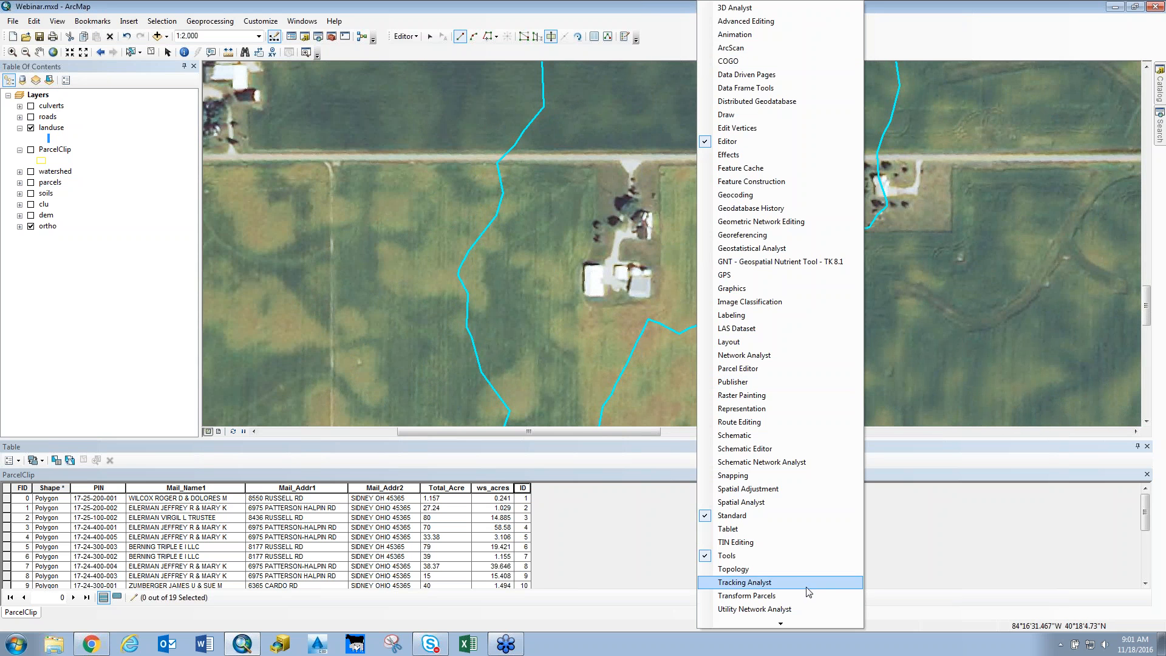
pyautogui.click(735, 475)
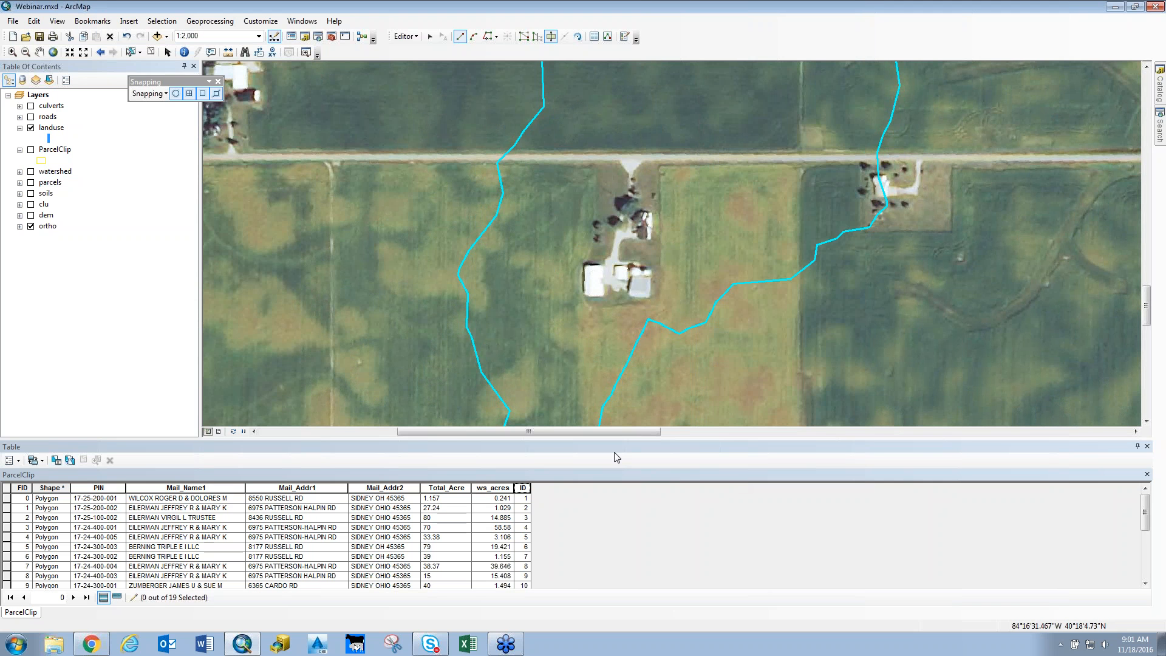
pyautogui.moveTo(159, 81); pyautogui.dragTo(728, 27)
pyautogui.click(717, 39)
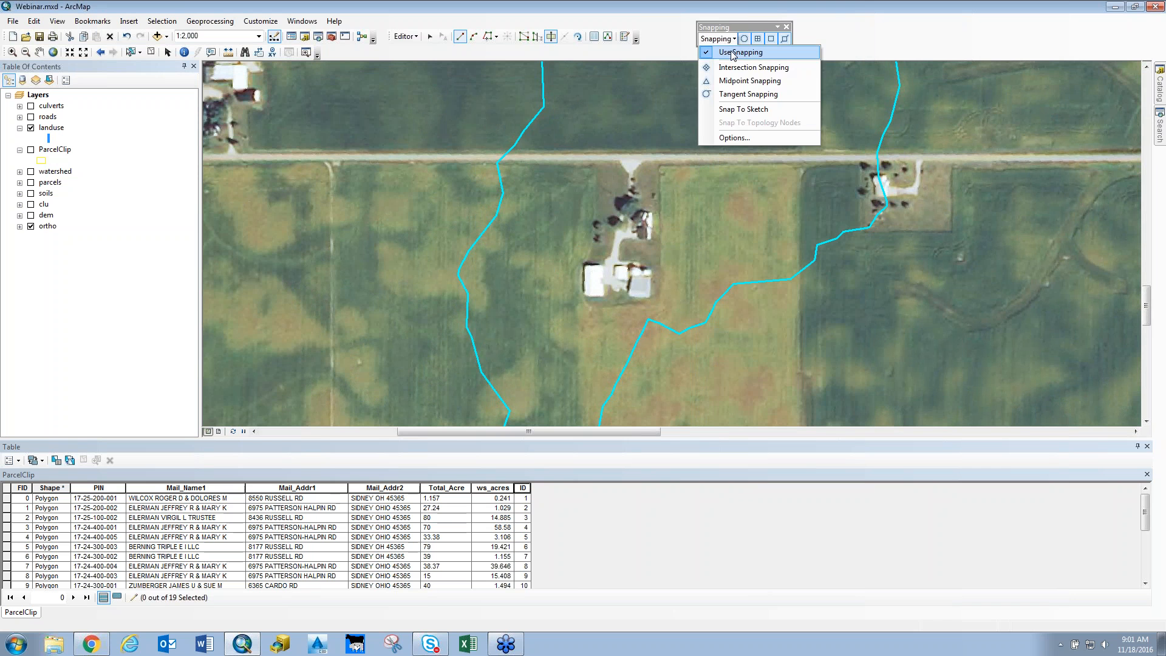
pyautogui.click(732, 52)
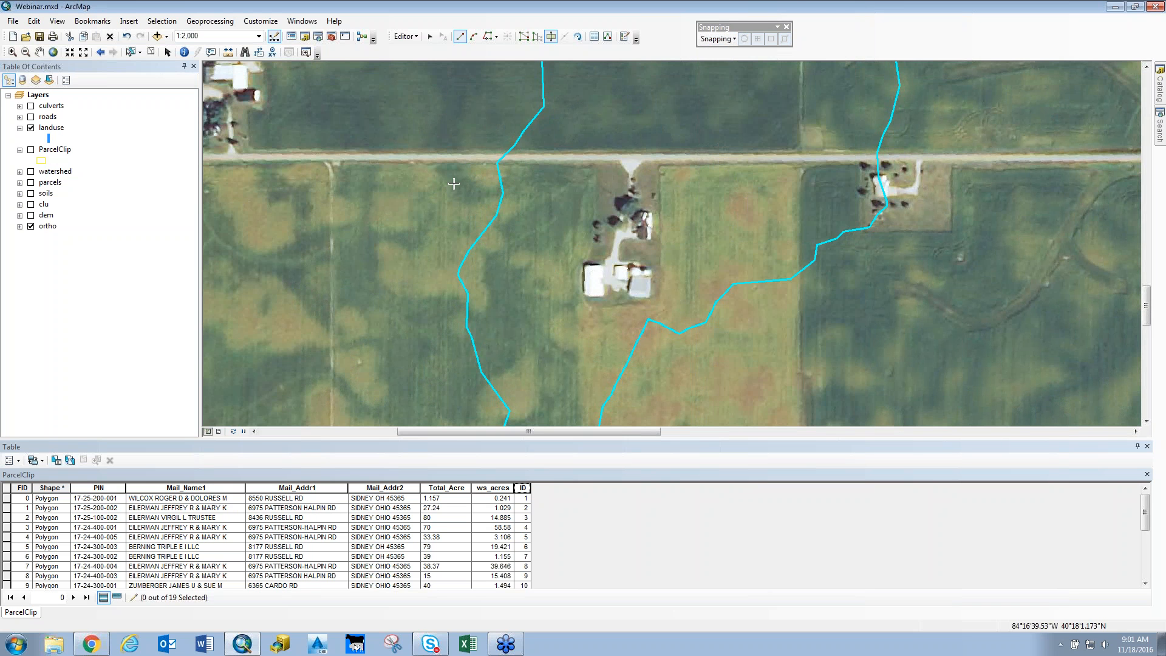
# - Cut the landuse polygon along the south and north edges of the road to separate the road strip
pyautogui.click(489, 162)
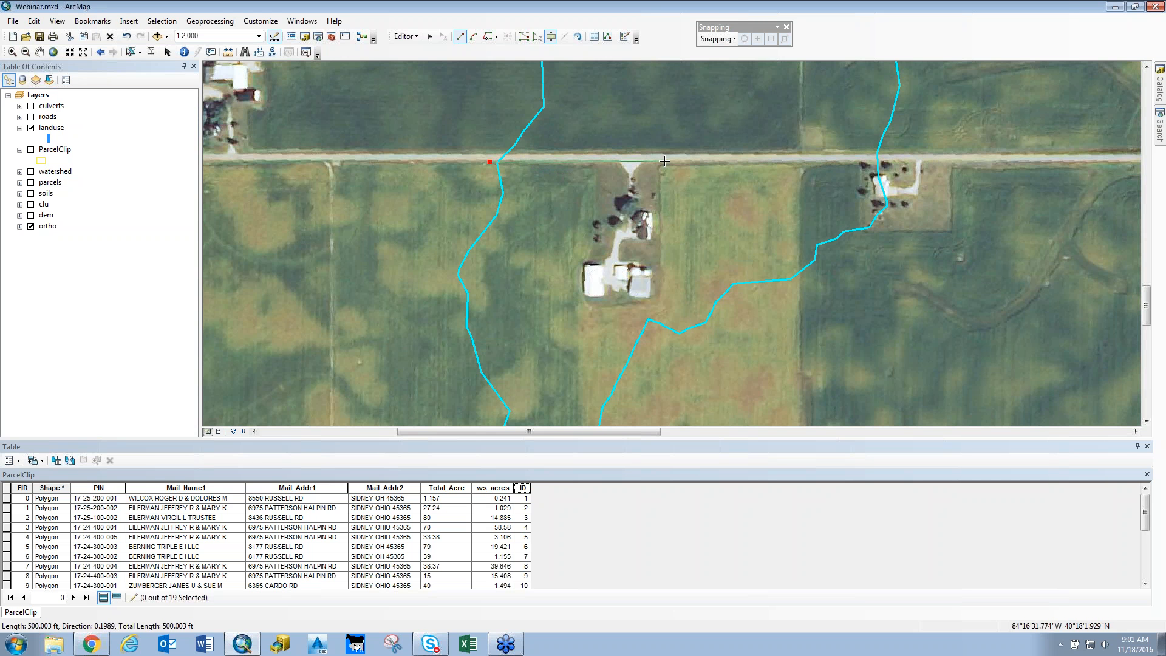
pyautogui.doubleClick(895, 161)
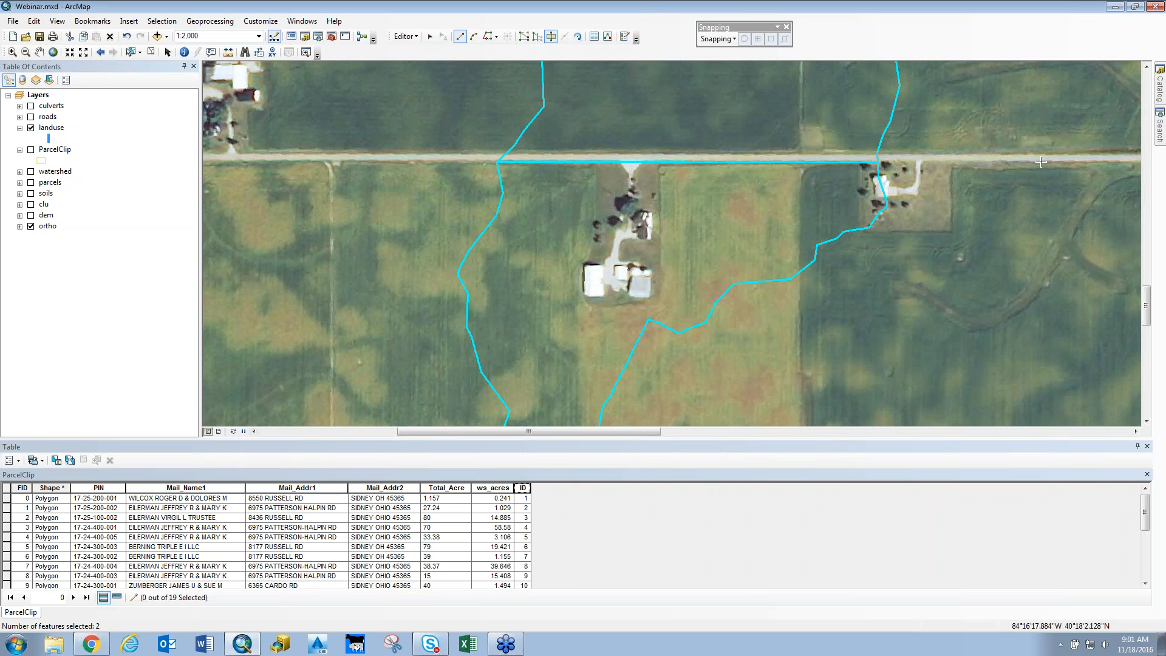
pyautogui.click(498, 151)
pyautogui.click(910, 152)
pyautogui.doubleClick(887, 166)
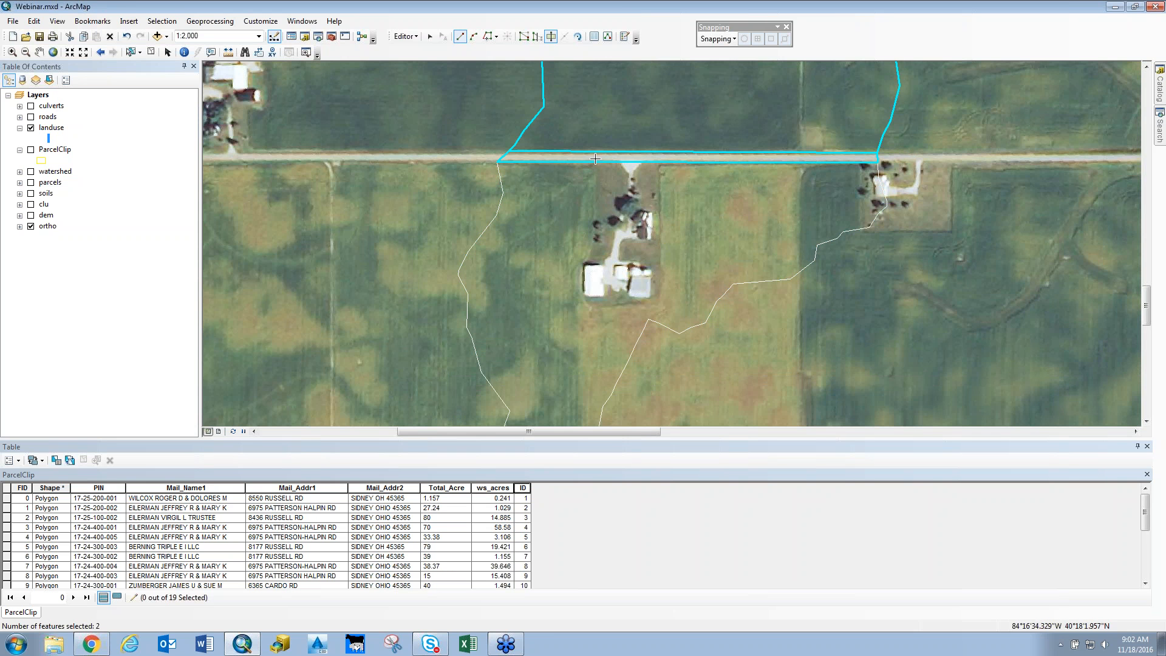
# - Select the landuse polygon south of the road and cut out the farmstead around the driveway, house and white-roofed buildings
pyautogui.click(430, 38)
pyautogui.click(561, 306)
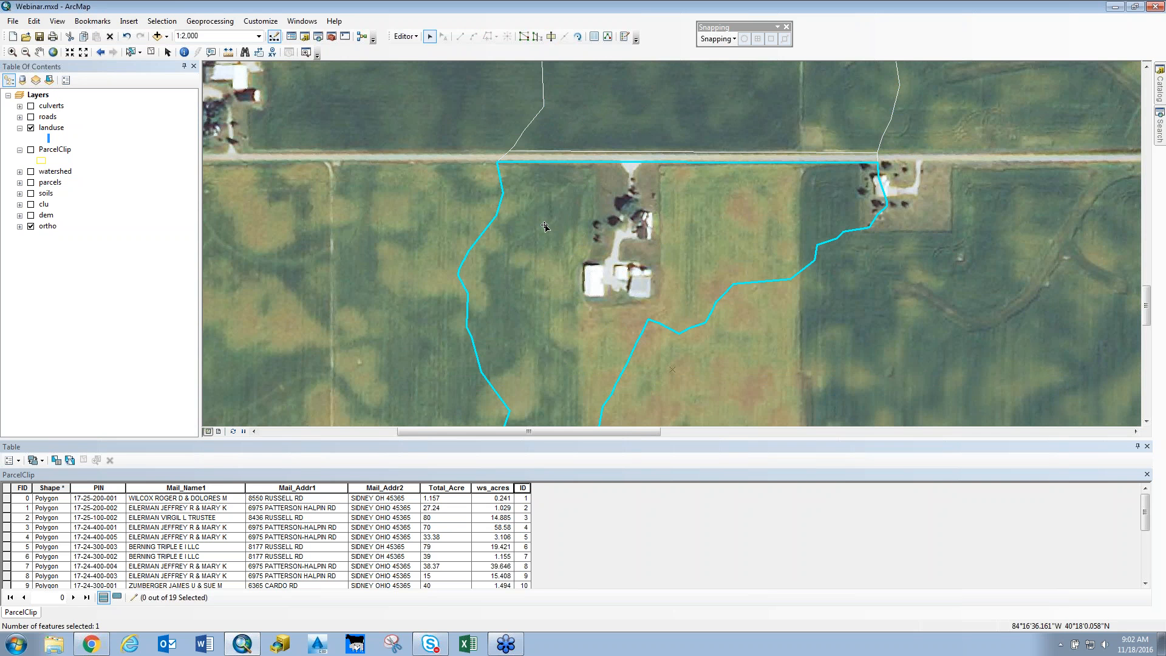
pyautogui.click(551, 37)
pyautogui.click(596, 159)
pyautogui.click(592, 258)
pyautogui.click(582, 272)
pyautogui.click(585, 307)
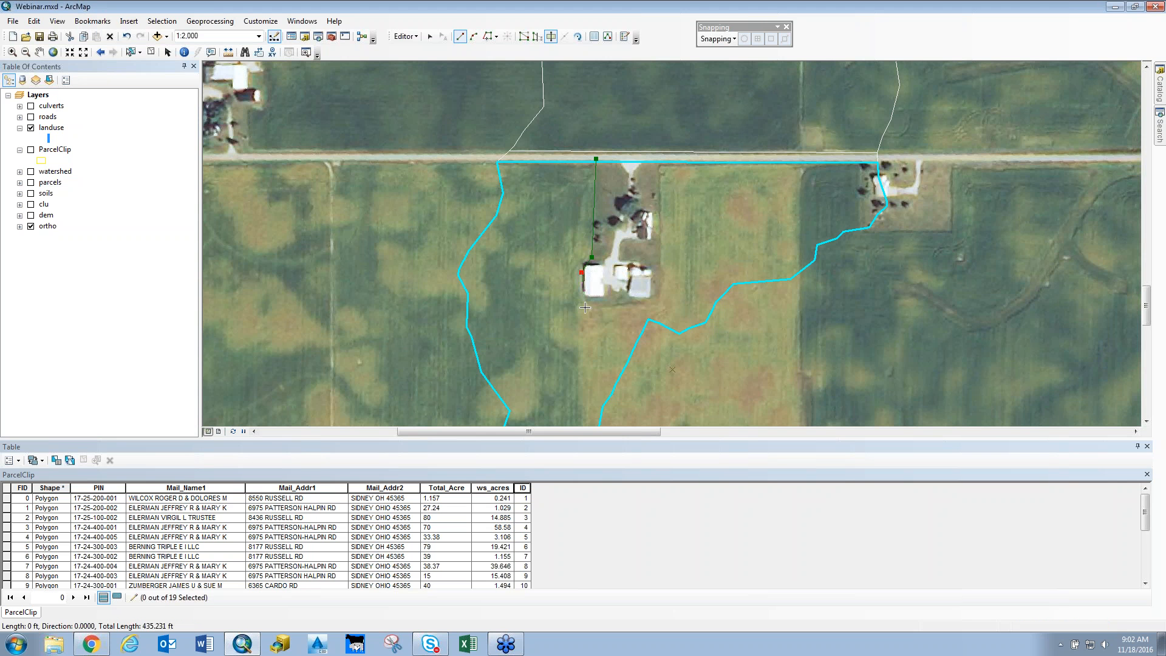
pyautogui.click(662, 304)
pyautogui.doubleClick(662, 161)
# - Cut the small house lot off the eastern end of the landuse polygon south of the road
pyautogui.click(859, 159)
pyautogui.click(864, 236)
pyautogui.doubleClick(851, 234)
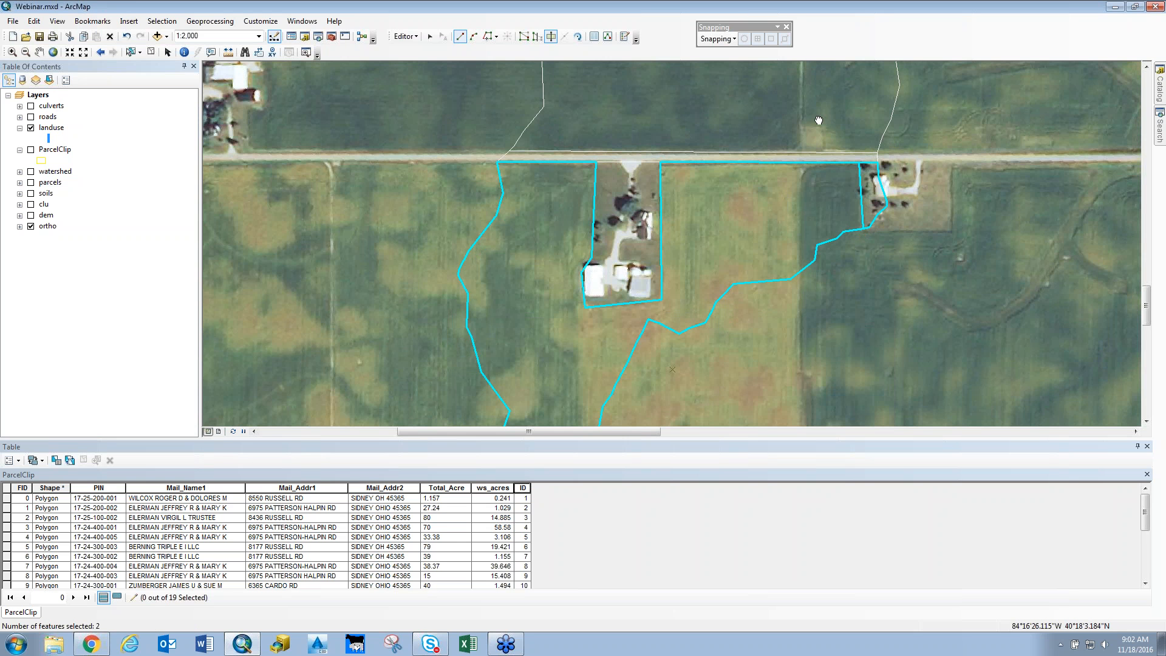
# - Select the landuse polygon north of the road and cut out the L-shaped woodlot along its west, north and east edges
pyautogui.moveTo(819, 121); pyautogui.dragTo(681, 333)
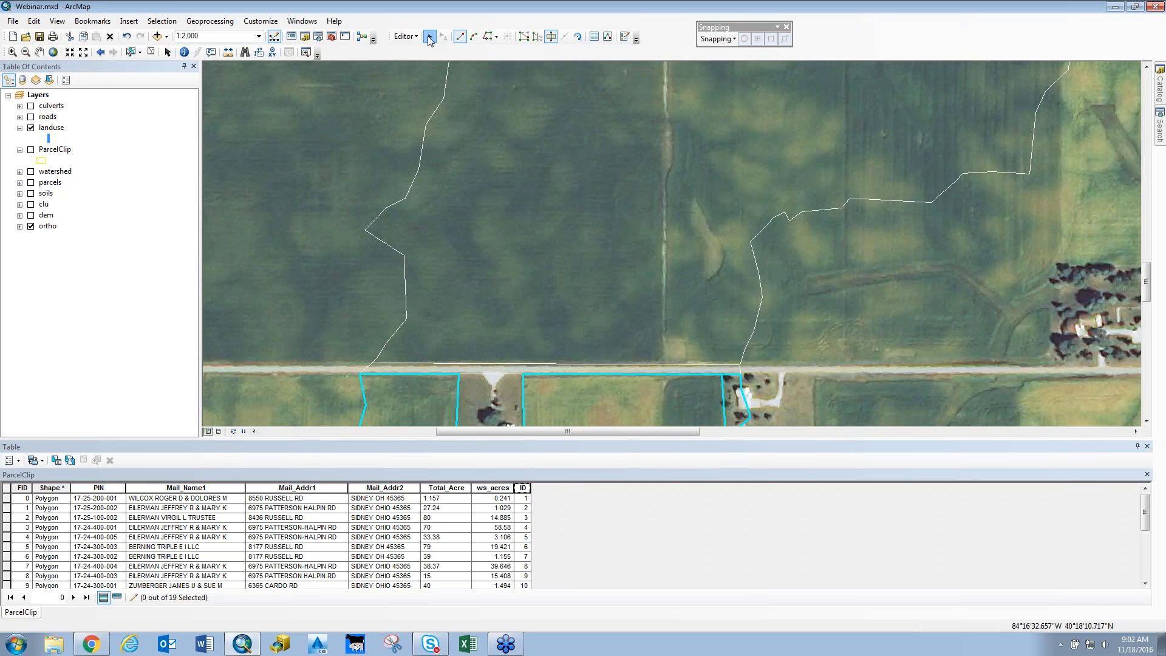
pyautogui.moveTo(782, 162); pyautogui.dragTo(871, 135)
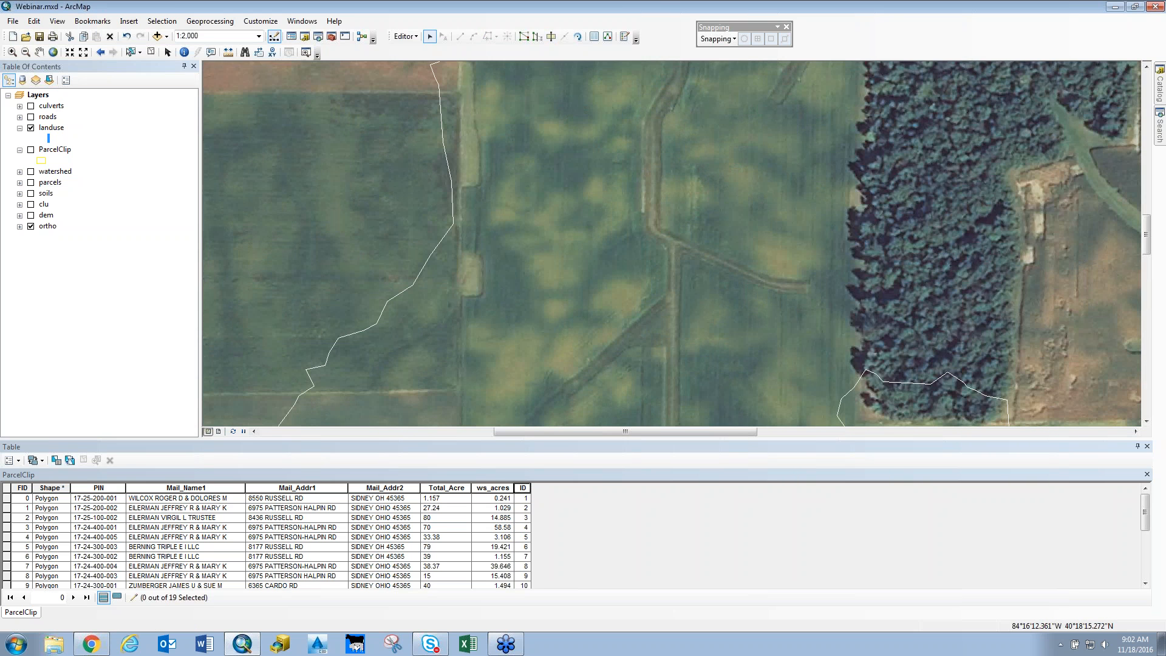
pyautogui.scroll(-2, 754, 339)
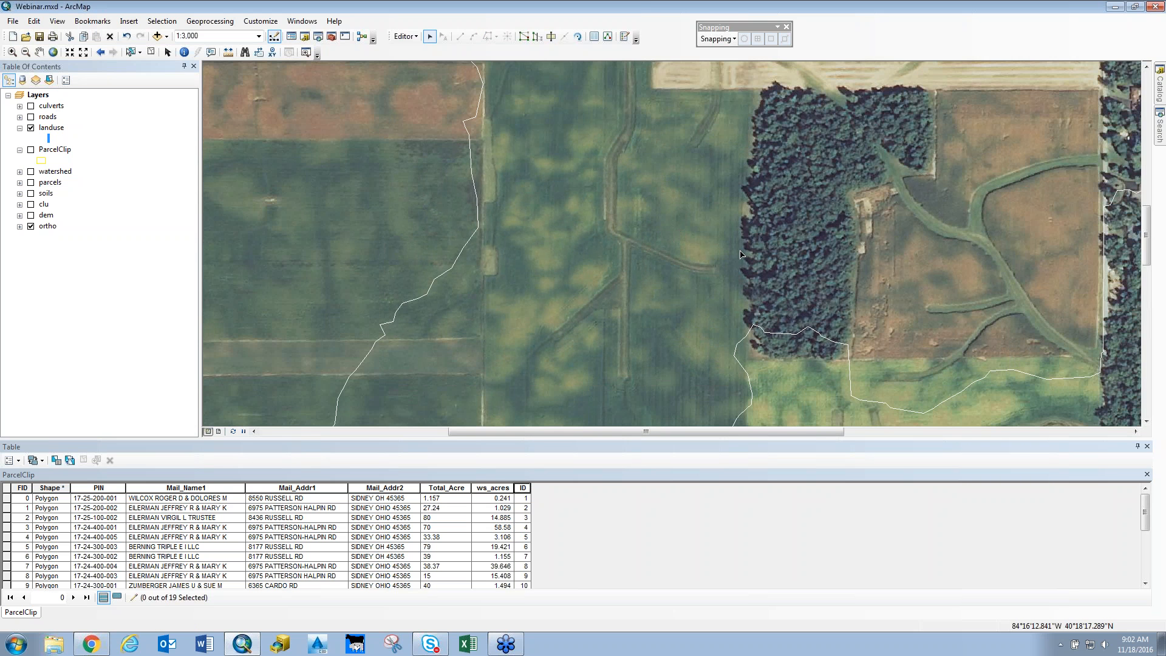
pyautogui.click(551, 37)
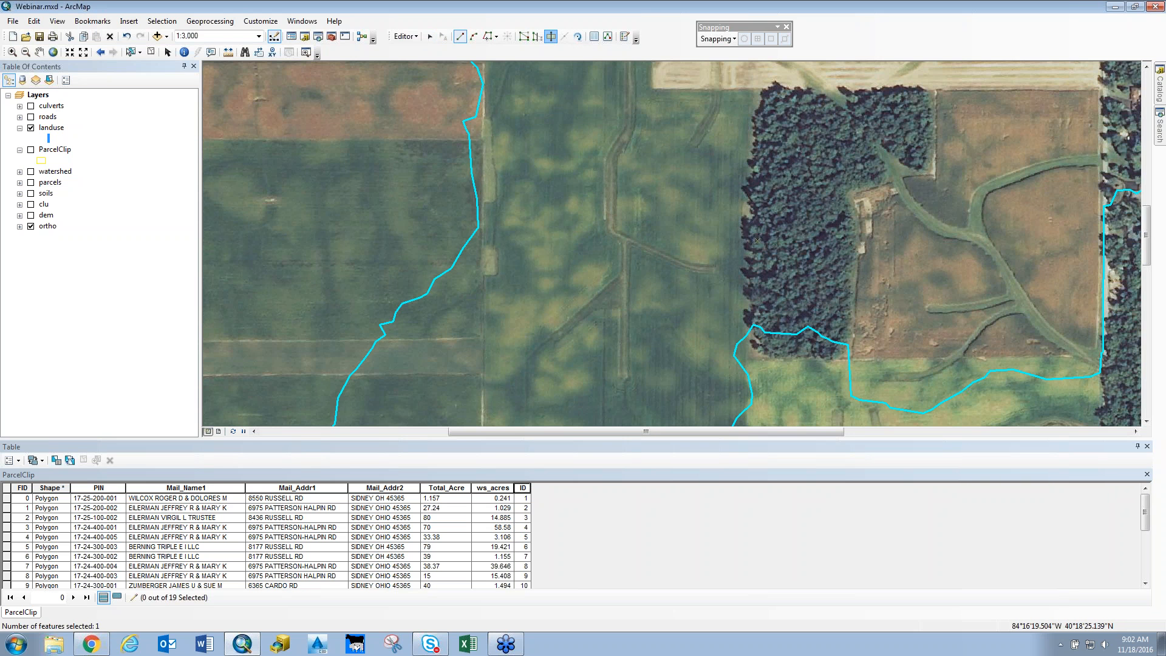
pyautogui.click(754, 340)
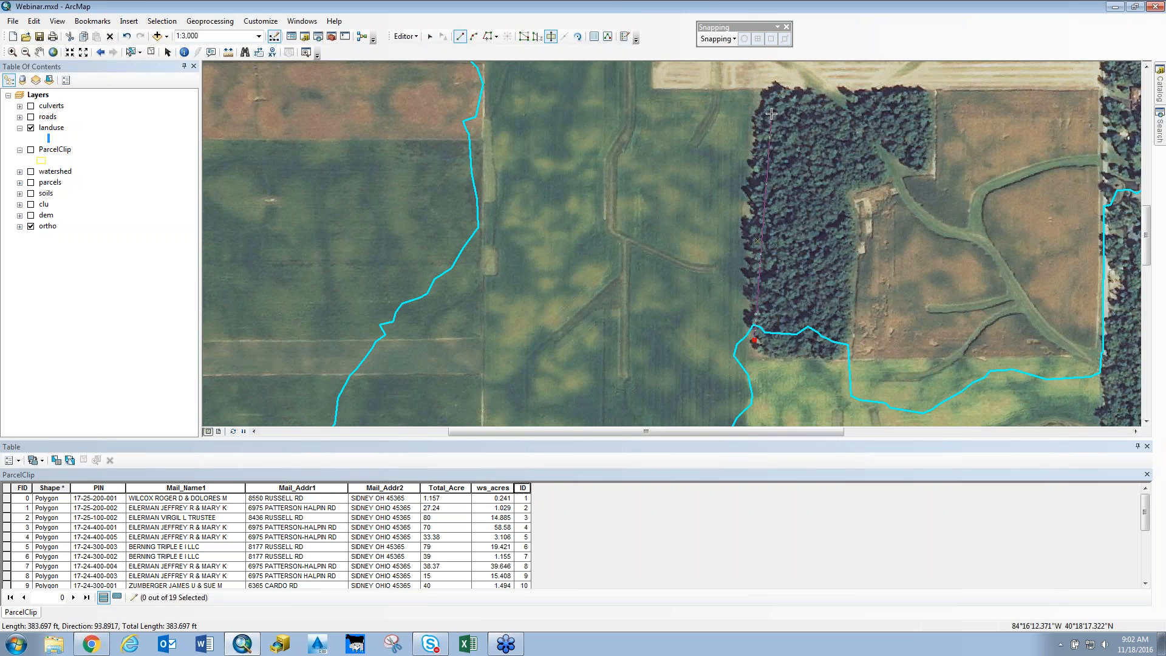
pyautogui.click(757, 88)
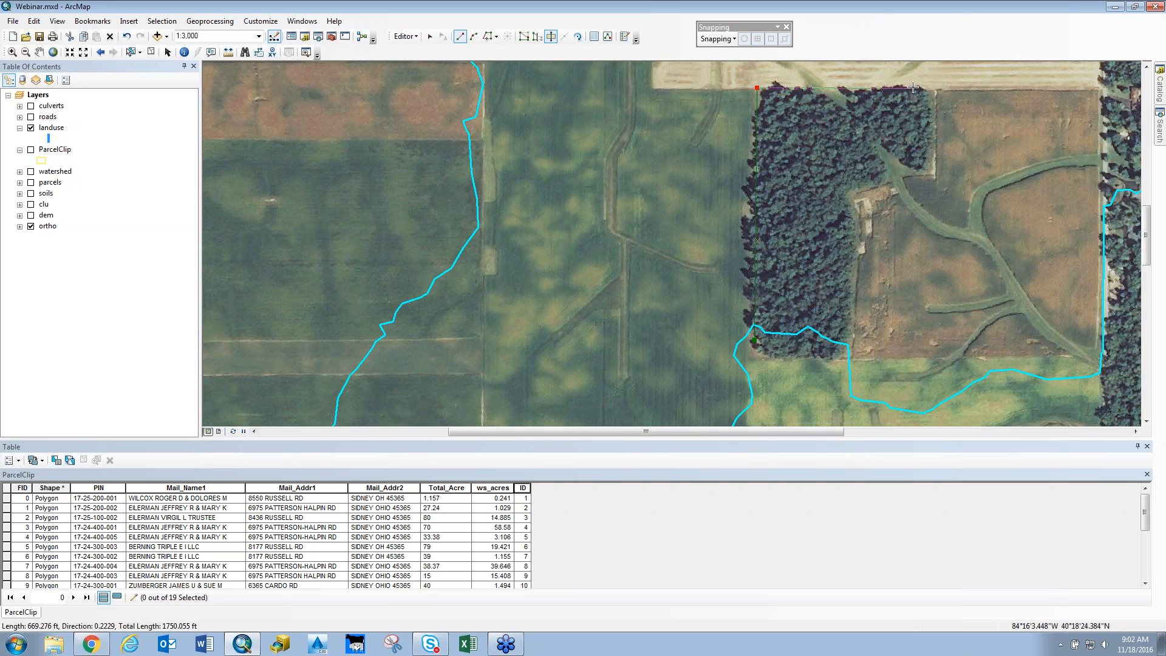
pyautogui.click(935, 90)
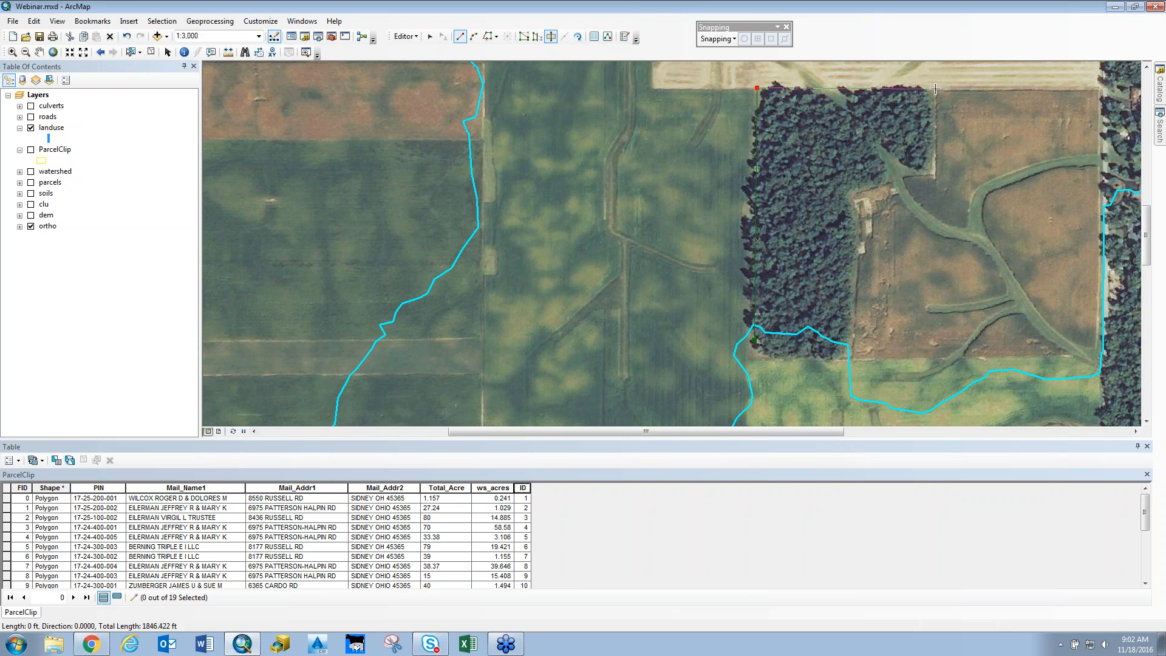
pyautogui.click(934, 170)
pyautogui.click(852, 192)
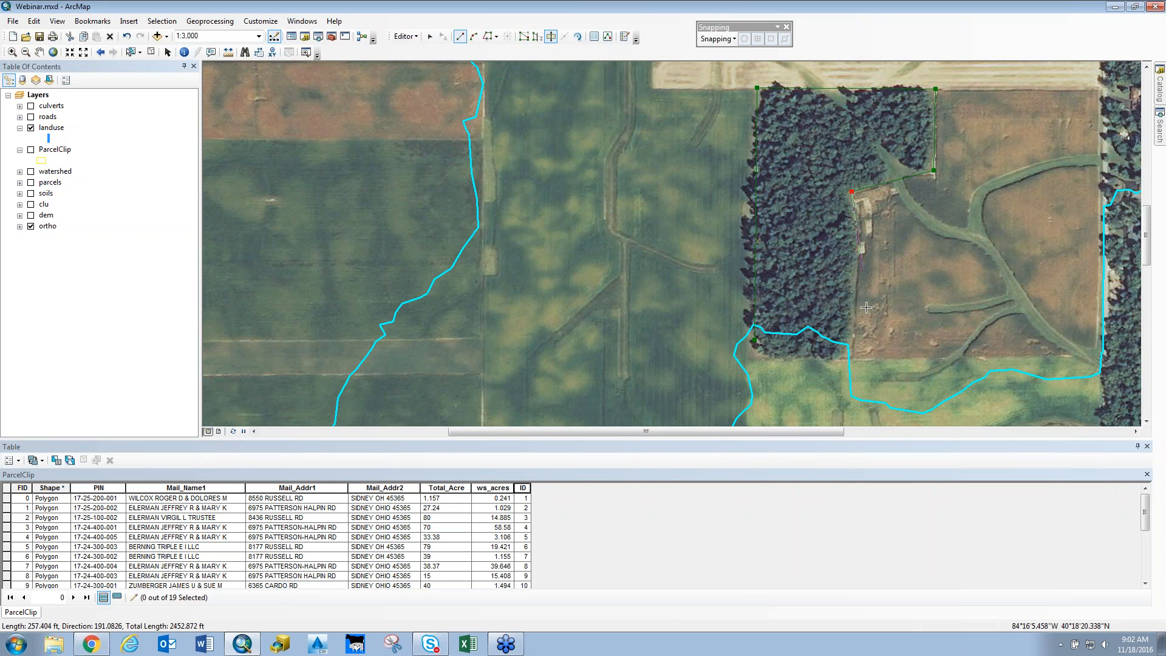
pyautogui.click(851, 345)
pyautogui.press('F2')
pyautogui.scroll(4, 782, 318)
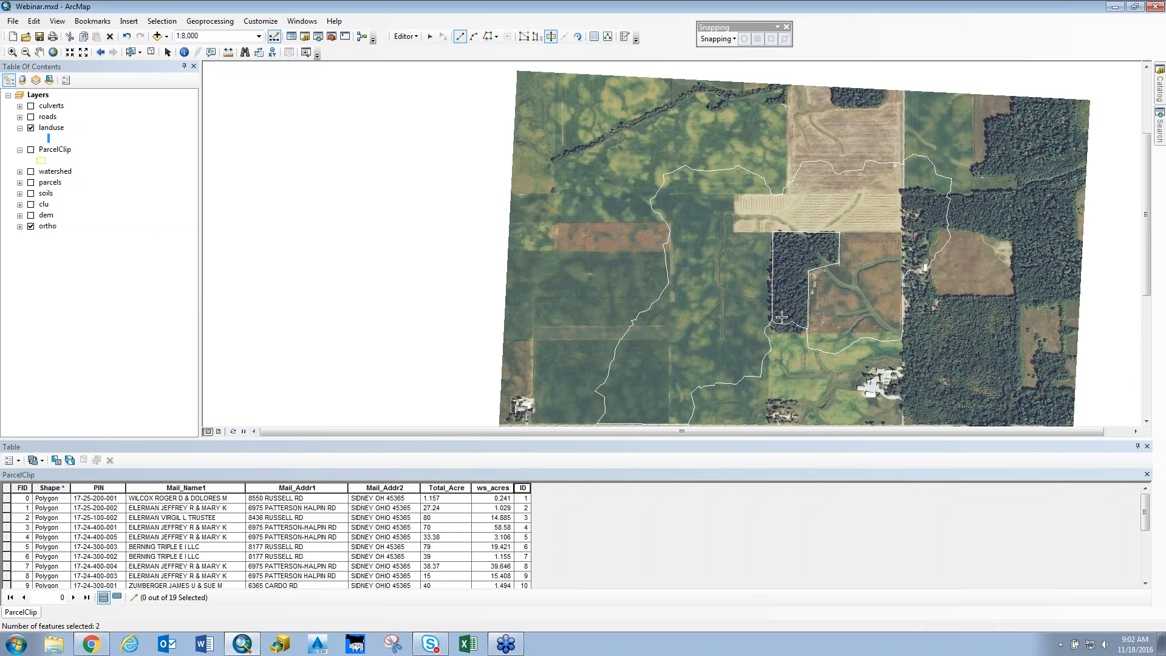
# - Cut the landuse polygon along both sides of the north-south road to separate the road strip
pyautogui.moveTo(881, 231); pyautogui.dragTo(605, 181)
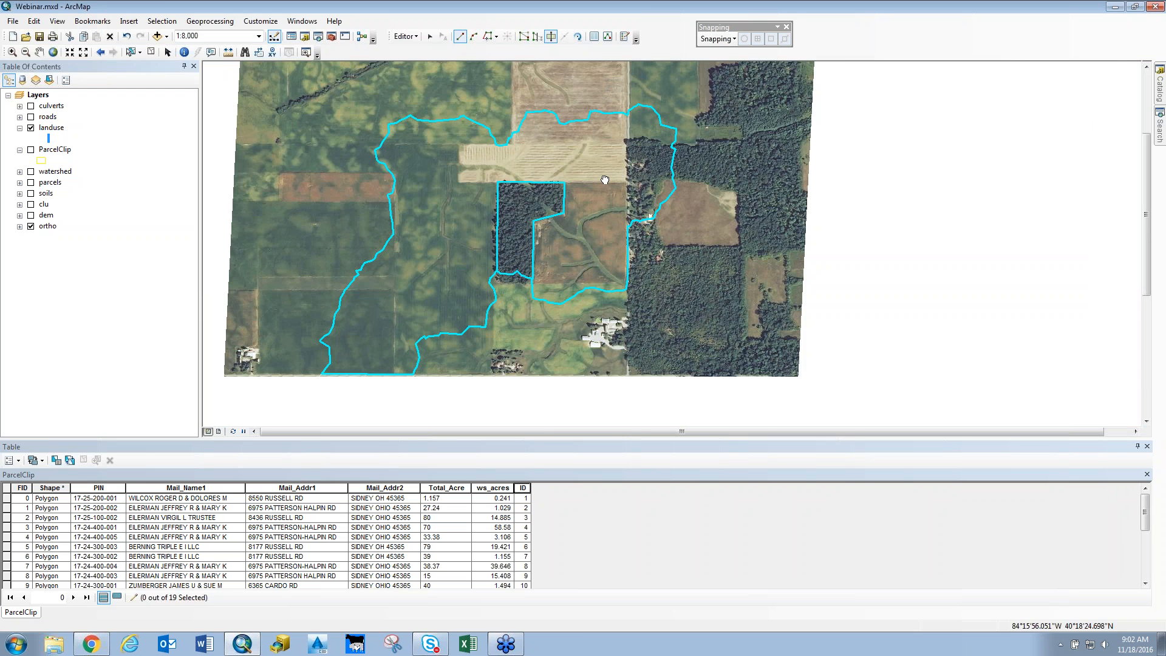
pyautogui.scroll(4, 632, 180)
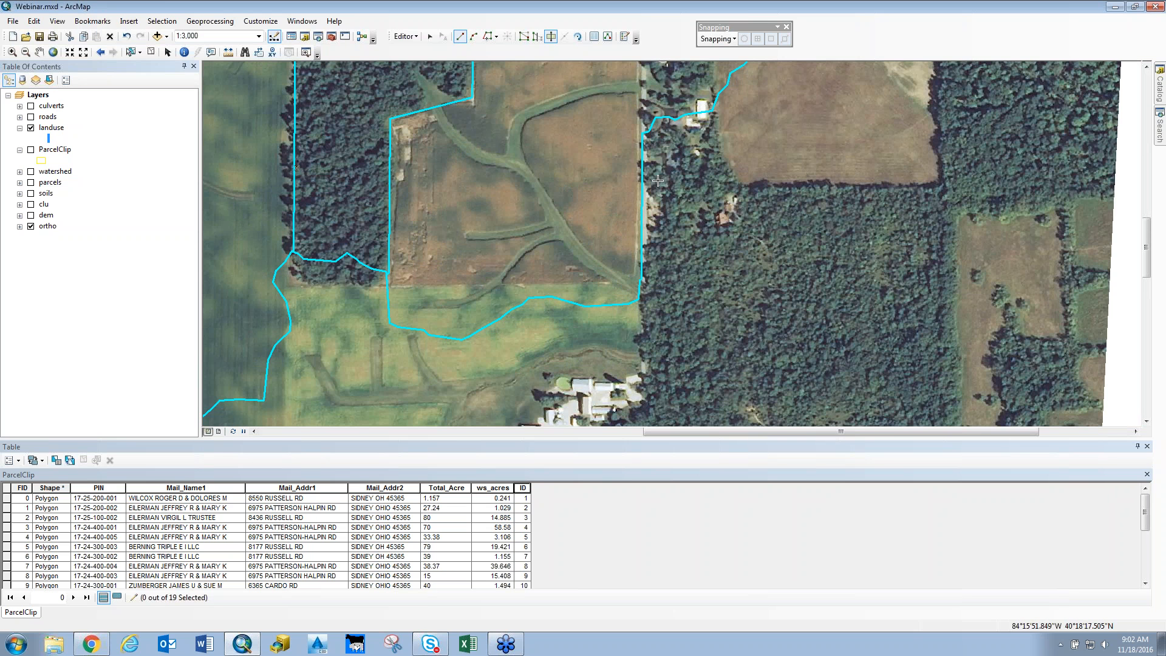
pyautogui.scroll(5, 658, 180)
pyautogui.click(639, 248)
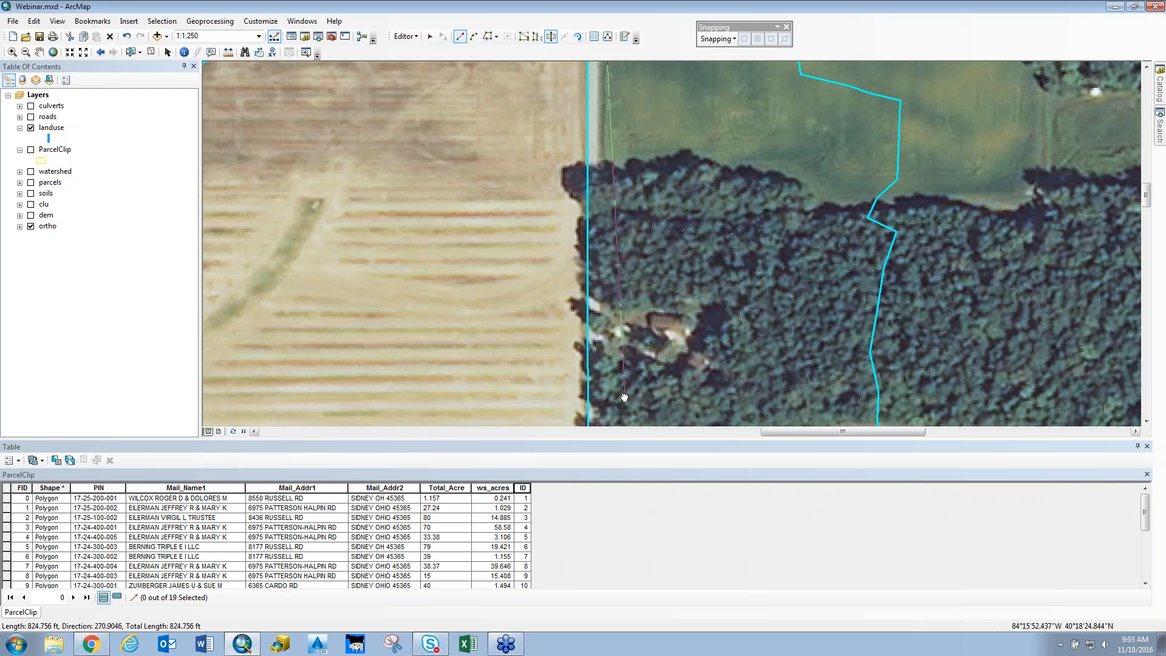
pyautogui.scroll(-2, 699, 262)
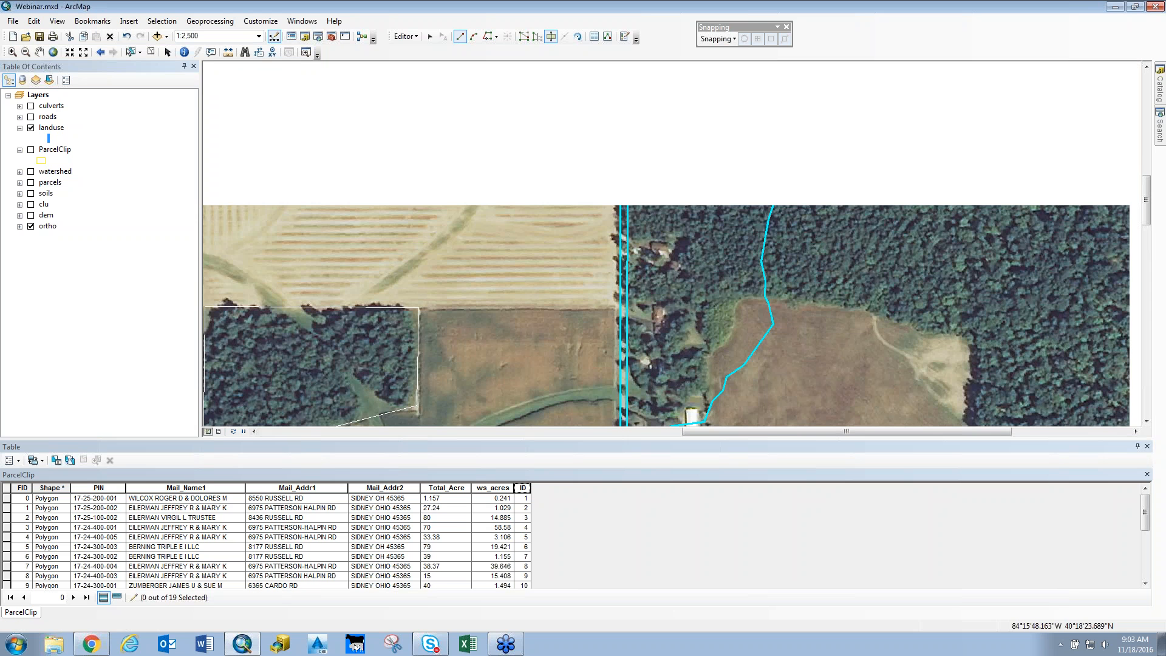
# - Cut the wooded house lots east of the north-south road out of the landuse polygon, from the white-roofed building up to the northernmost house
pyautogui.moveTo(721, 331); pyautogui.dragTo(708, 176)
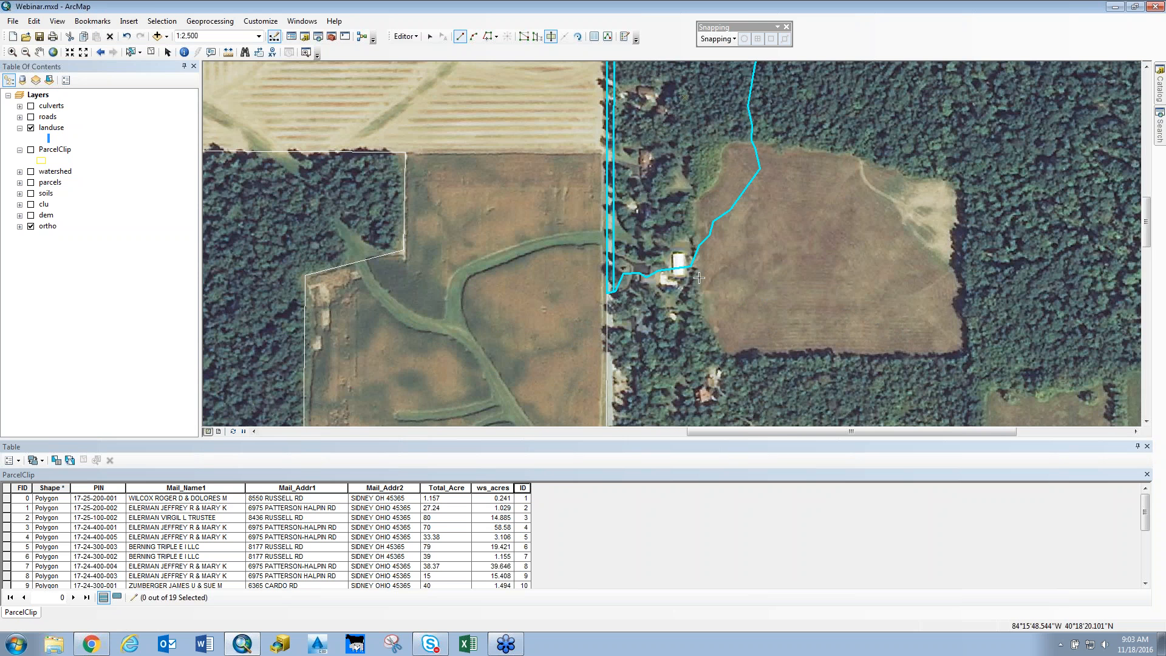
pyautogui.click(697, 277)
pyautogui.moveTo(684, 91); pyautogui.dragTo(690, 255)
pyautogui.click(687, 247)
pyautogui.doubleClick(617, 246)
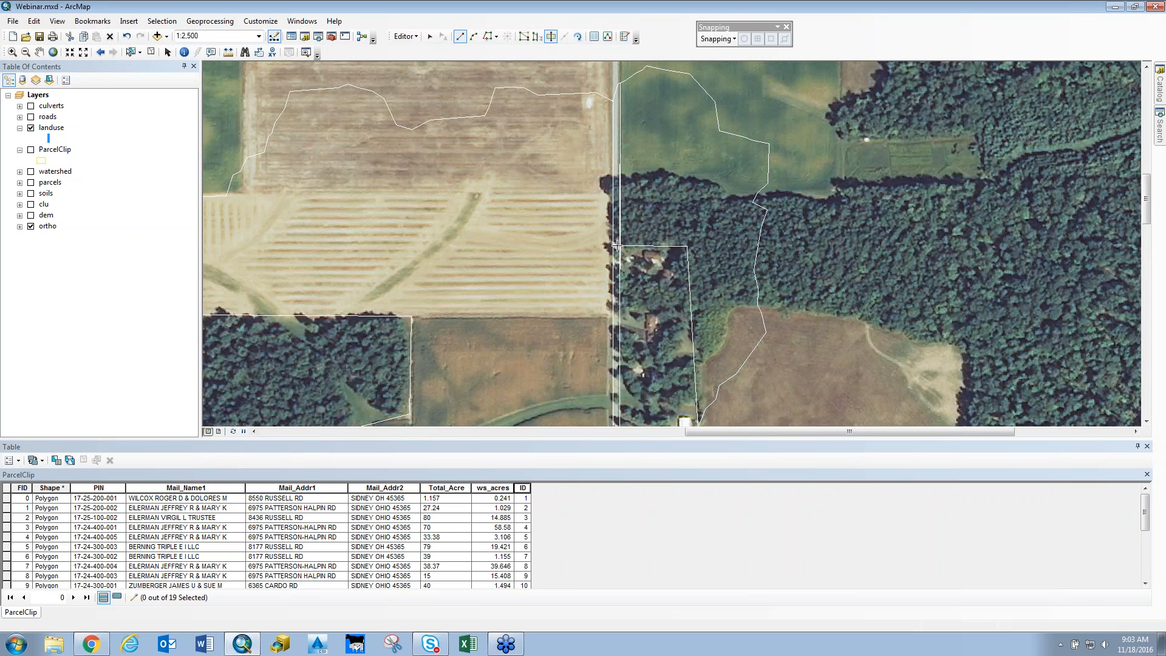
# - Cut the landuse polygon east of the north-south road along the woods' northern edge to separate the trees from the green field
pyautogui.click(619, 176)
pyautogui.click(661, 170)
pyautogui.click(723, 183)
pyautogui.doubleClick(762, 199)
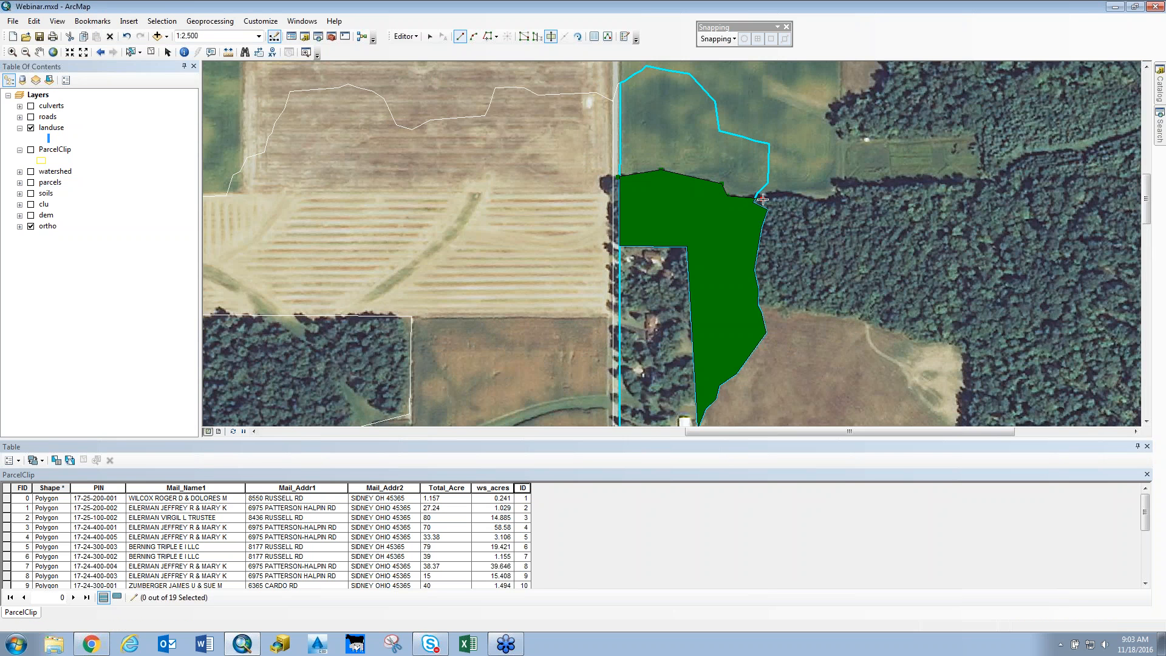
# - Cut the wooded landuse polygon along the edge of the brown field behind the houses to separate the small field piece
pyautogui.moveTo(807, 283); pyautogui.dragTo(760, 99)
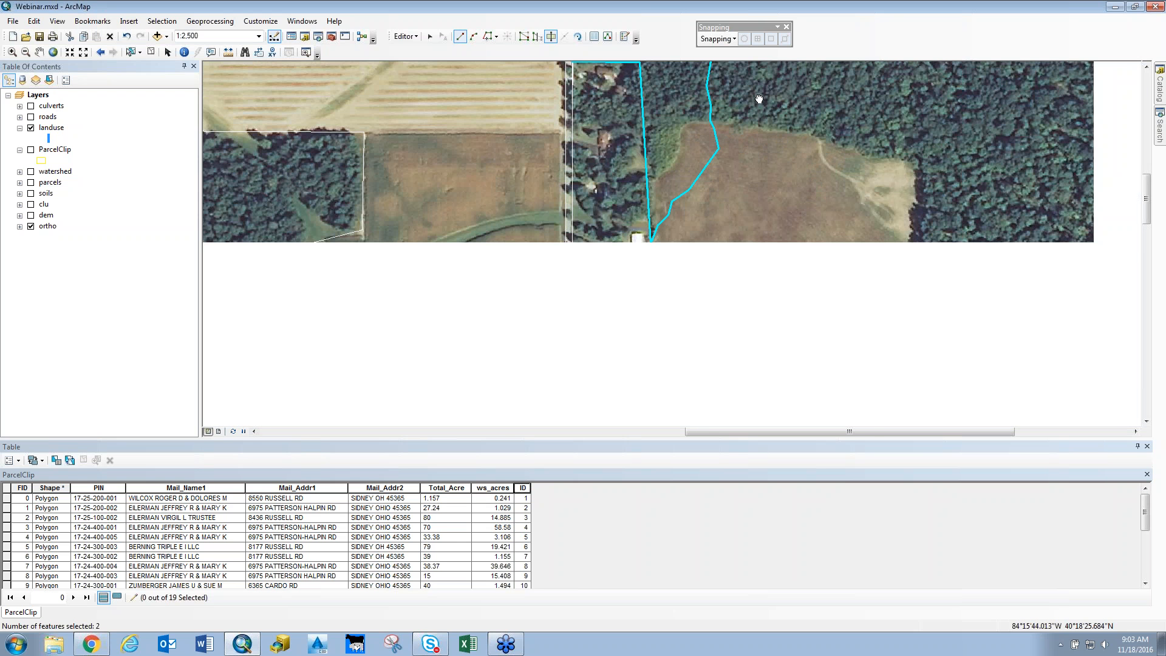
pyautogui.moveTo(759, 99); pyautogui.dragTo(745, 70)
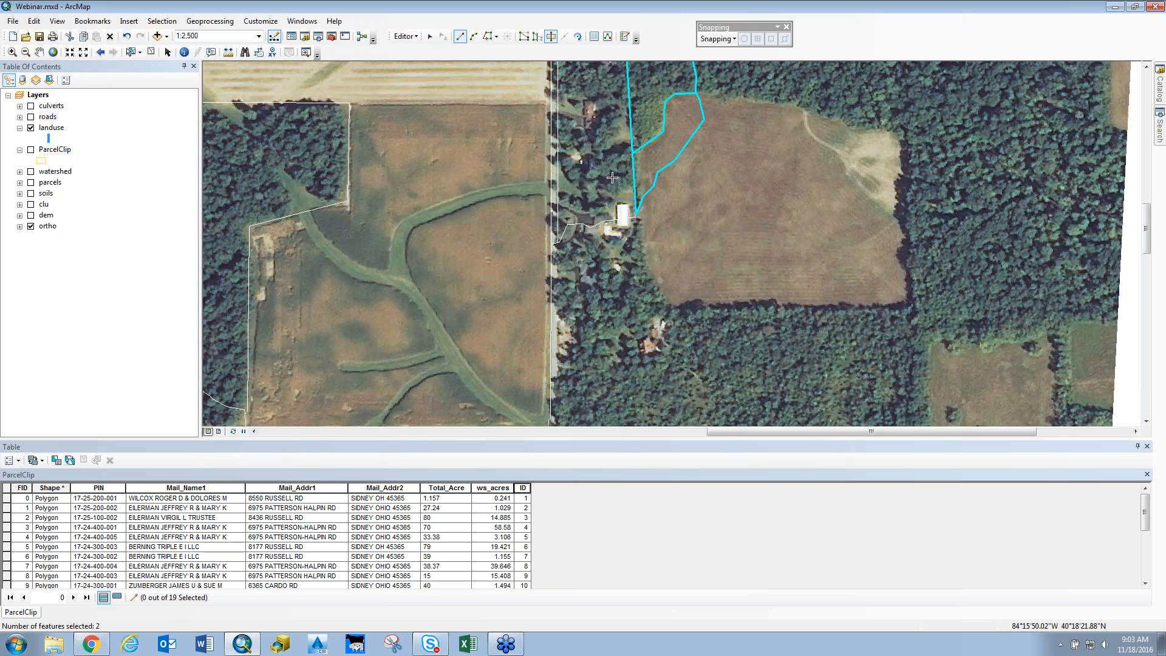
pyautogui.scroll(1, 612, 178)
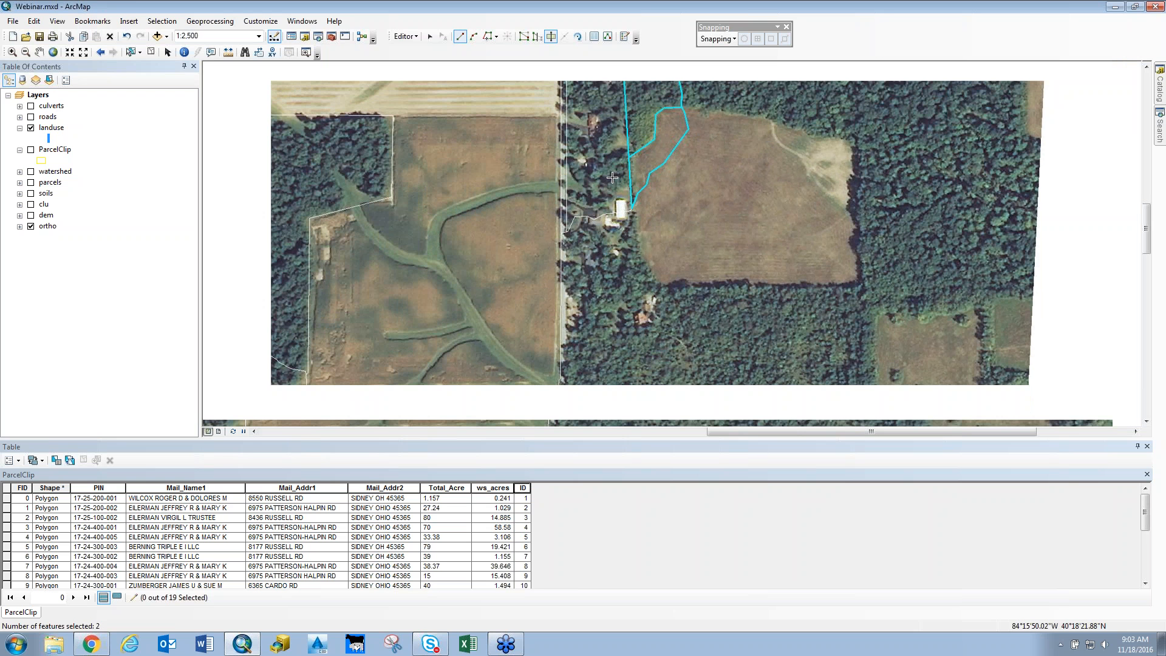
pyautogui.scroll(1, 612, 177)
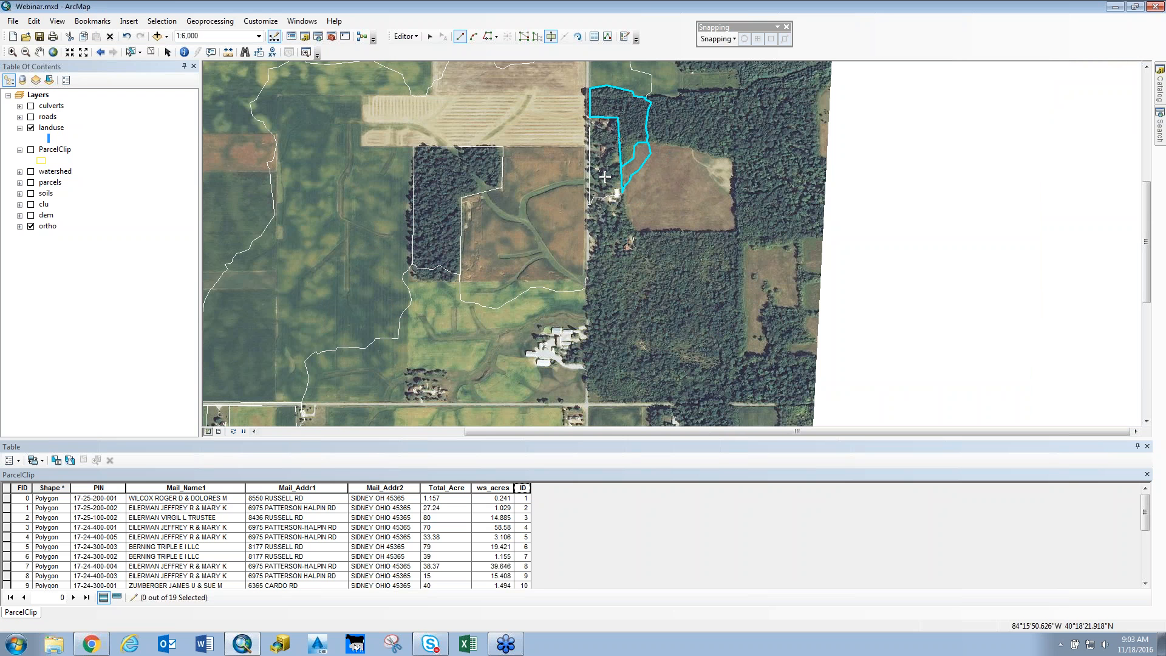
pyautogui.scroll(1, 562, 173)
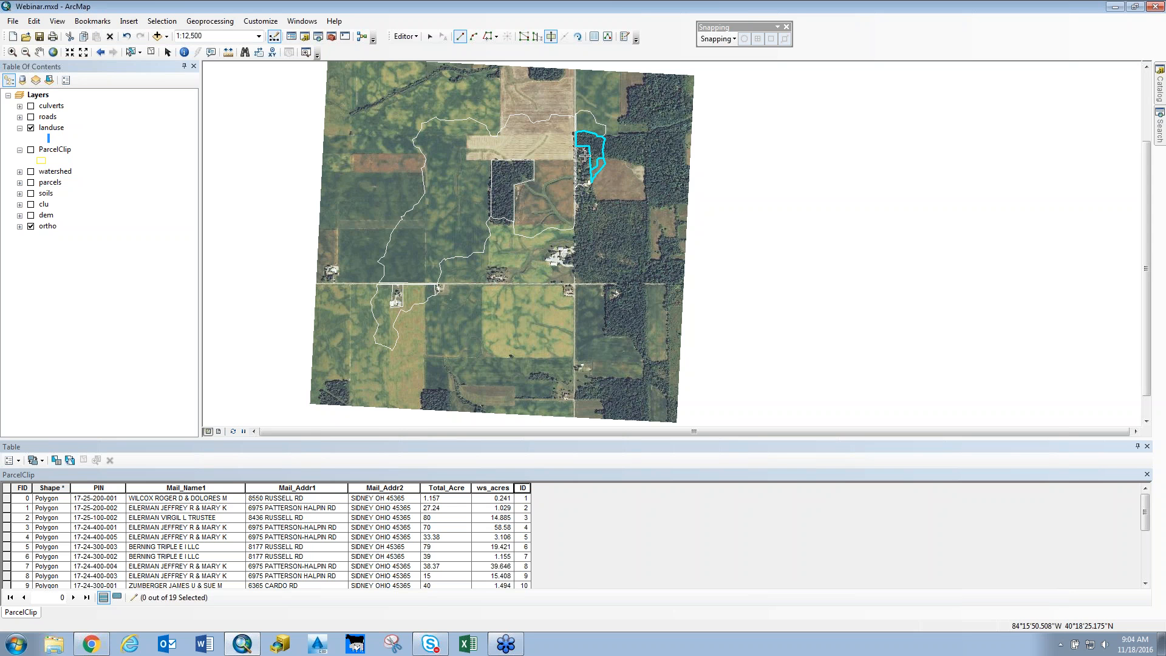
# - Open the landuse layer's attribute table and check its options for adding a field
pyautogui.rightClick(47, 128)
pyautogui.click(92, 163)
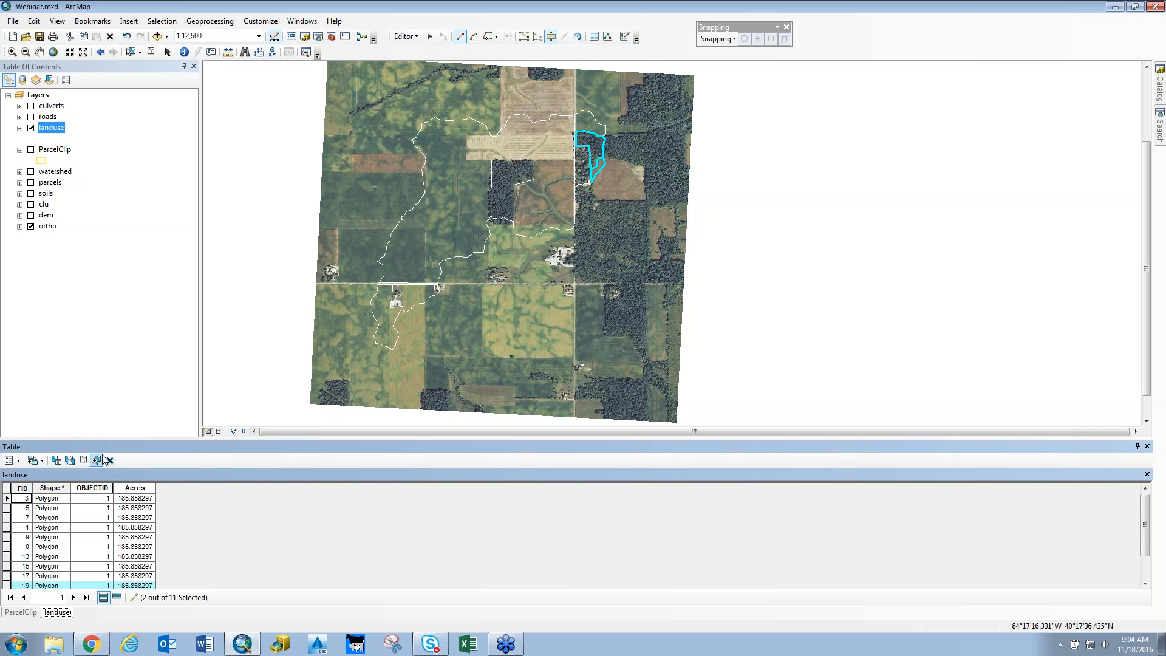
pyautogui.click(20, 461)
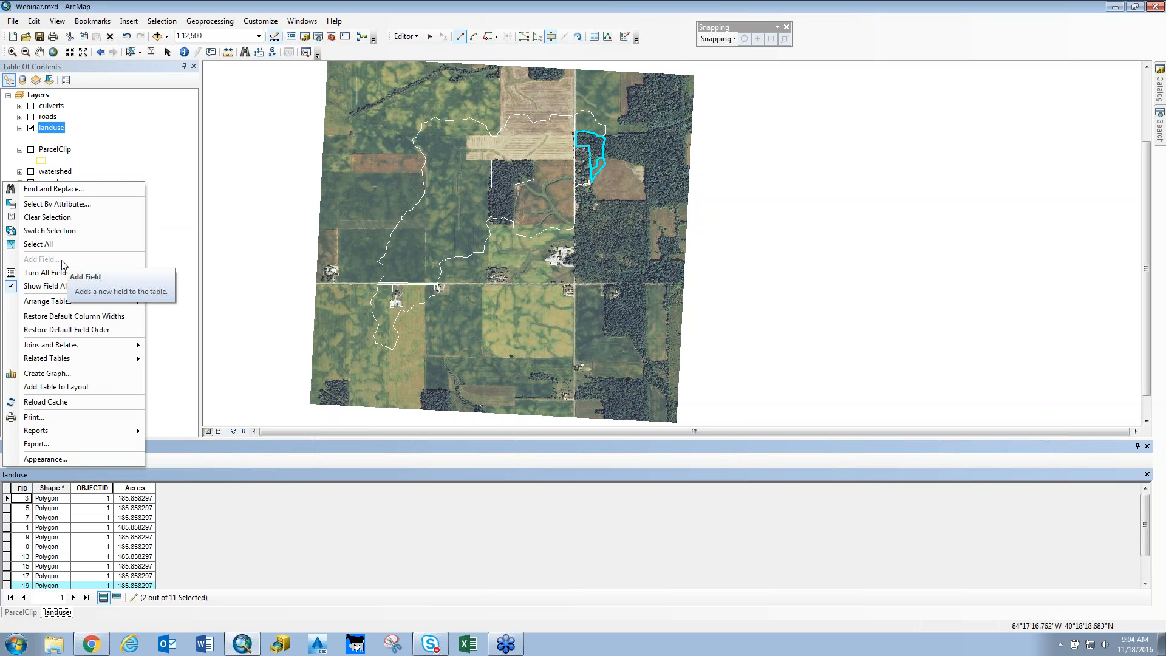
pyautogui.click(398, 18)
# - Save the landuse edits and stop the edit session
pyautogui.click(413, 40)
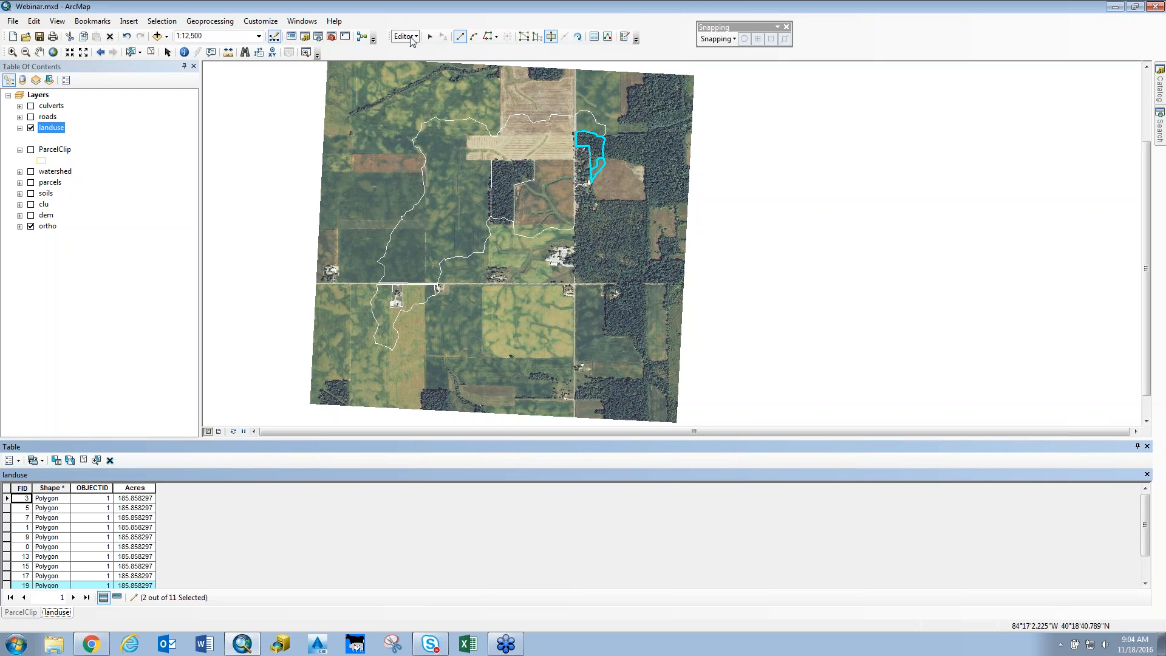
pyautogui.click(422, 78)
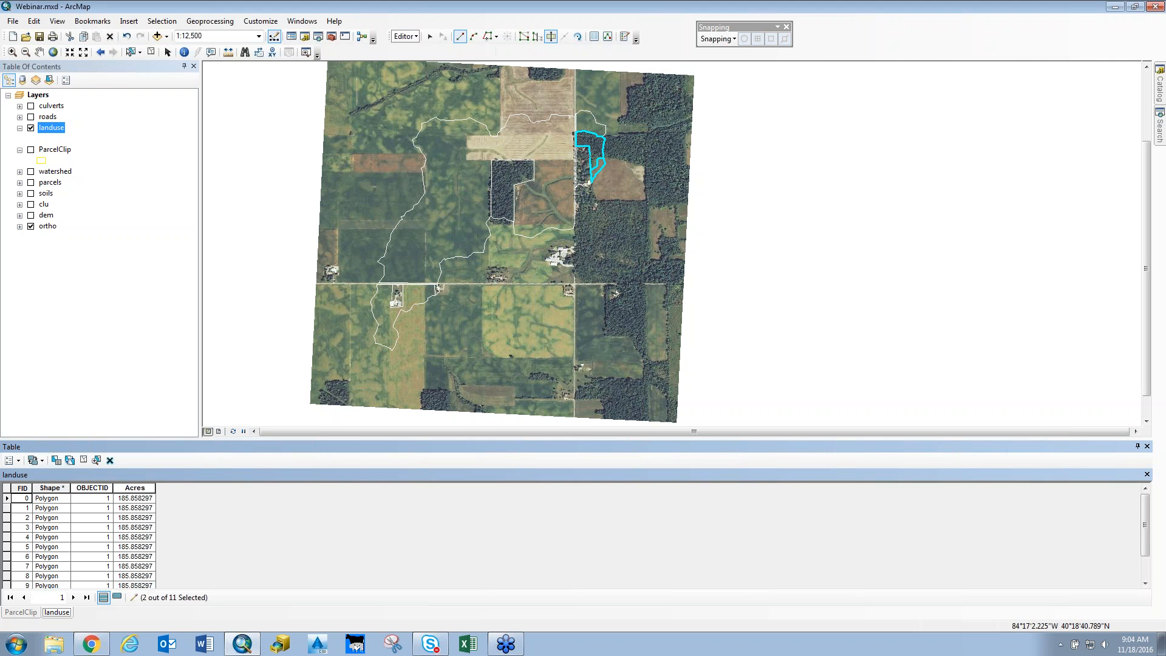
pyautogui.click(405, 37)
pyautogui.click(421, 66)
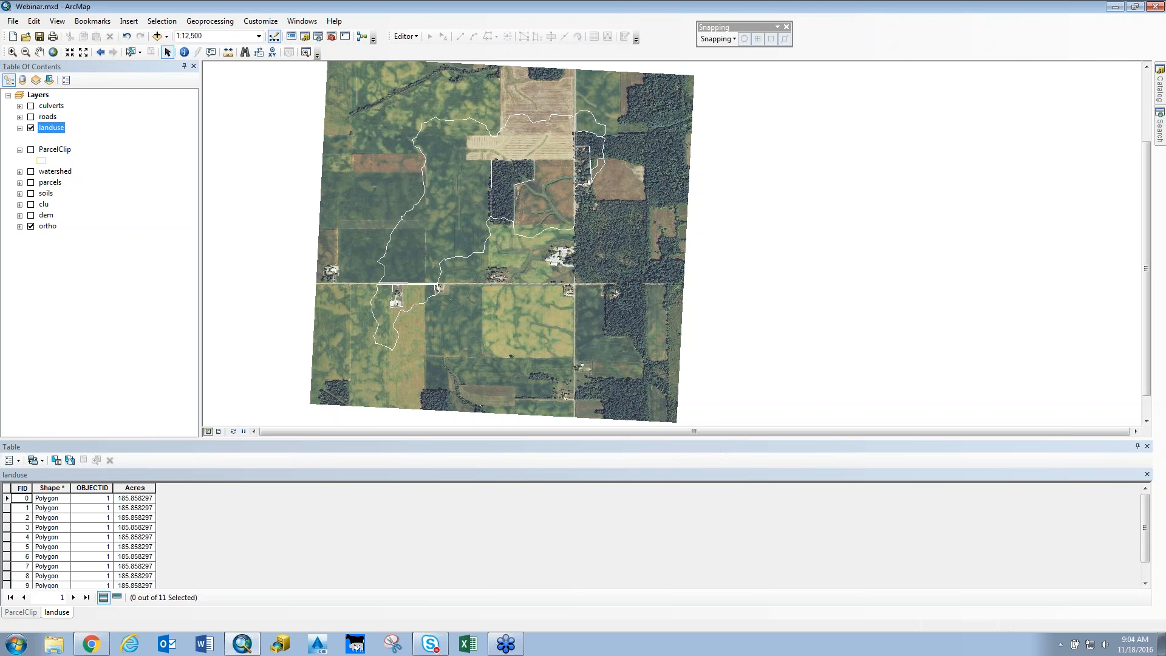
# - Add a Short Integer field named Class with a precision of 2 to the landuse table
pyautogui.click(16, 464)
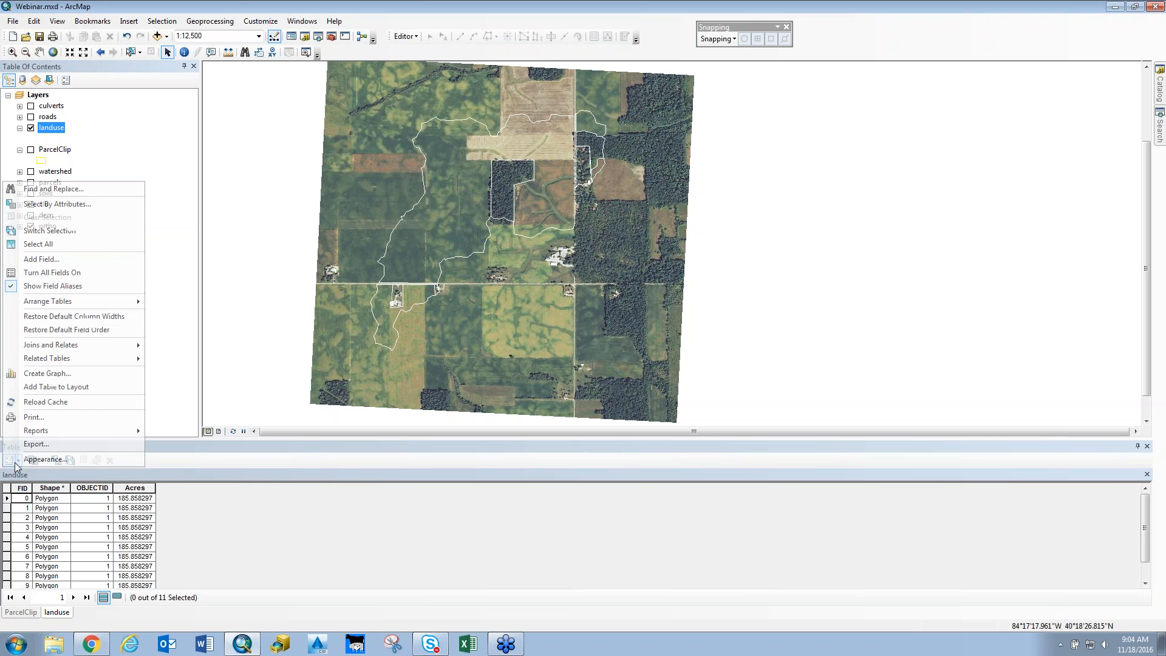
pyautogui.click(43, 259)
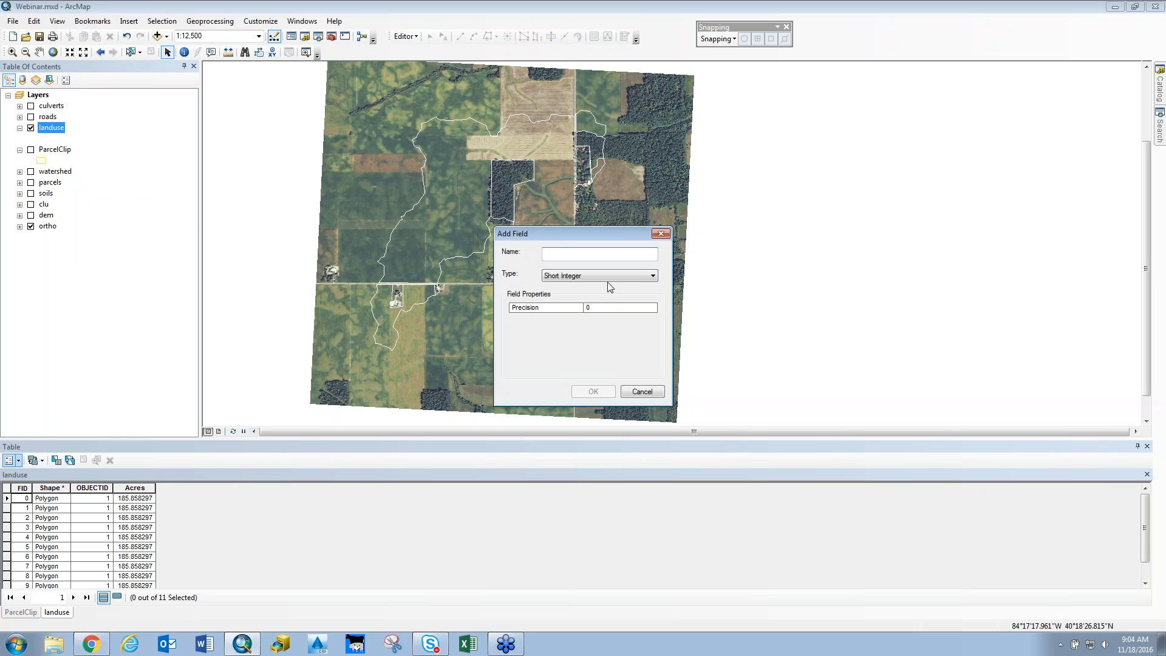
pyautogui.write('Class')
pyautogui.click(605, 308)
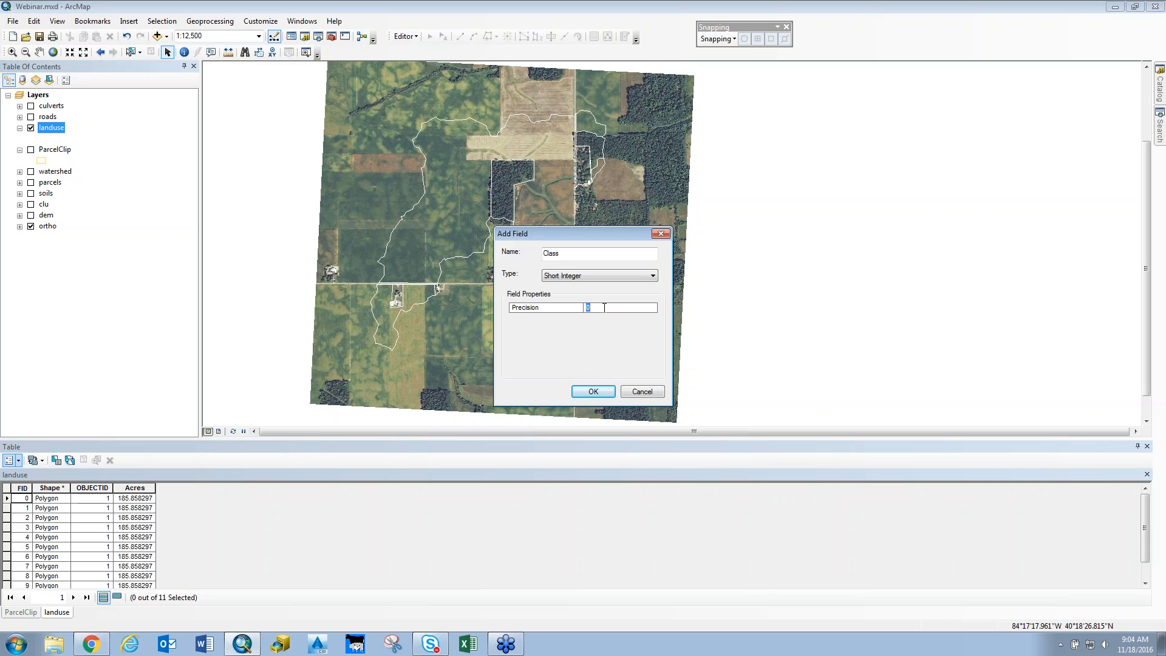
pyautogui.write('2')
pyautogui.click(592, 392)
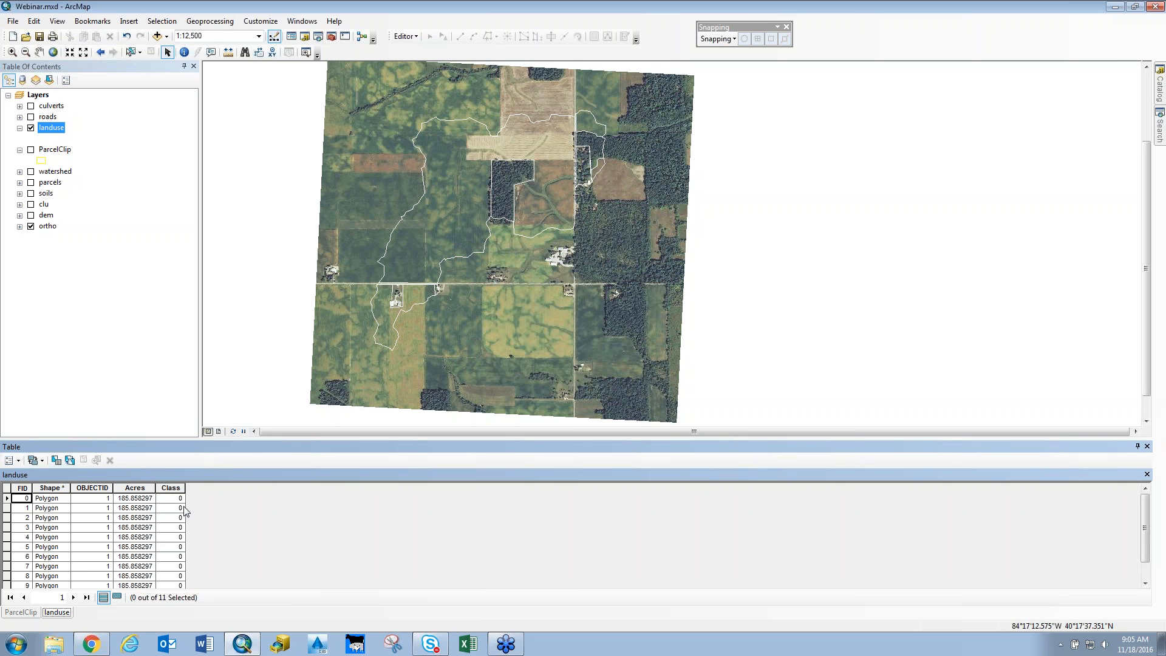
# - Select the first landuse record to locate its polygon, and select the field polygon surrounding the farmstead south of the road on the map
pyautogui.click(7, 498)
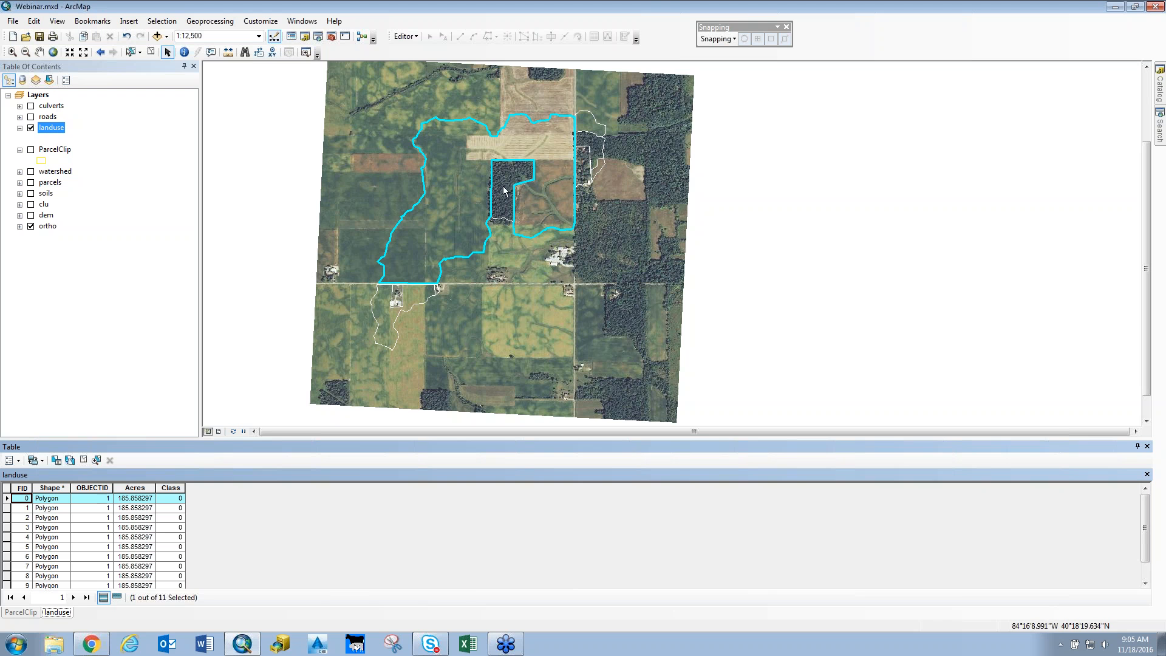
pyautogui.scroll(1, 423, 223)
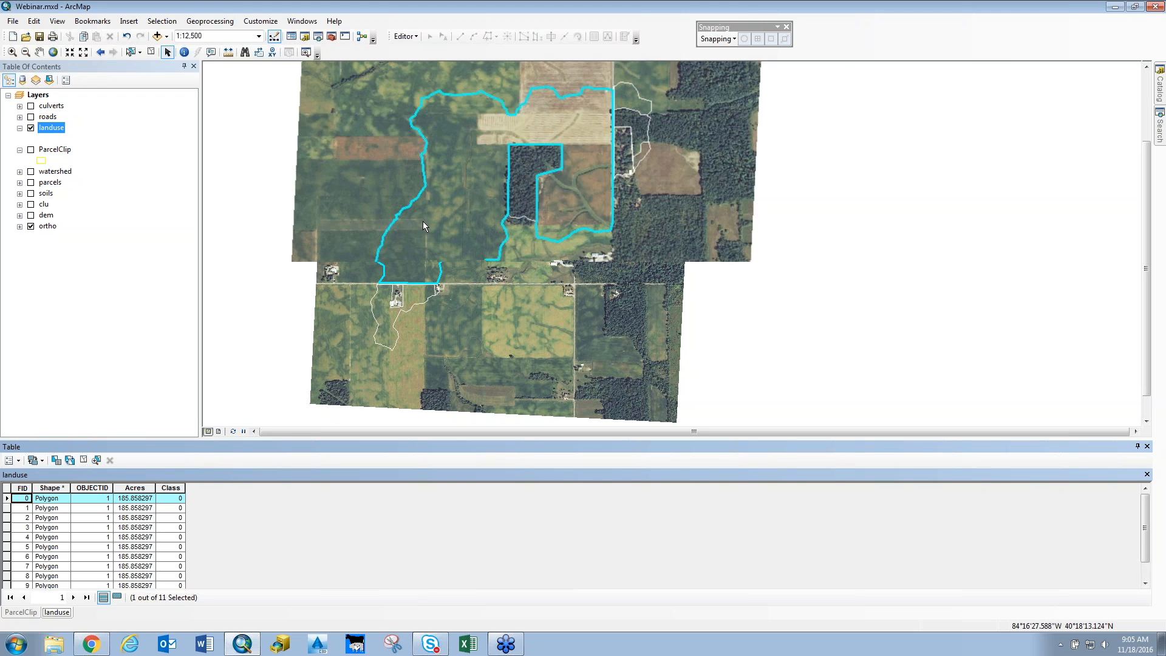
pyautogui.scroll(1, 424, 225)
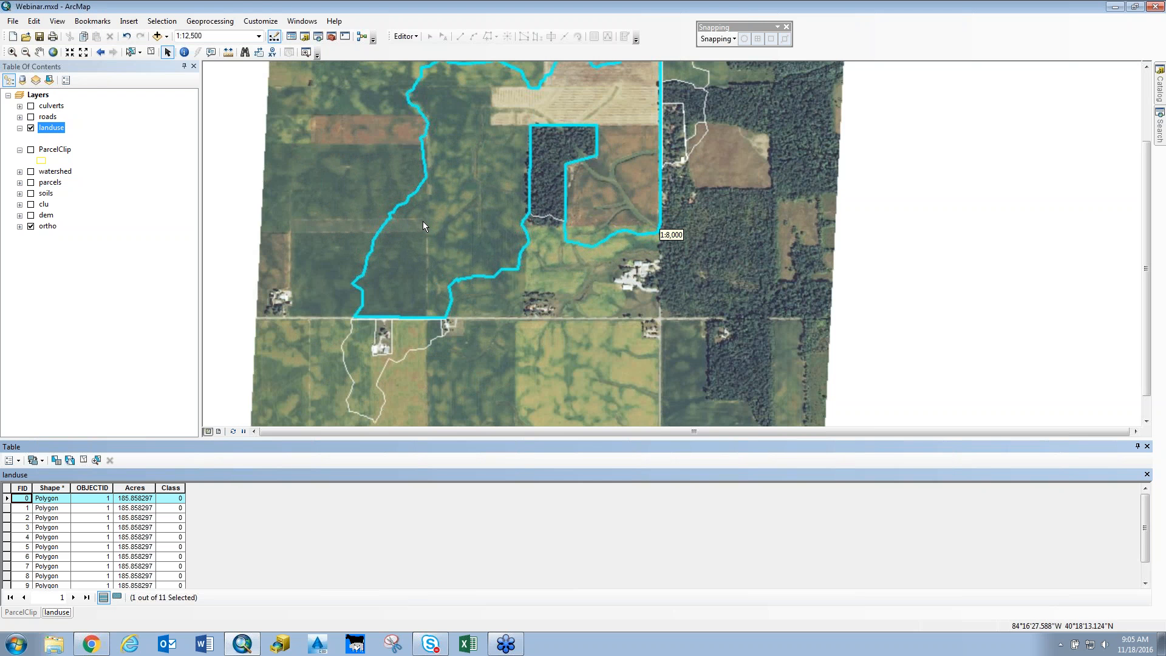
pyautogui.click(414, 335)
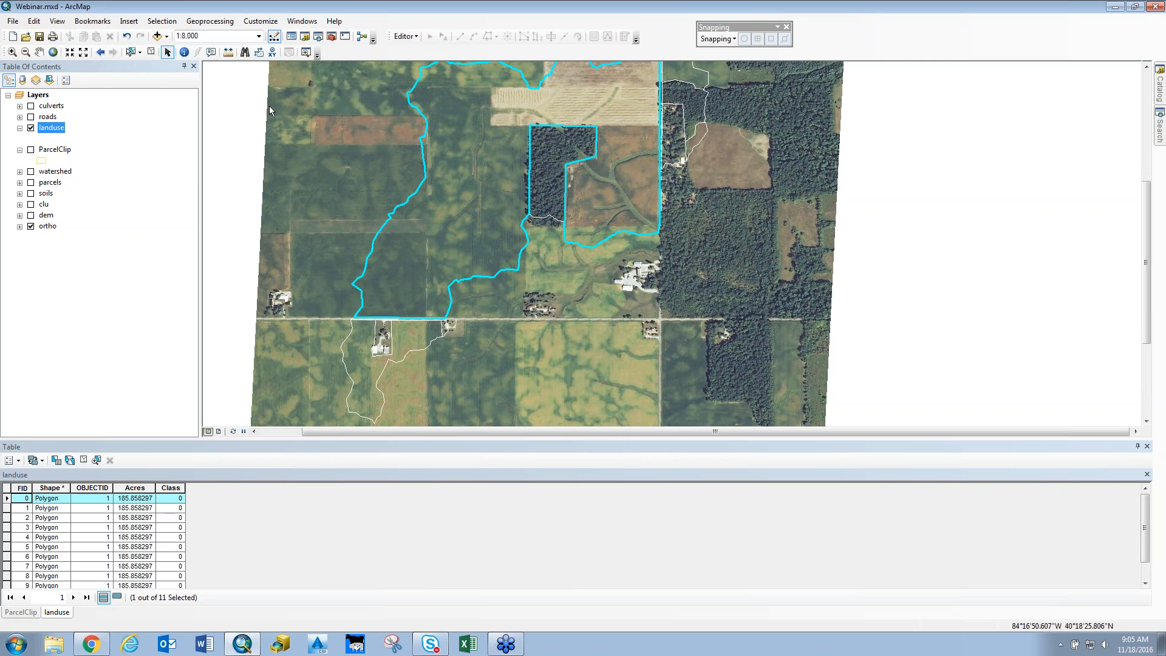
pyautogui.click(132, 53)
pyautogui.click(363, 363)
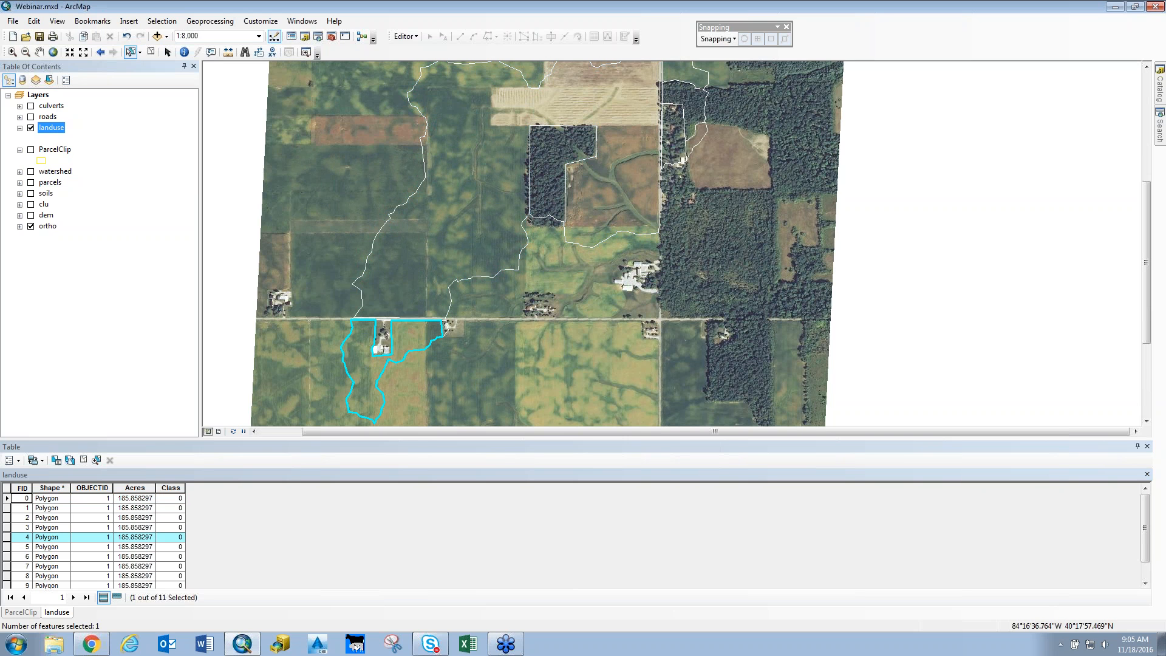
# - Add the large field north of the road and the two small field polygons at the watershed's northeast to the selection, and show only selected records
pyautogui.keyDown('shift'); pyautogui.click(425, 243); pyautogui.keyUp('shift')
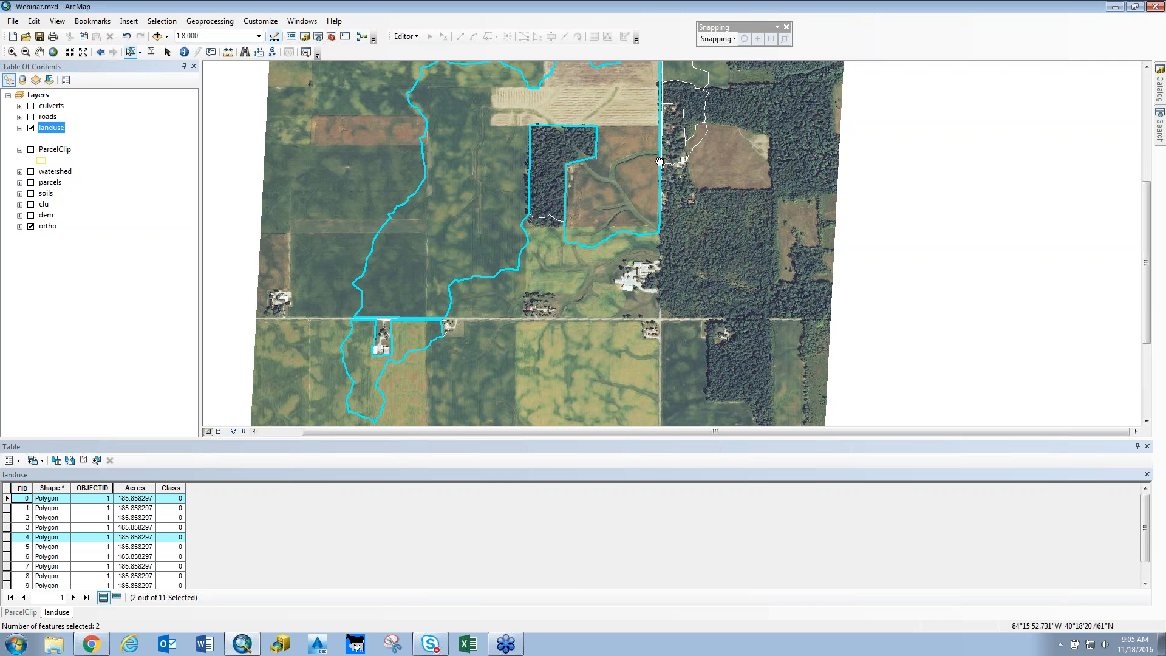
pyautogui.moveTo(660, 161); pyautogui.dragTo(500, 283)
pyautogui.keyDown('shift'); pyautogui.click(527, 189); pyautogui.keyUp('shift')
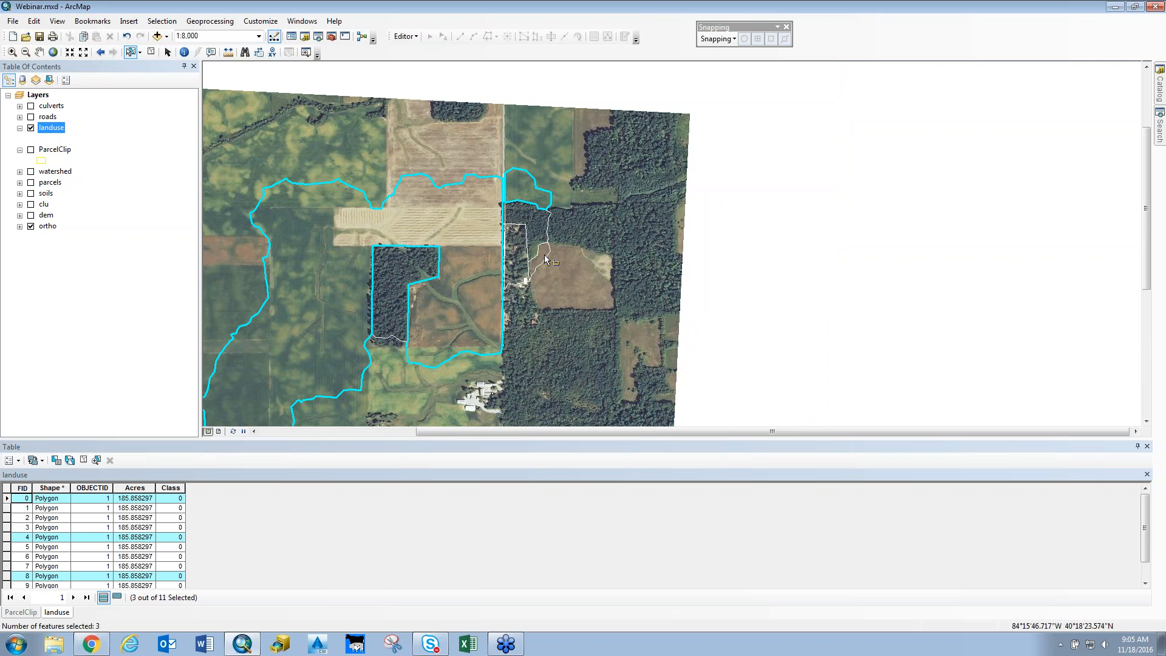
pyautogui.keyDown('shift'); pyautogui.click(541, 254); pyautogui.keyUp('shift')
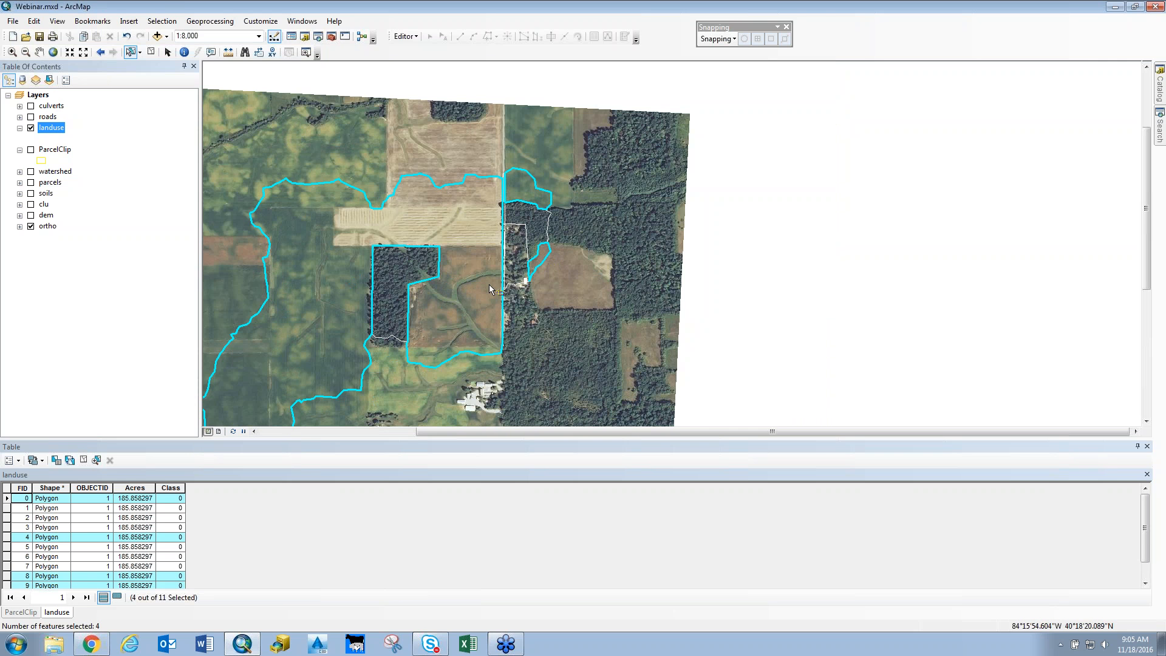
pyautogui.scroll(-3, 489, 285)
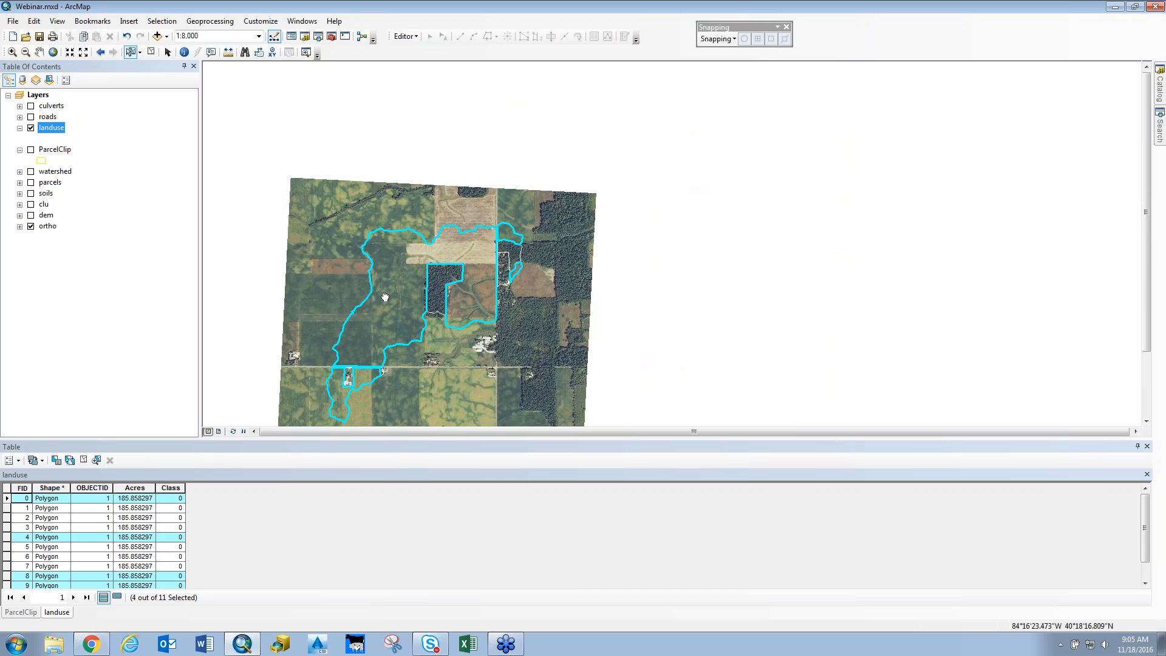
pyautogui.click(119, 599)
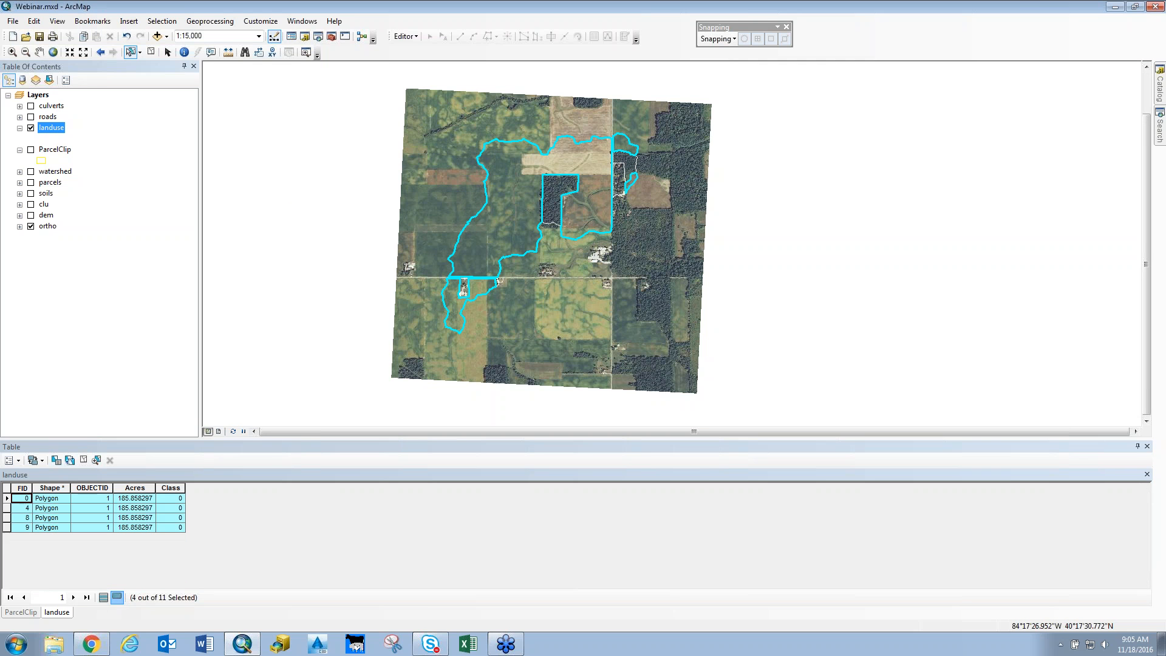
# - Use the Field Calculator to set Class to 3 for the selected field polygons
pyautogui.rightClick(170, 488)
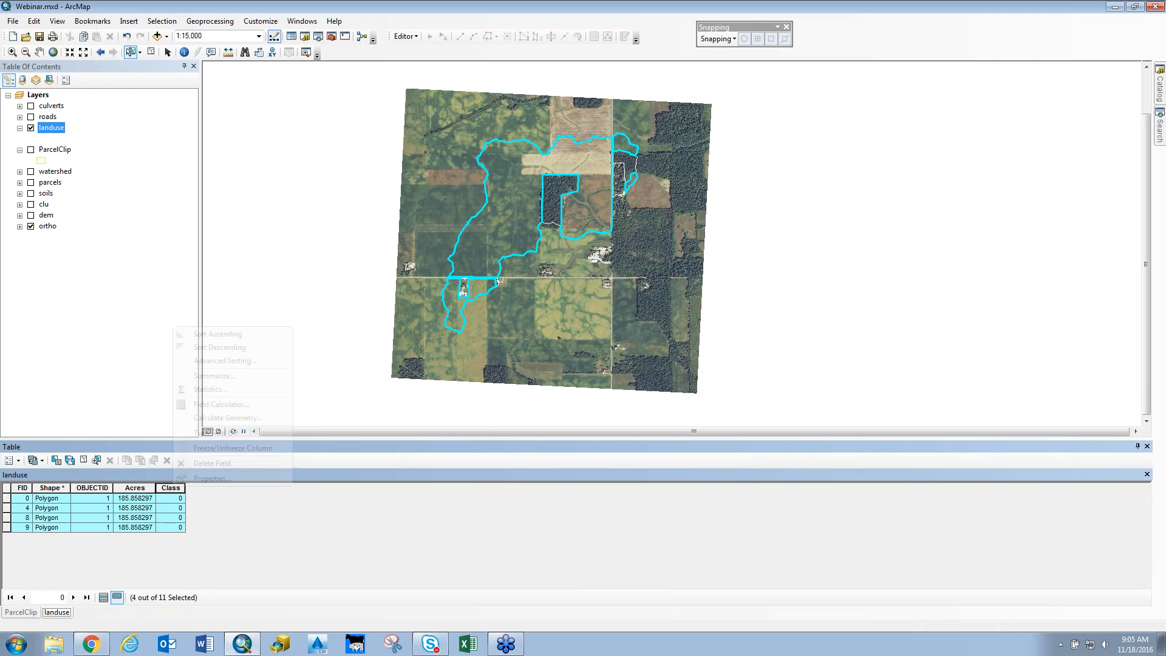
pyautogui.click(224, 404)
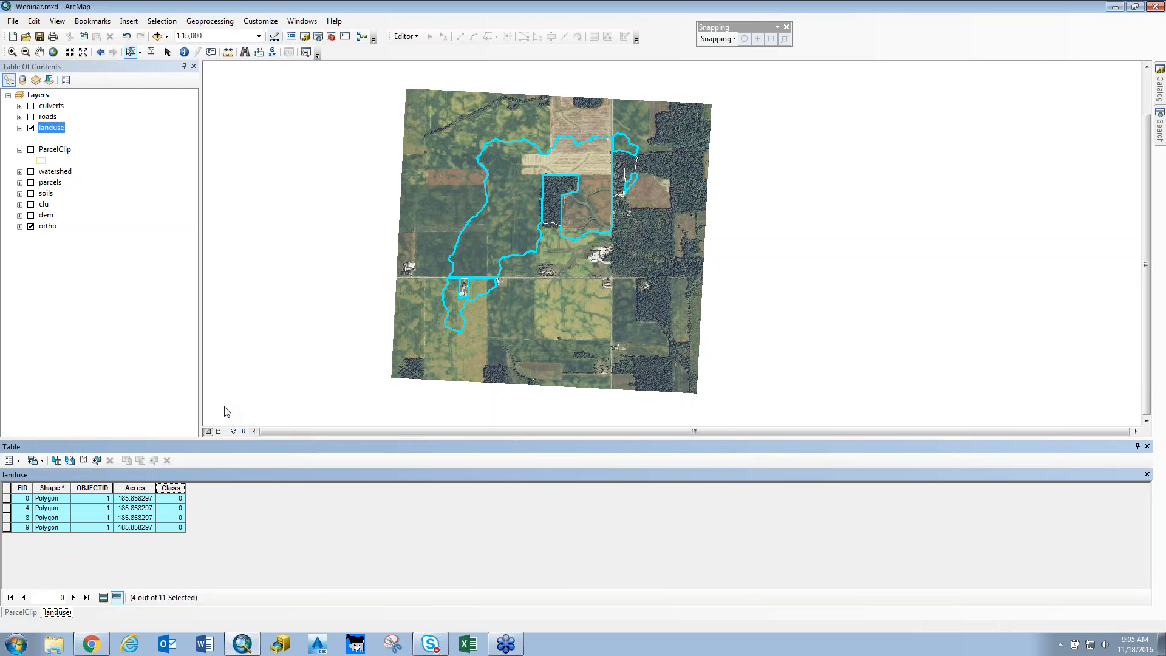
pyautogui.click(490, 352)
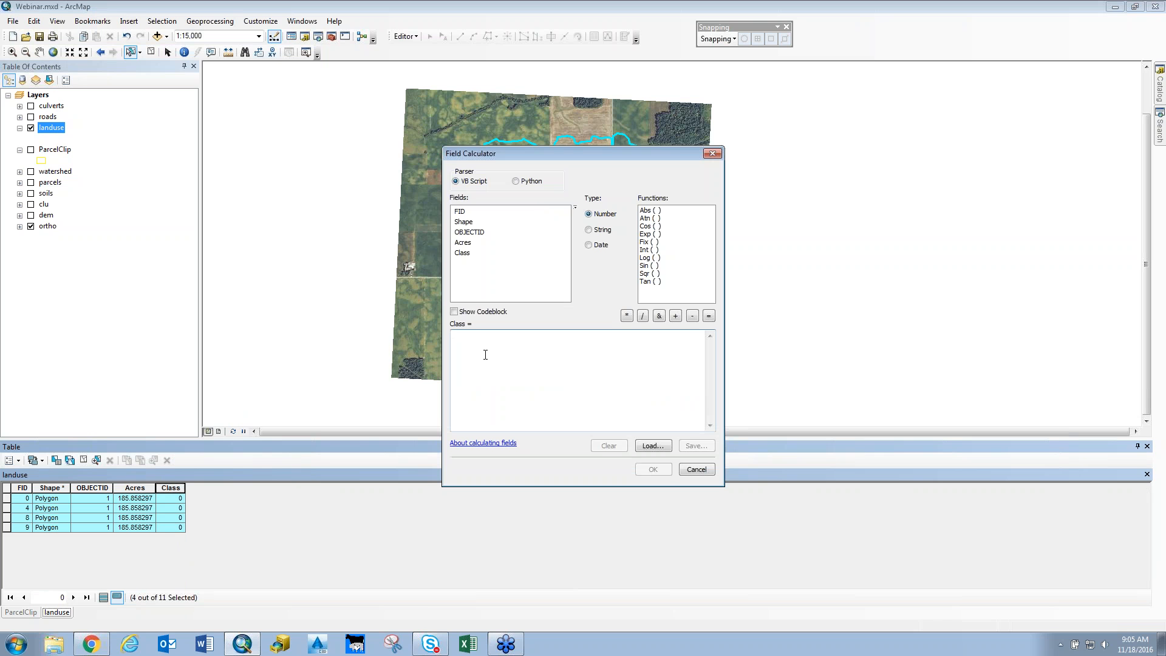
pyautogui.write('3')
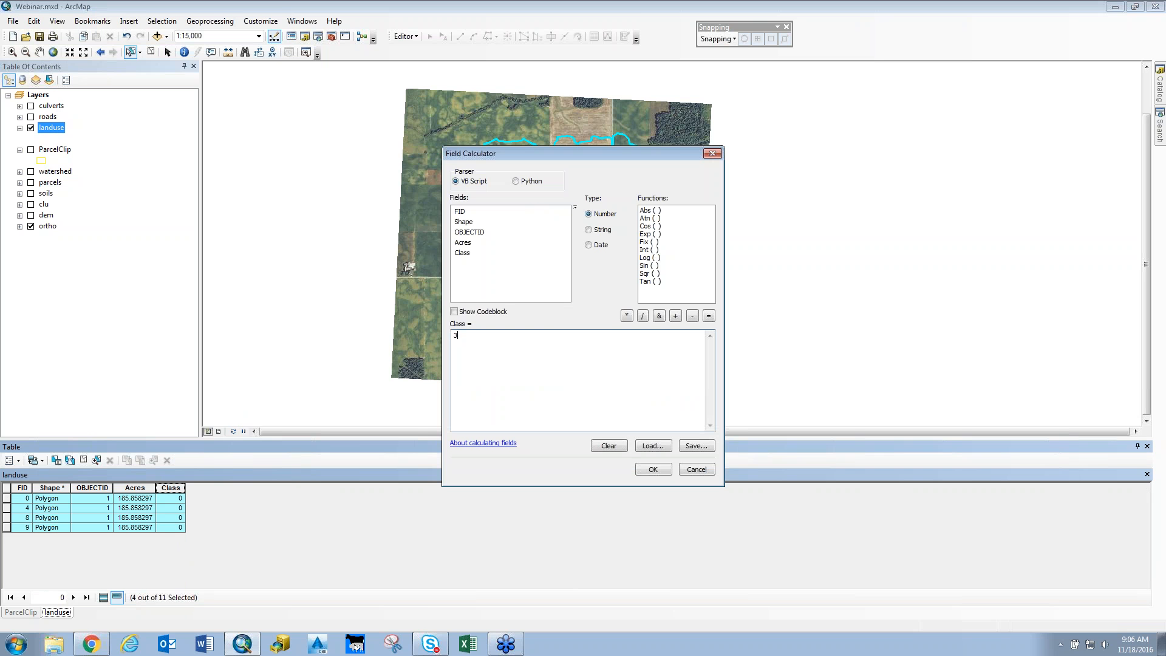
pyautogui.click(661, 471)
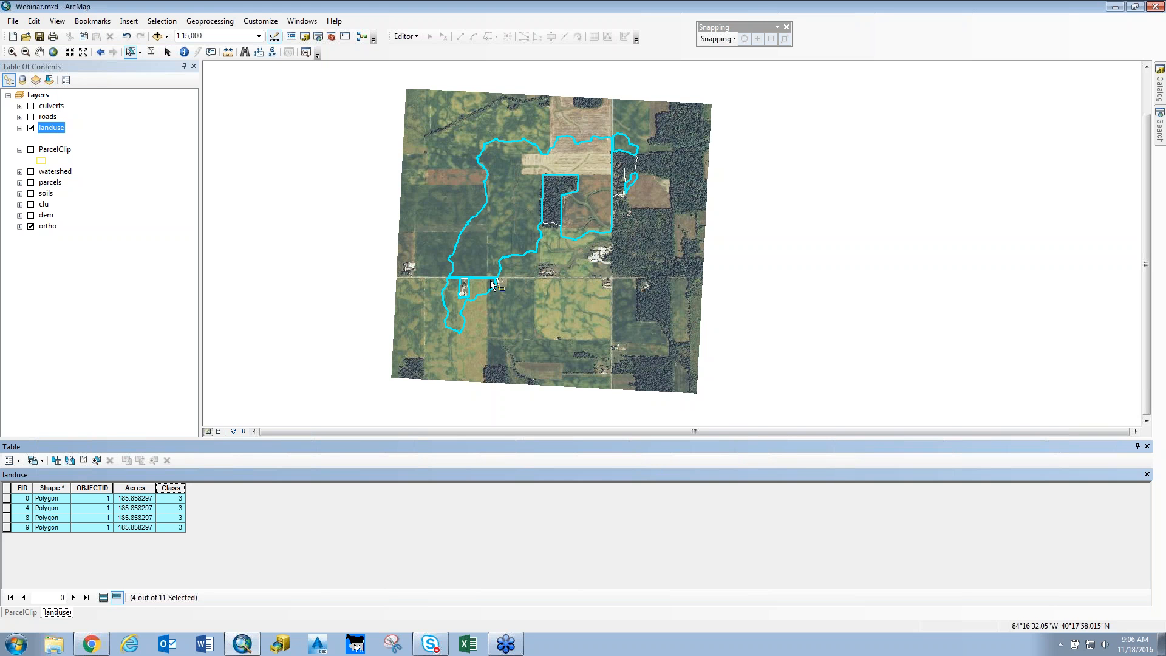
# - Select the east-west road polygon, and add the north-south road polygon beside the wooded homestead to the selection
pyautogui.scroll(4, 489, 286)
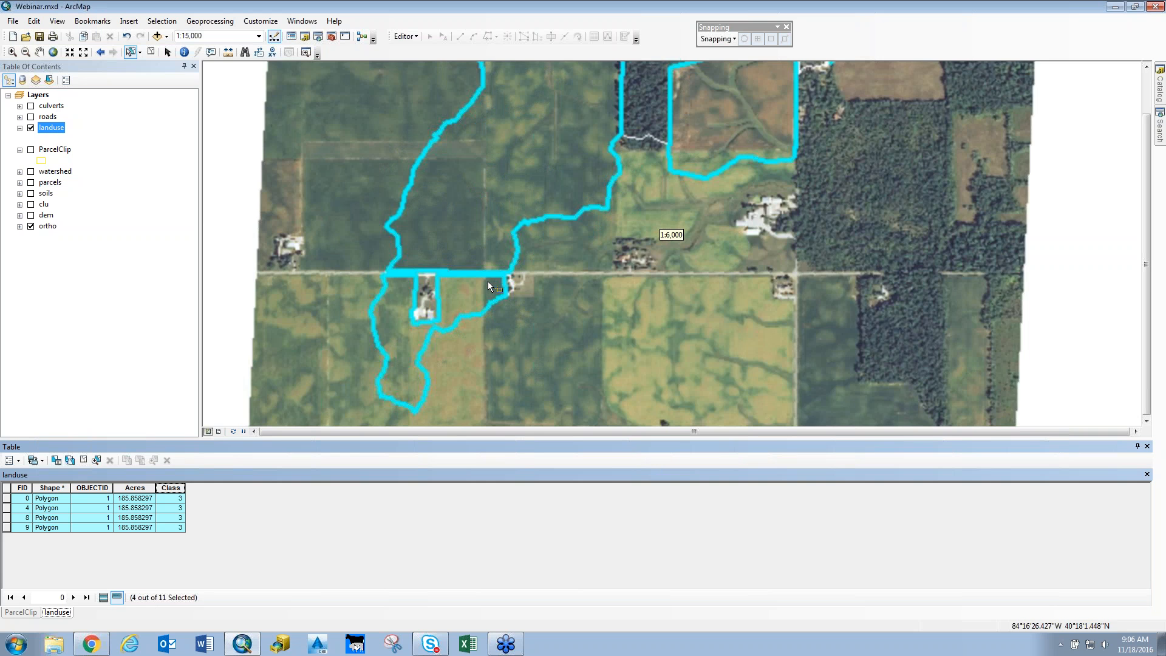
pyautogui.scroll(2, 489, 286)
pyautogui.click(439, 268)
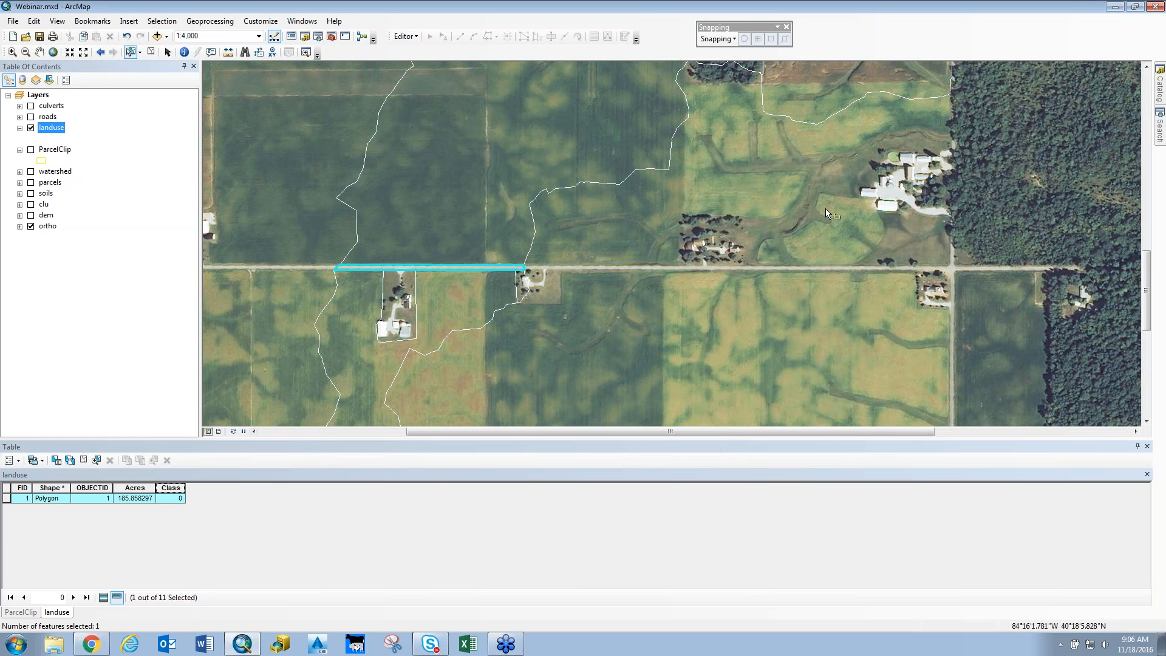
pyautogui.scroll(-2, 861, 188)
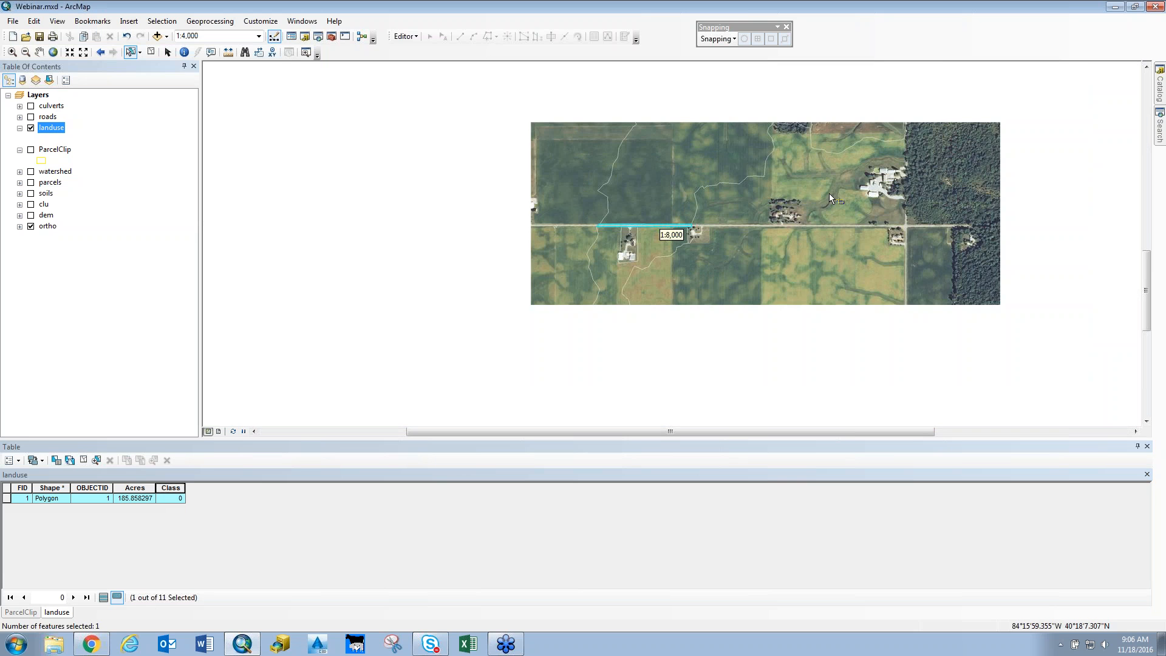
pyautogui.moveTo(862, 172); pyautogui.dragTo(497, 294)
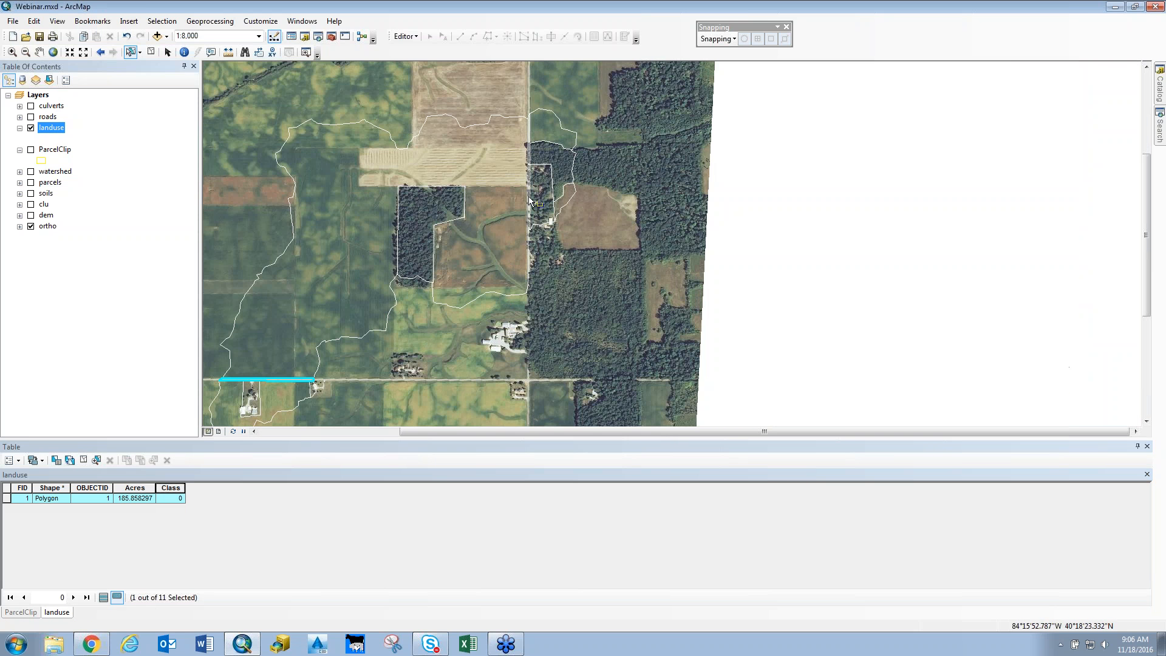
pyautogui.scroll(5, 529, 201)
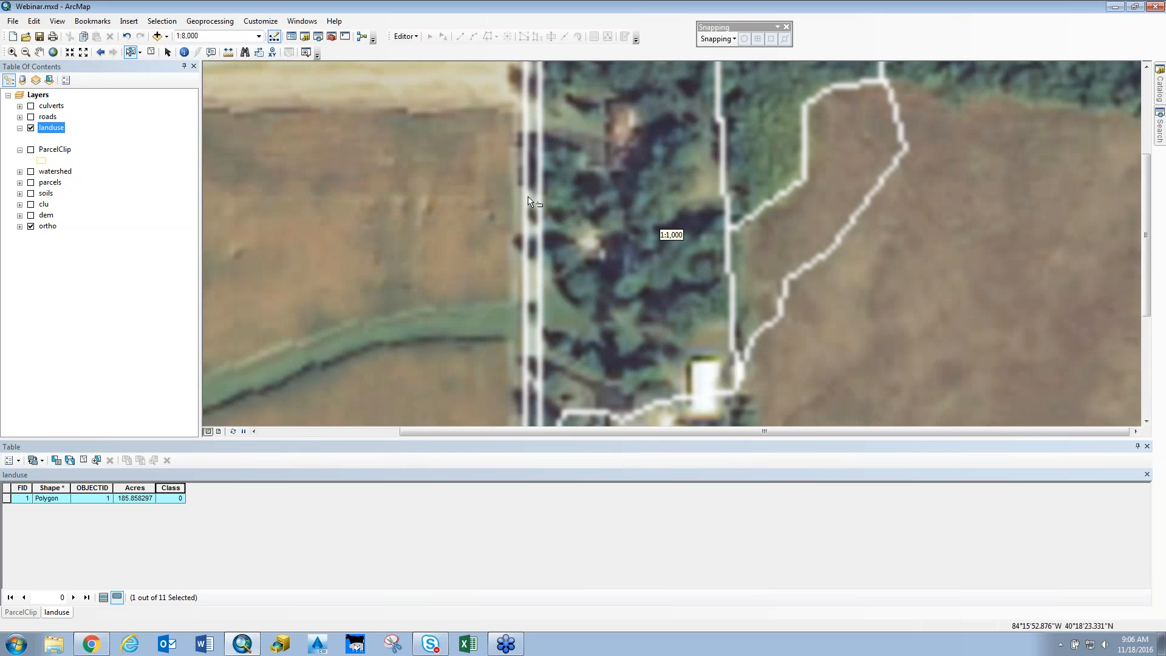
pyautogui.click(529, 200)
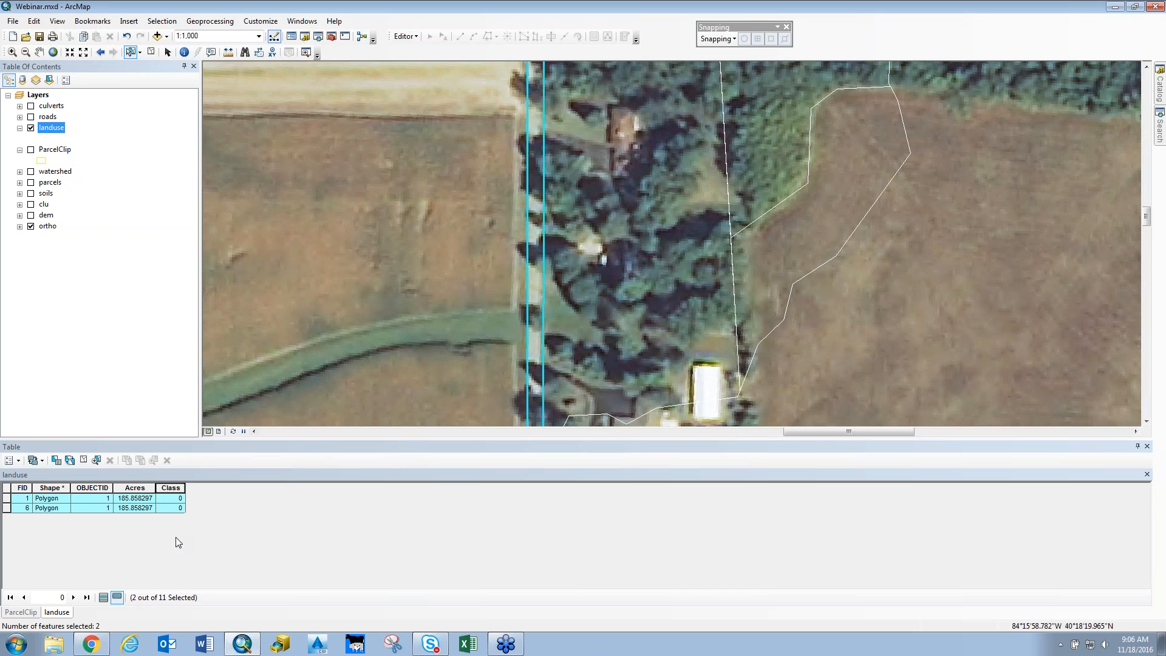
# - Set the Class field of the two selected road polygons in the landuse table to 1 with the Field Calculator
pyautogui.rightClick(180, 488)
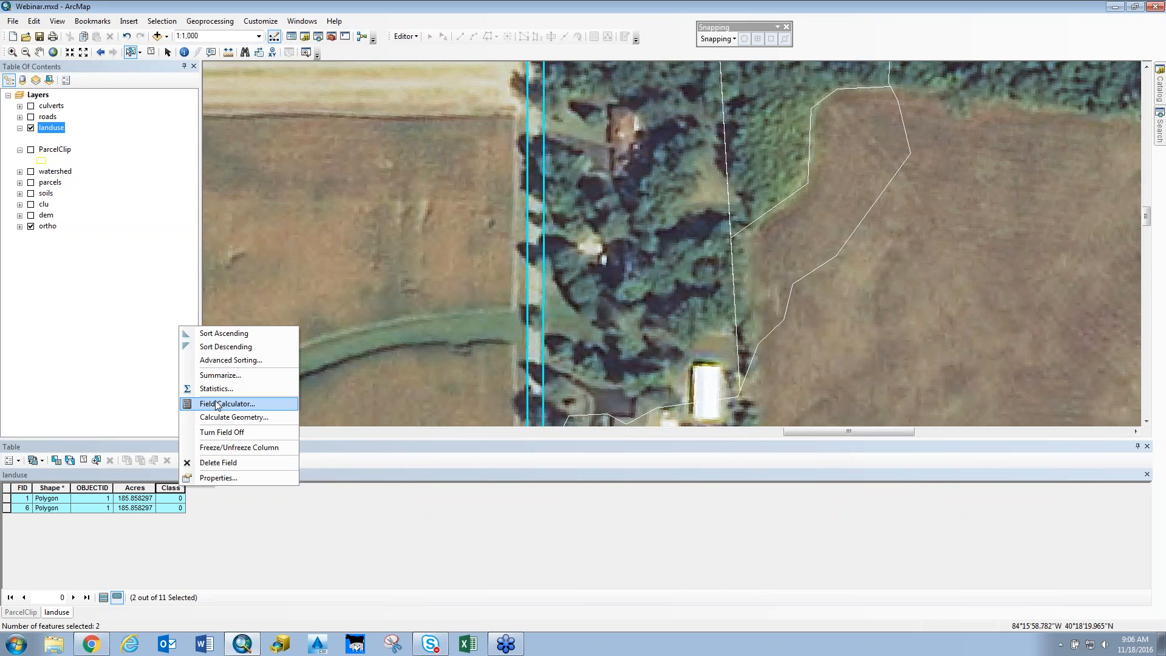
pyautogui.click(216, 403)
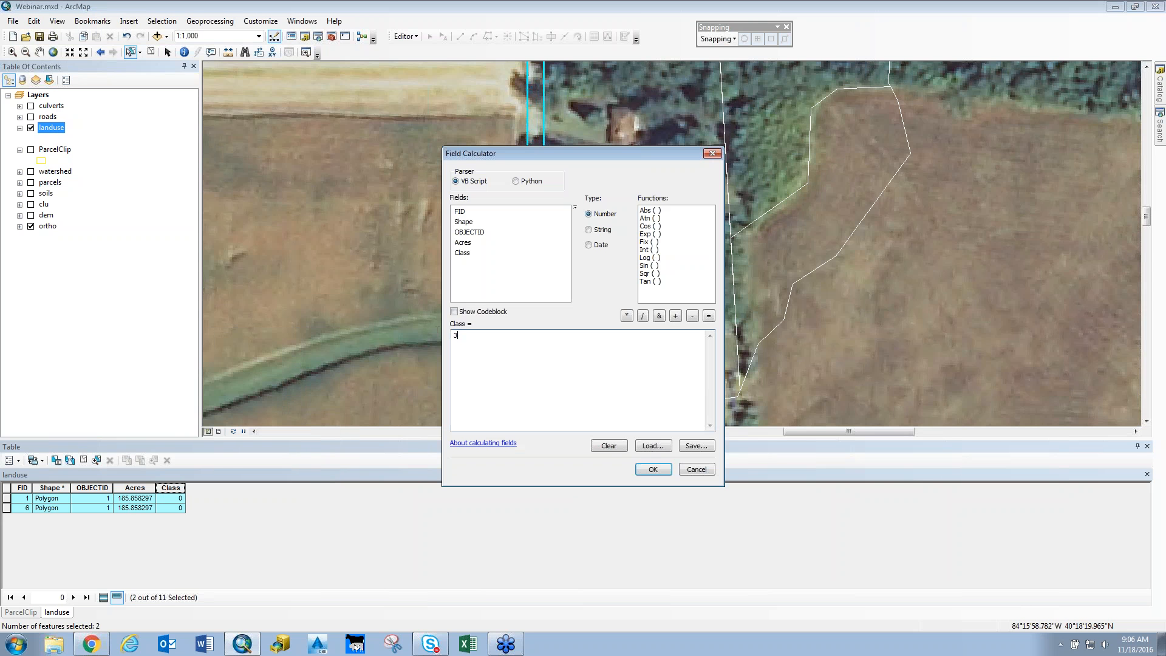
pyautogui.write('1')
pyautogui.click(652, 470)
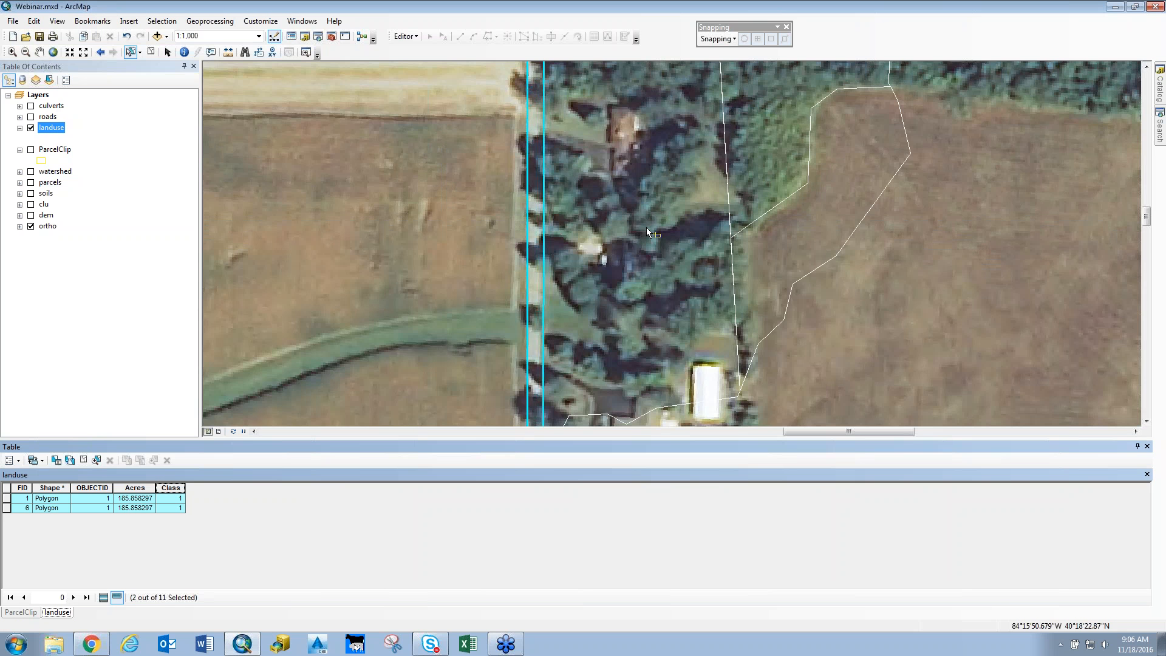
# - Select the three homestead polygons of landuse: the northeastern wooded one and the two south of the east-west road
pyautogui.scroll(3, 646, 228)
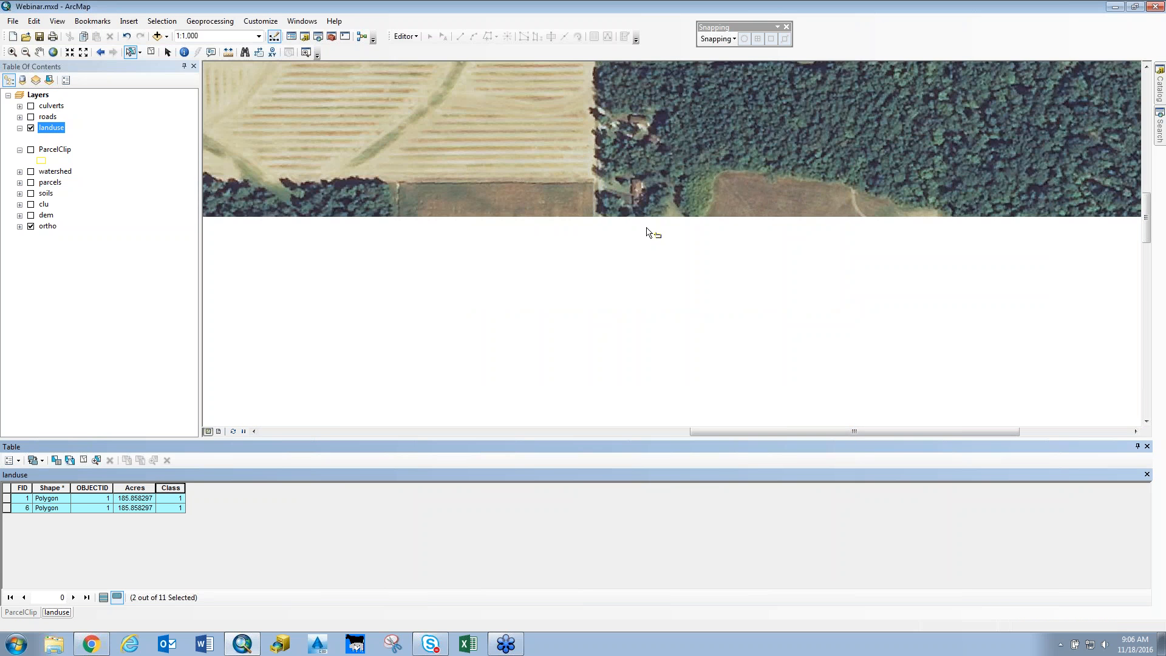
pyautogui.click(647, 229)
pyautogui.scroll(4, 510, 261)
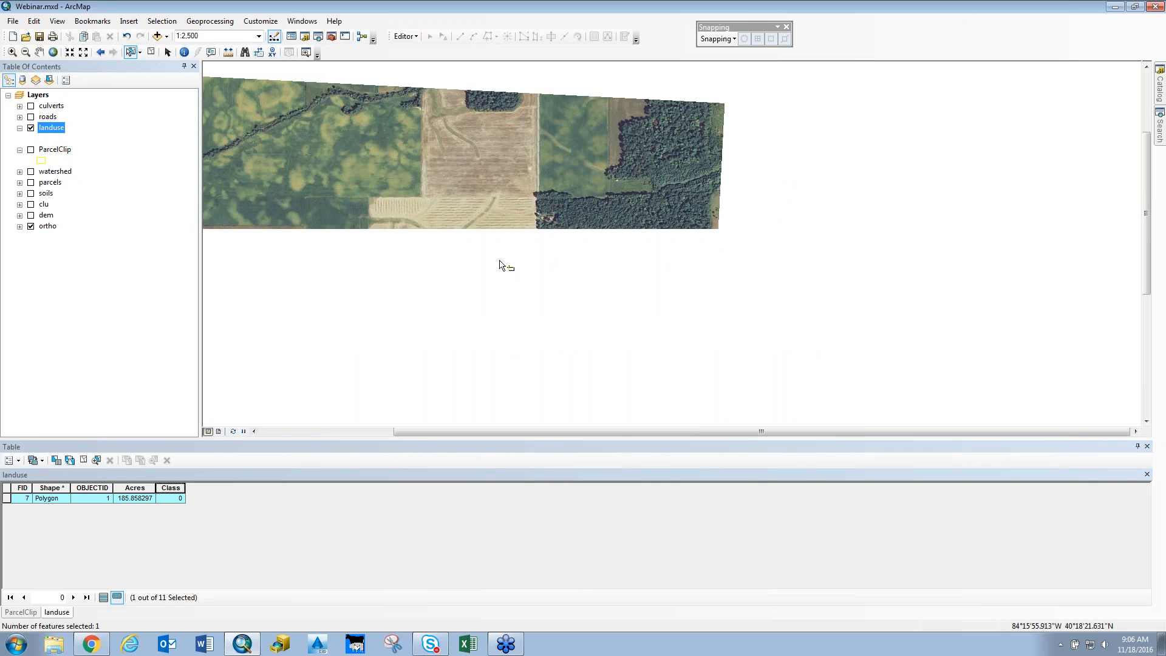
pyautogui.moveTo(491, 264); pyautogui.dragTo(605, 185)
pyautogui.keyDown('shift'); pyautogui.click(468, 345); pyautogui.keyUp('shift')
pyautogui.scroll(-1, 444, 352)
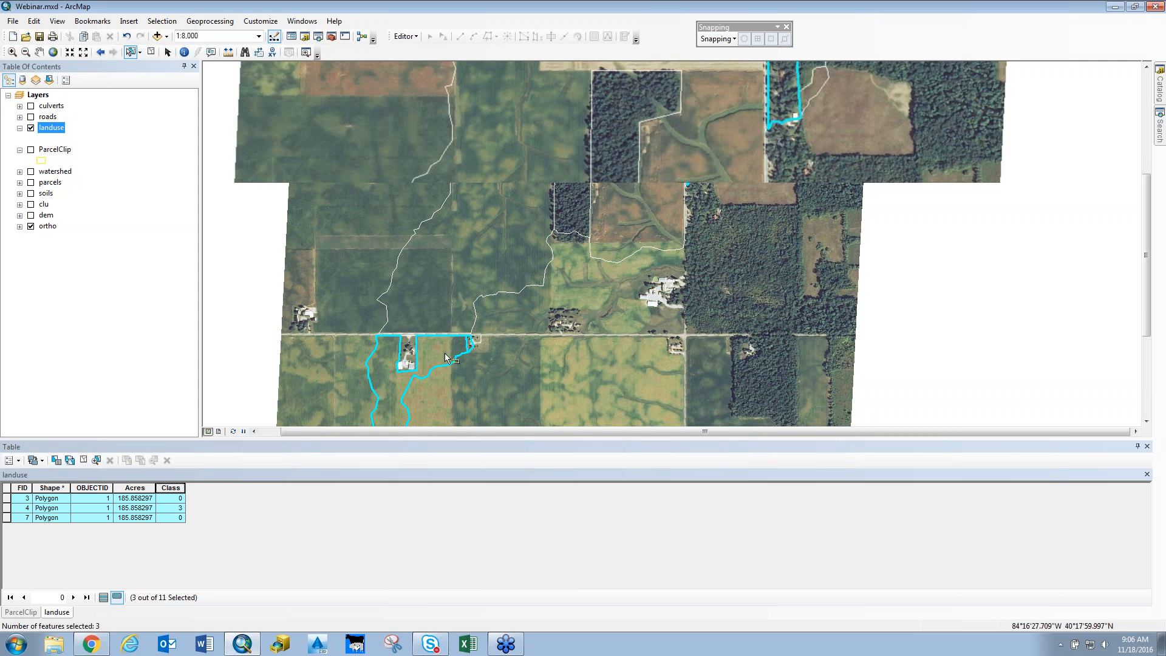
pyautogui.scroll(-3, 445, 352)
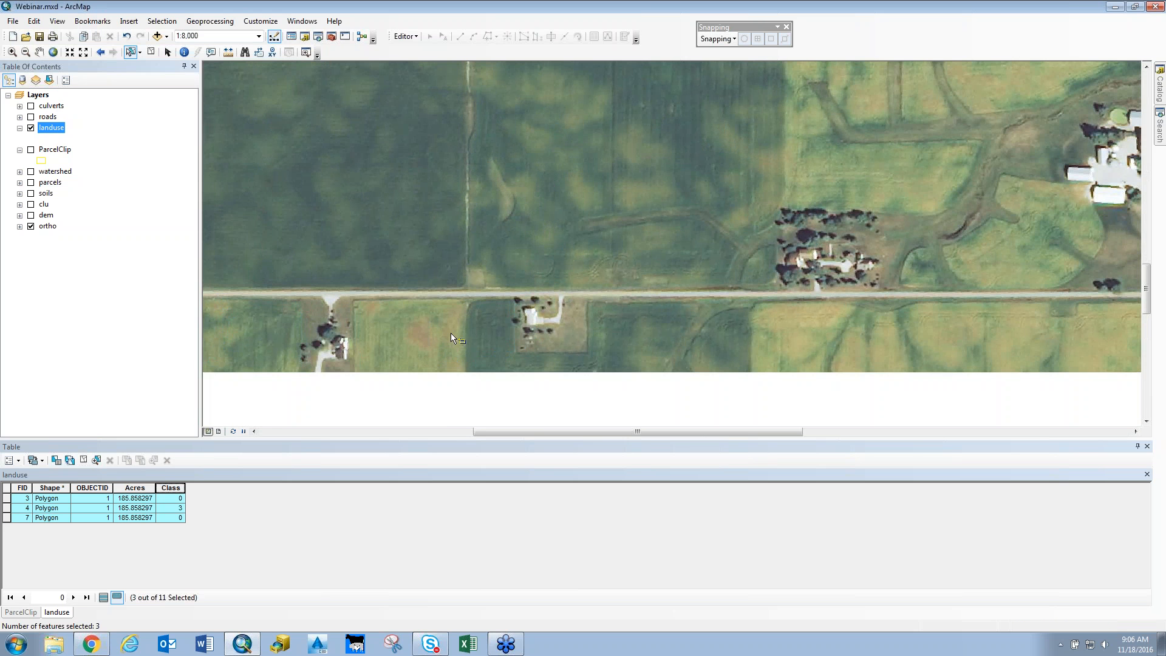
pyautogui.keyDown('shift'); pyautogui.click(444, 352); pyautogui.keyUp('shift')
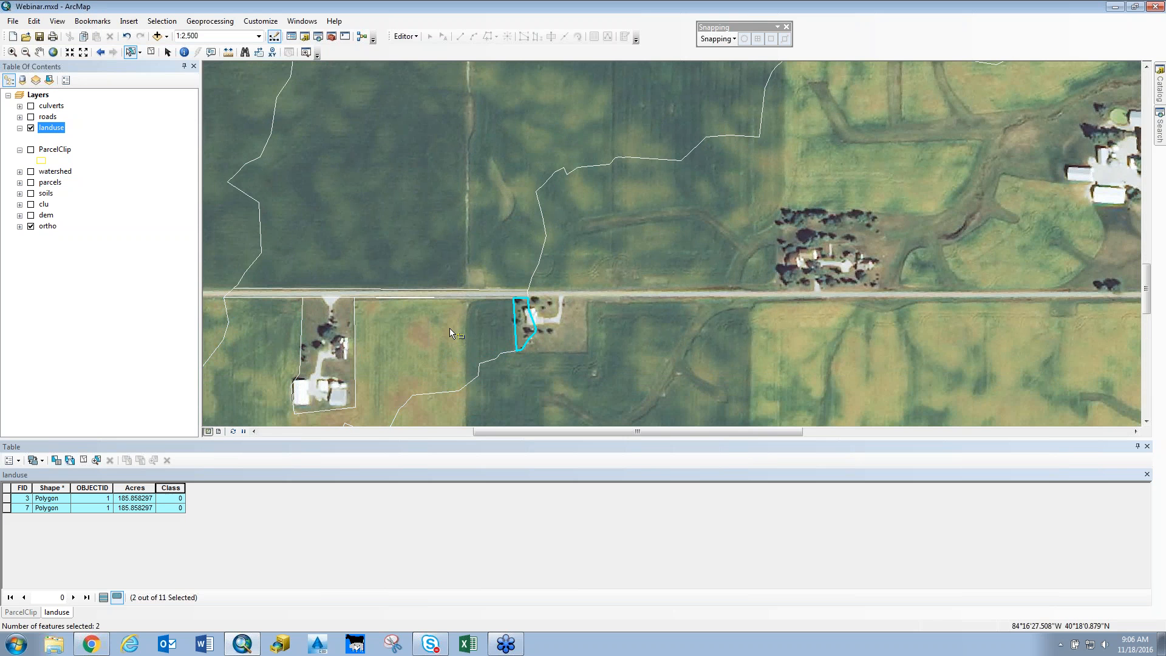
pyautogui.keyDown('shift'); pyautogui.click(473, 174); pyautogui.keyUp('shift')
pyautogui.keyDown('shift'); pyautogui.click(457, 188); pyautogui.keyUp('shift')
pyautogui.keyDown('shift'); pyautogui.click(318, 365); pyautogui.keyUp('shift')
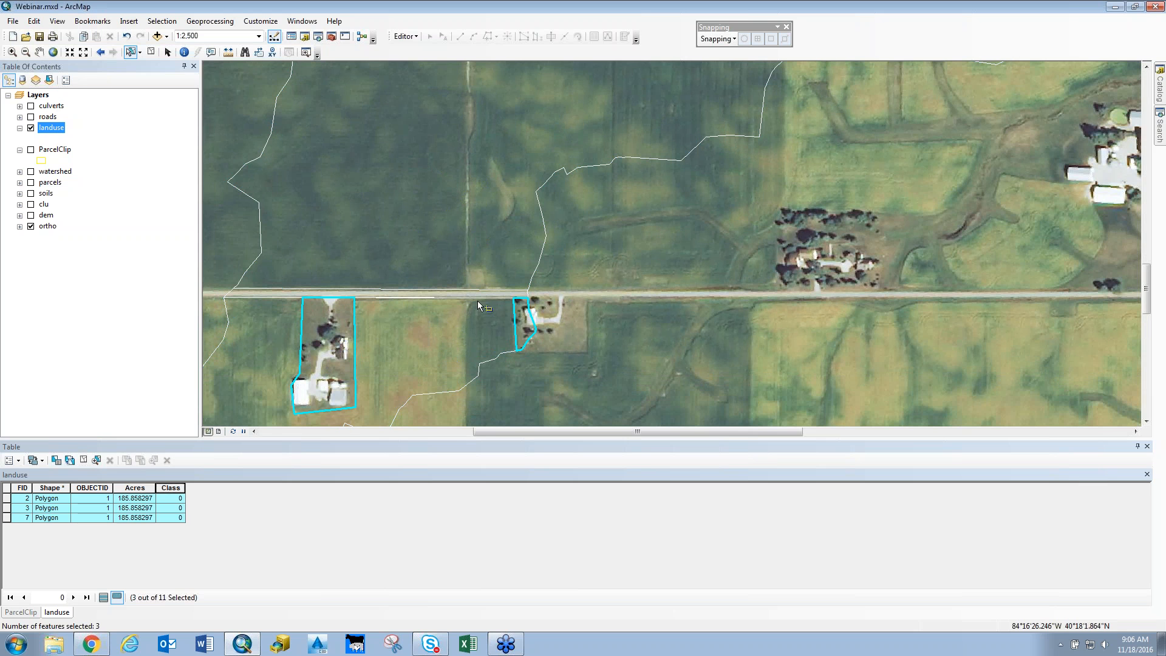
pyautogui.scroll(5, 621, 267)
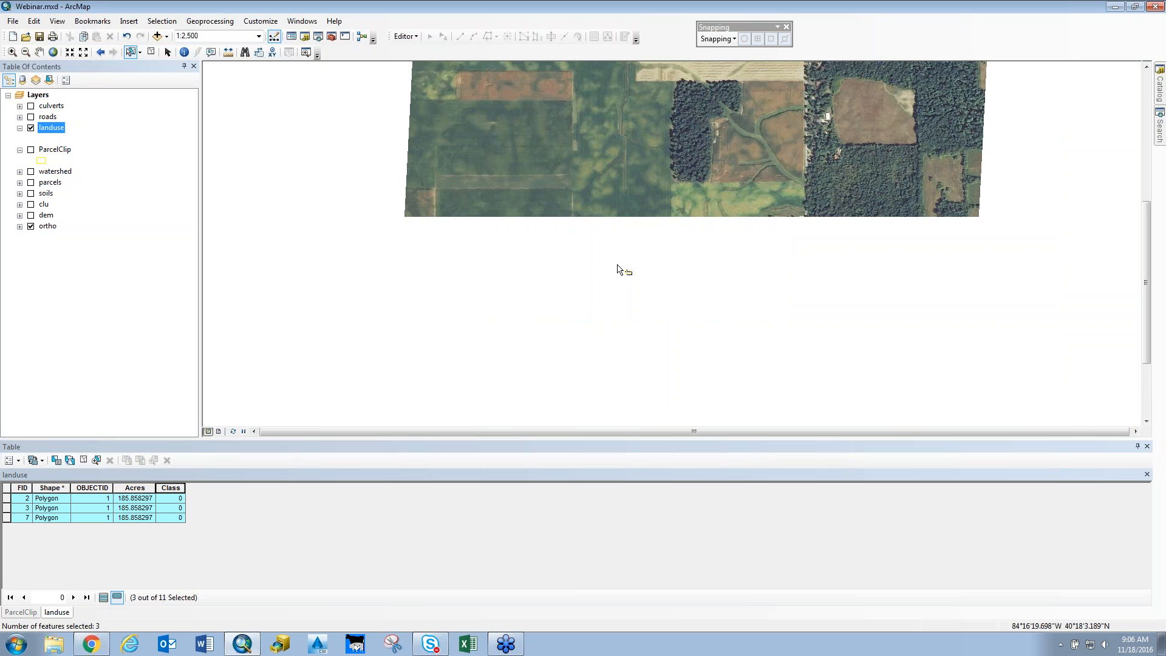
pyautogui.moveTo(681, 212); pyautogui.dragTo(611, 255)
# - Calculate the Class field of the three selected homestead polygons as 2
pyautogui.rightClick(171, 488)
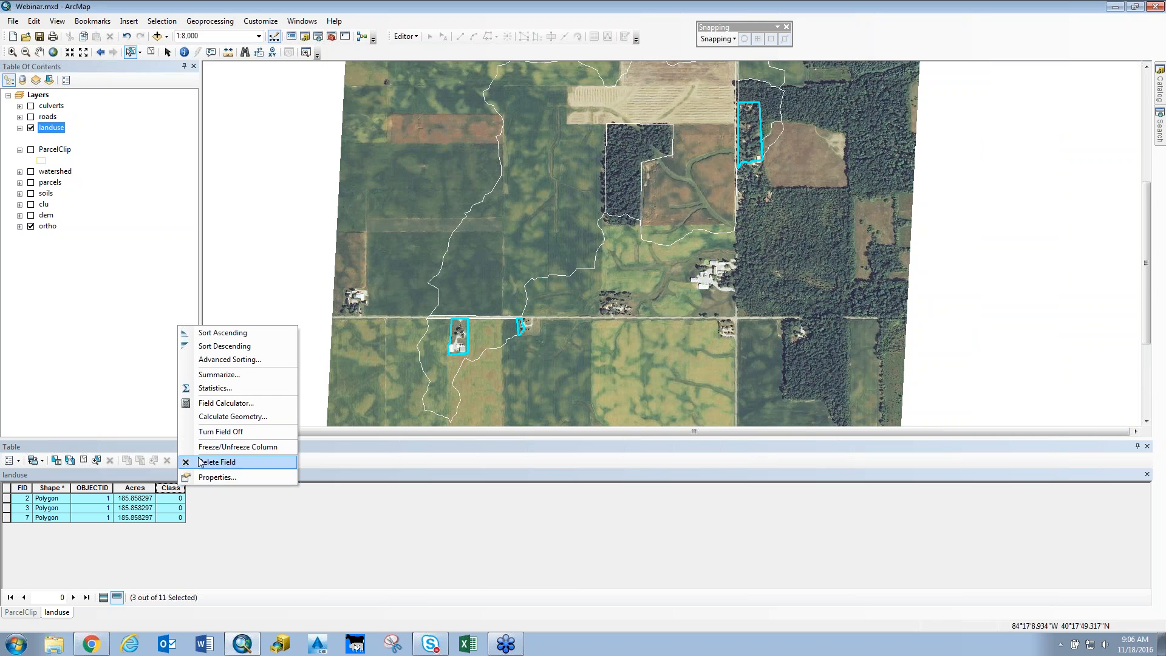
pyautogui.click(211, 403)
pyautogui.write('1')
pyautogui.hotkey('ctrl', 'a')
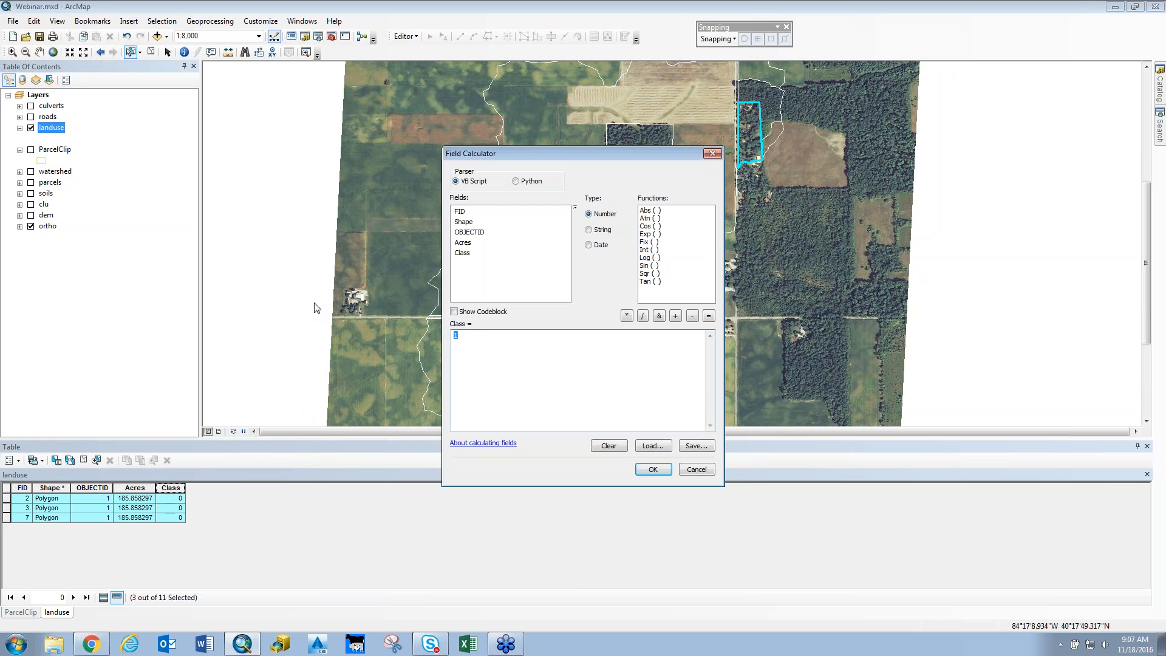
pyautogui.write('2')
pyautogui.click(653, 470)
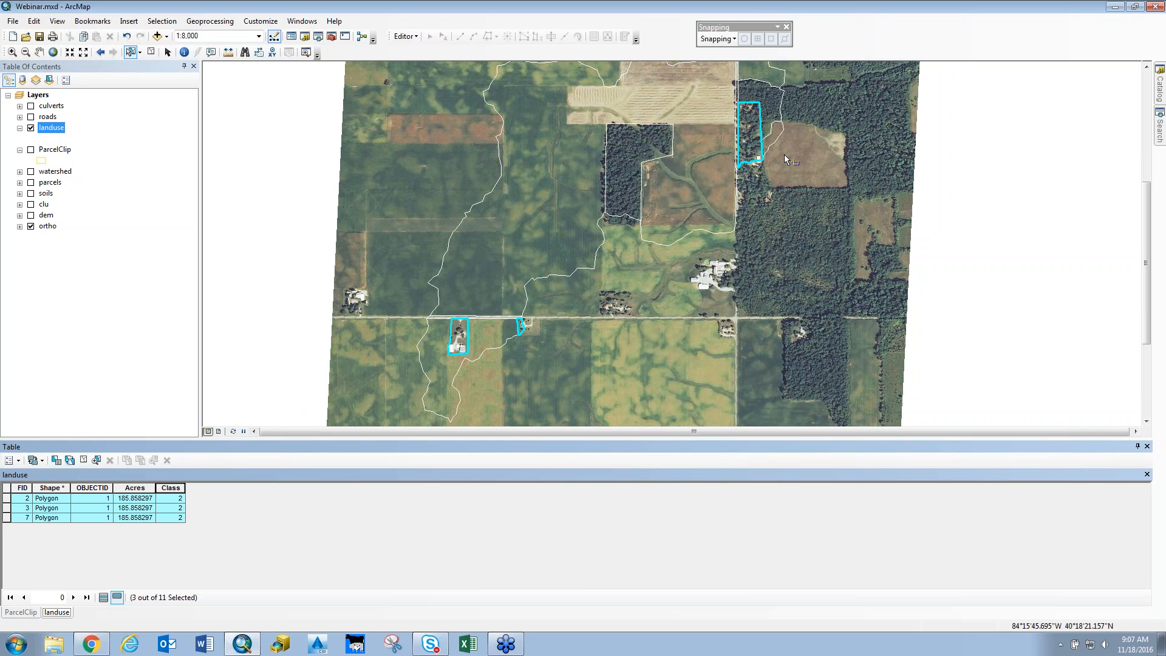
# - Select the two woodland polygons and calculate their Class field as 4
pyautogui.click(641, 142)
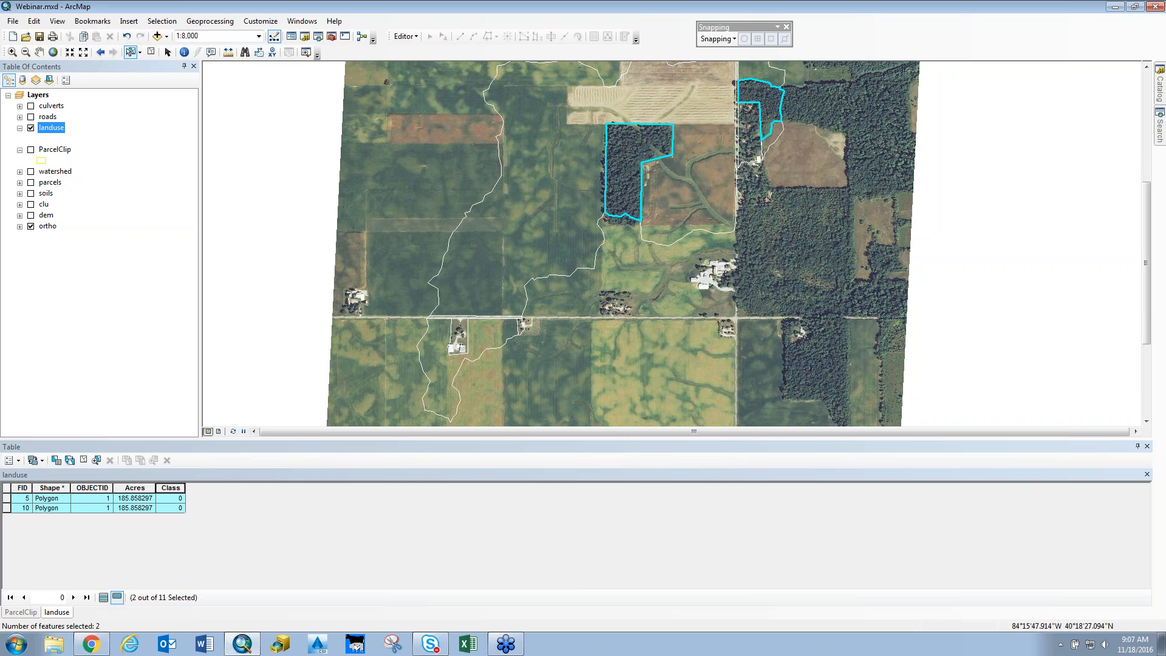
pyautogui.rightClick(170, 490)
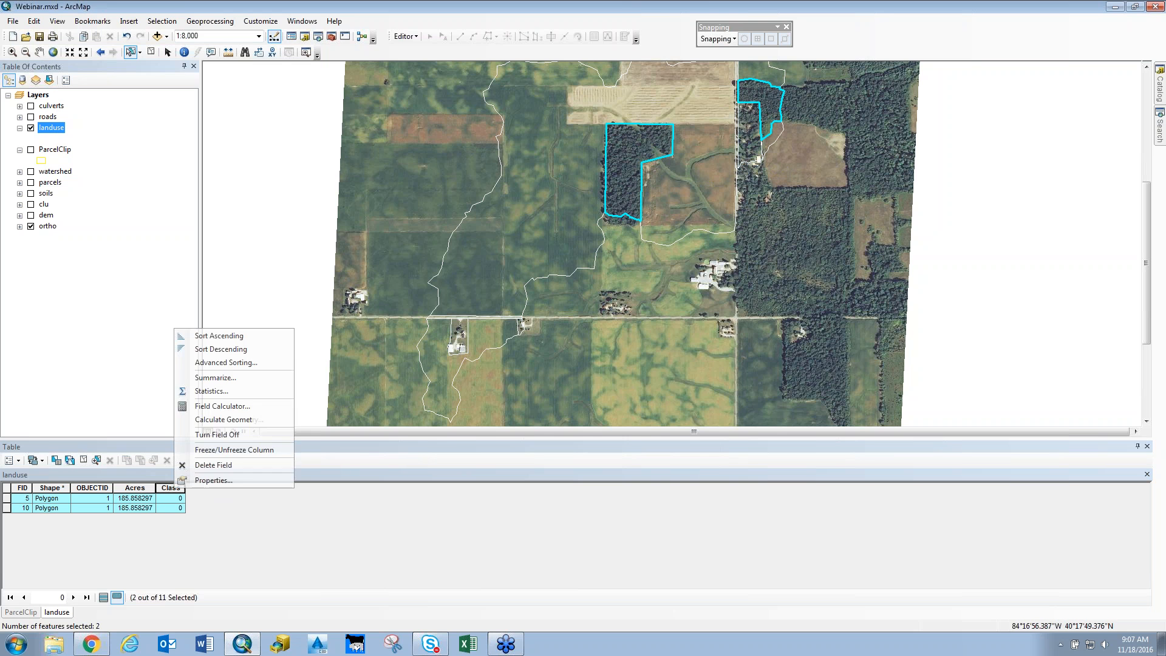
pyautogui.click(210, 410)
pyautogui.click(464, 342)
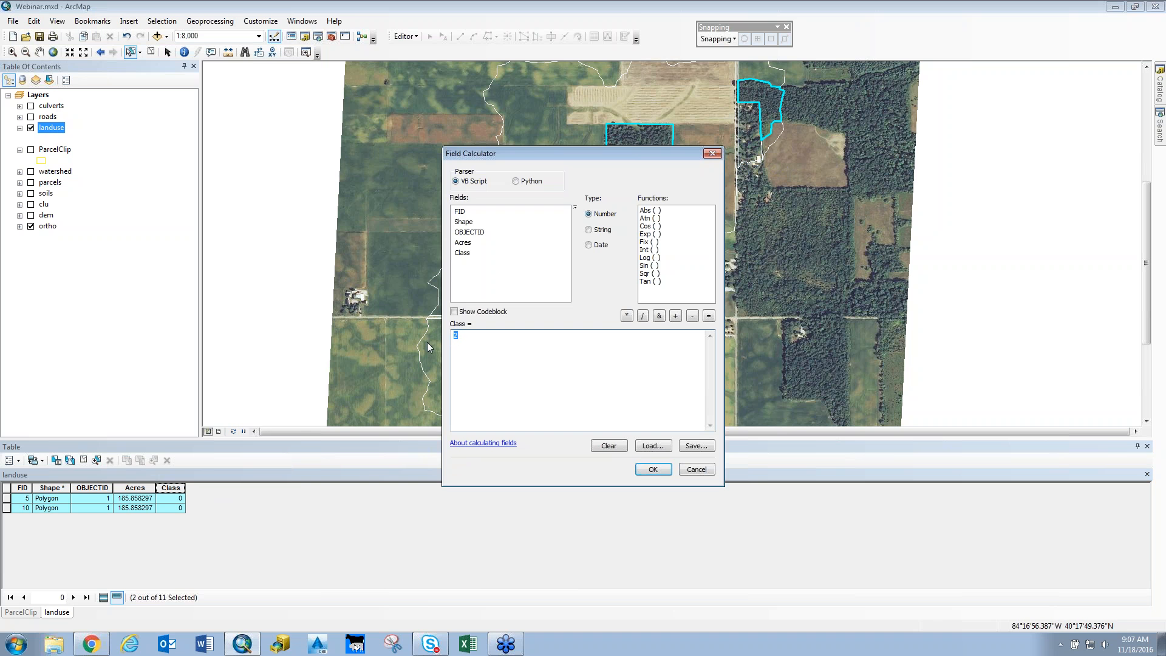
pyautogui.click(653, 470)
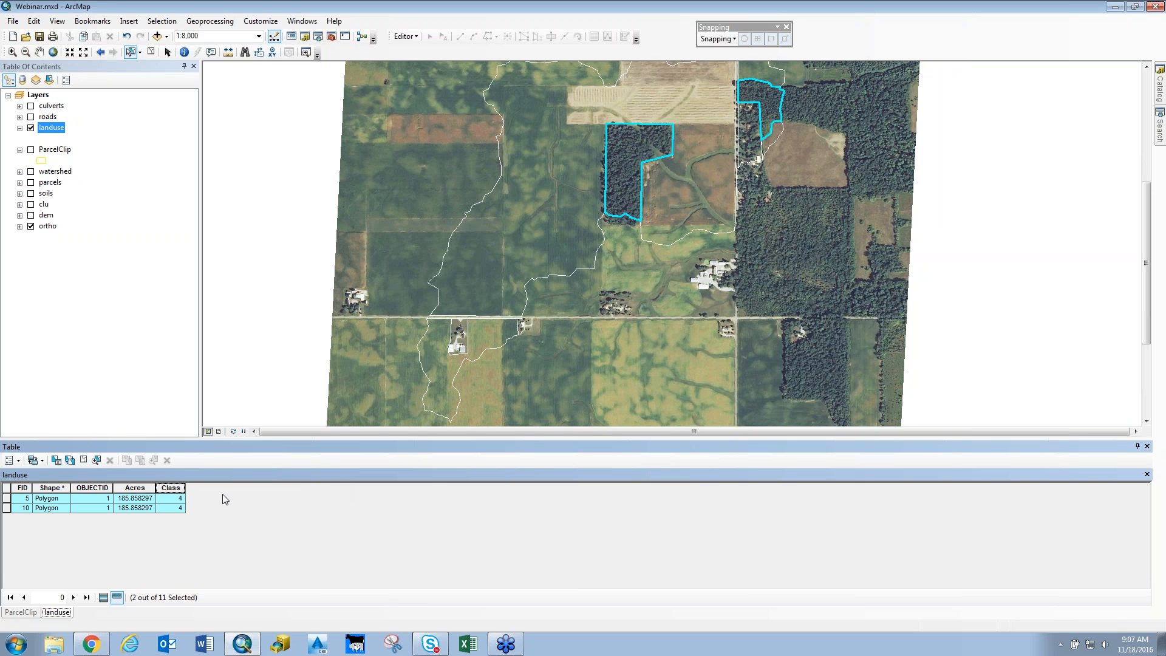
# - Show all records of the landuse table and sort them by Class in ascending order
pyautogui.click(105, 599)
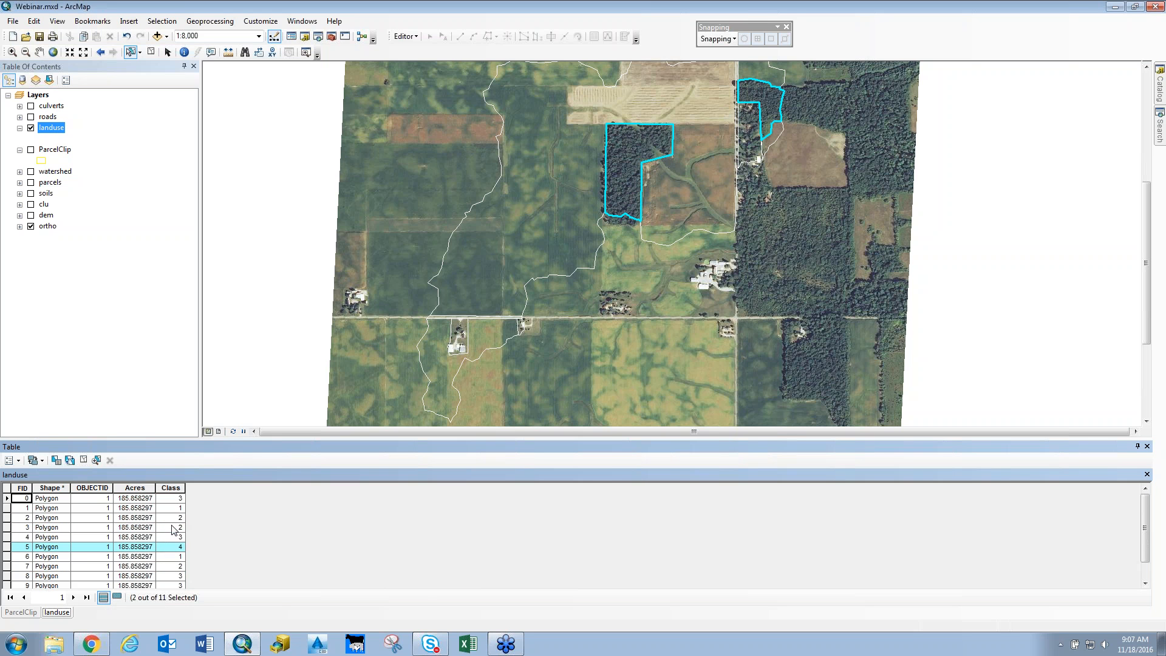
pyautogui.doubleClick(170, 488)
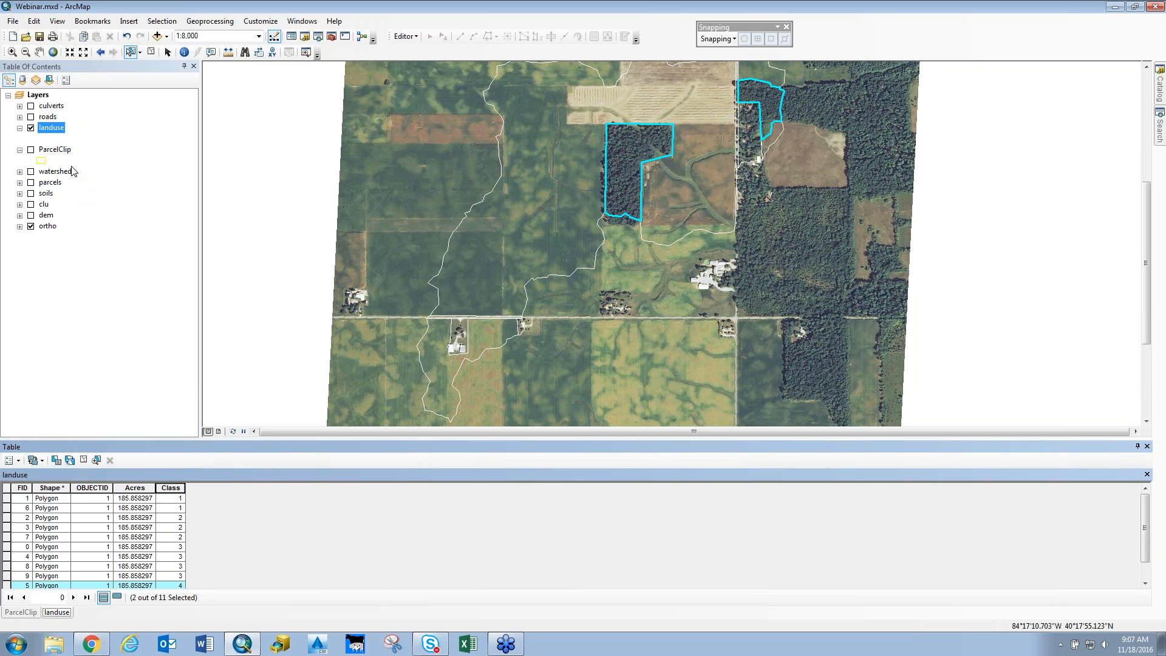
# - Symbolize the landuse layer by unique values of the Class field, adding all values and turning off the all-other-values symbol
pyautogui.rightClick(58, 129)
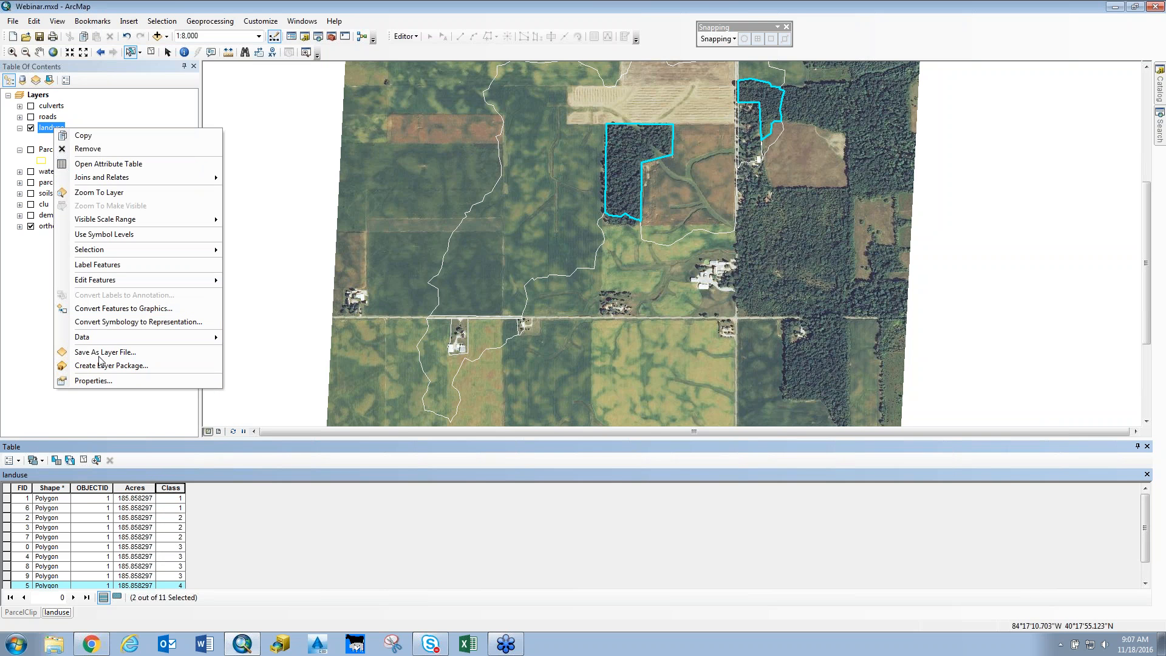
pyautogui.click(88, 124)
pyautogui.rightClick(54, 129)
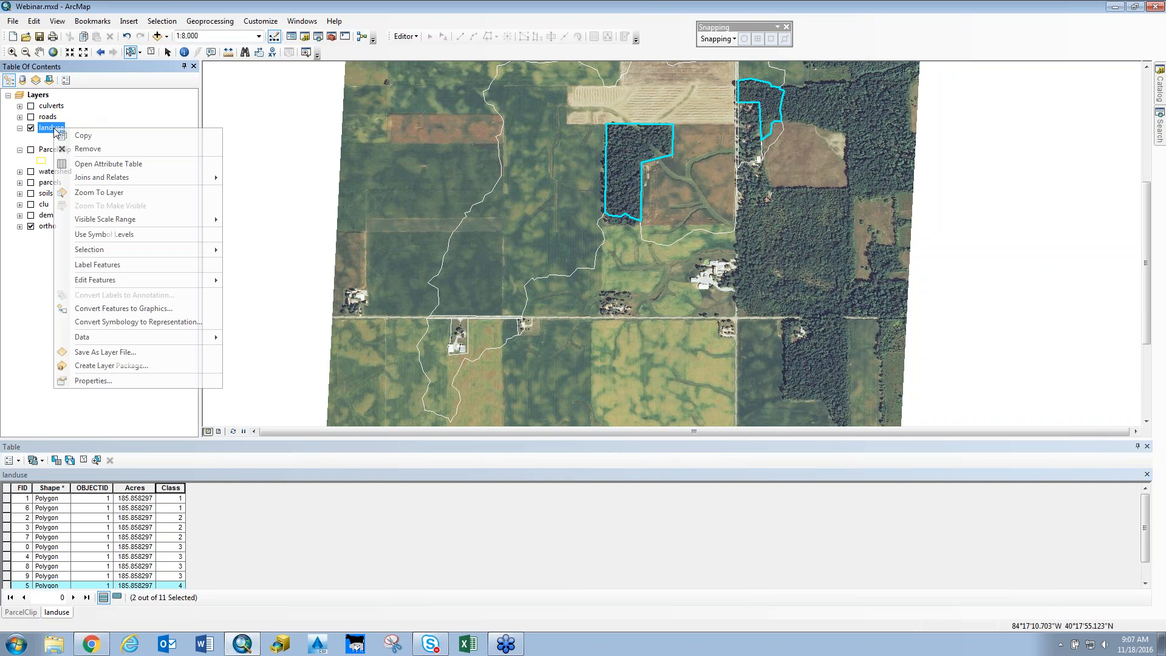
pyautogui.click(93, 381)
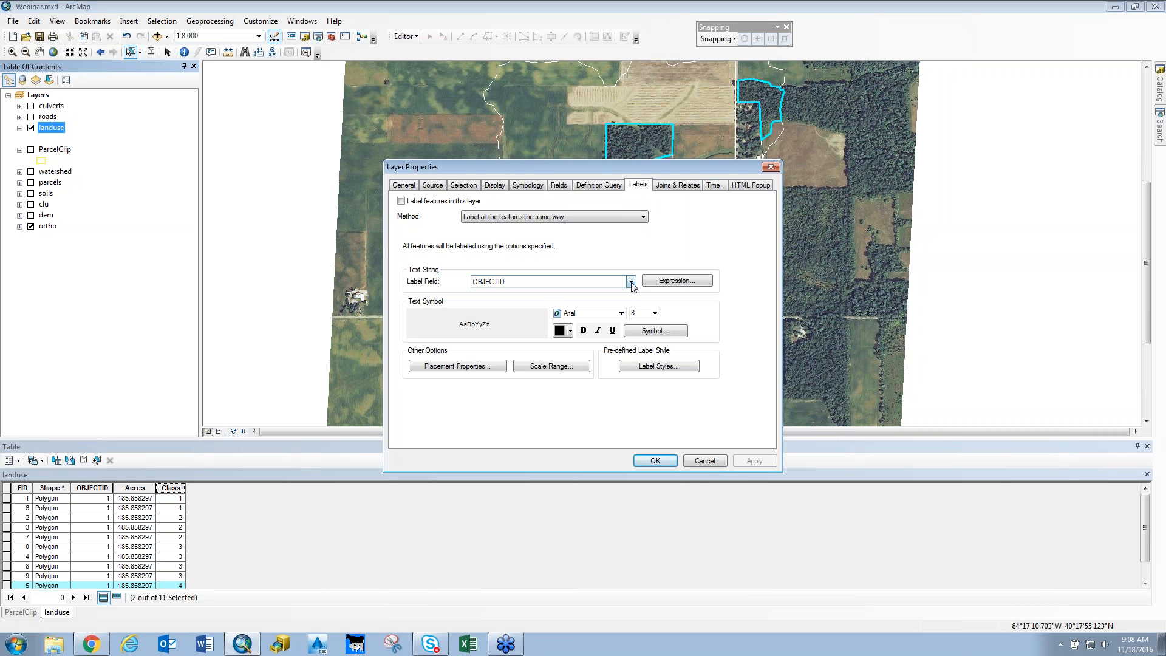
pyautogui.click(528, 185)
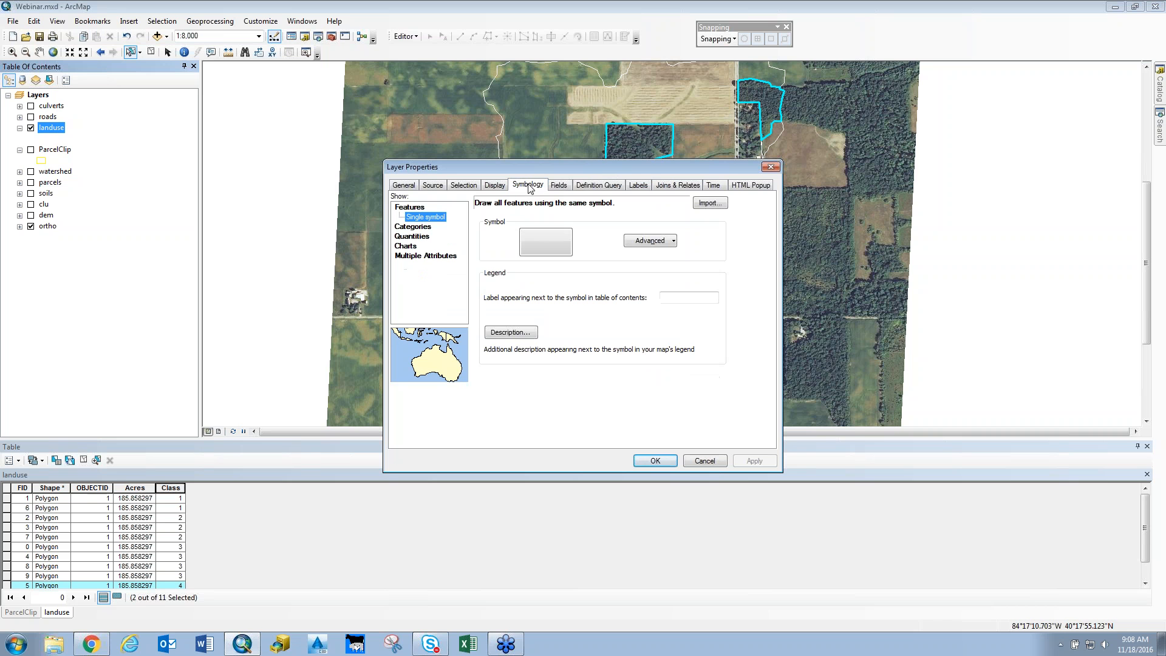
pyautogui.click(417, 227)
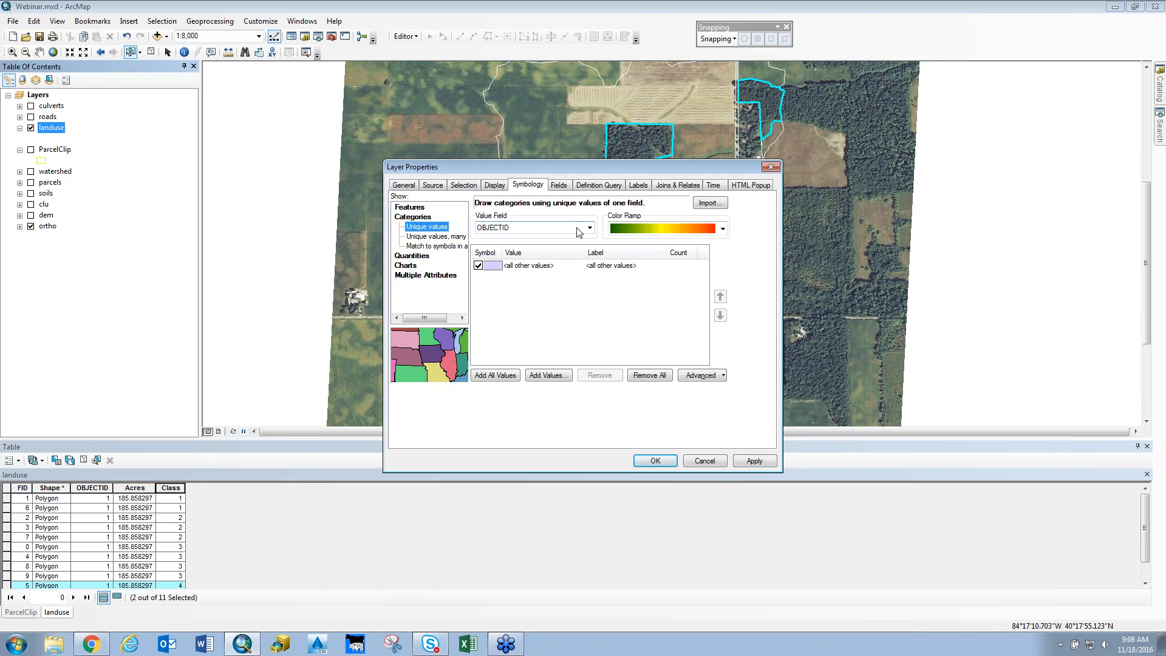
pyautogui.click(590, 230)
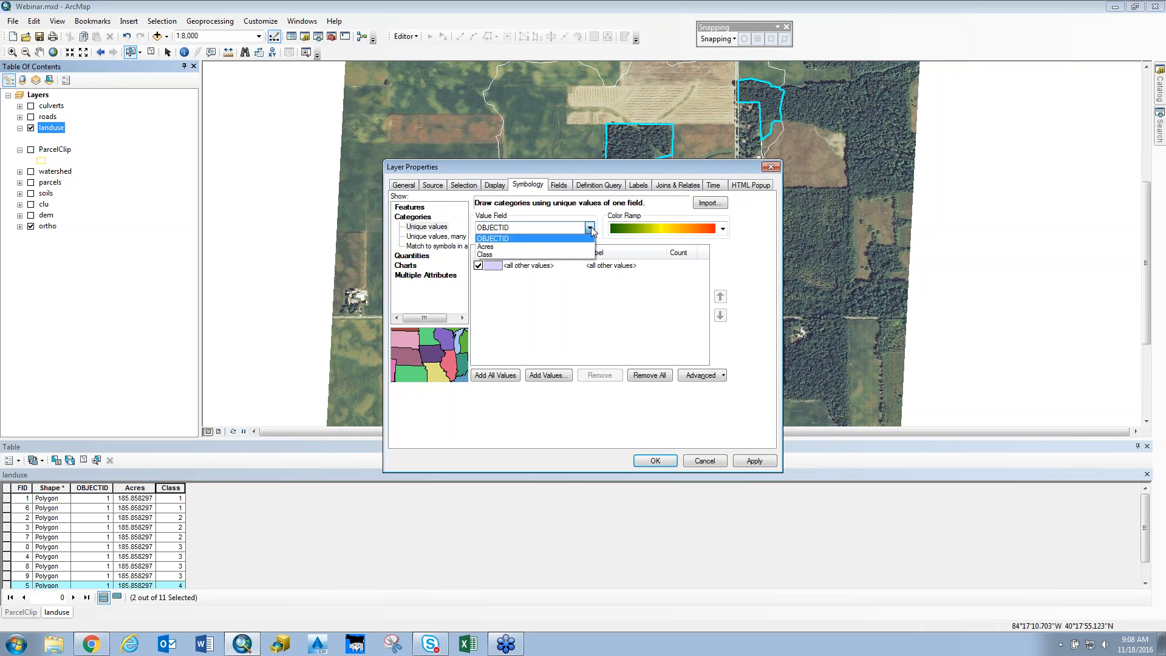
pyautogui.click(491, 255)
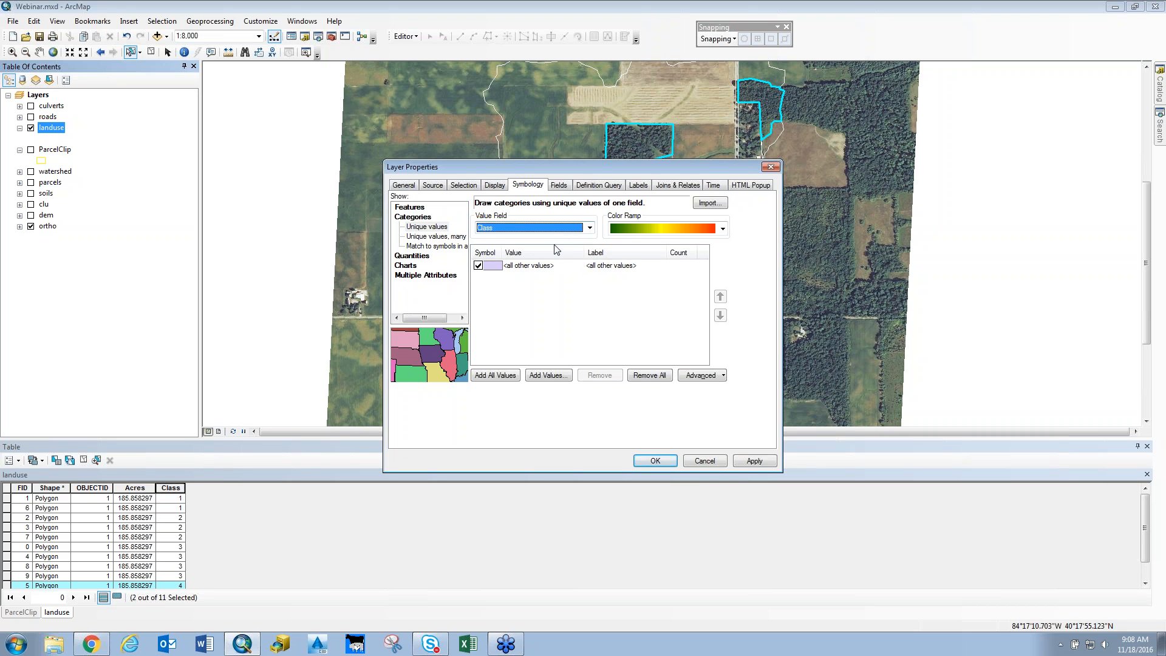
pyautogui.click(478, 266)
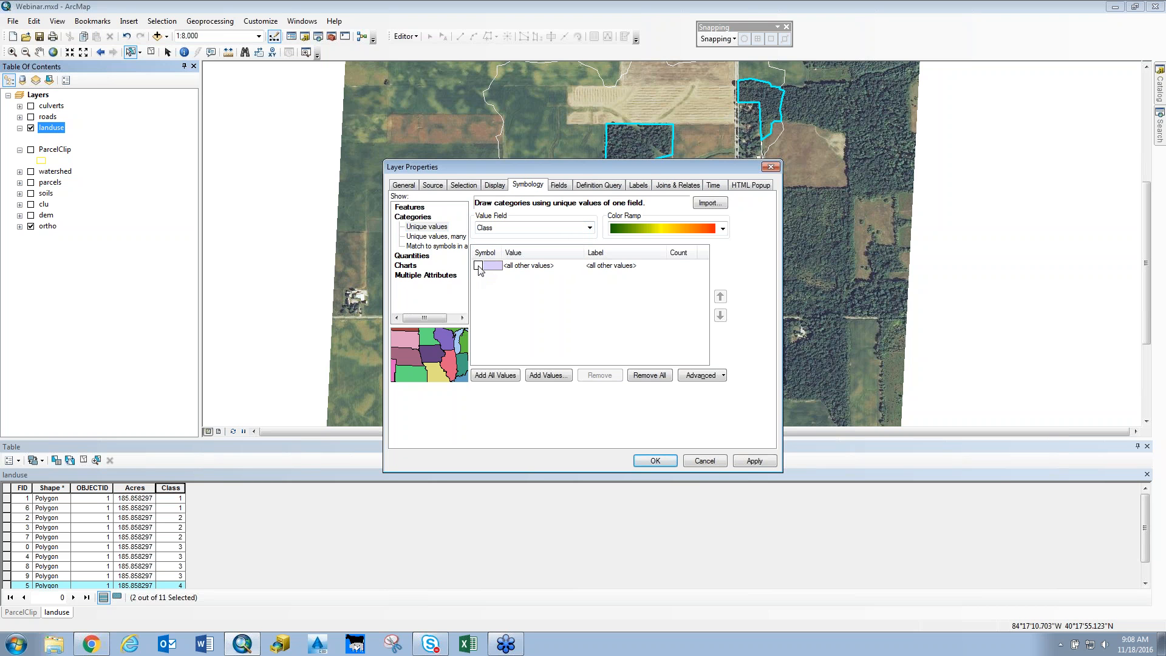
pyautogui.click(498, 376)
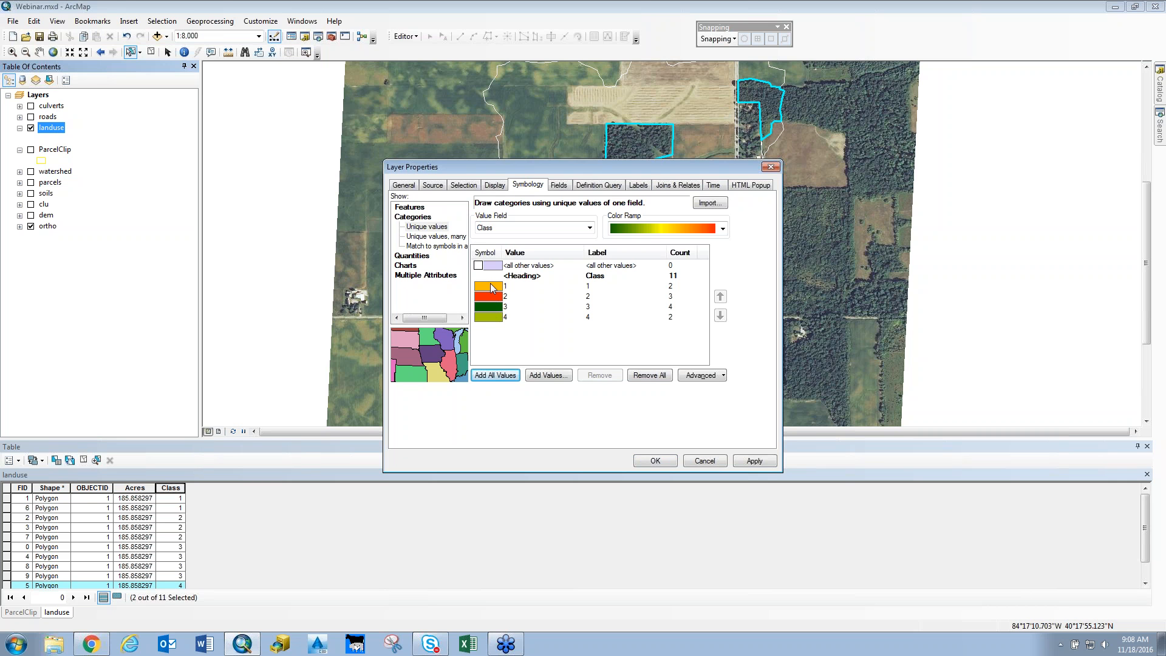
# - Change the fill color of the class 1 symbol to red
pyautogui.doubleClick(493, 290)
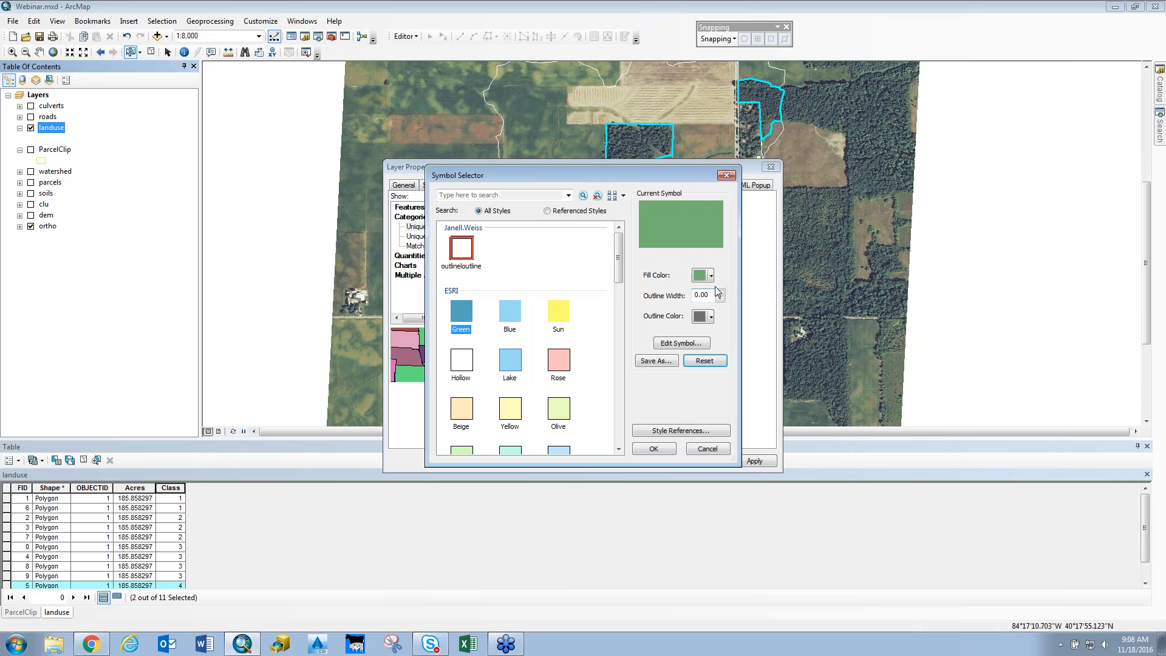
pyautogui.click(709, 276)
pyautogui.click(708, 331)
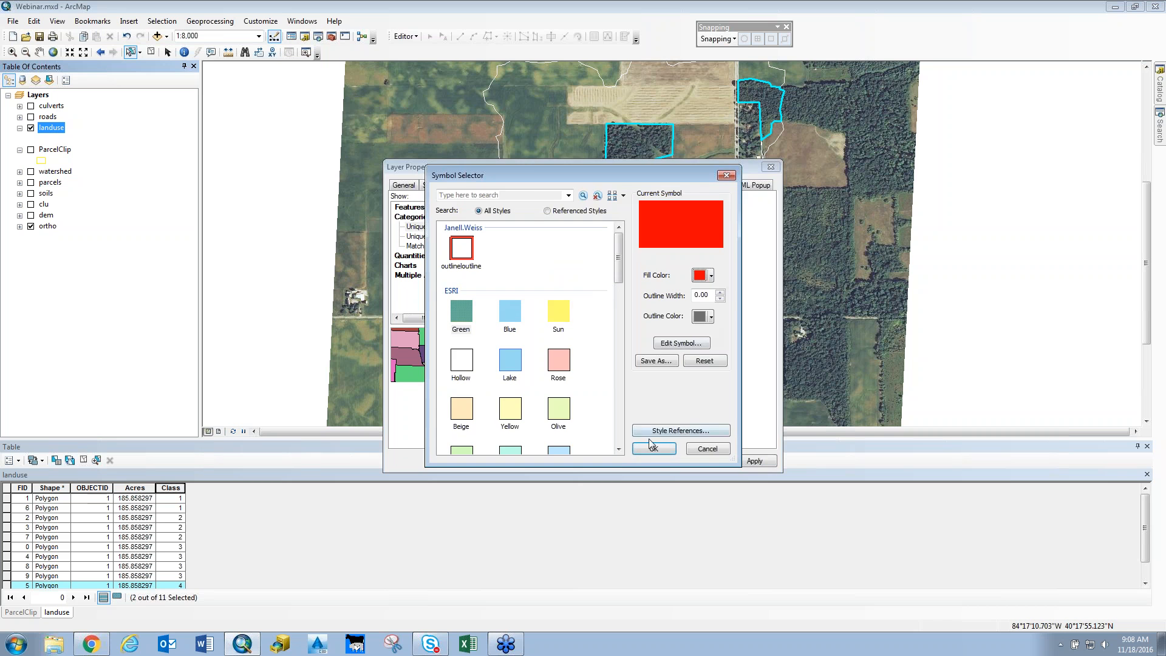
pyautogui.click(653, 449)
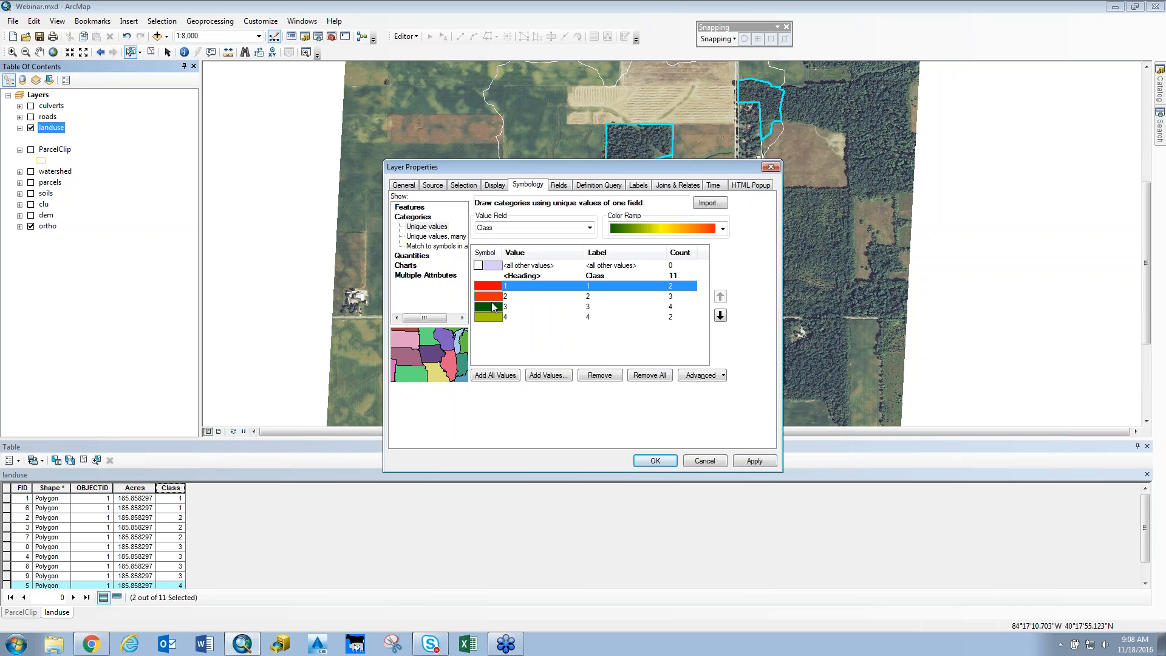
# - Change the fill color of the class 4 symbol to dark green
pyautogui.doubleClick(494, 317)
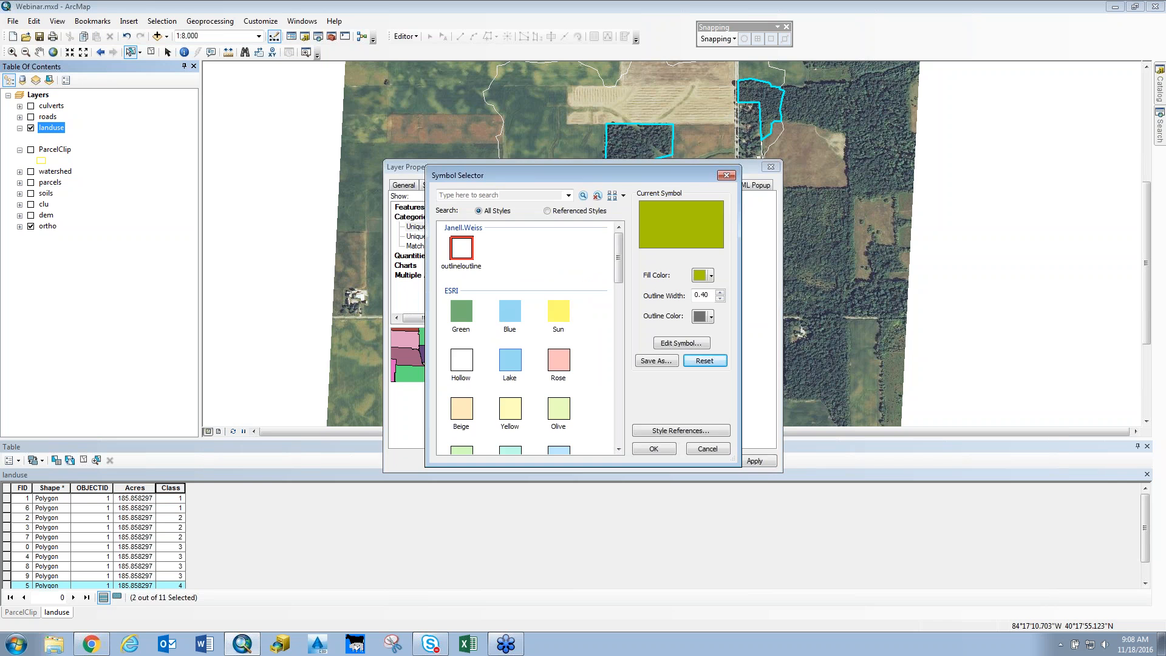
pyautogui.click(710, 277)
pyautogui.click(774, 362)
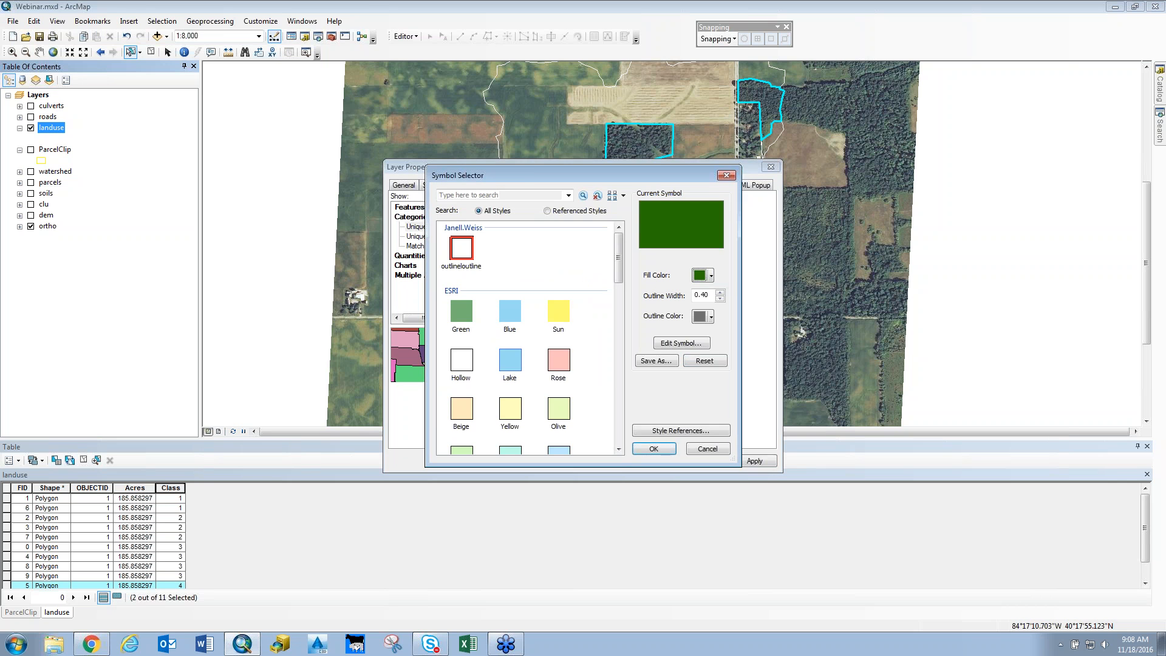
pyautogui.click(654, 448)
# - Change the fill color of the class 3 symbol to yellow and apply the symbology to the landuse layer
pyautogui.doubleClick(496, 306)
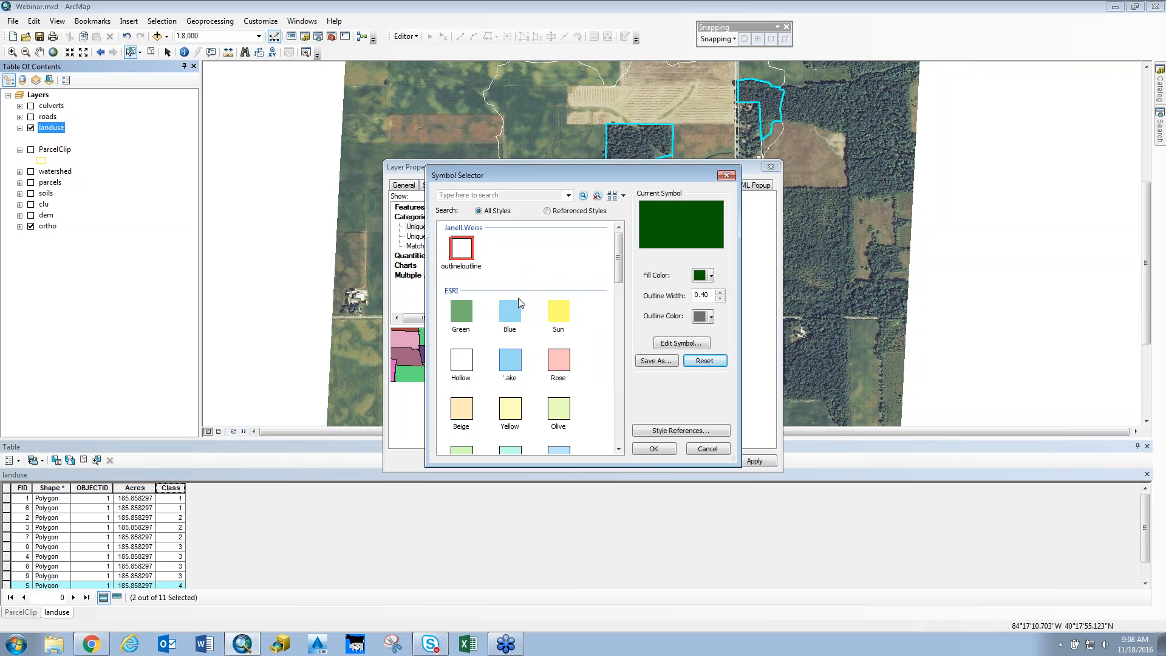
pyautogui.click(710, 278)
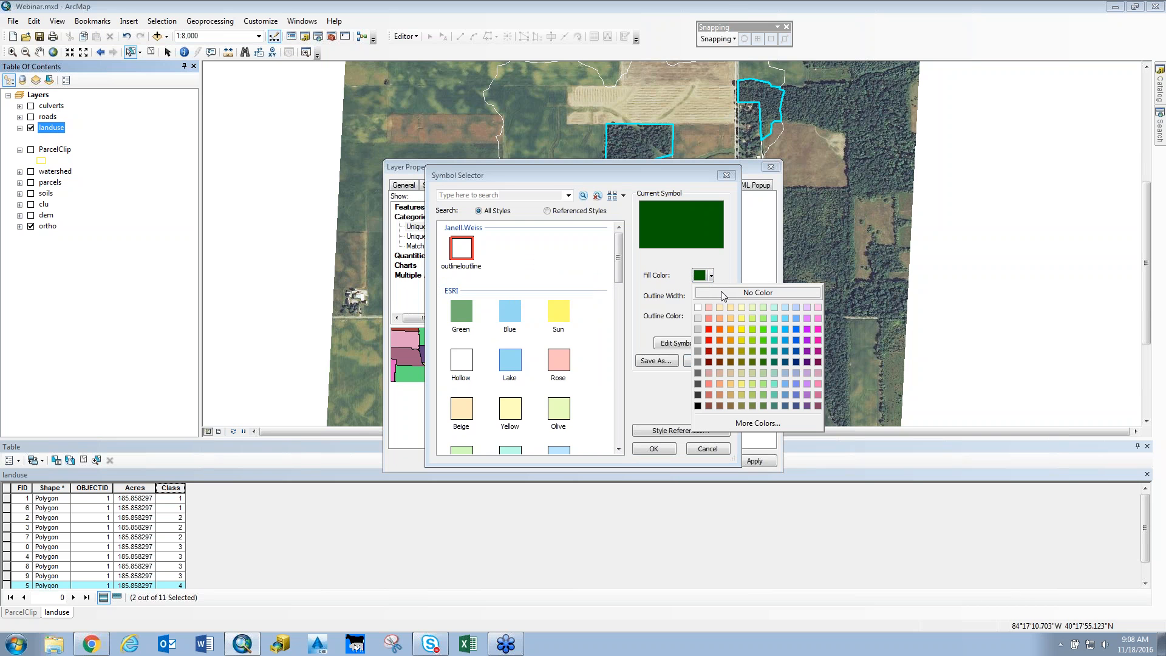
pyautogui.click(742, 339)
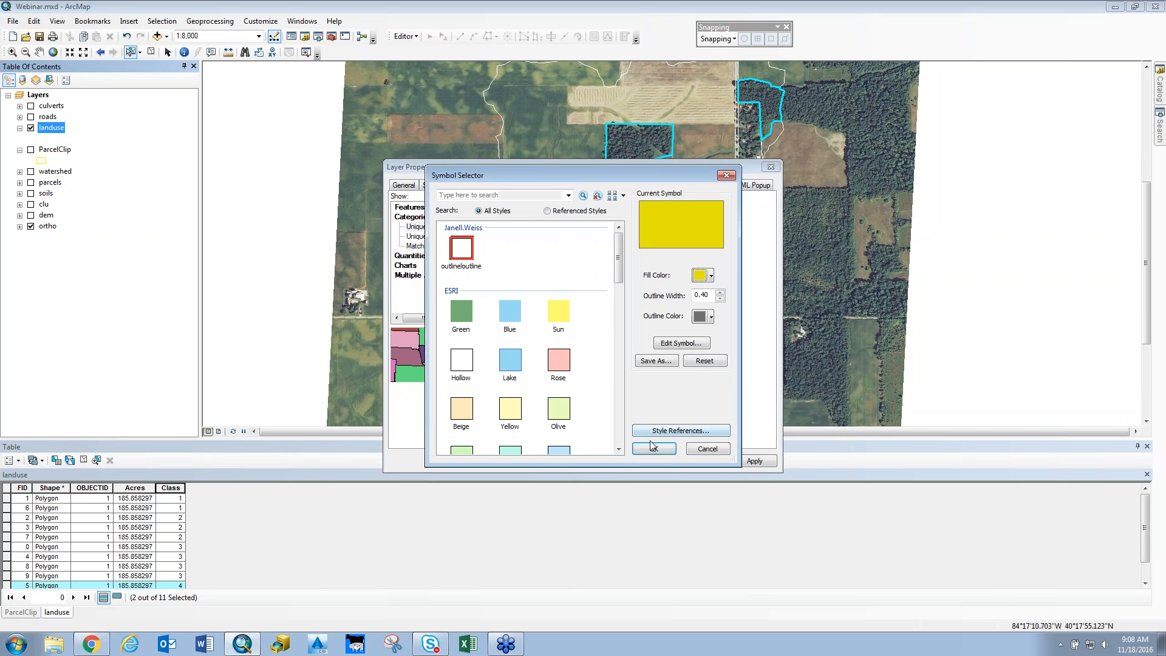
pyautogui.click(653, 448)
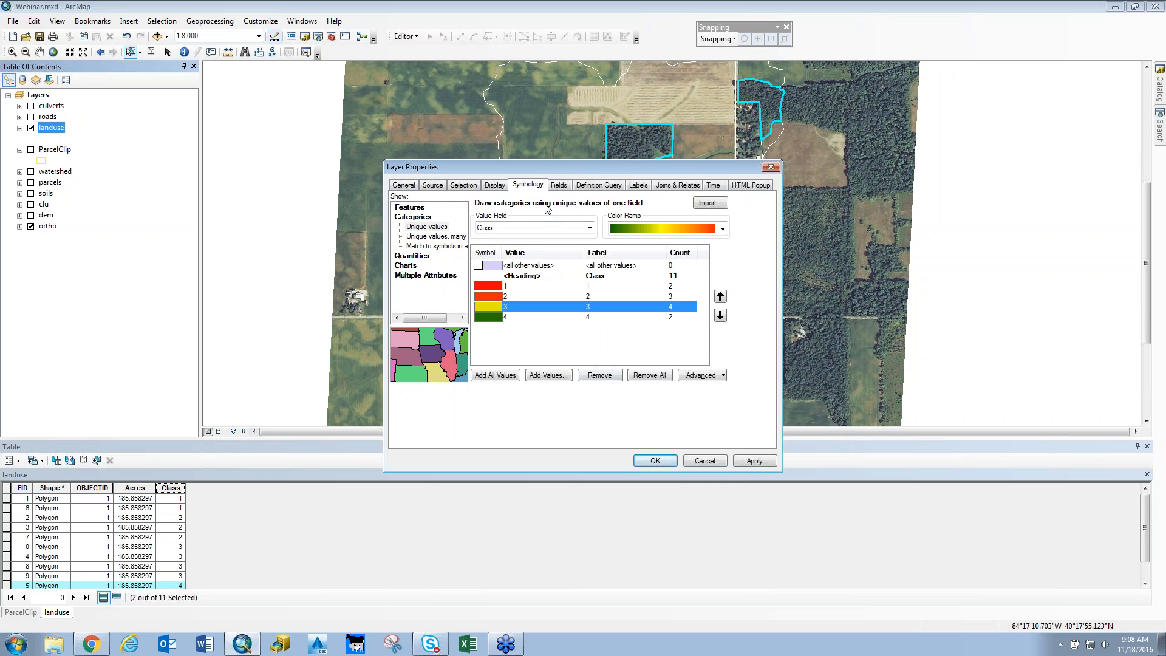
pyautogui.click(754, 461)
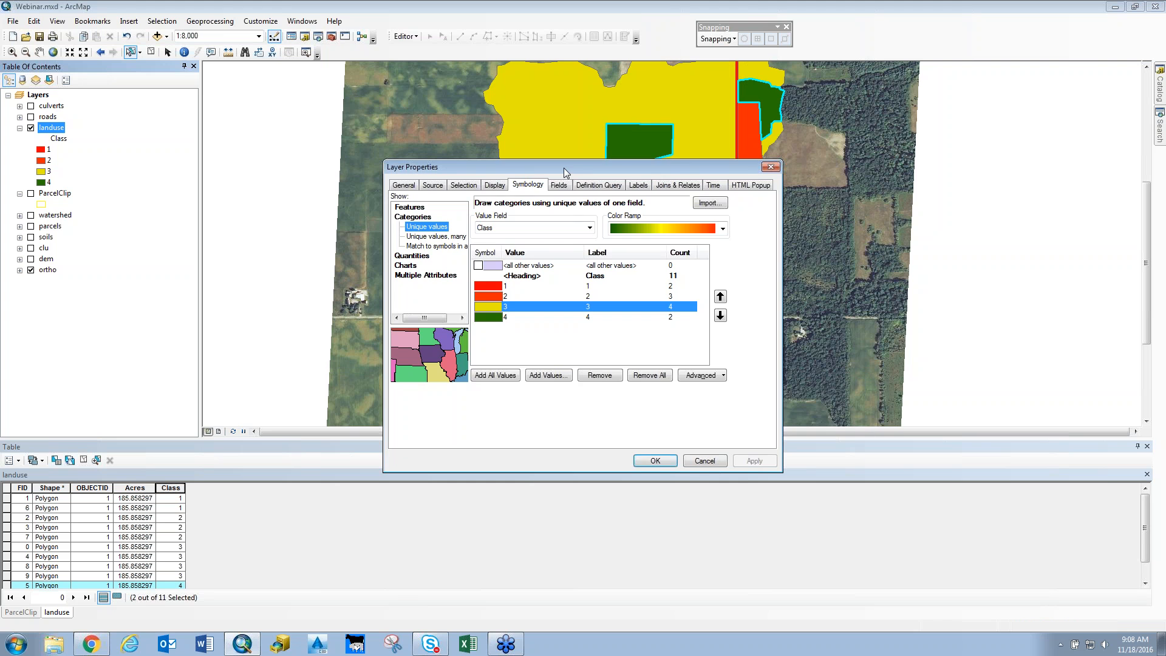
# - Set the landuse layer's display transparency to 40%
pyautogui.moveTo(564, 168); pyautogui.dragTo(720, 182)
pyautogui.click(651, 200)
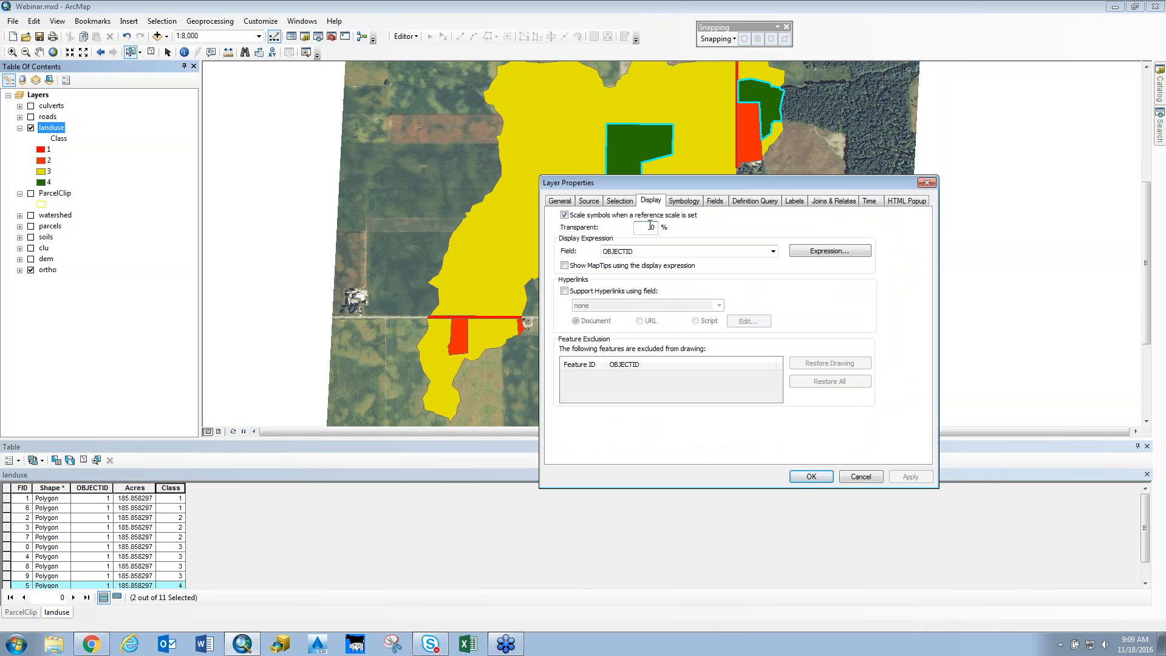
pyautogui.doubleClick(651, 227)
pyautogui.write('40')
pyautogui.click(901, 478)
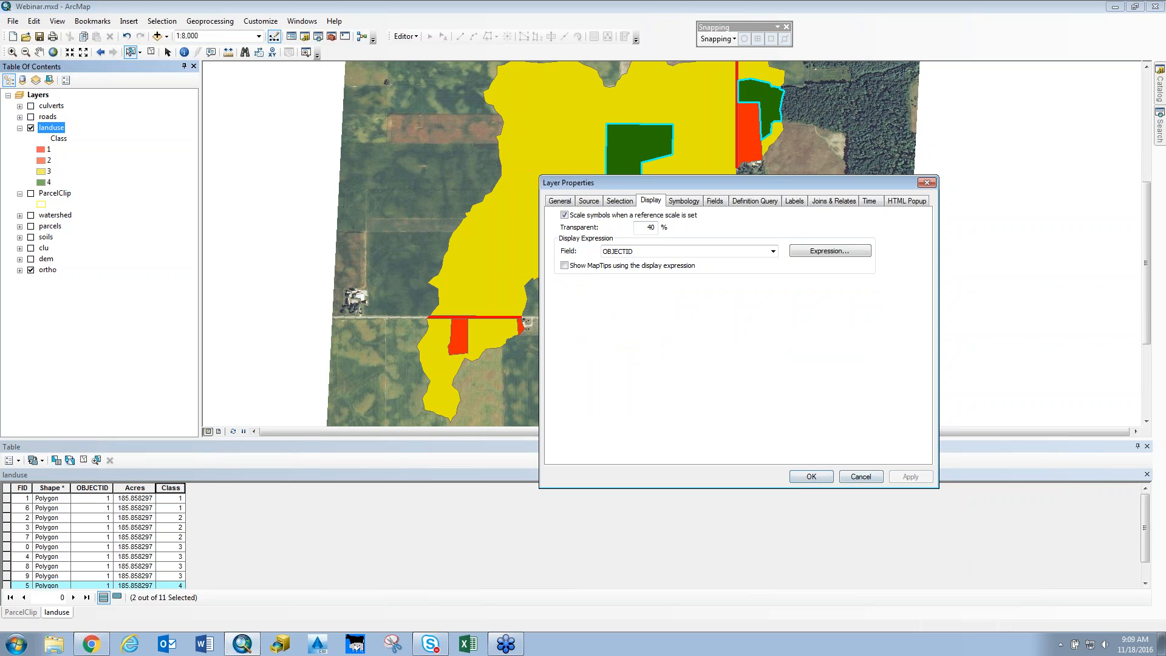
pyautogui.click(812, 477)
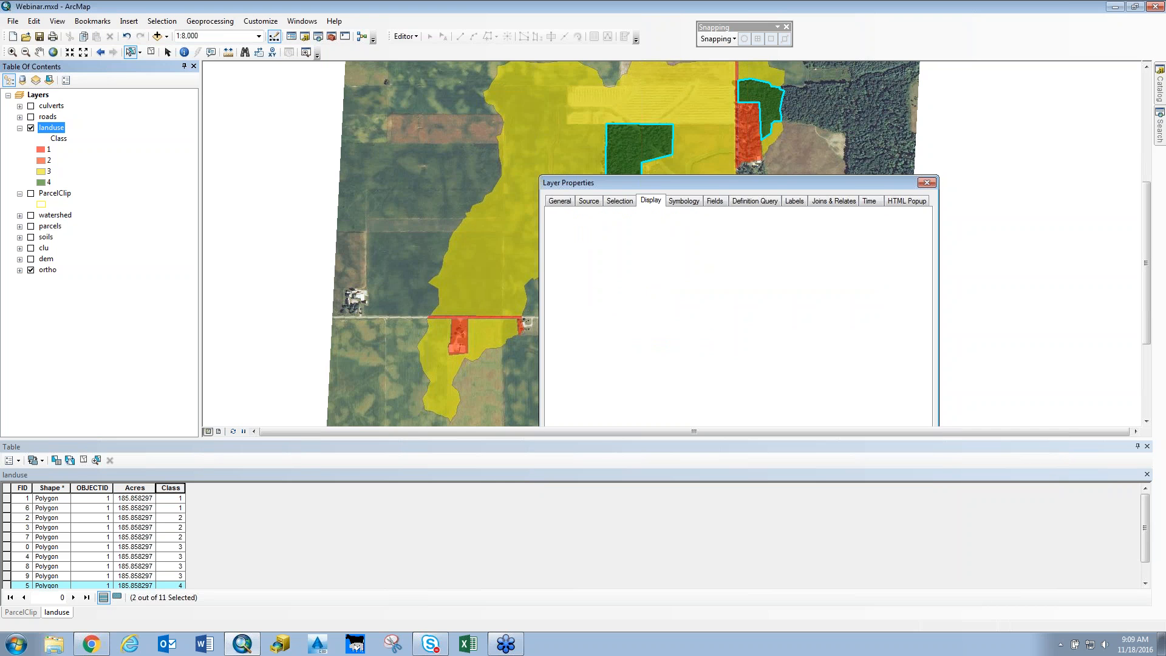
# - Calculate the area in US acres into the Acres field for the selected landuse records
pyautogui.rightClick(141, 488)
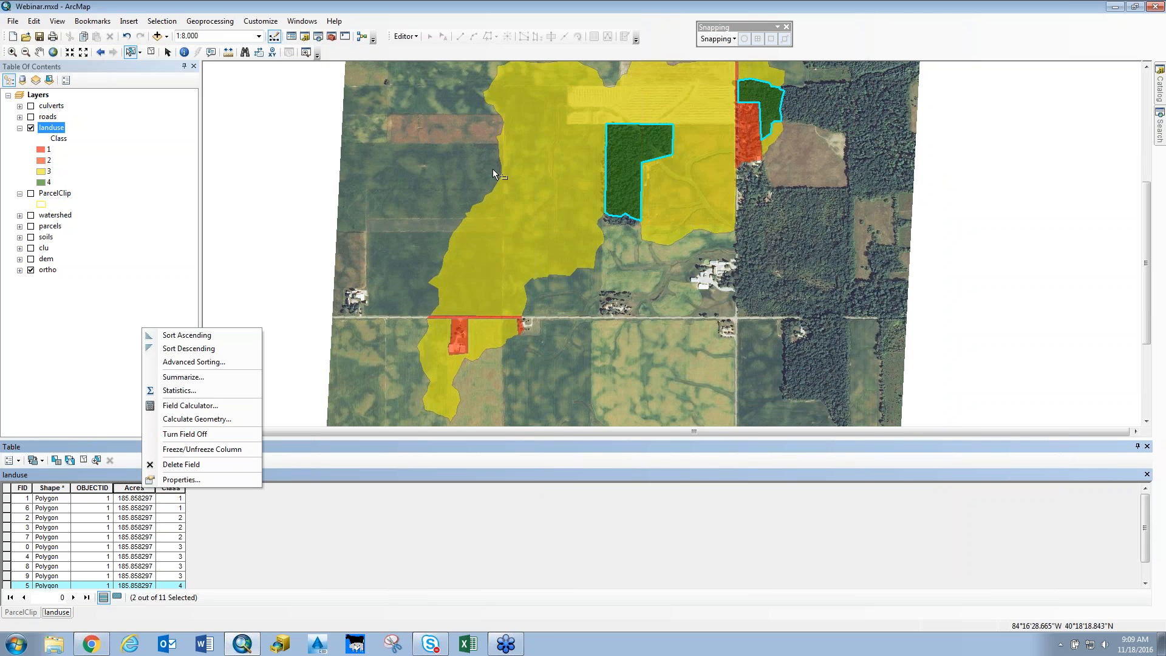
pyautogui.click(197, 421)
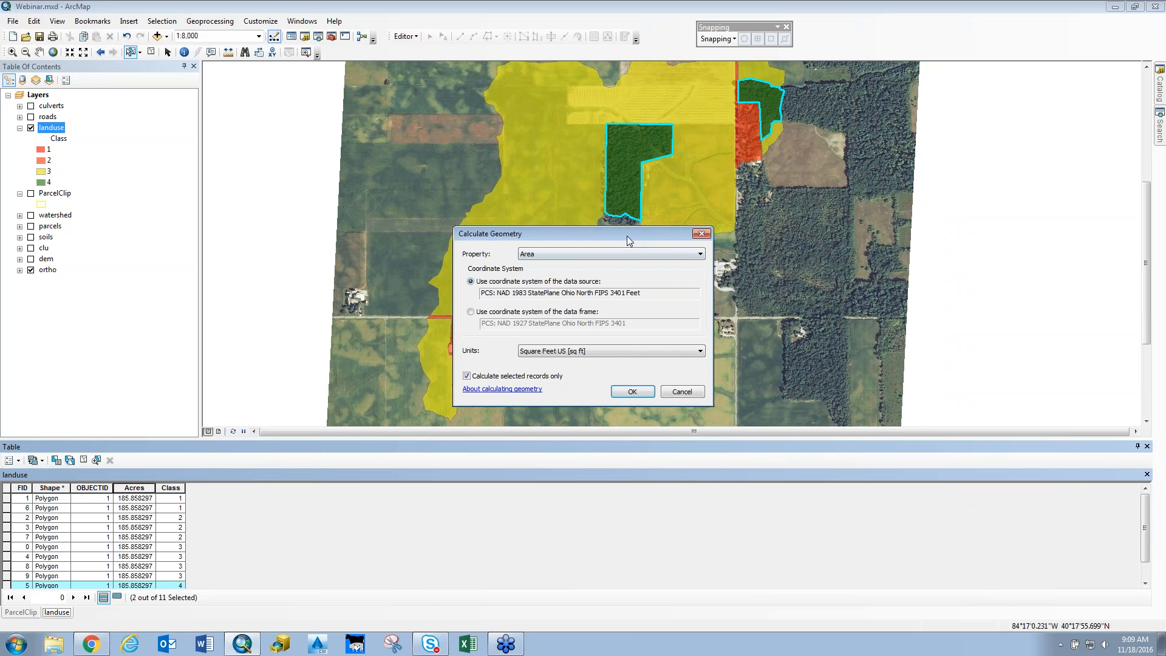
pyautogui.click(553, 355)
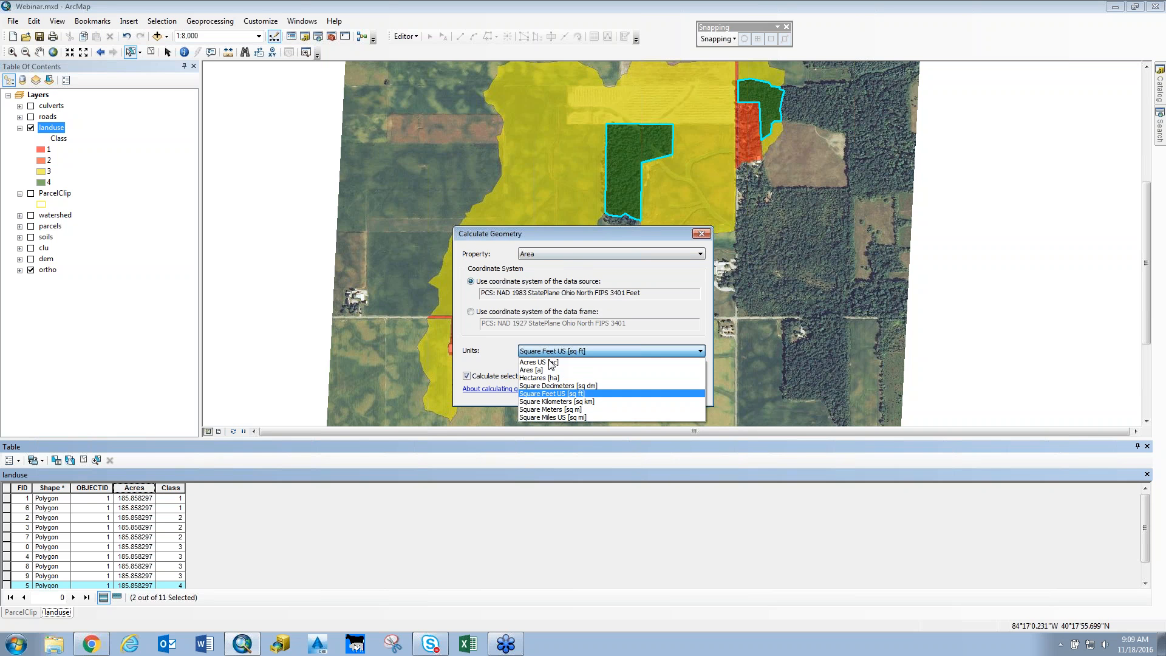
pyautogui.click(553, 392)
pyautogui.click(632, 393)
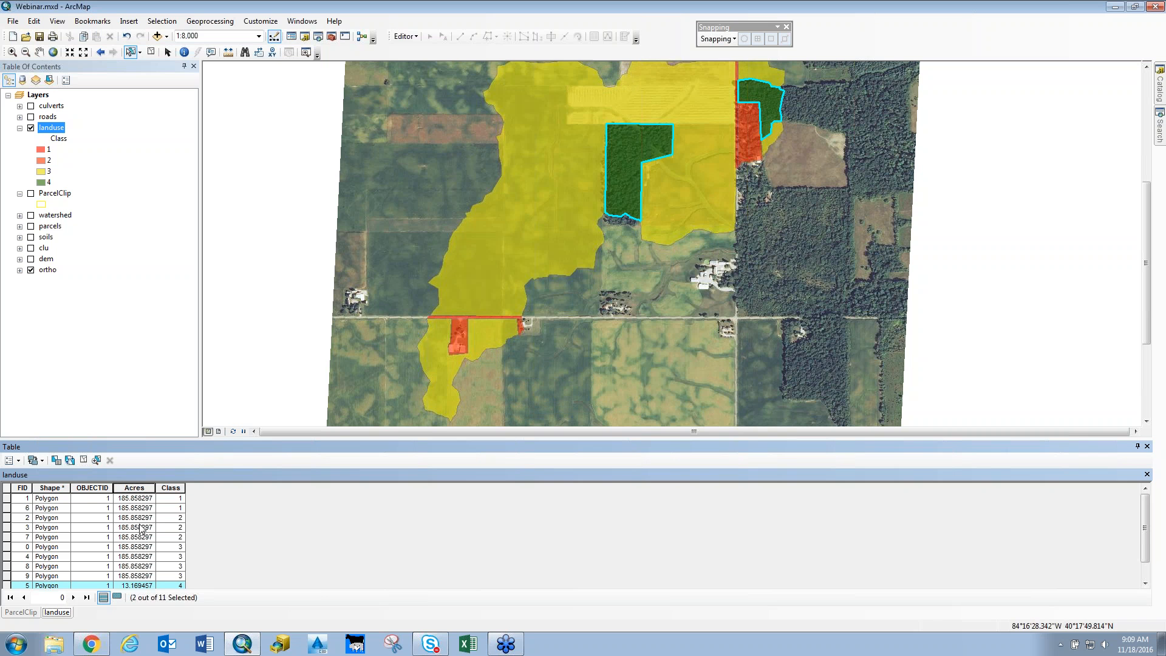
pyautogui.scroll(-1, 158, 526)
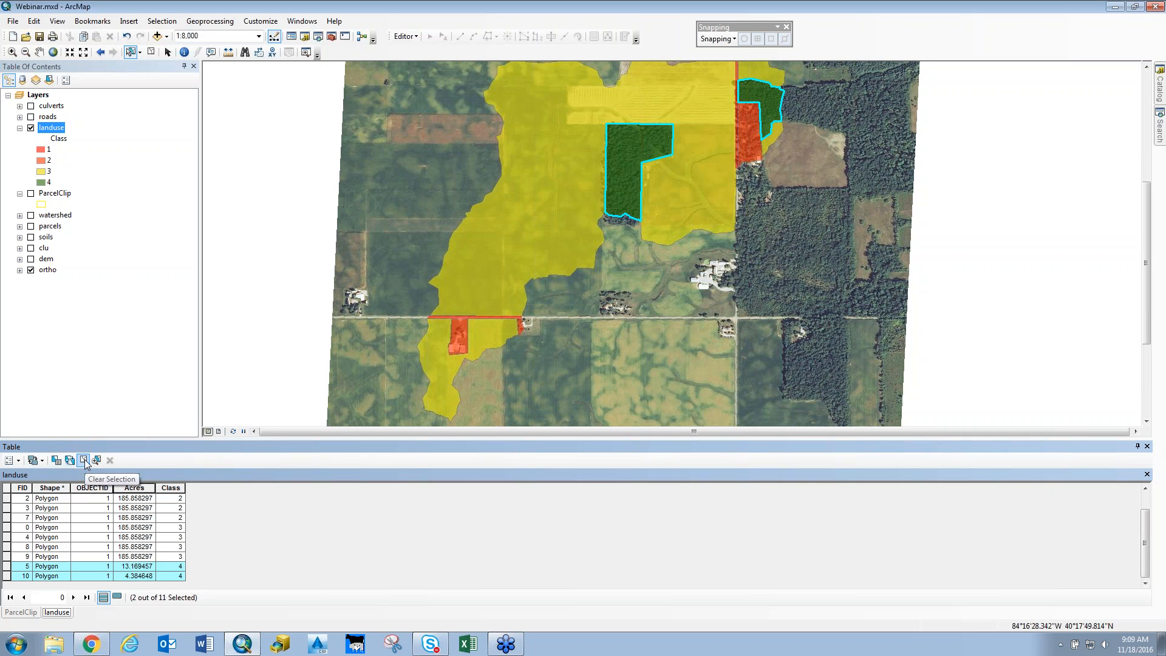
# - Clear the landuse selection and calculate the area in US acres into the Acres field for all records
pyautogui.click(85, 461)
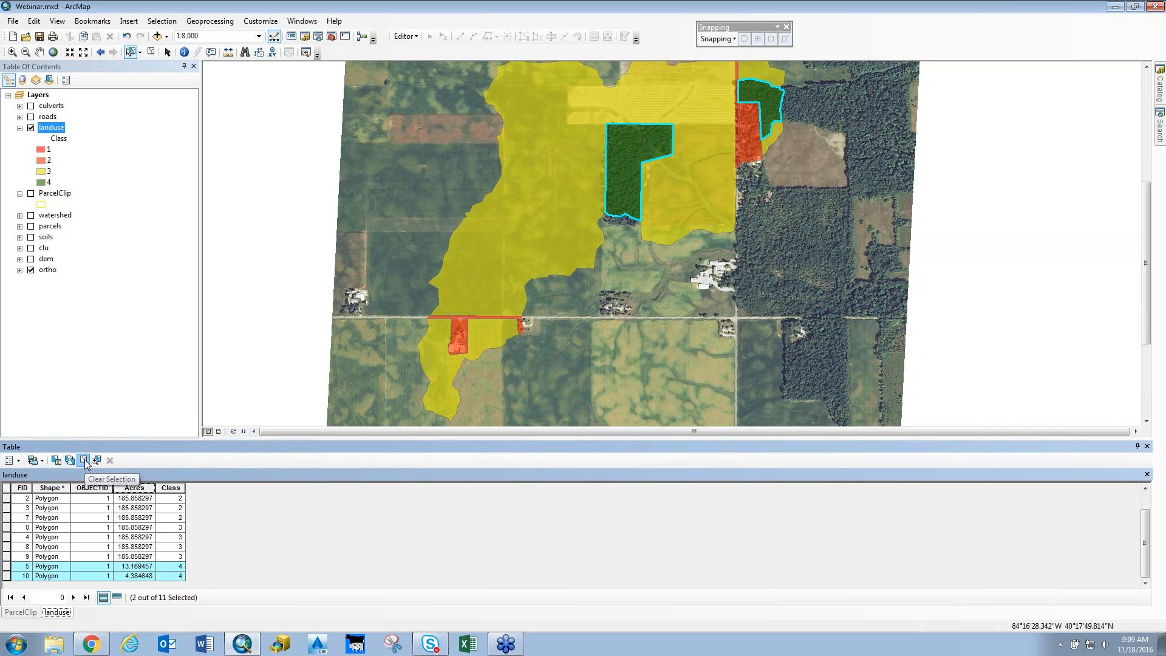
pyautogui.rightClick(136, 486)
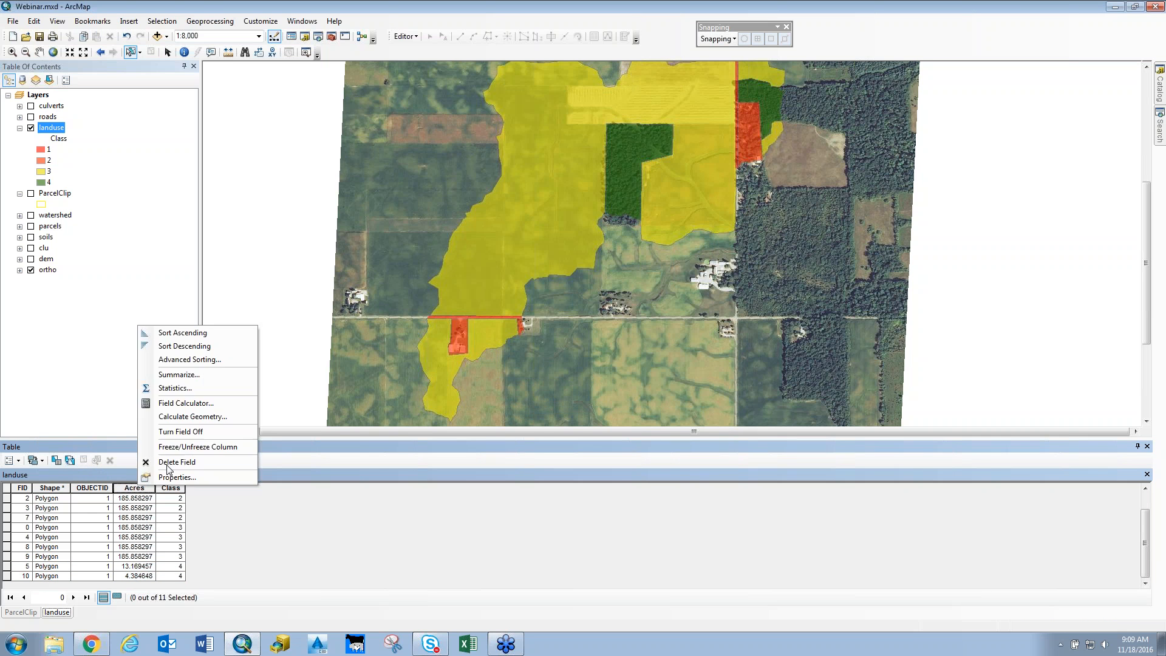
pyautogui.click(182, 417)
pyautogui.click(607, 351)
pyautogui.click(566, 365)
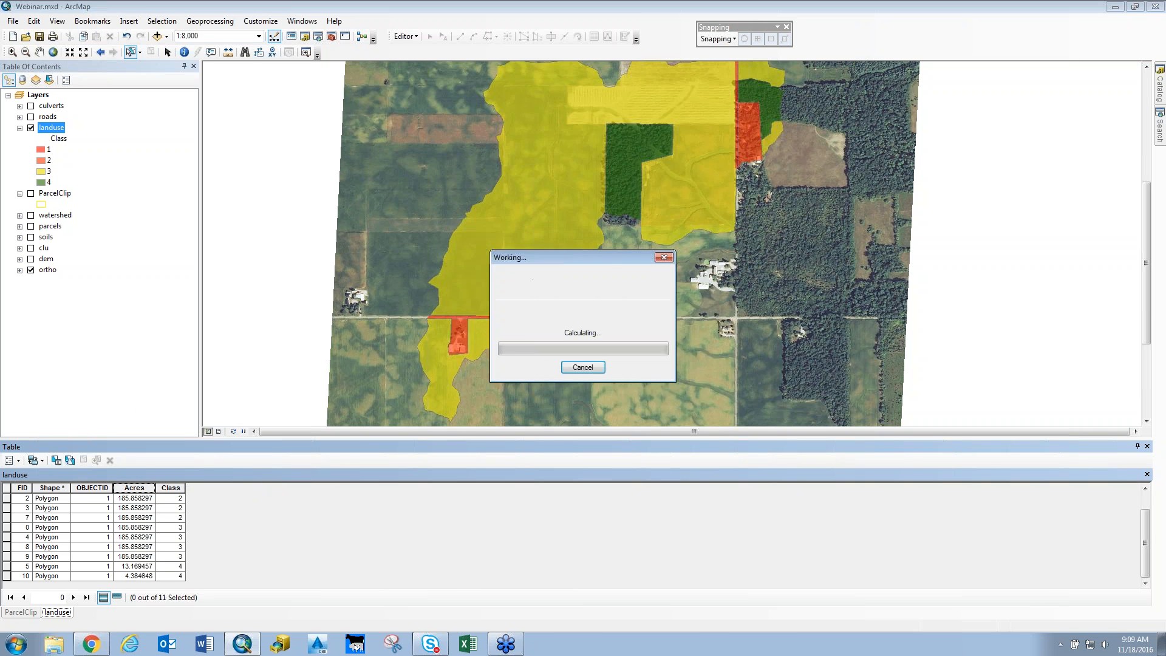
pyautogui.click(626, 391)
pyautogui.scroll(2, 138, 562)
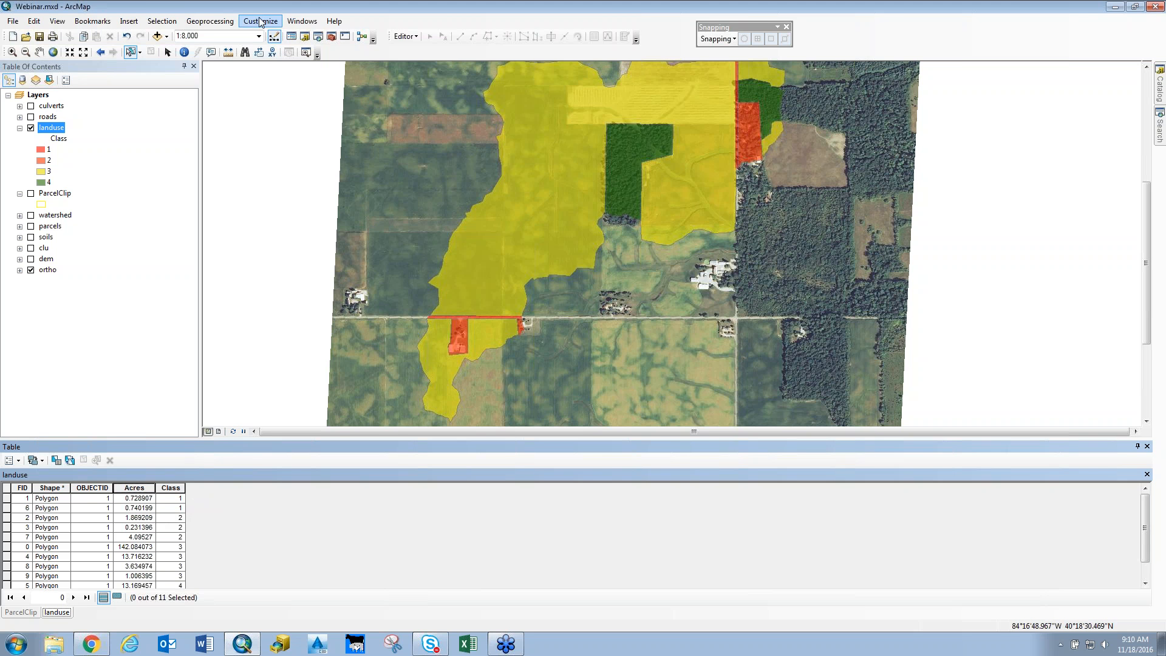
# - Clip the soils layer to the watershed layer, saving the output as SoilClip.shp in the WebGISBasicsII folder
pyautogui.click(226, 23)
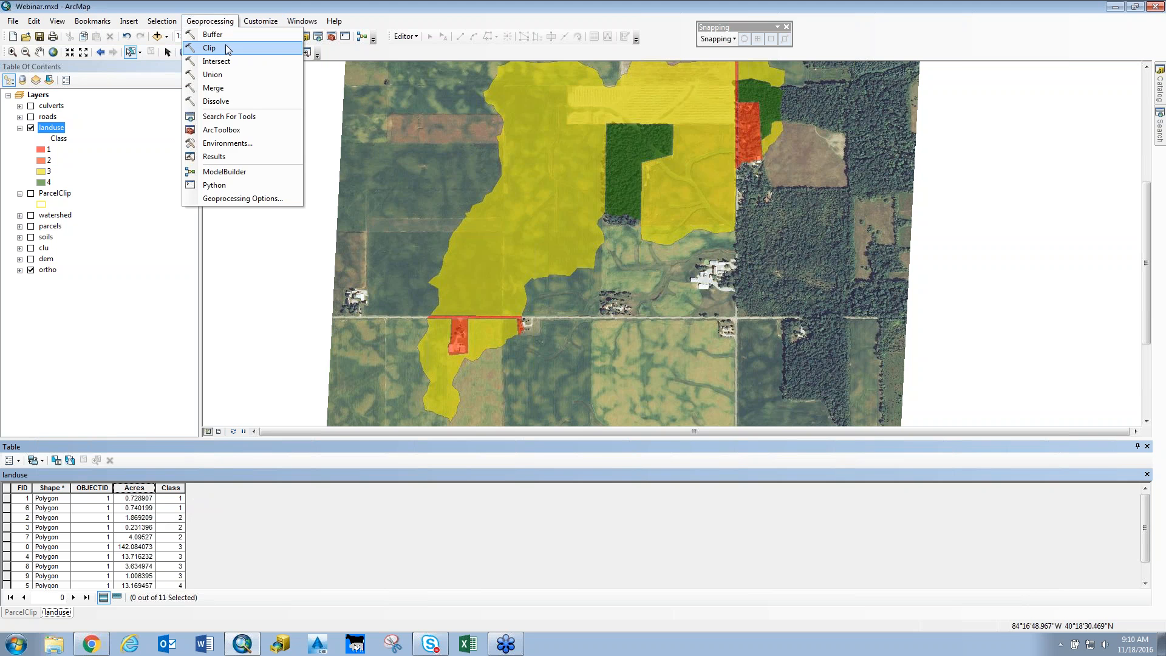
pyautogui.click(225, 46)
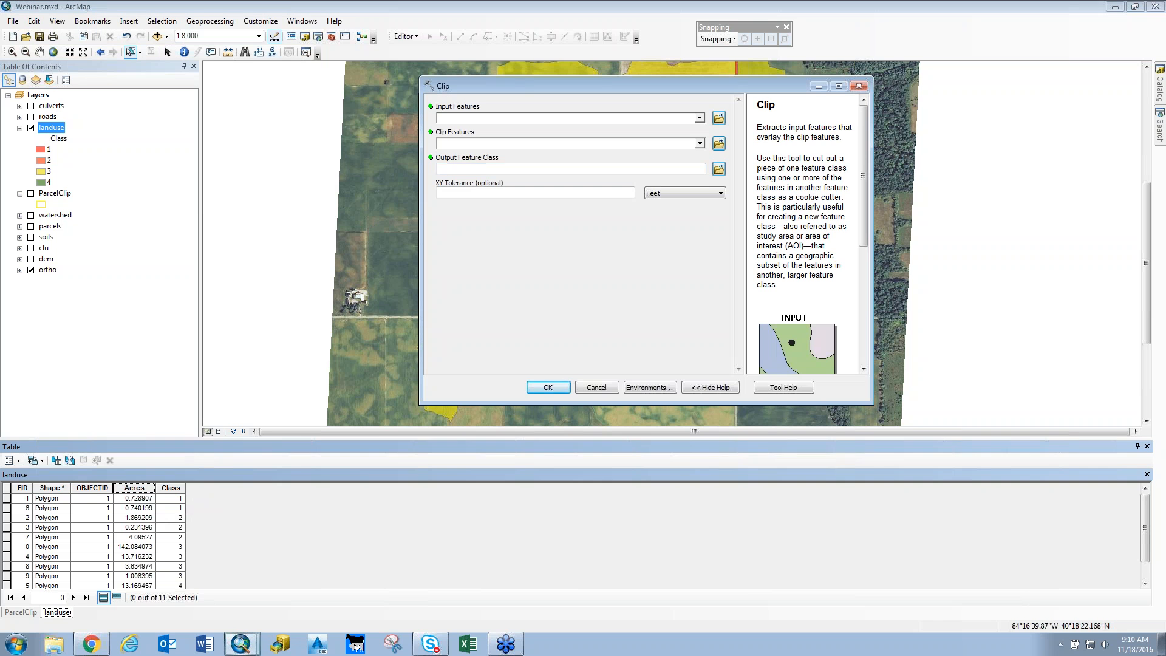
pyautogui.click(700, 118)
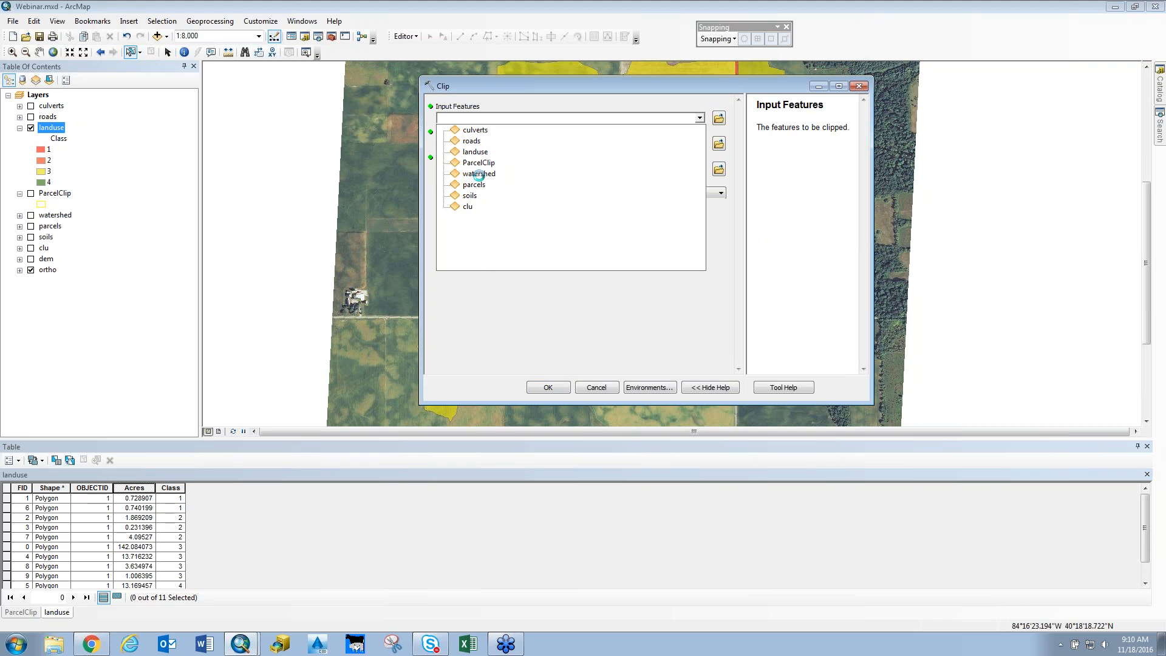
pyautogui.click(470, 195)
pyautogui.click(700, 143)
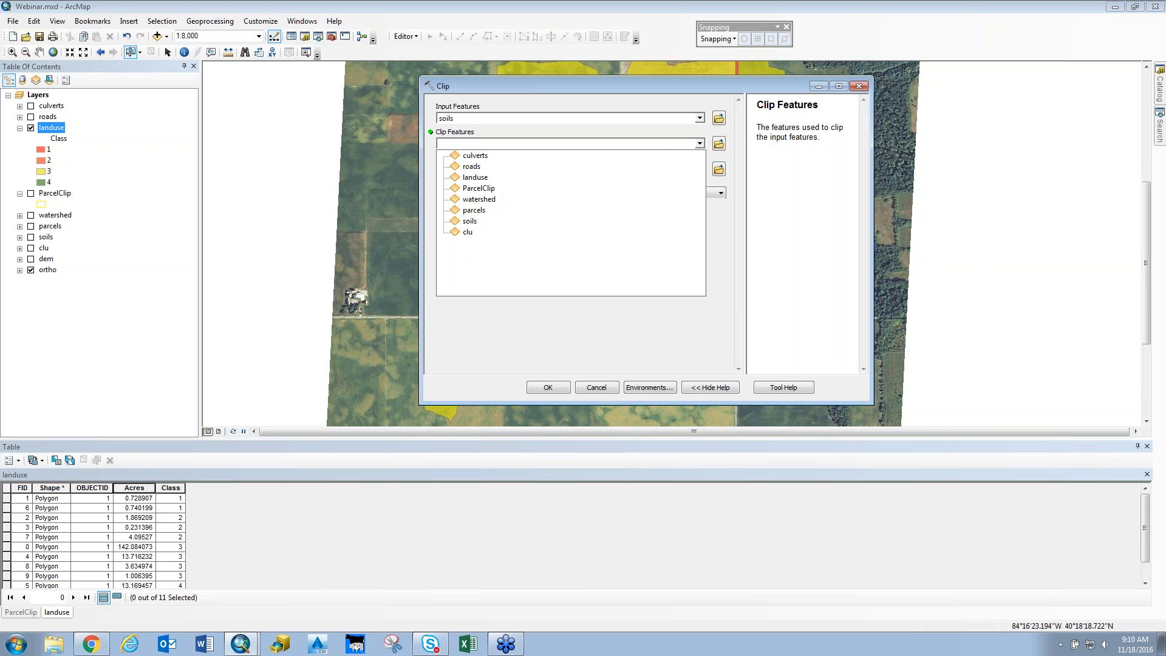
pyautogui.click(479, 200)
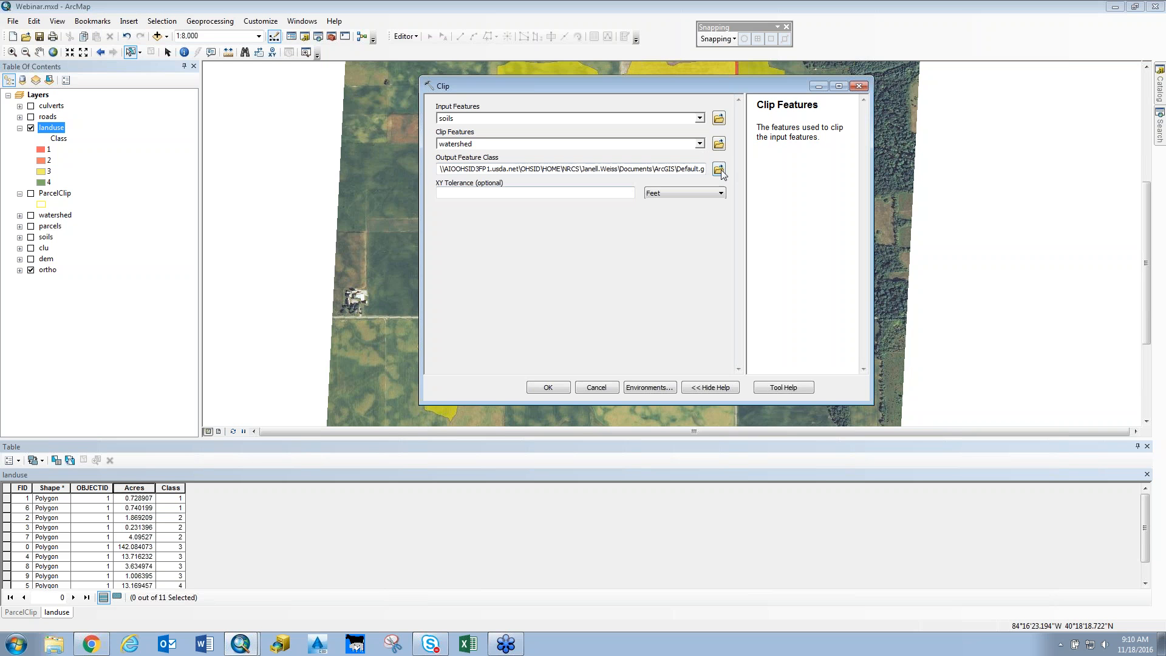
pyautogui.click(720, 169)
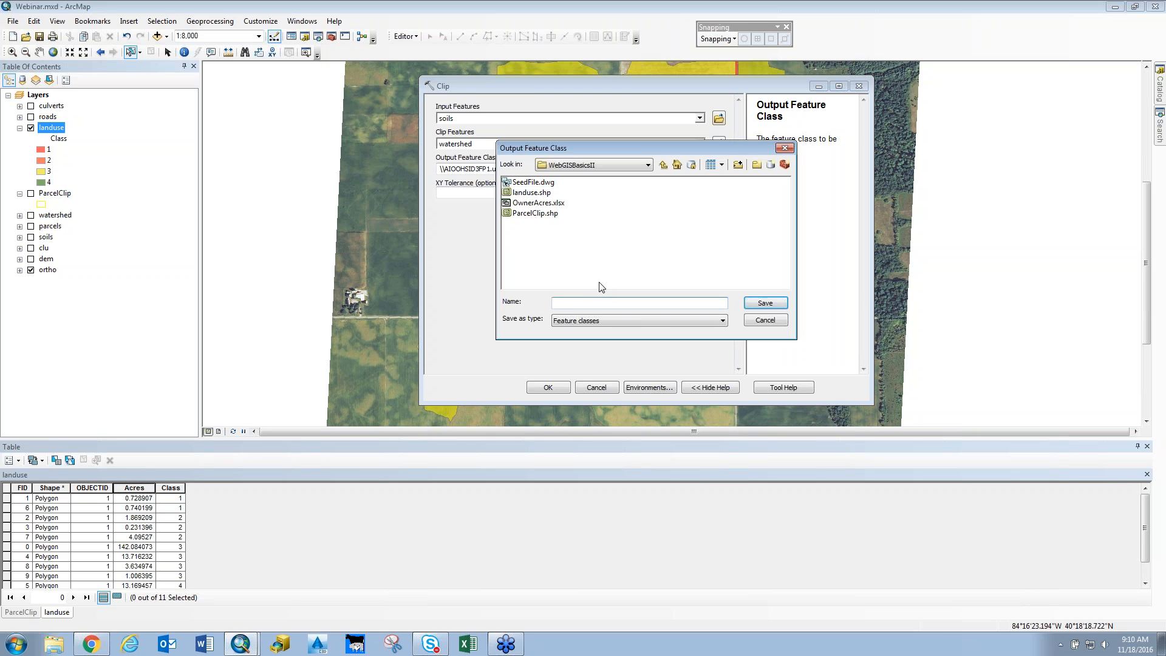
pyautogui.click(772, 303)
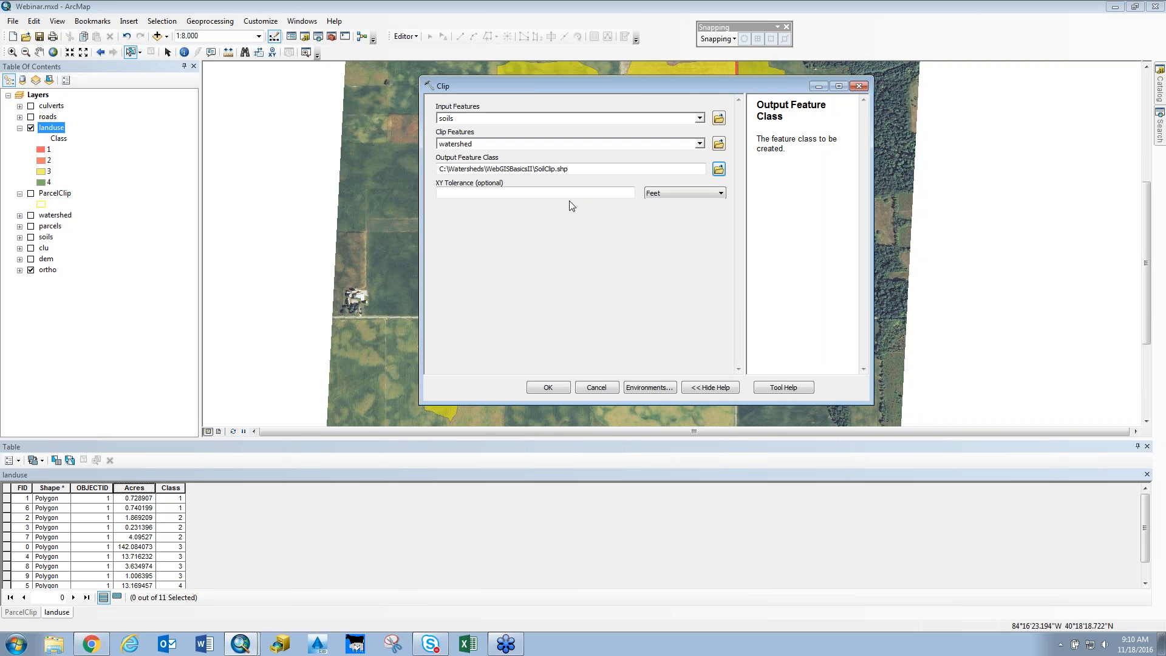
pyautogui.click(554, 387)
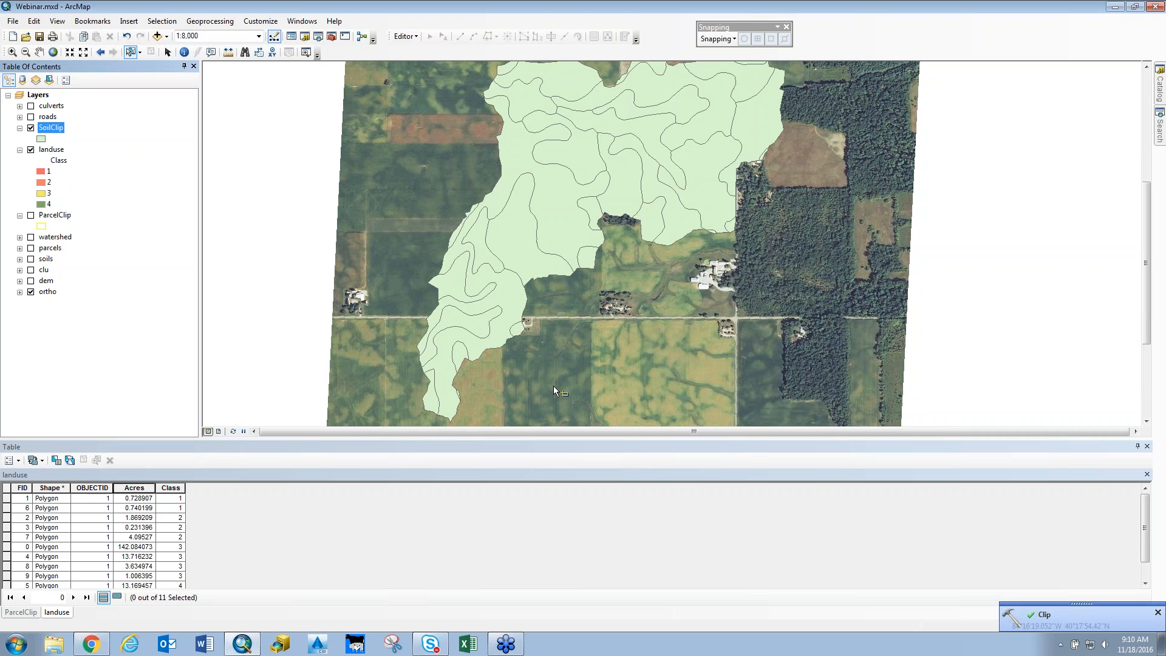
# - Set the SoilClip symbology to unique values of the hydgroupdc field and add all values
pyautogui.rightClick(58, 131)
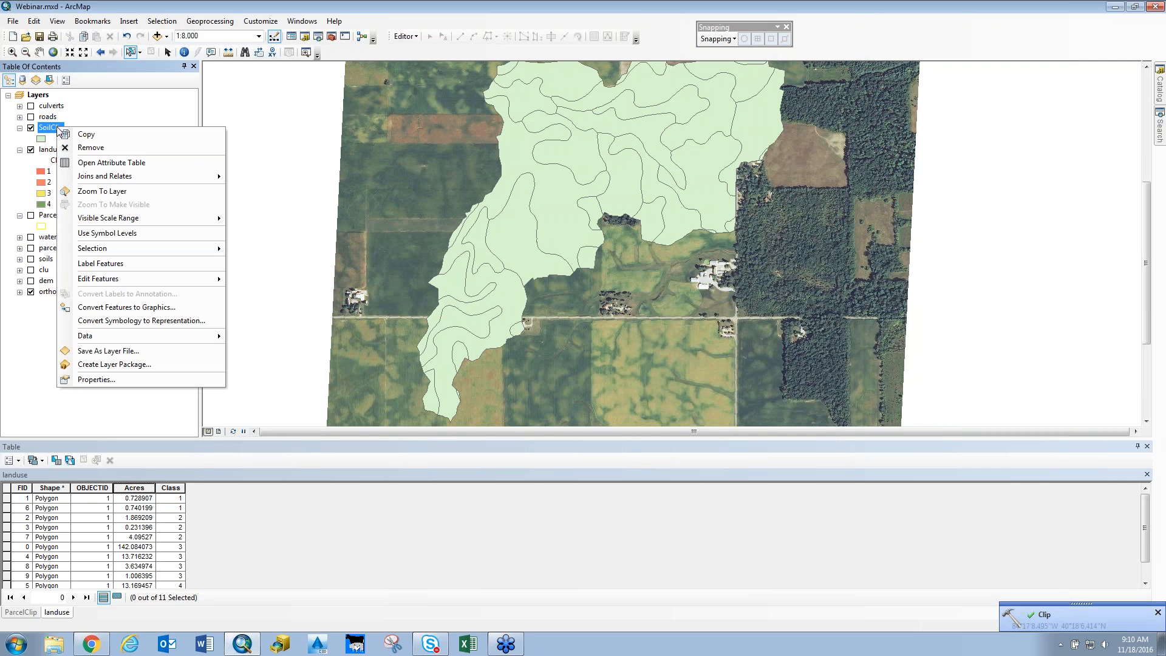
pyautogui.doubleClick(49, 127)
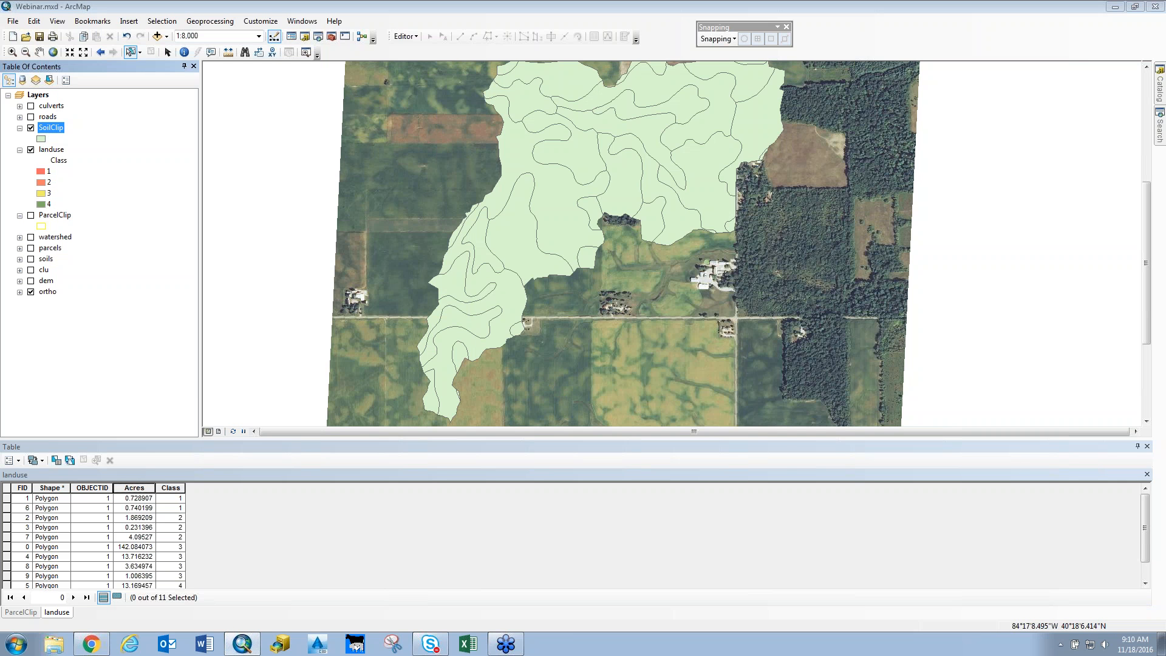
pyautogui.click(530, 185)
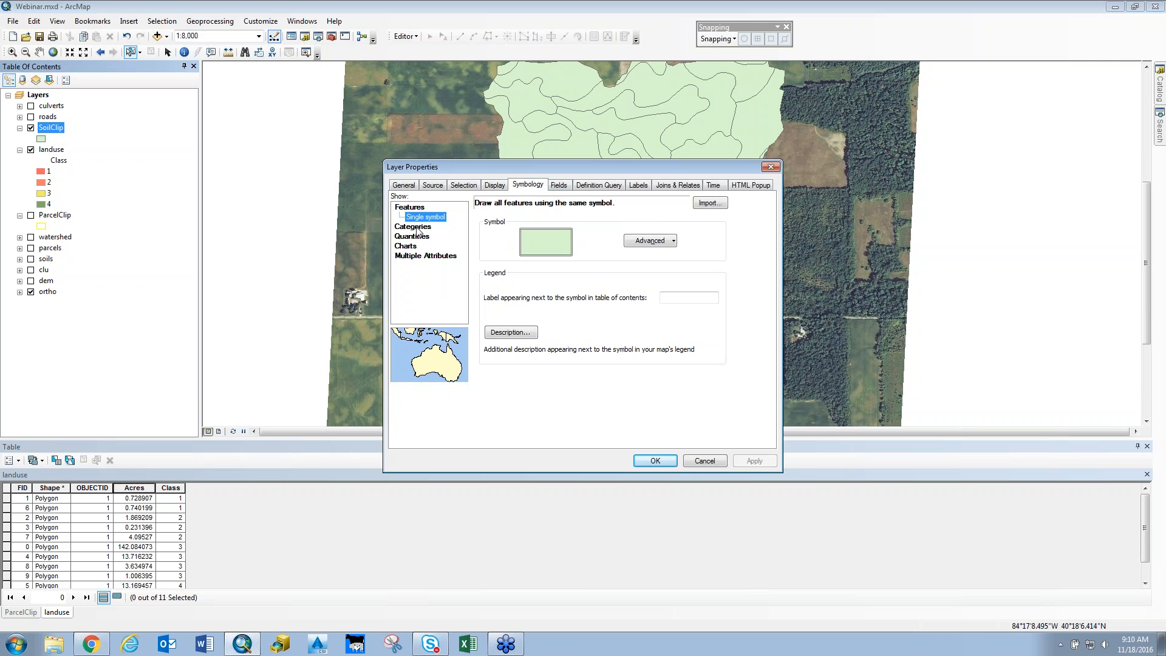
pyautogui.click(418, 228)
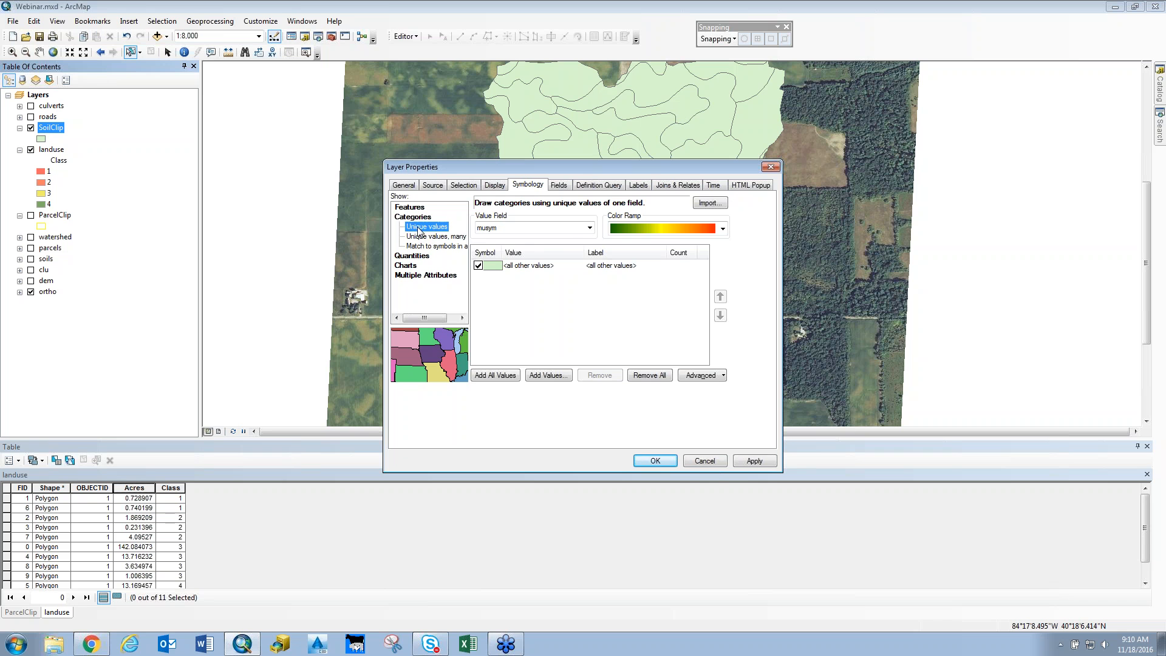
pyautogui.click(540, 231)
pyautogui.click(504, 247)
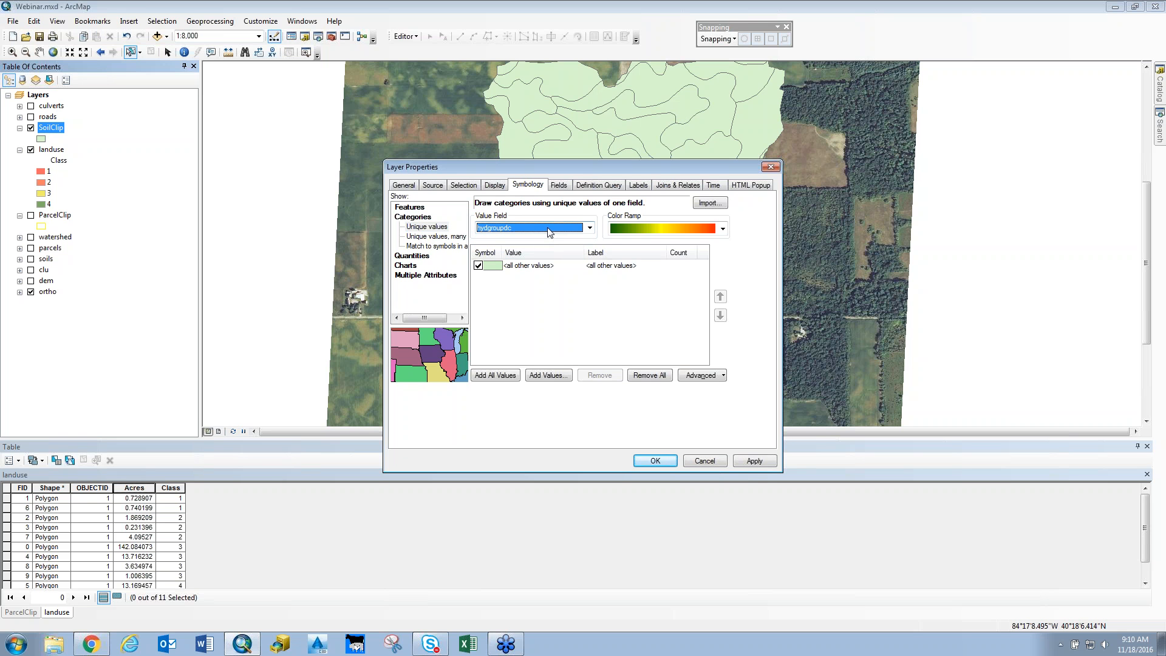
pyautogui.click(503, 376)
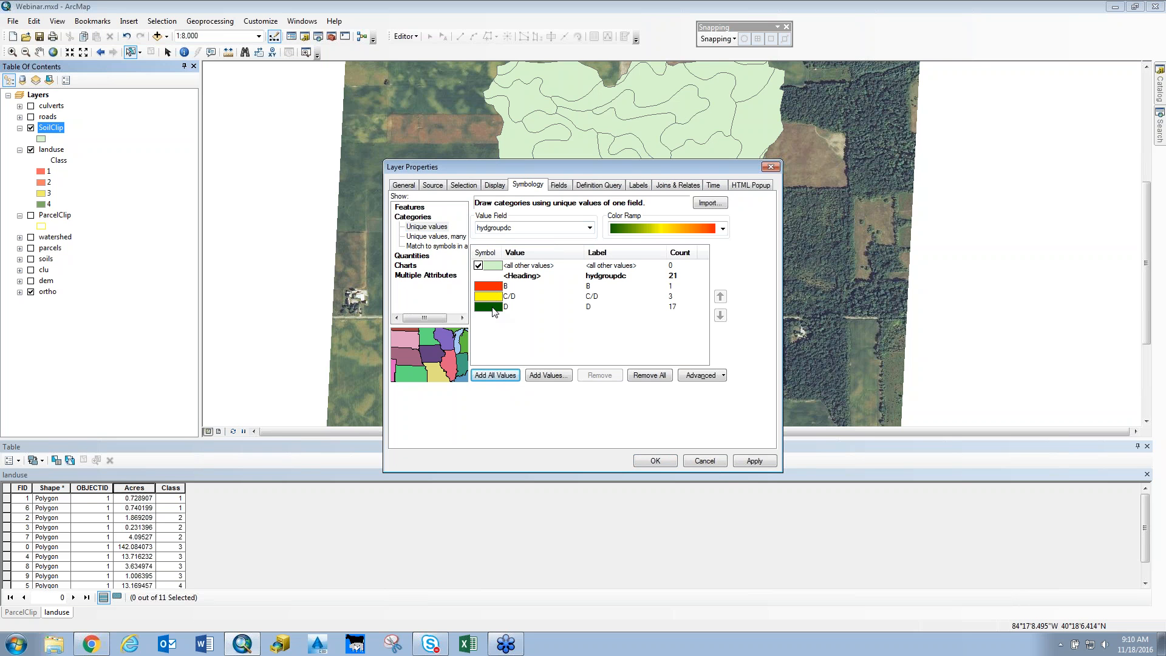
# - Change the symbol of hydrologic group B to the predefined ESRI Green style
pyautogui.click(723, 230)
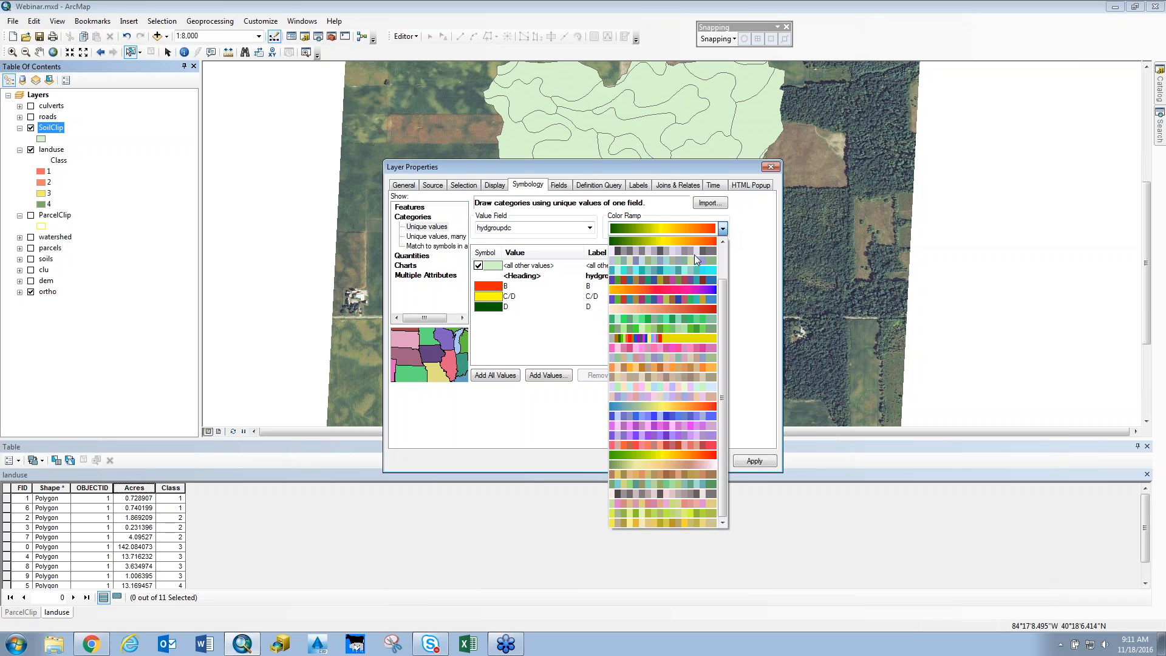
pyautogui.click(694, 373)
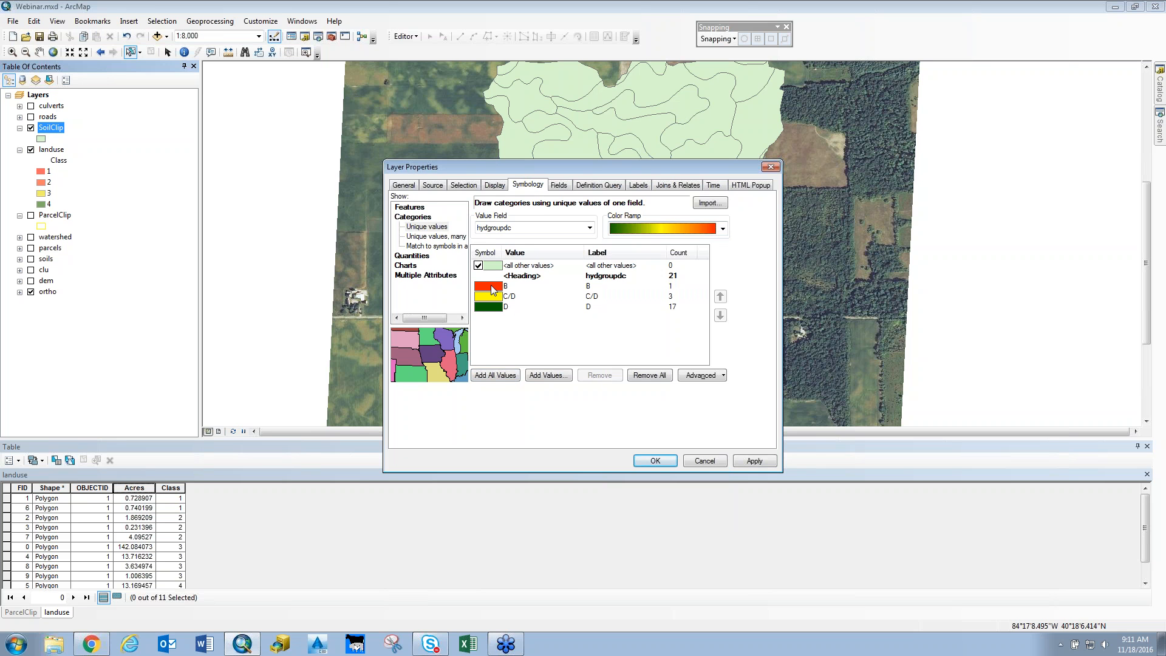
pyautogui.doubleClick(493, 289)
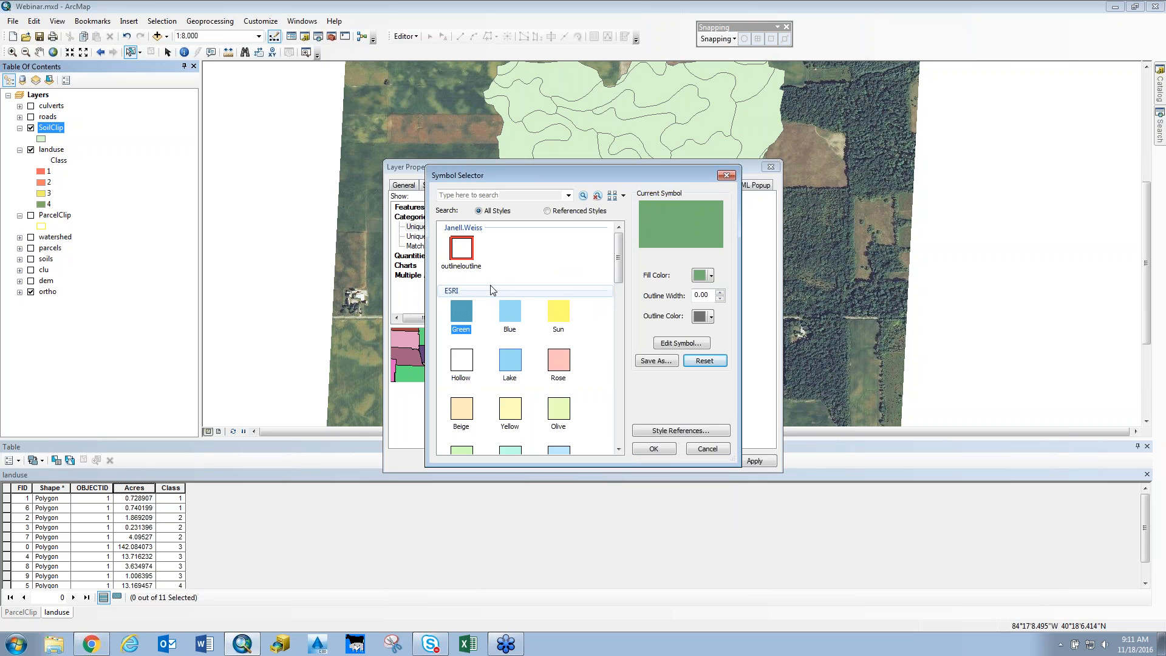
pyautogui.click(660, 448)
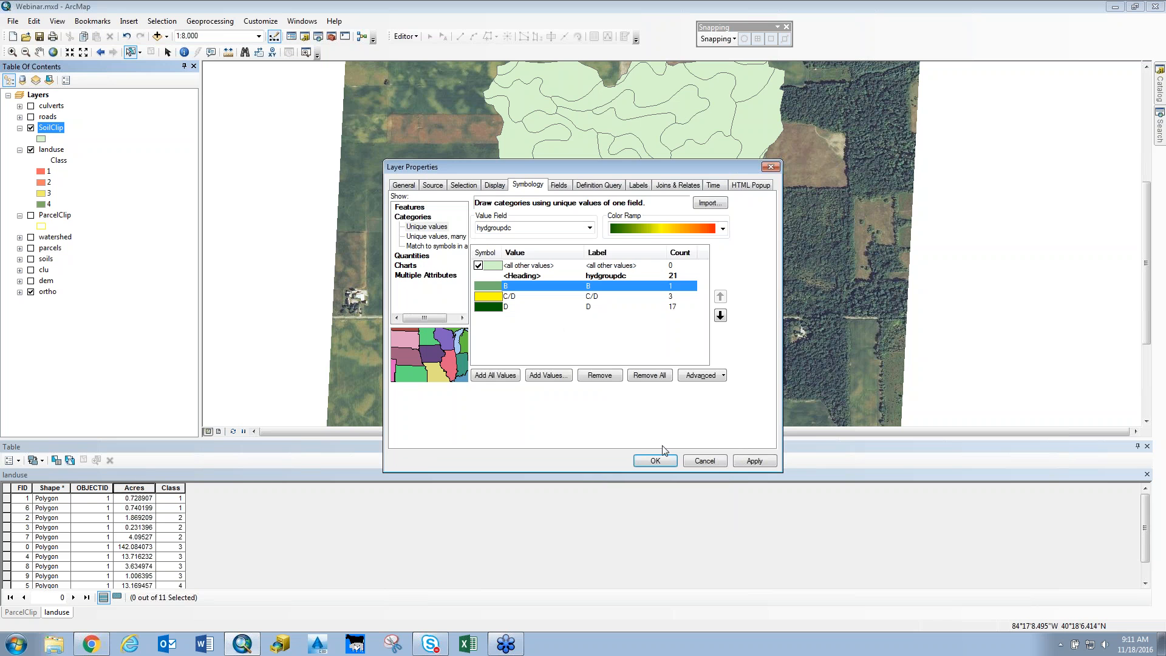
# - Apply a grayscale color ramp to the SoilClip hydrologic groups and make the layer partly transparent
pyautogui.click(550, 327)
pyautogui.click(722, 229)
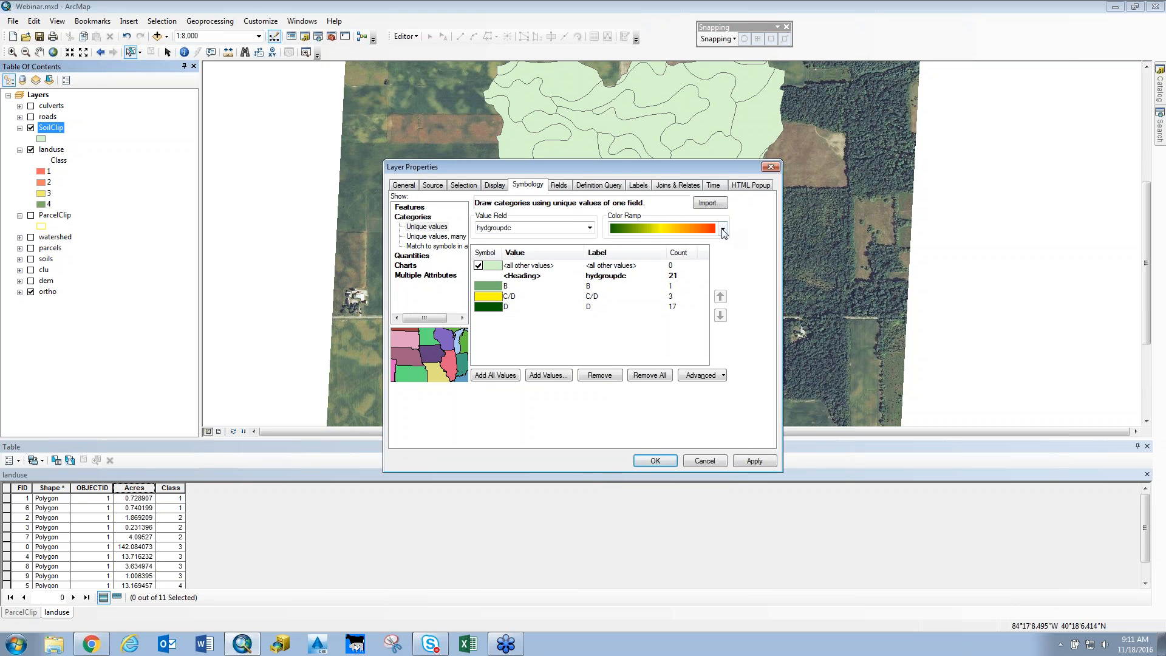
pyautogui.click(672, 251)
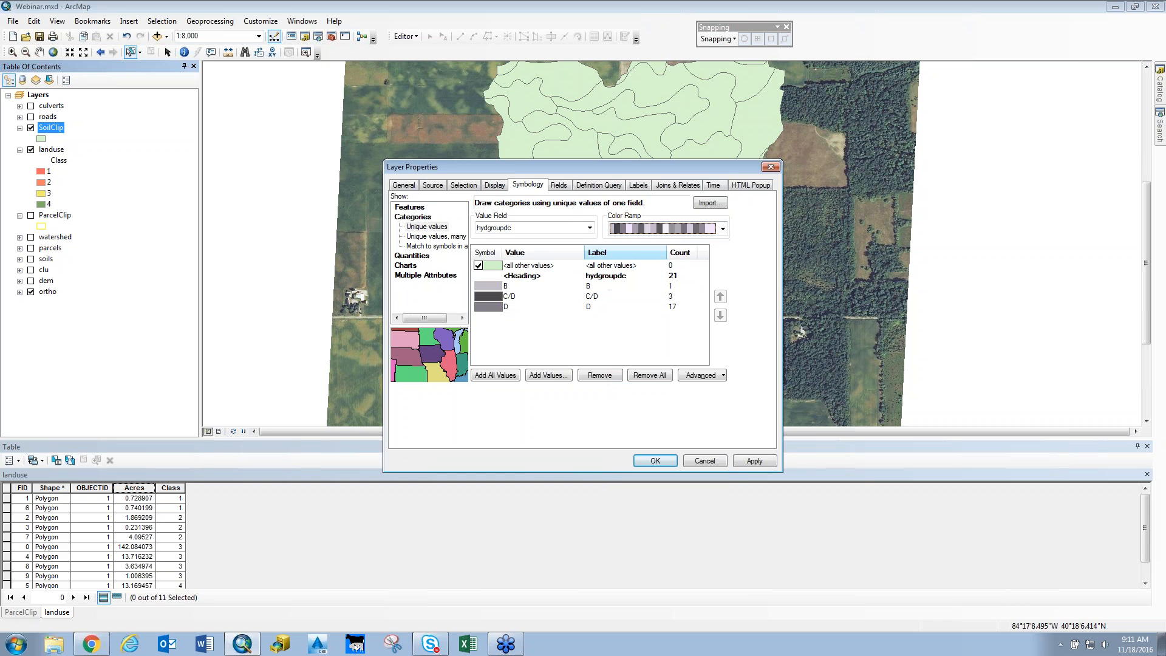
pyautogui.click(493, 186)
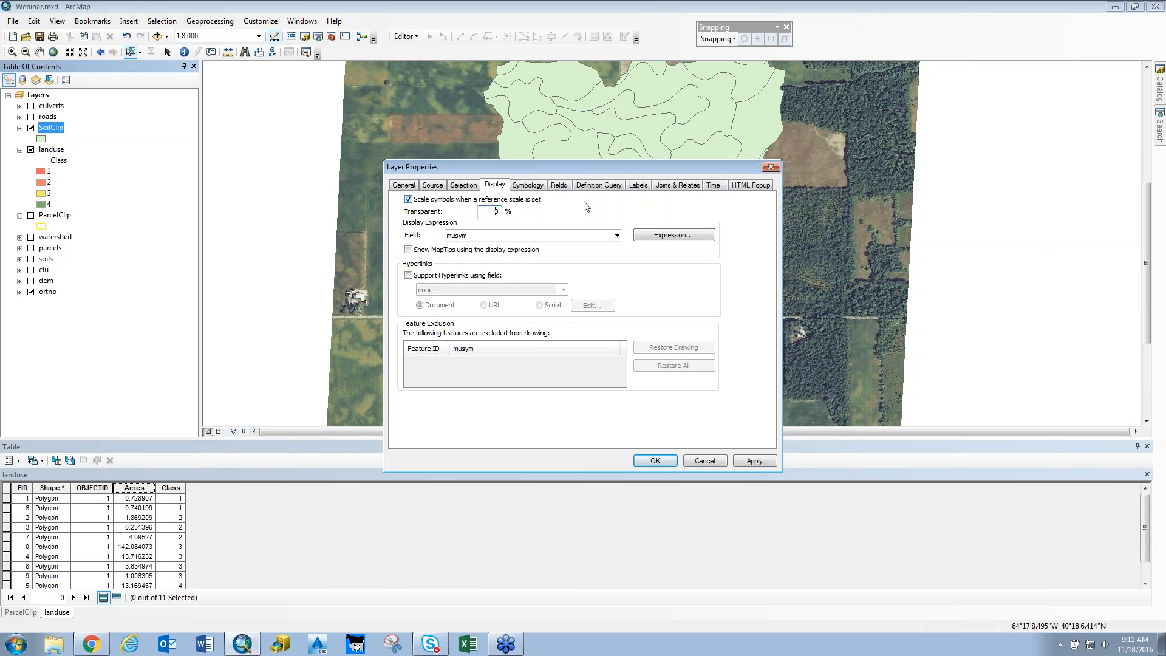
pyautogui.write('6')
pyautogui.click(655, 461)
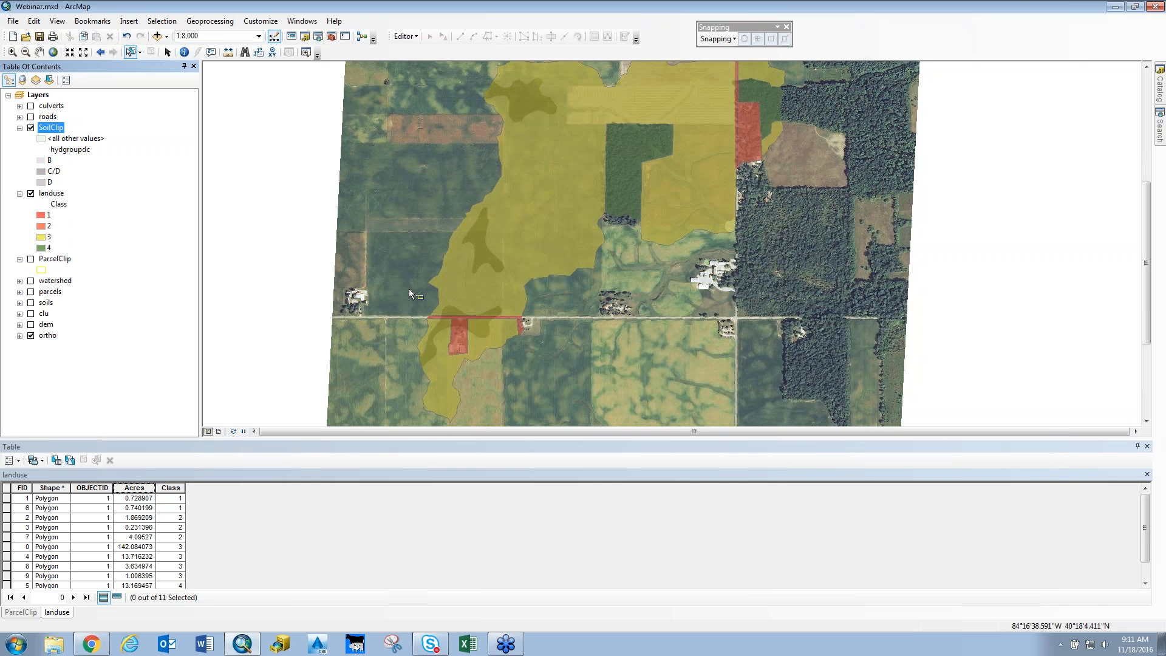
# - Hide the landuse layer and open the SoilClip attribute table to review the hydgroupdc values
pyautogui.click(31, 194)
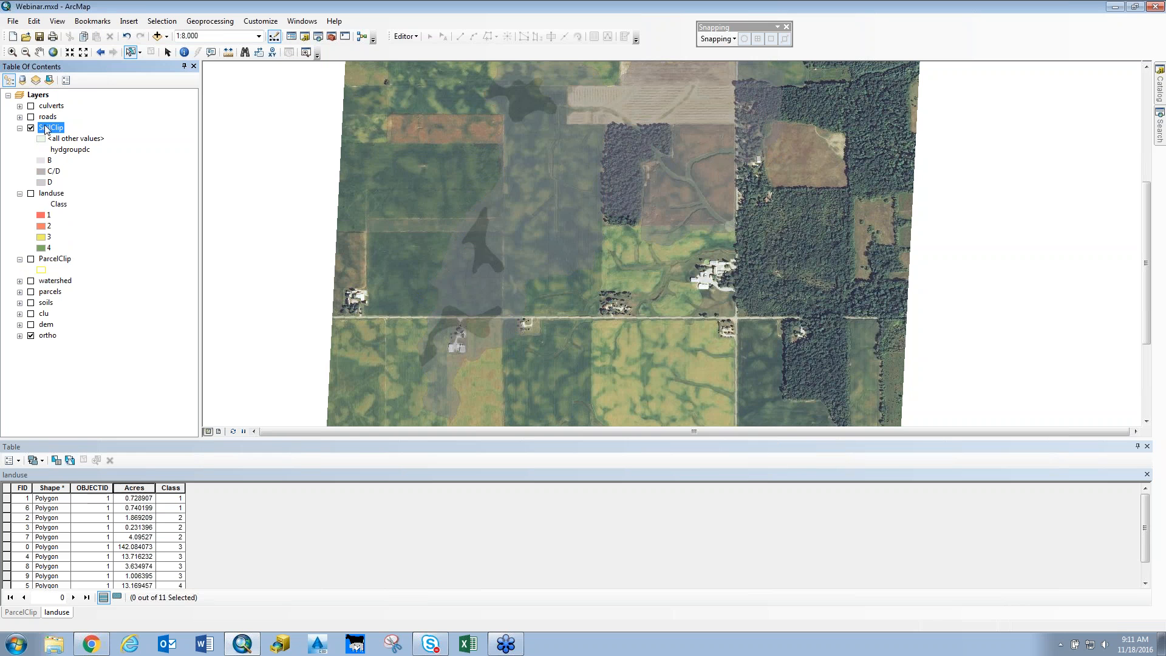
pyautogui.rightClick(51, 126)
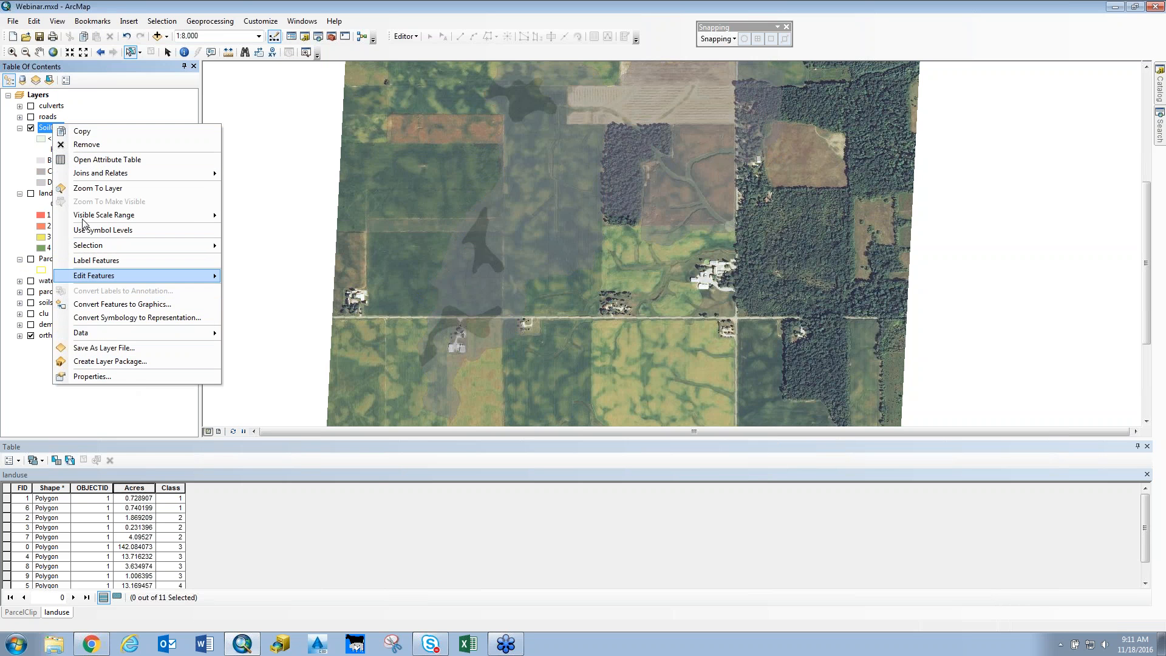
pyautogui.click(103, 160)
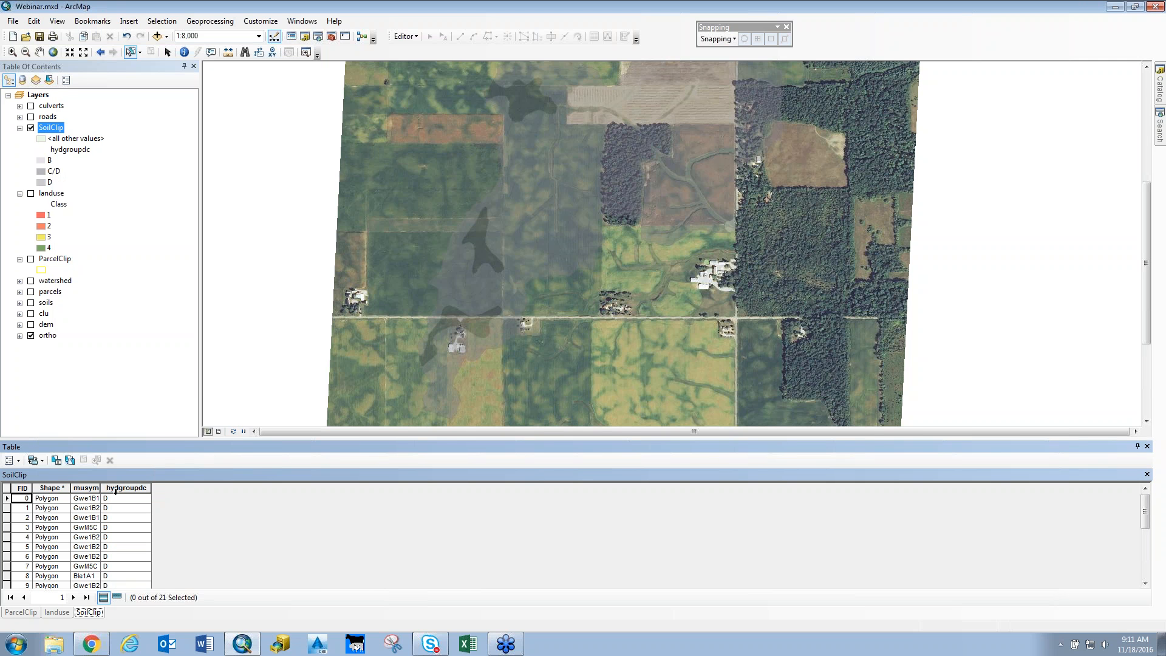
pyautogui.scroll(-3, 117, 556)
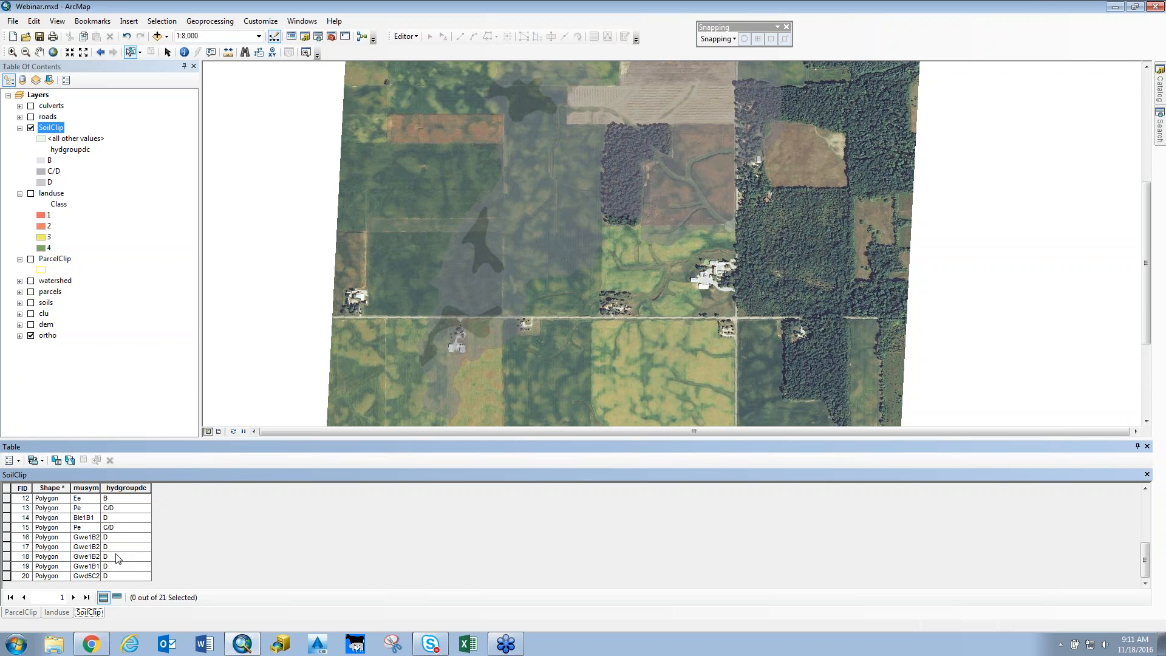
pyautogui.scroll(3, 116, 557)
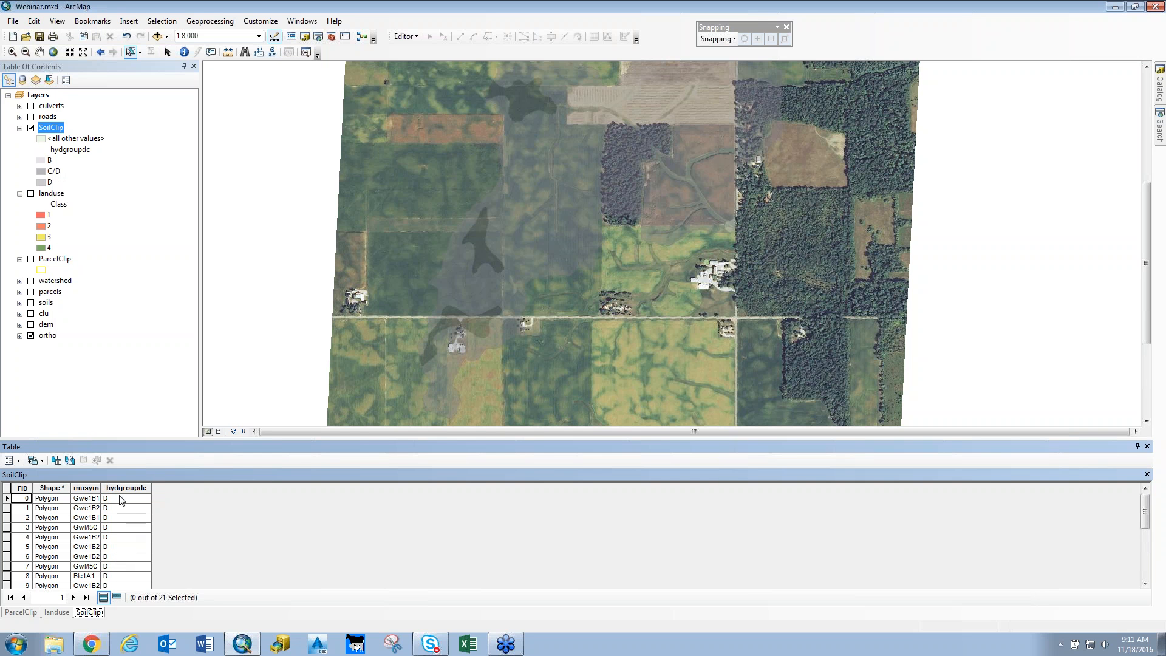
pyautogui.scroll(-1, 118, 551)
pyautogui.scroll(1, 118, 551)
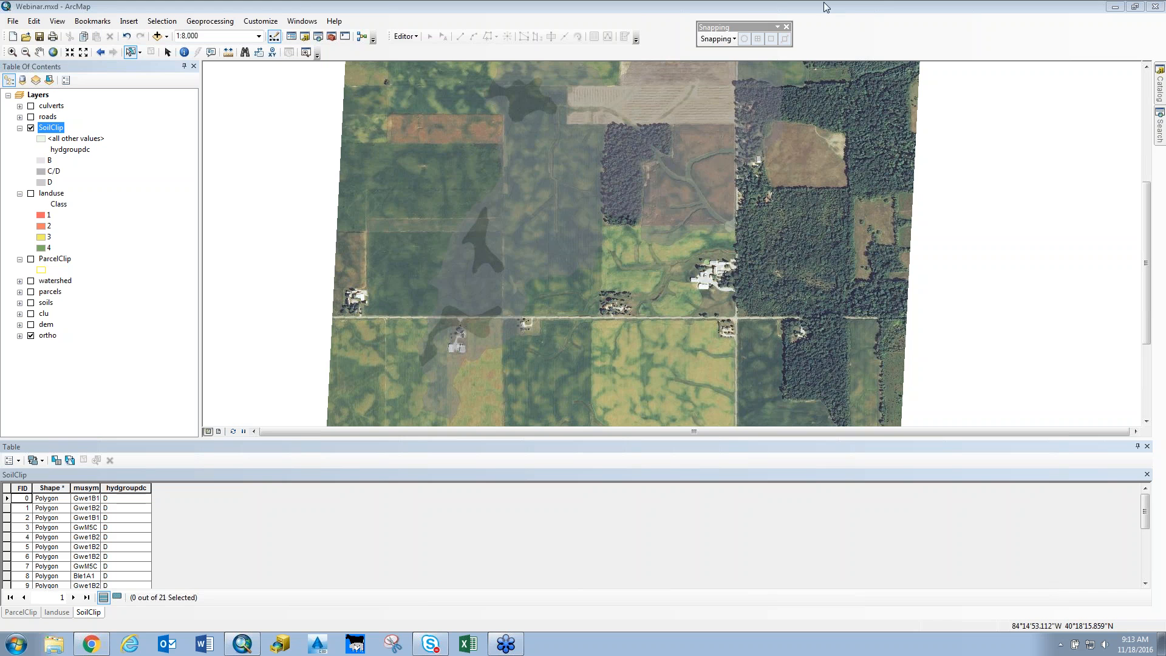
# - Hide the SoilClip layer and collapse the SoilClip and landuse legends
pyautogui.click(31, 128)
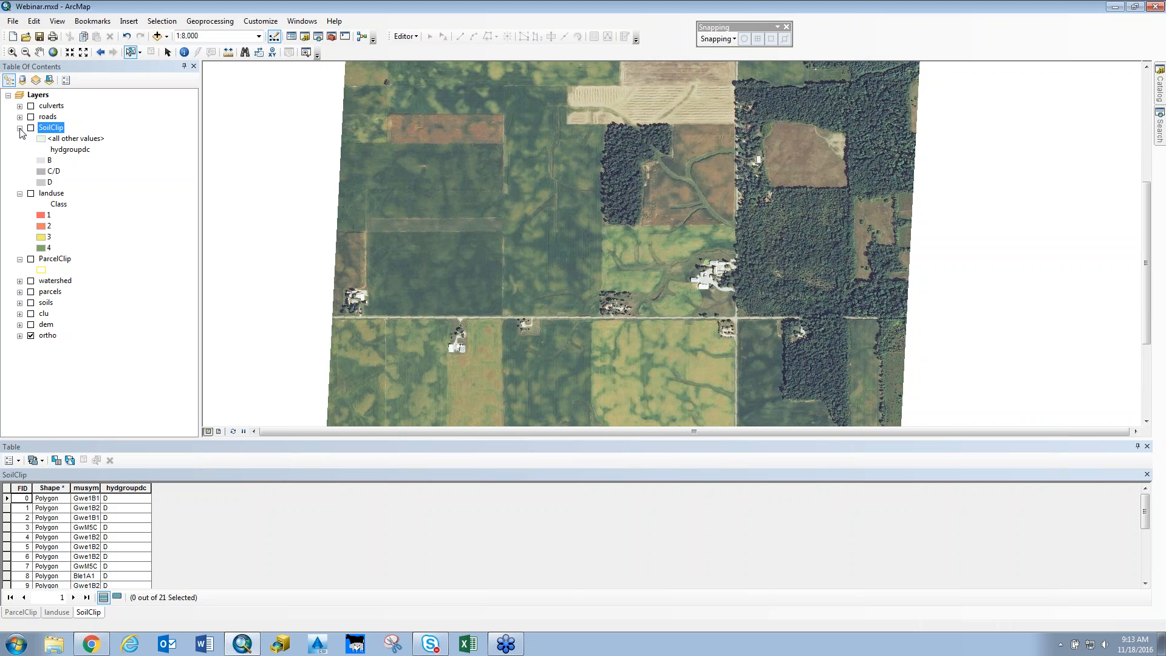
pyautogui.click(20, 128)
pyautogui.click(20, 138)
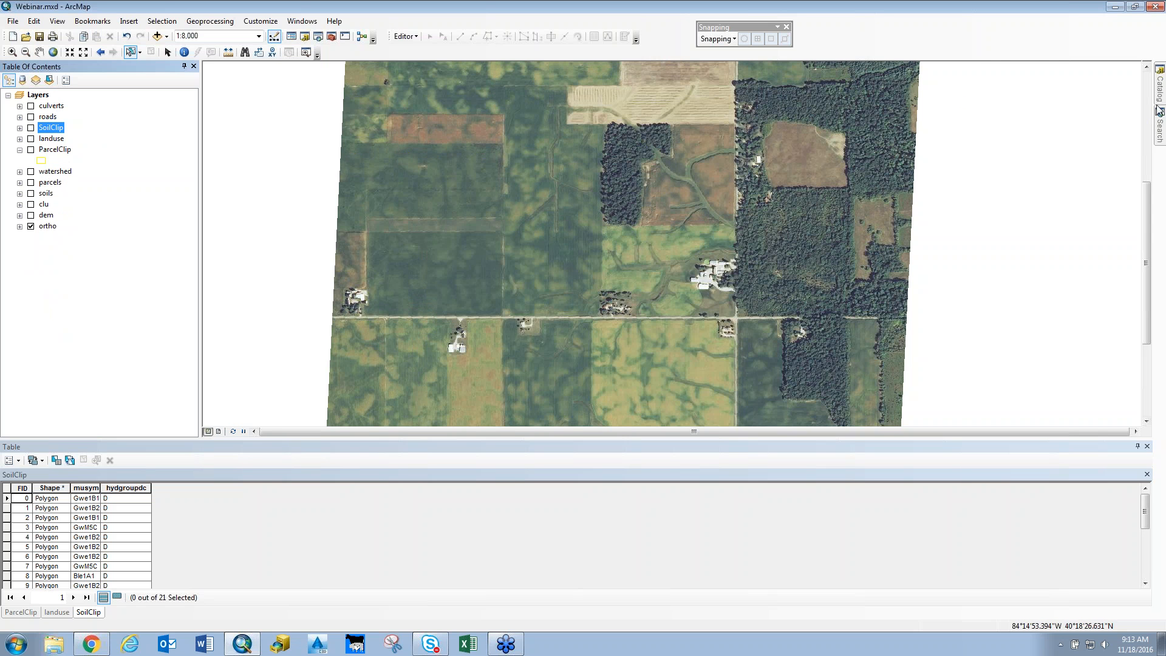
# - Begin a new shapefile in the WebGISBasicsII folder, naming it ProposedTile with the Polyline feature type
pyautogui.moveTo(1161, 93)
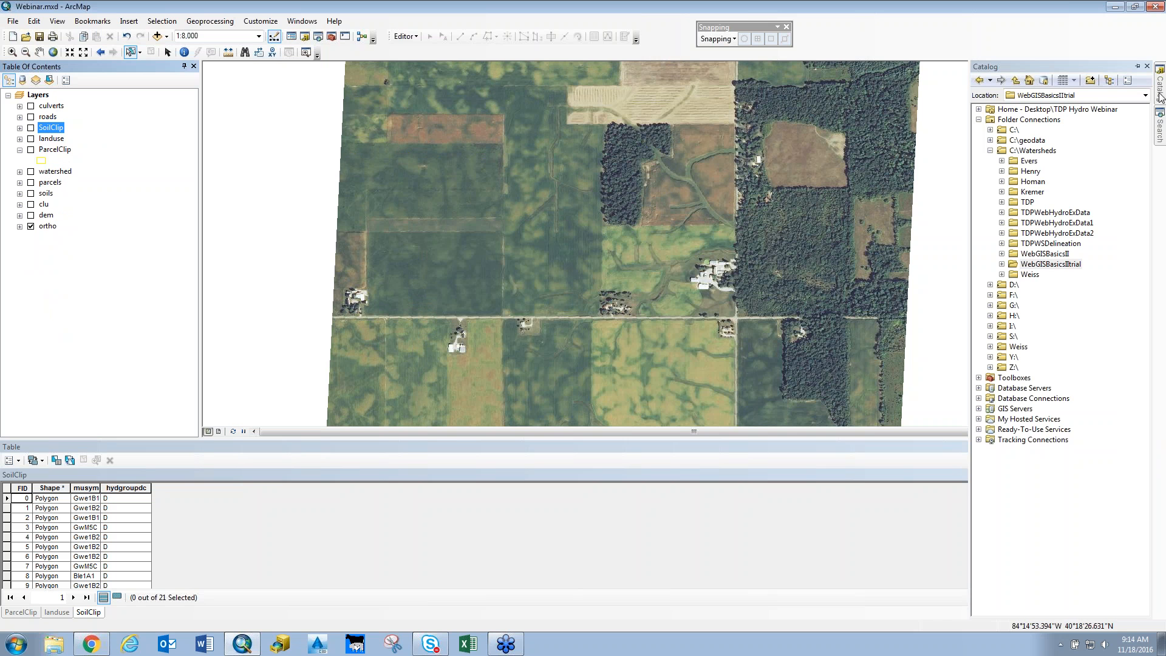
pyautogui.doubleClick(1013, 254)
pyautogui.rightClick(1040, 255)
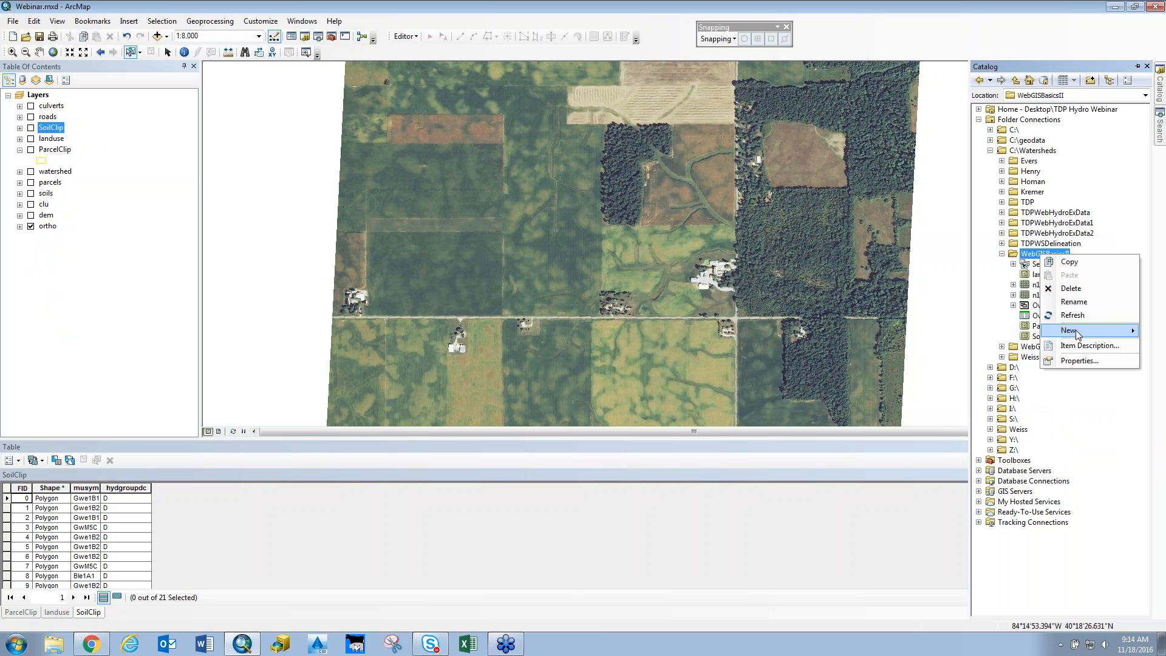
pyautogui.click(1162, 96)
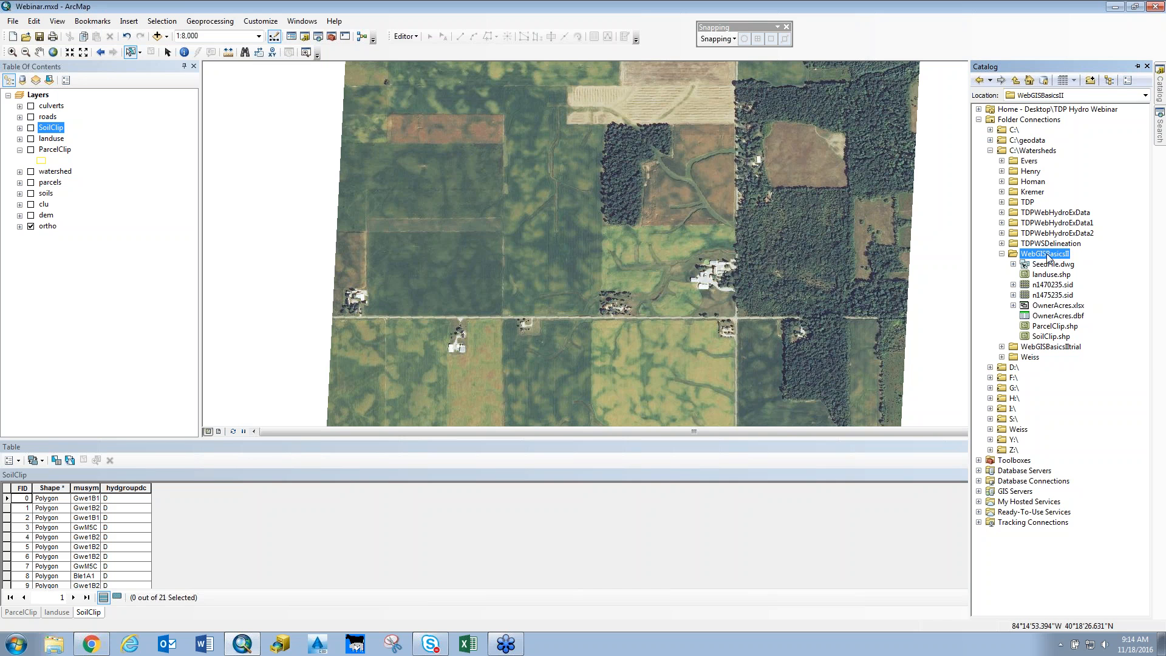
pyautogui.rightClick(1049, 255)
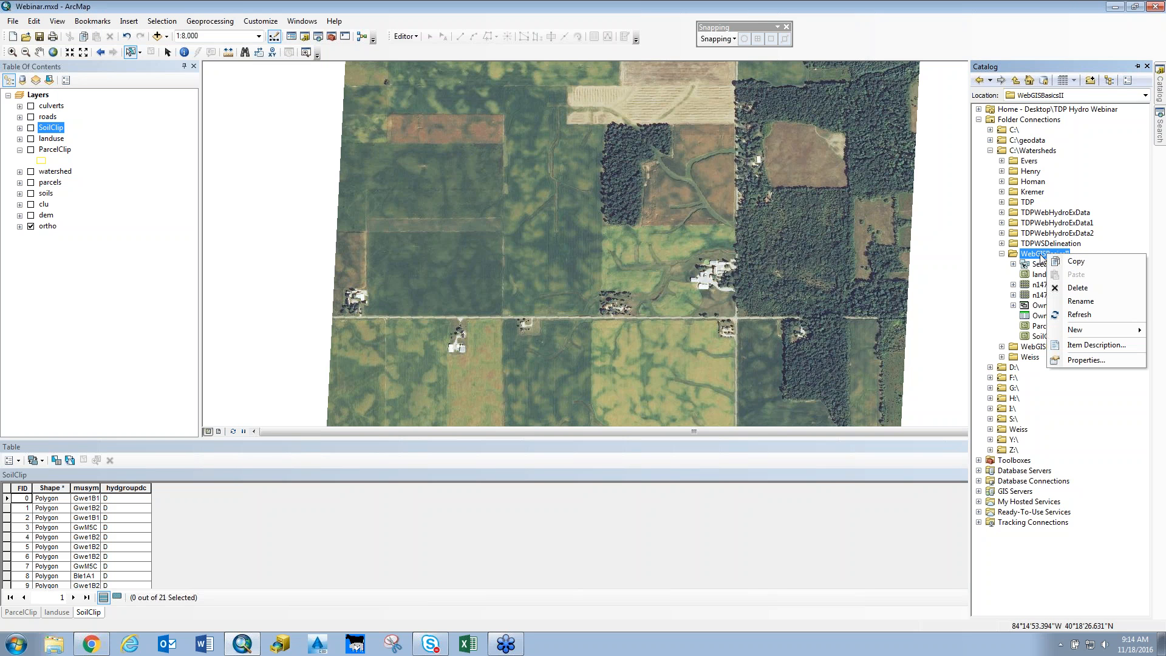
pyautogui.moveTo(1081, 337)
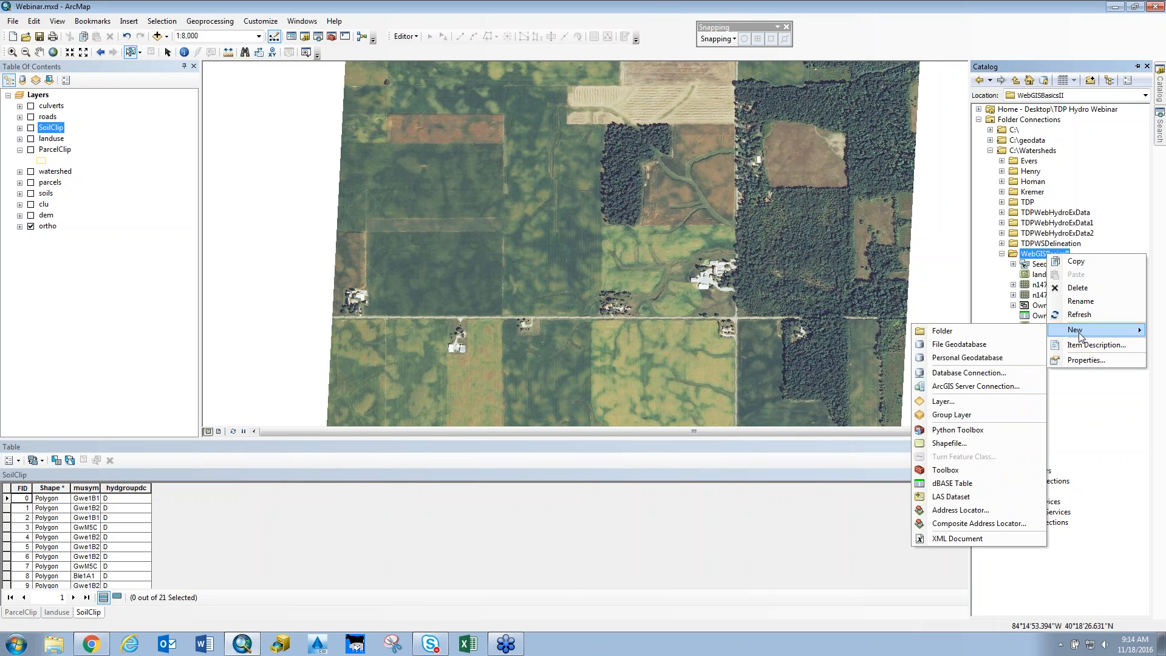
pyautogui.click(971, 445)
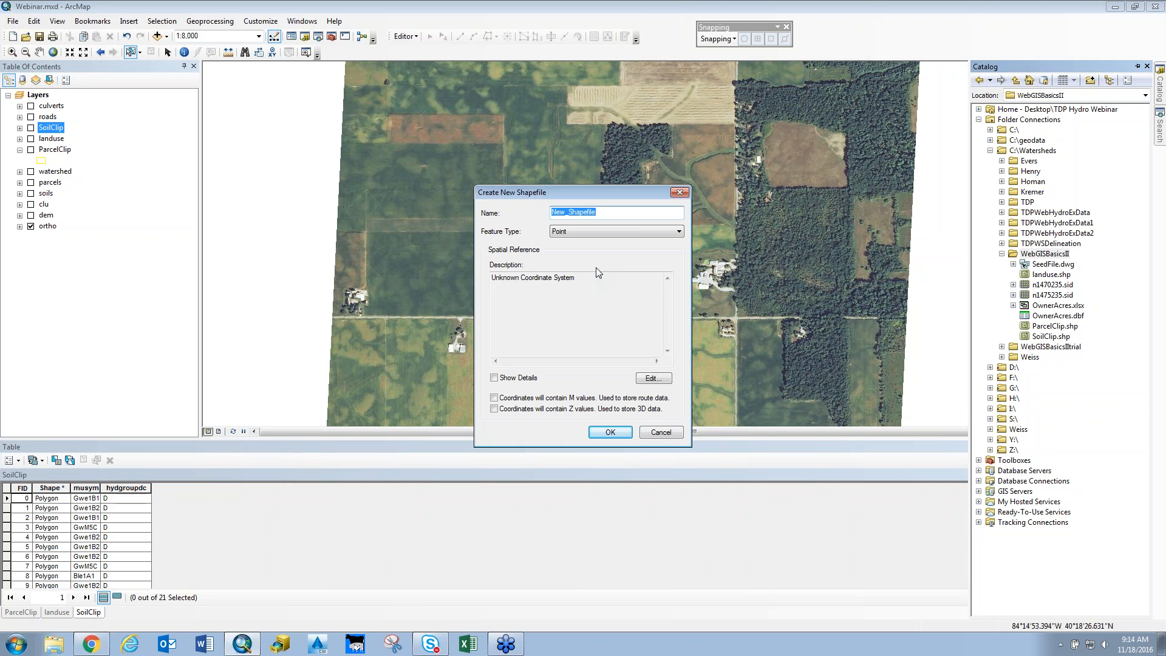
pyautogui.write('ProposedTile')
pyautogui.click(589, 230)
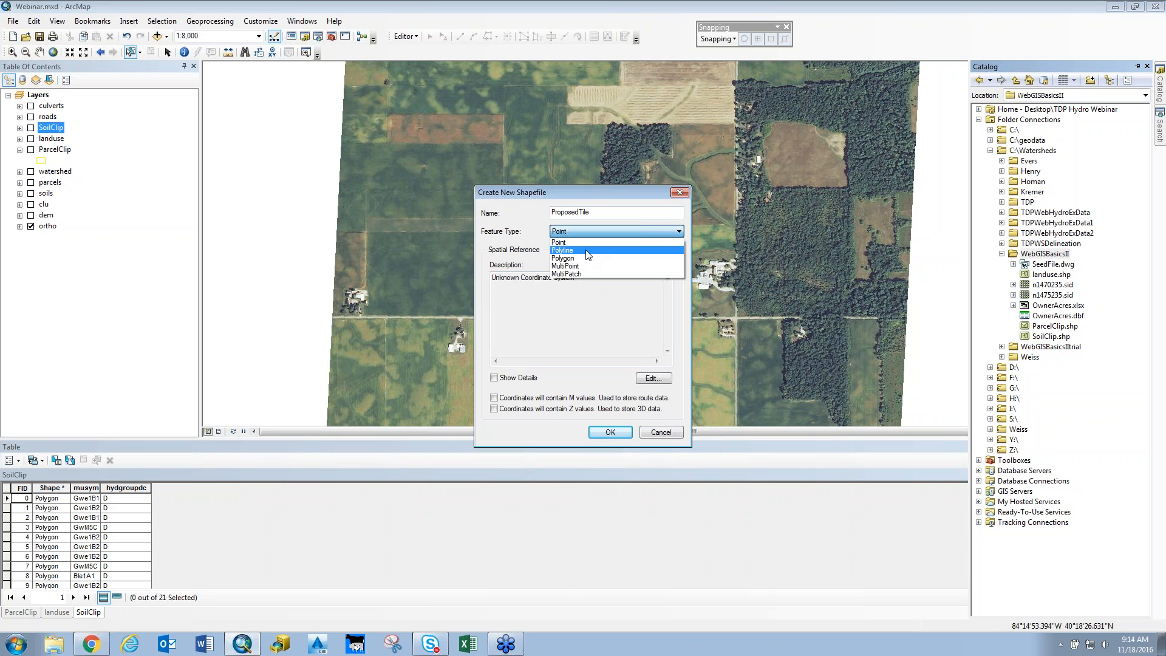
pyautogui.click(587, 254)
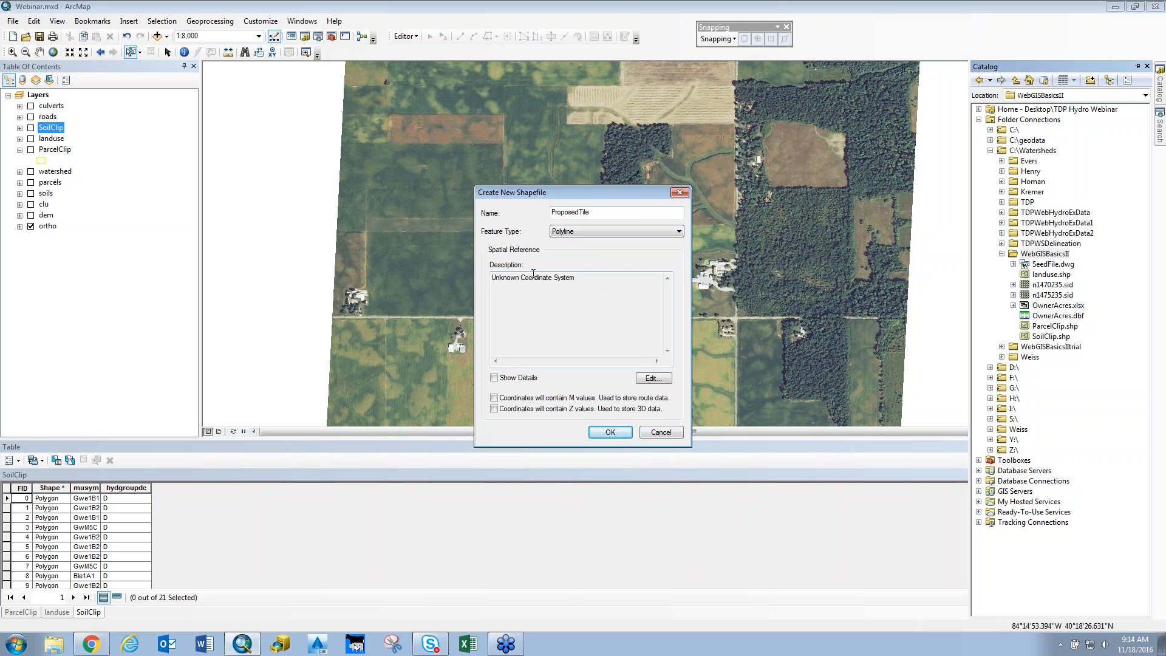
# - Assign the NAD 1983 StatePlane Ohio North FIPS 3401 (US Feet) coordinate system and create the ProposedTile shapefile
pyautogui.click(654, 378)
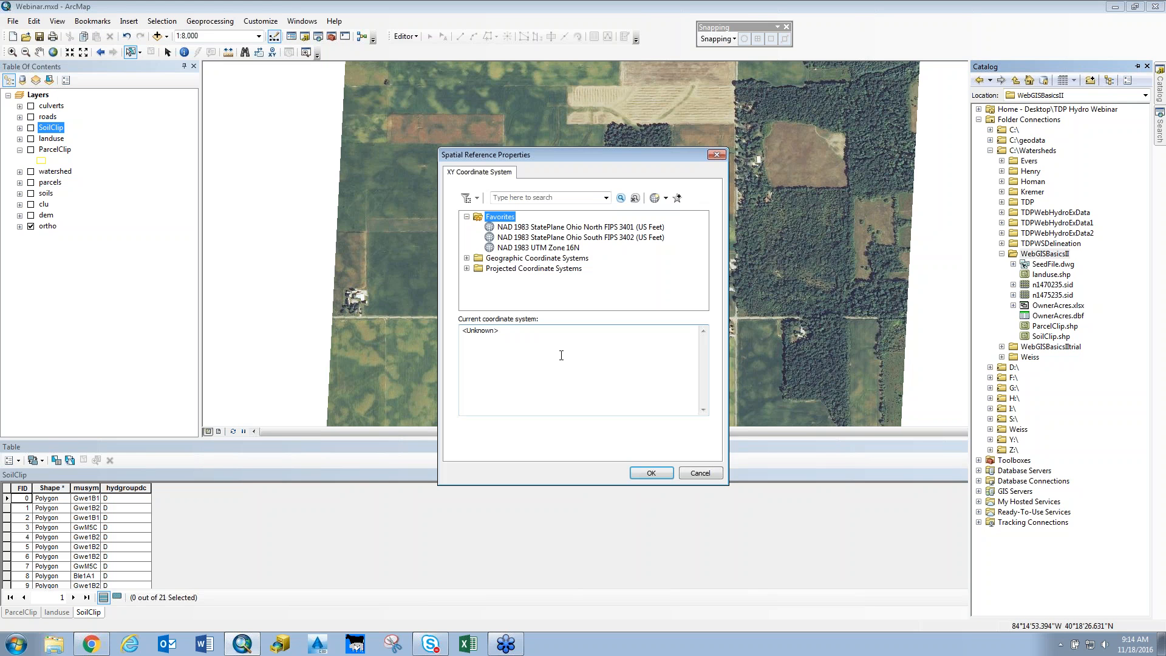
pyautogui.click(589, 226)
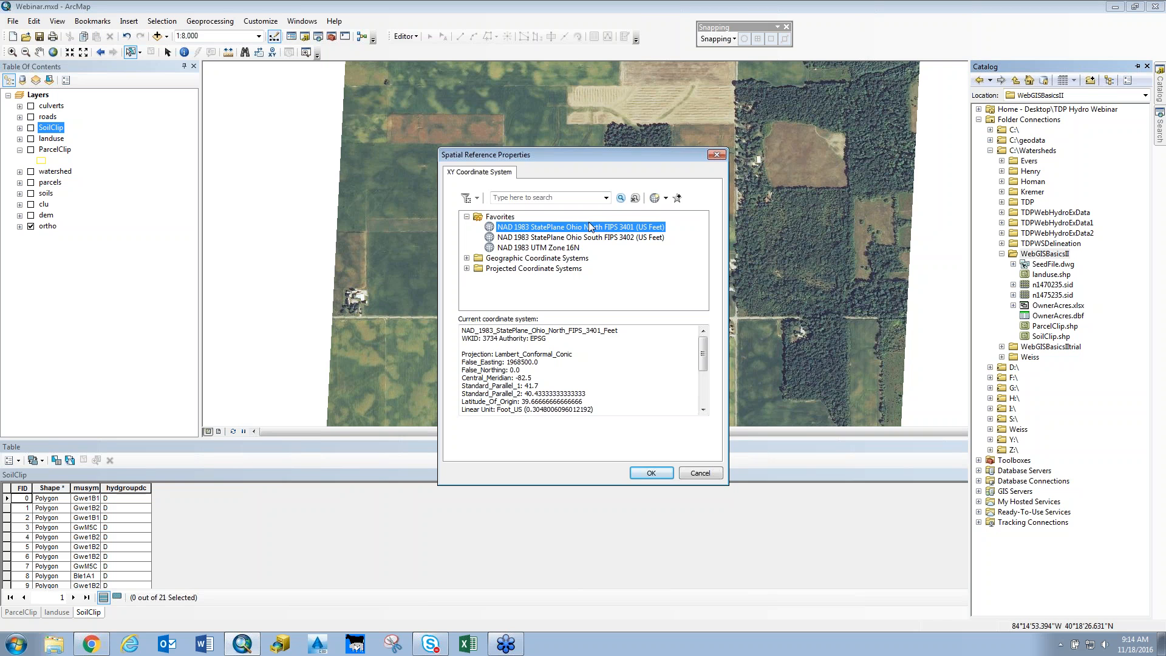
pyautogui.click(654, 474)
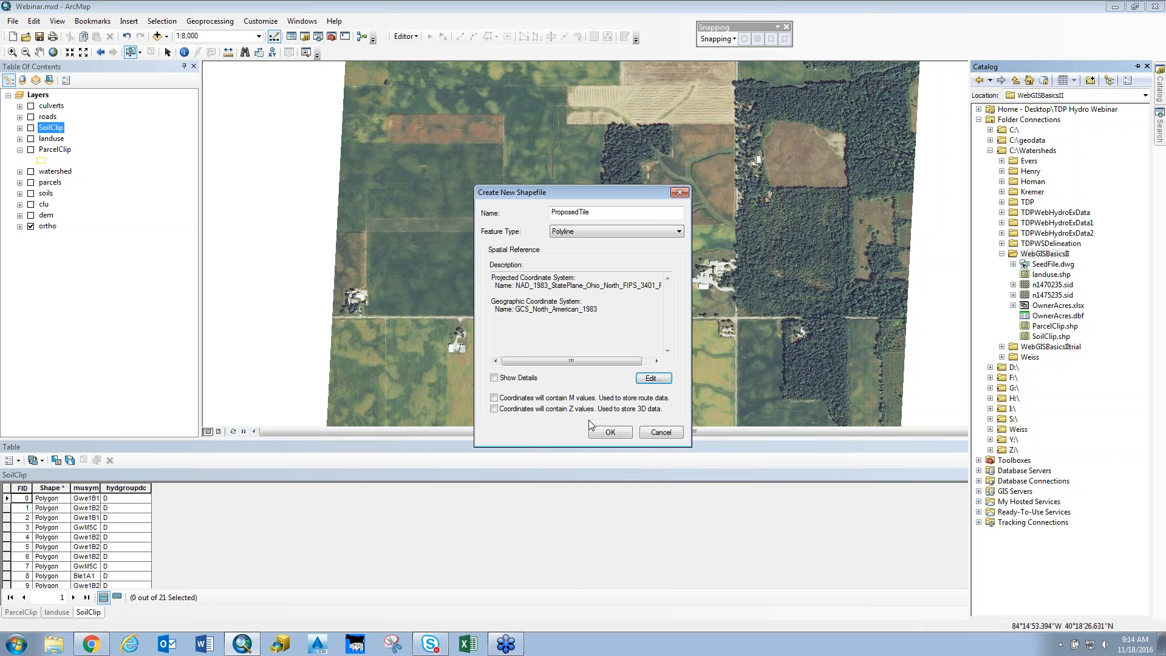
pyautogui.click(609, 433)
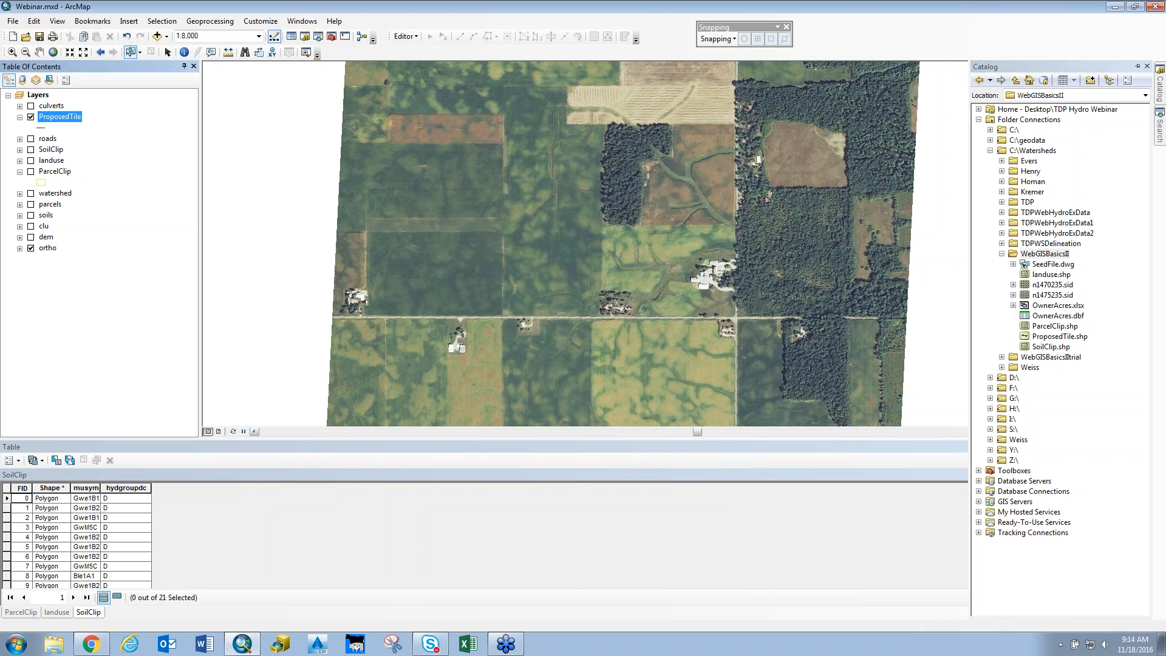
# - Close the Snapping toolbar and start an edit session on the ProposedTile layer
pyautogui.click(787, 27)
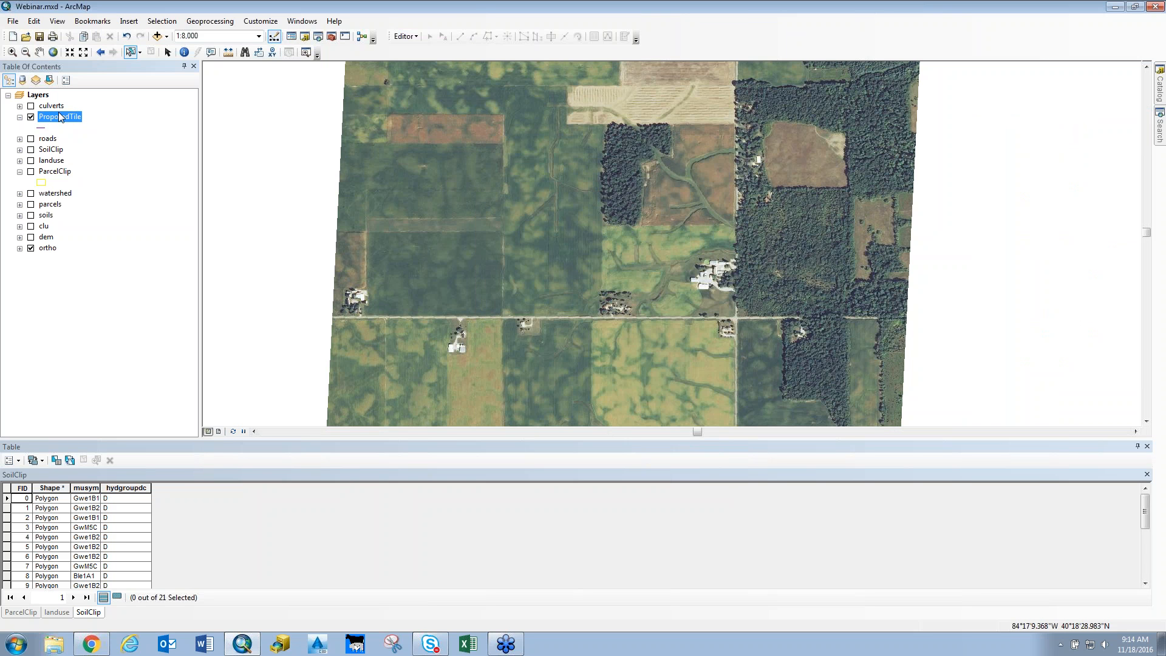
pyautogui.click(406, 36)
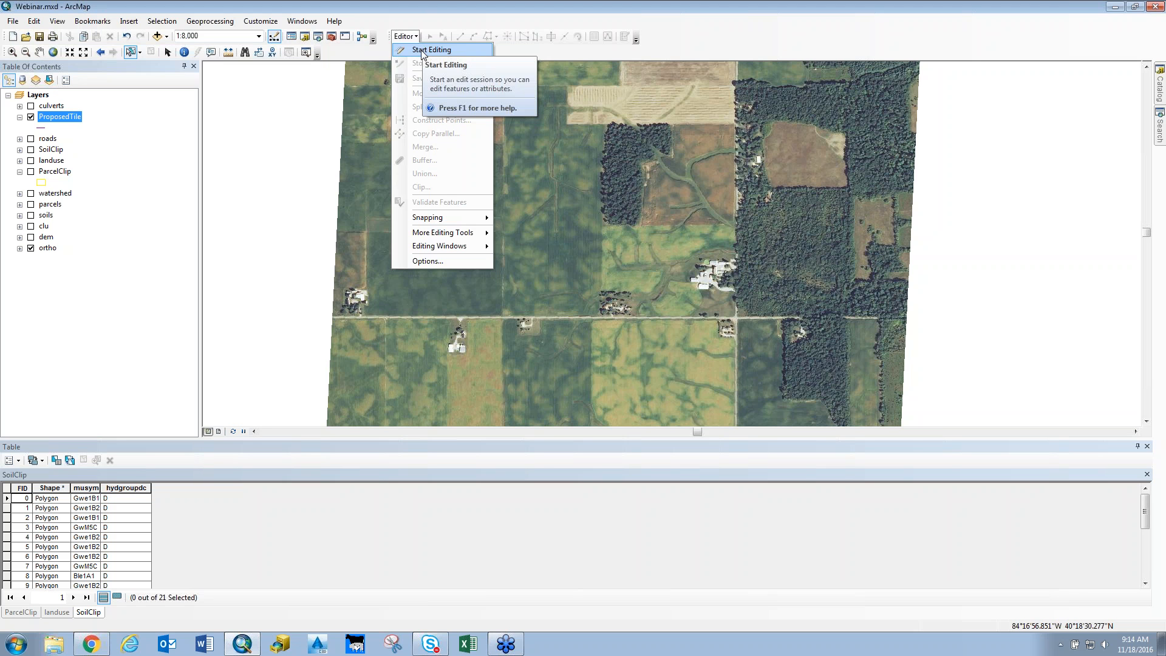
pyautogui.click(423, 51)
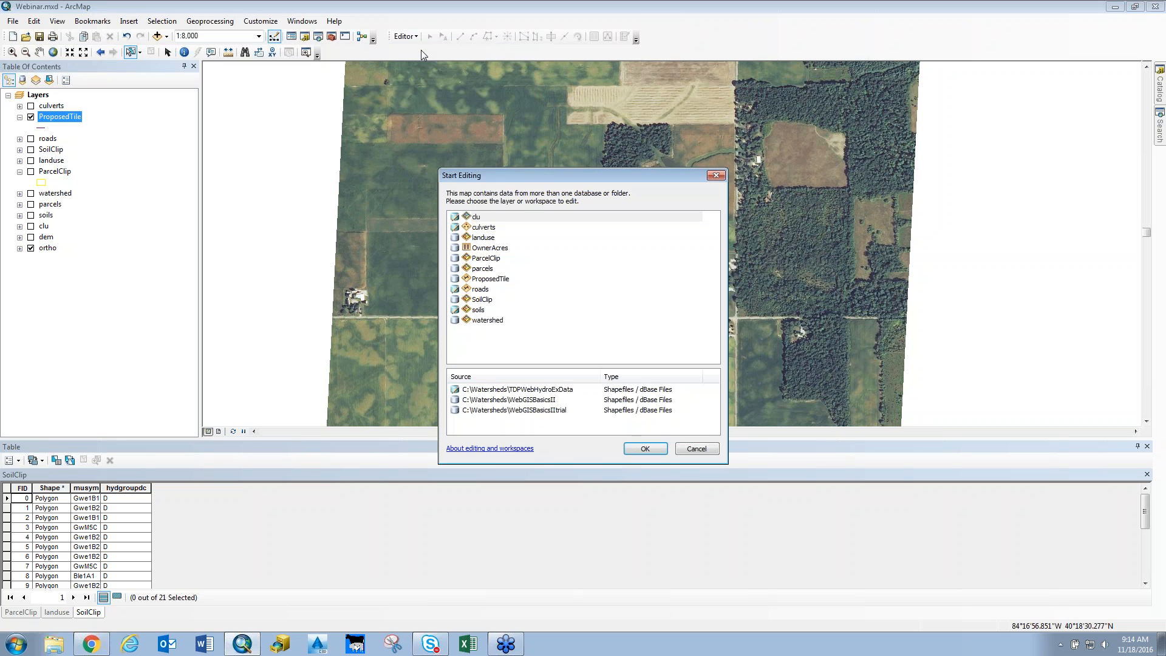
pyautogui.click(488, 281)
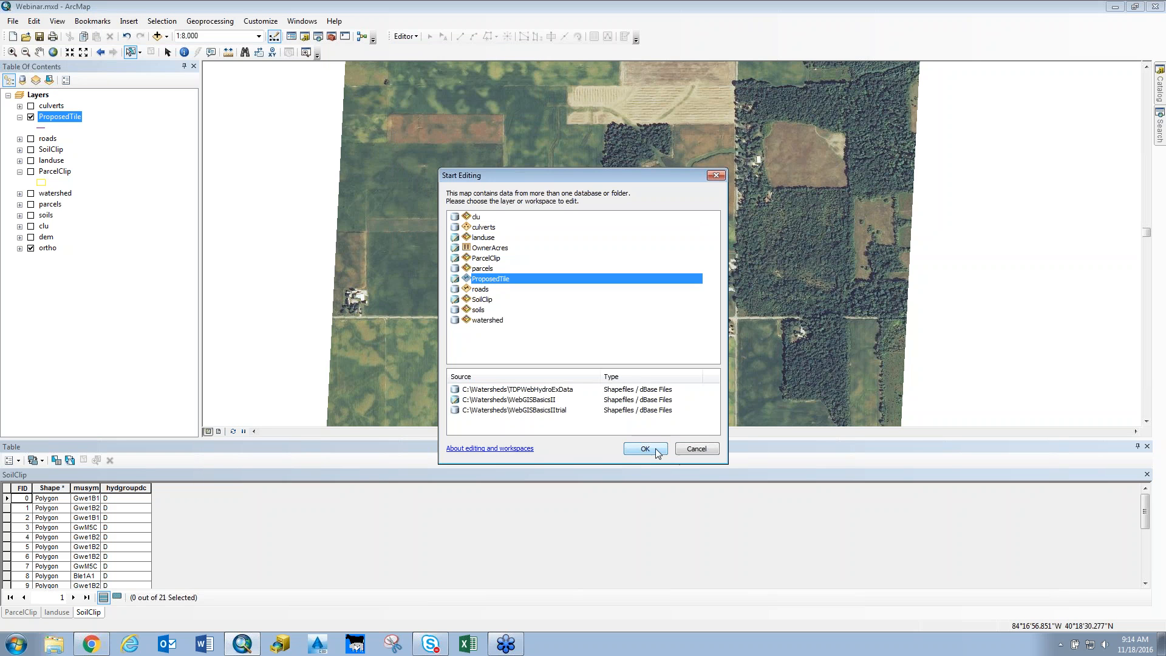
pyautogui.click(655, 449)
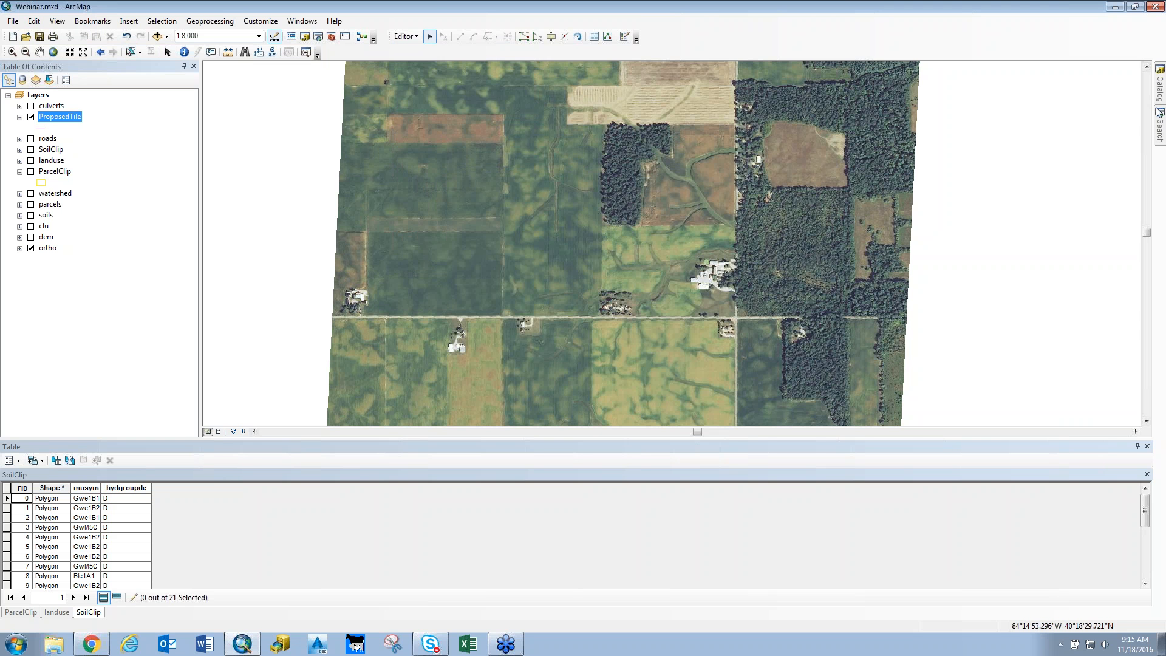
# - Open the Create Features window for the edit session
pyautogui.click(405, 38)
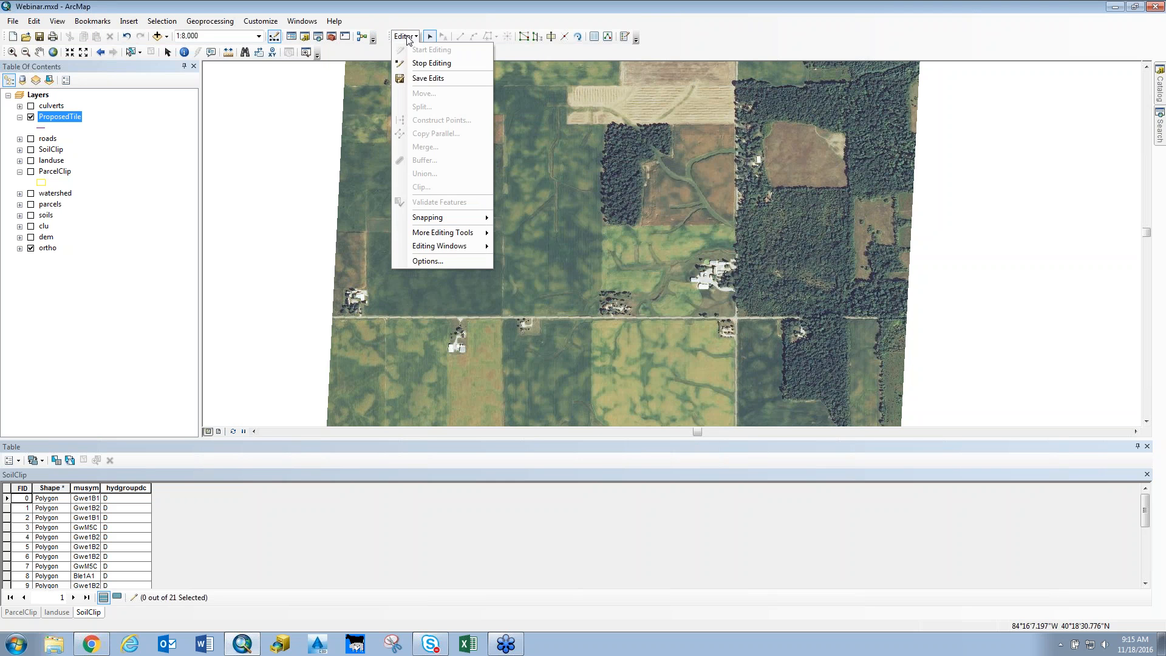
pyautogui.moveTo(439, 251)
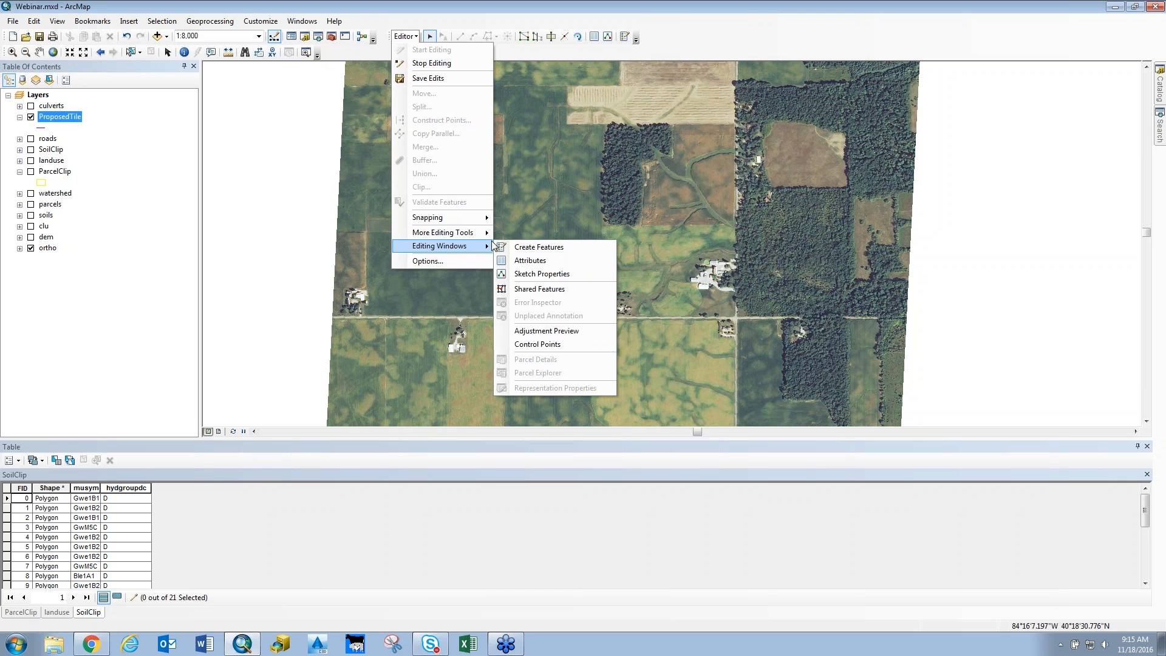
pyautogui.click(530, 249)
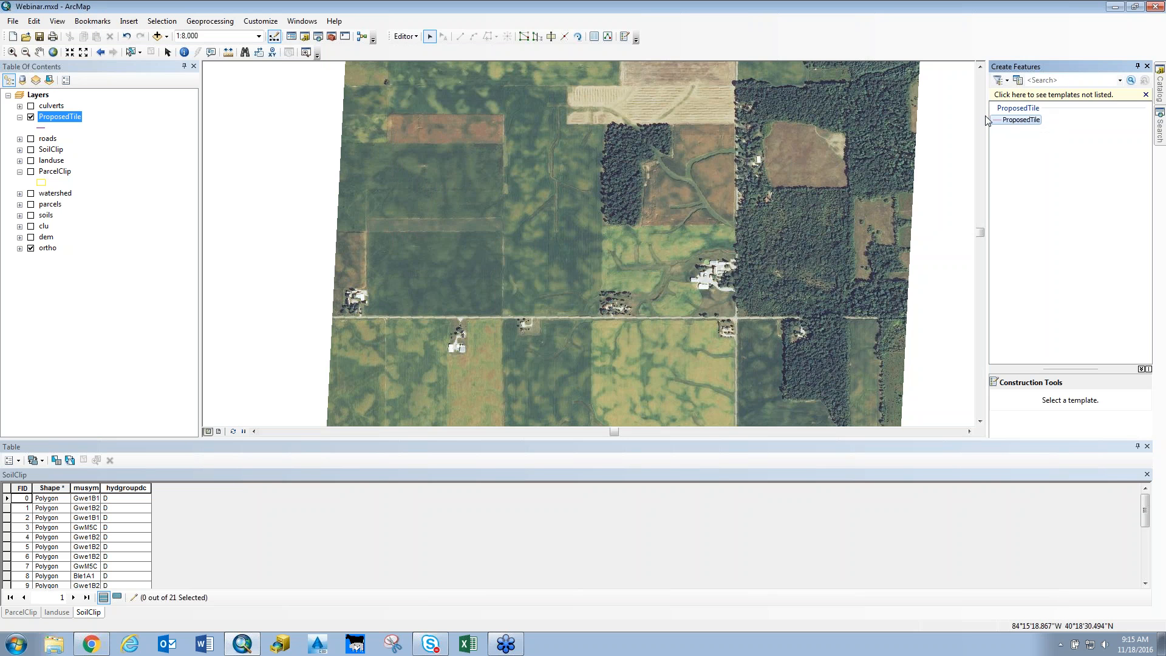
# - Digitize the ProposedTile line from the road northwest across the brown field, west along the pale field, and south into the green field
pyautogui.click(1023, 122)
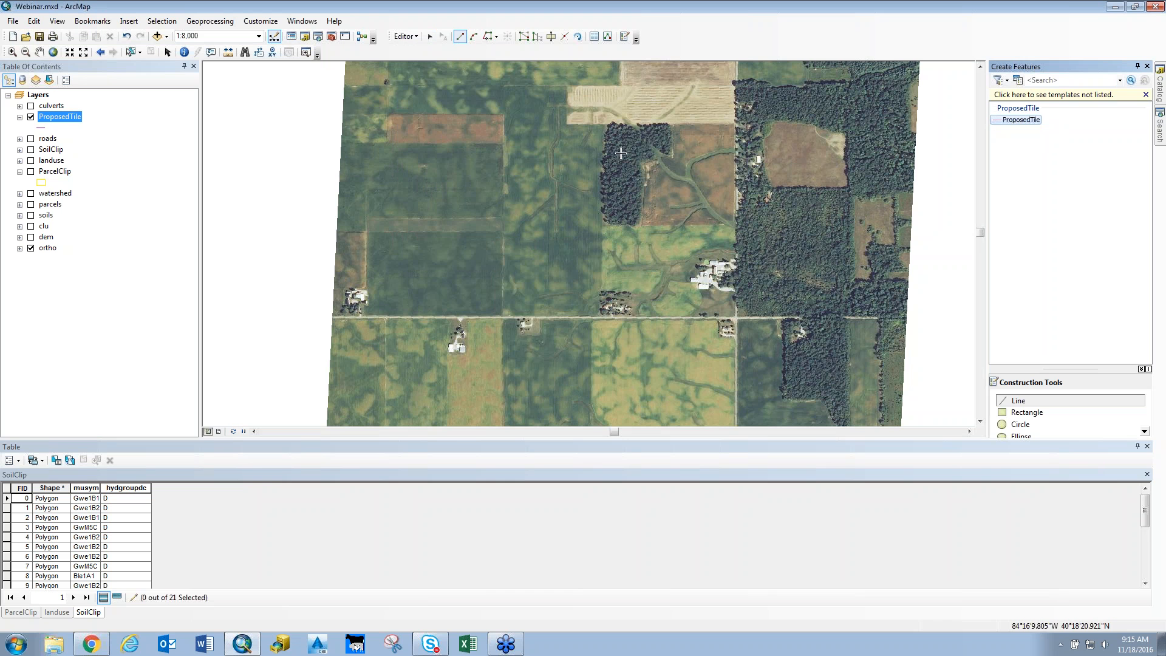
pyautogui.click(737, 227)
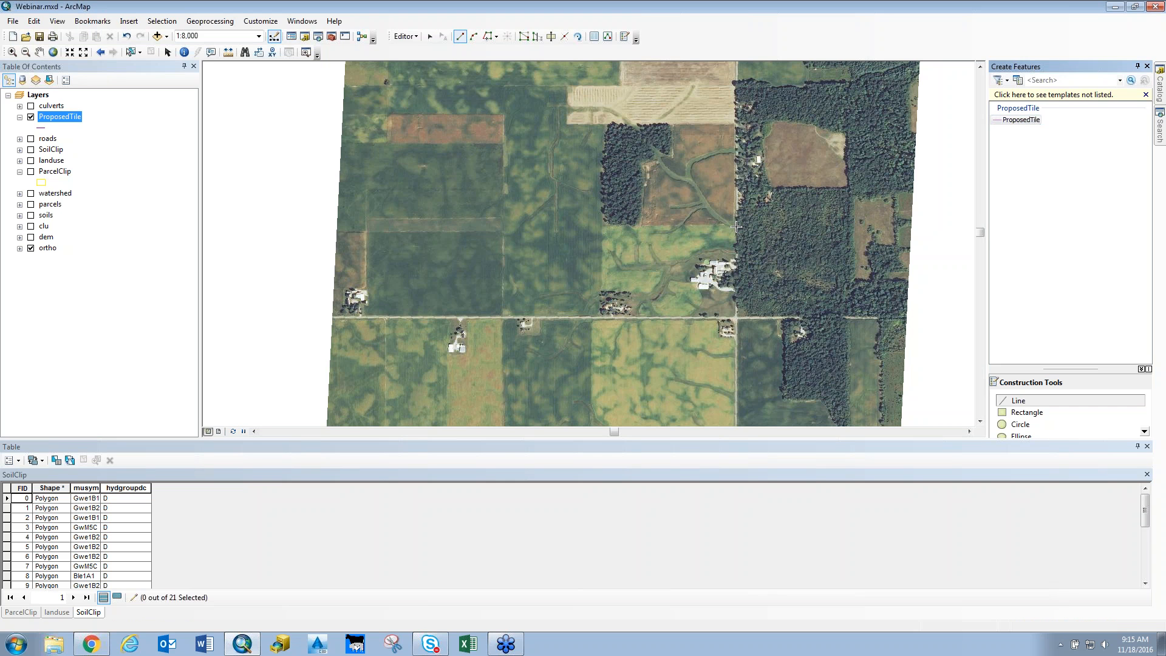
pyautogui.click(692, 182)
pyautogui.click(612, 108)
pyautogui.click(556, 107)
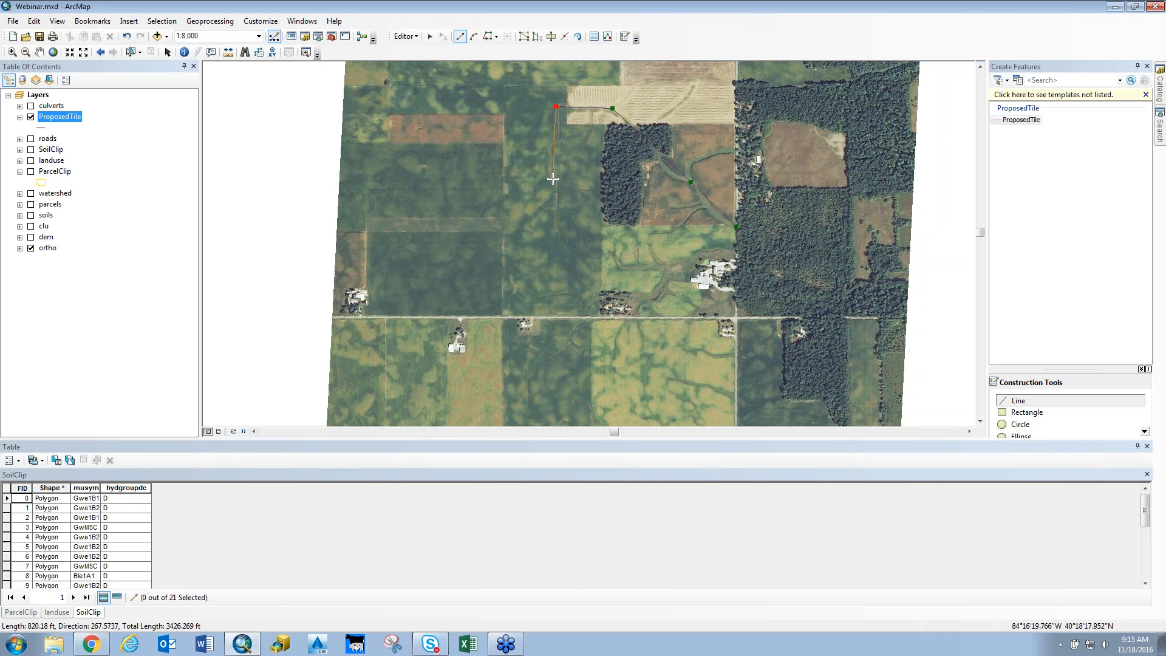
pyautogui.doubleClick(555, 226)
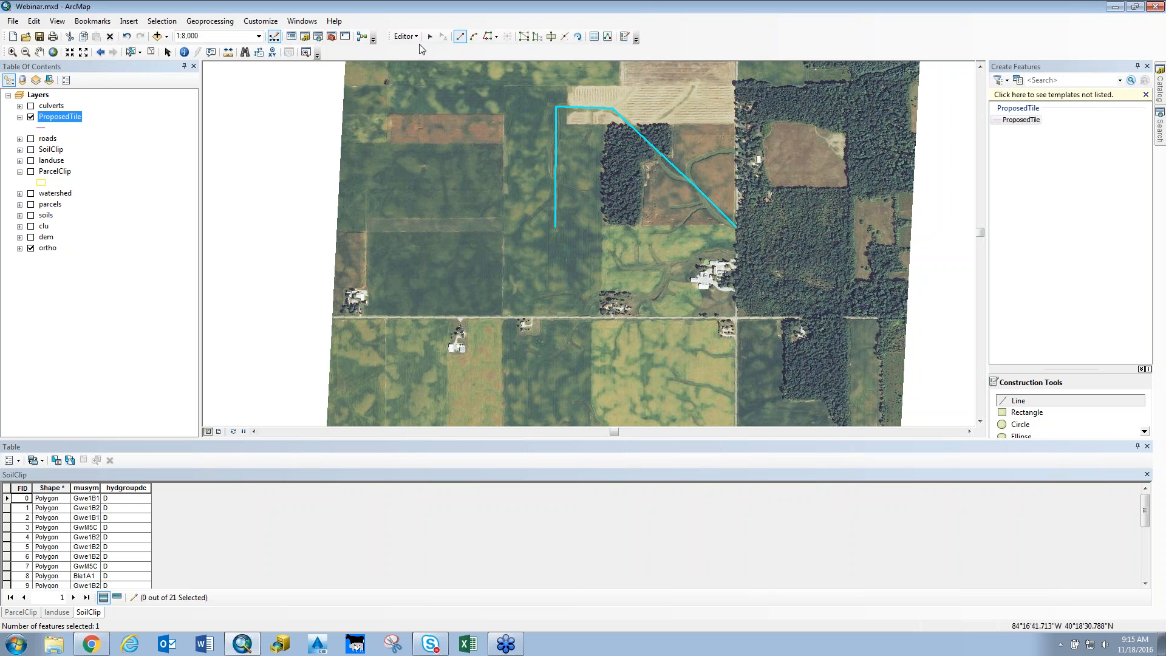
# - Save the edits to ProposedTile and turn on the watershed layer
pyautogui.click(410, 37)
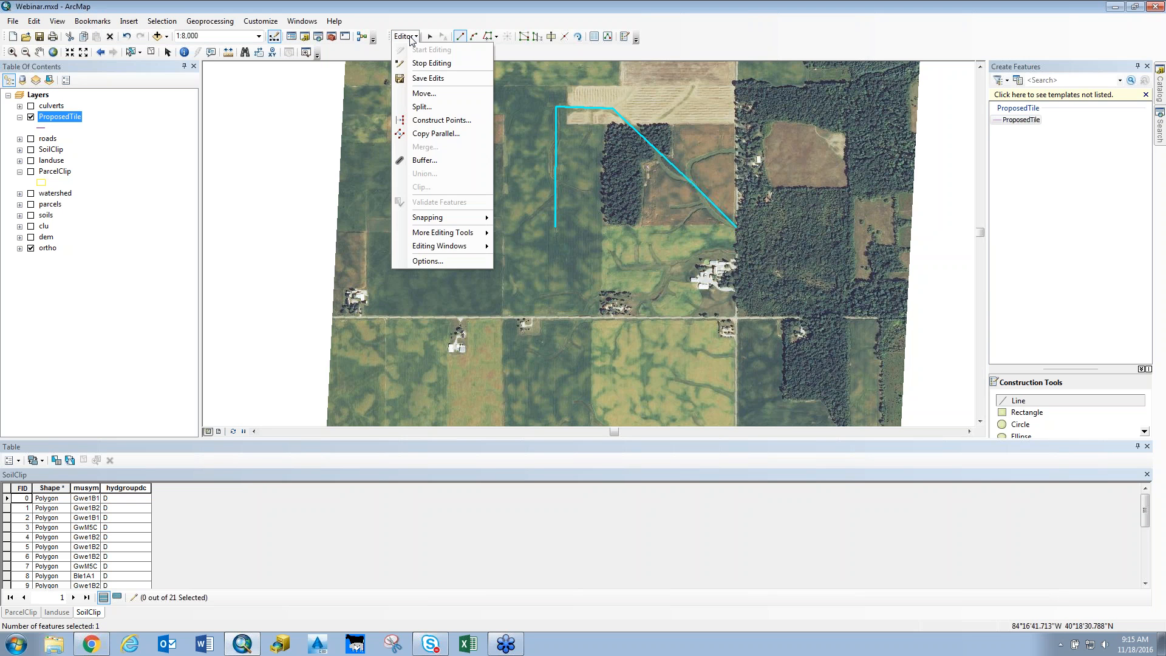
pyautogui.click(424, 82)
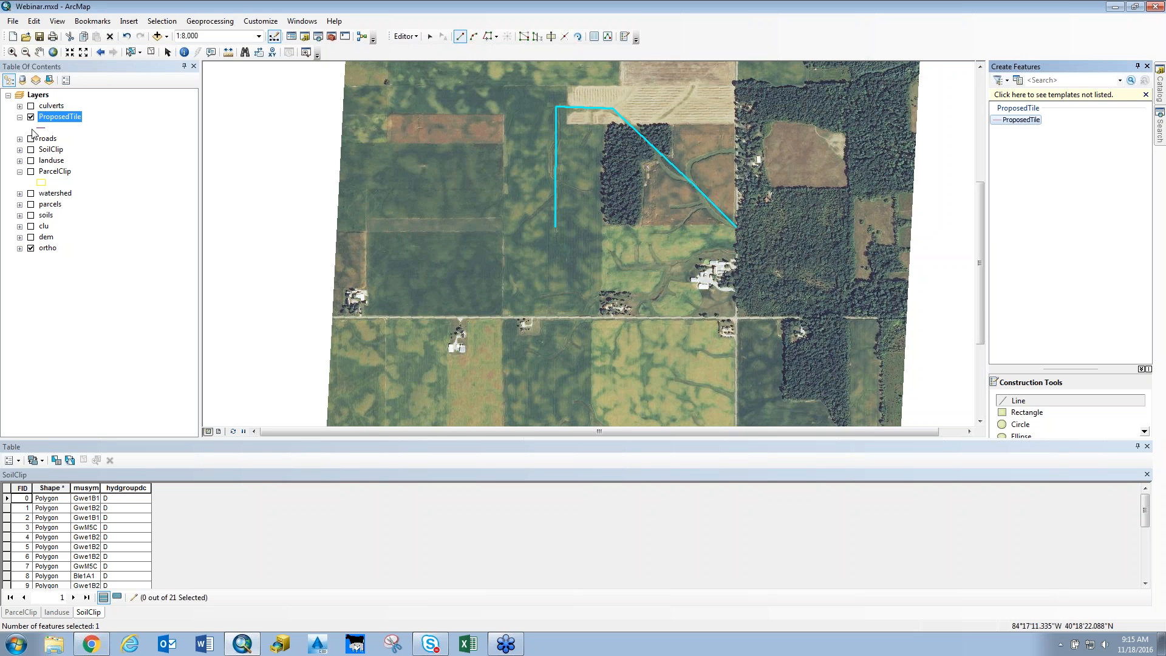
pyautogui.click(31, 193)
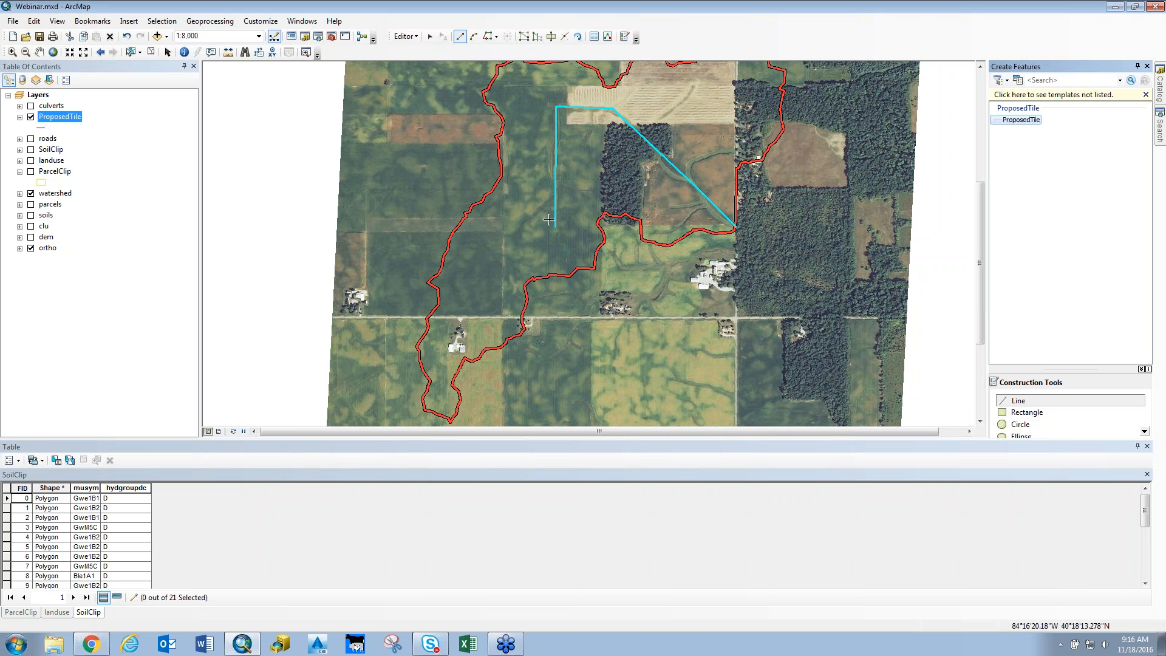
pyautogui.scroll(2, 549, 219)
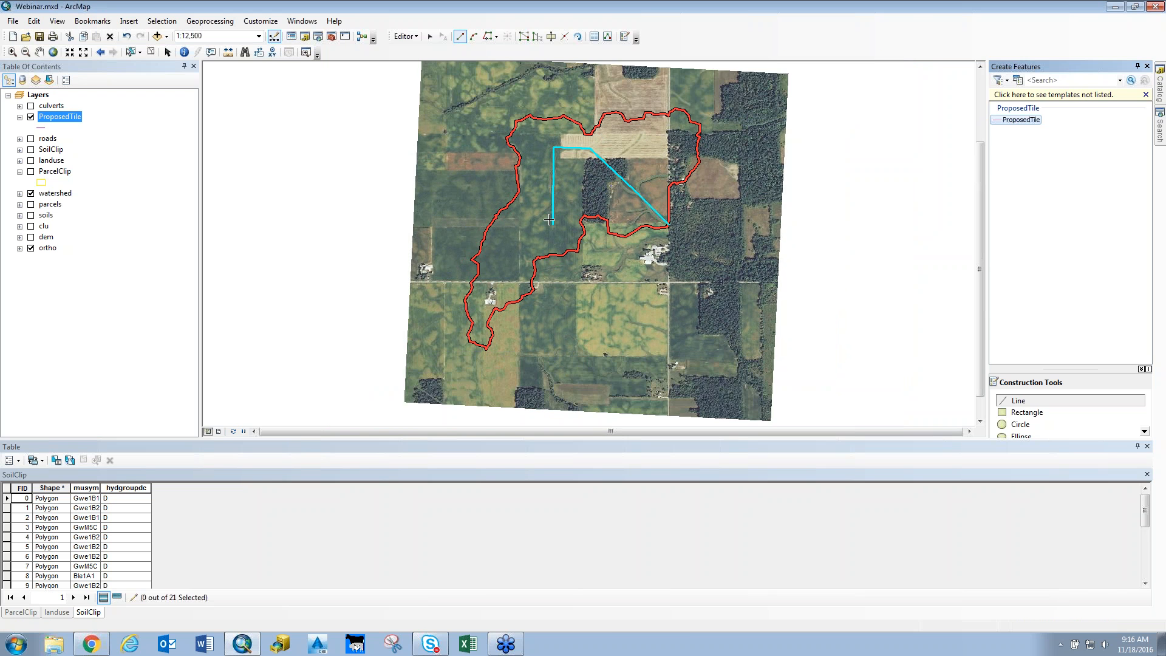
pyautogui.click(209, 22)
pyautogui.click(212, 34)
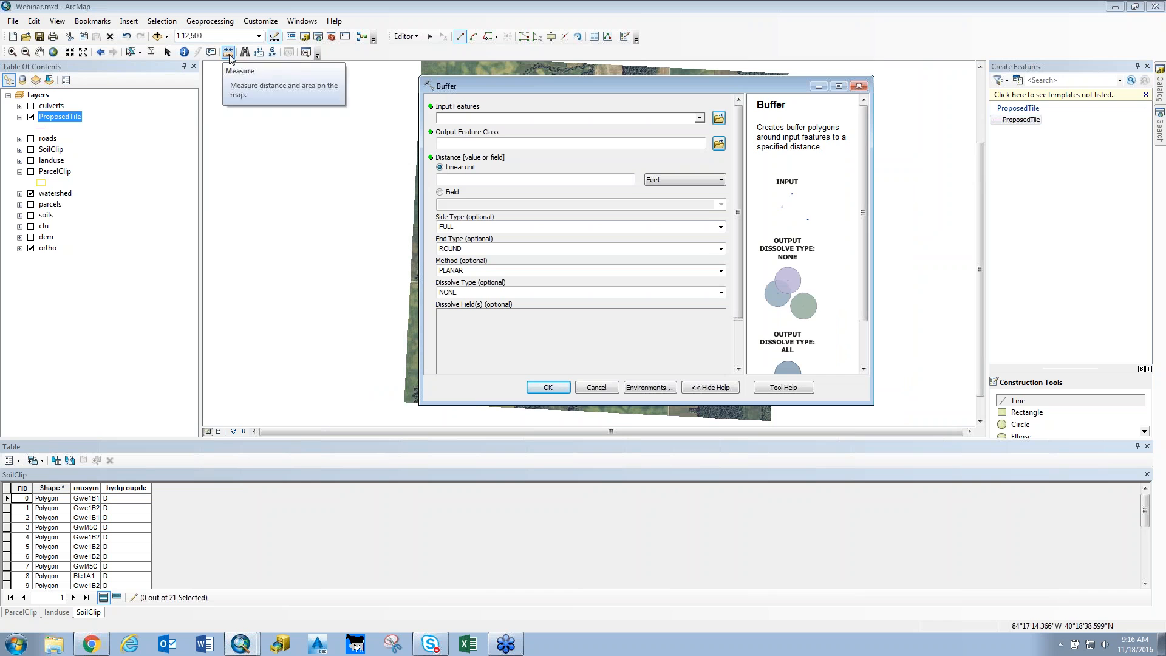
pyautogui.click(700, 118)
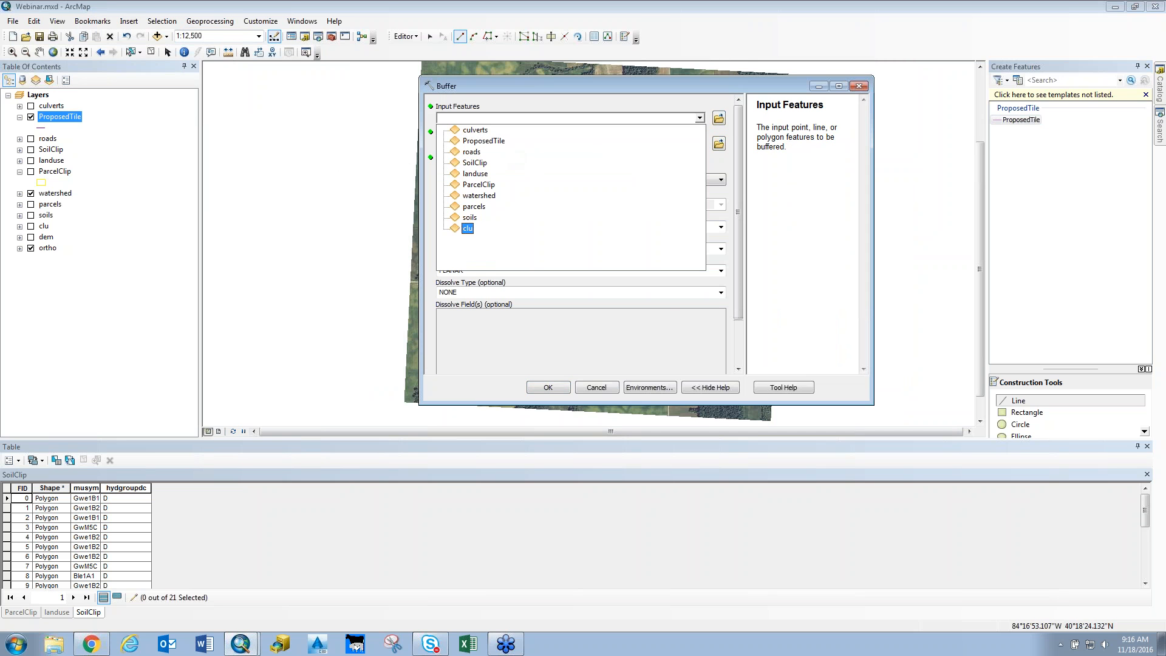
pyautogui.click(597, 387)
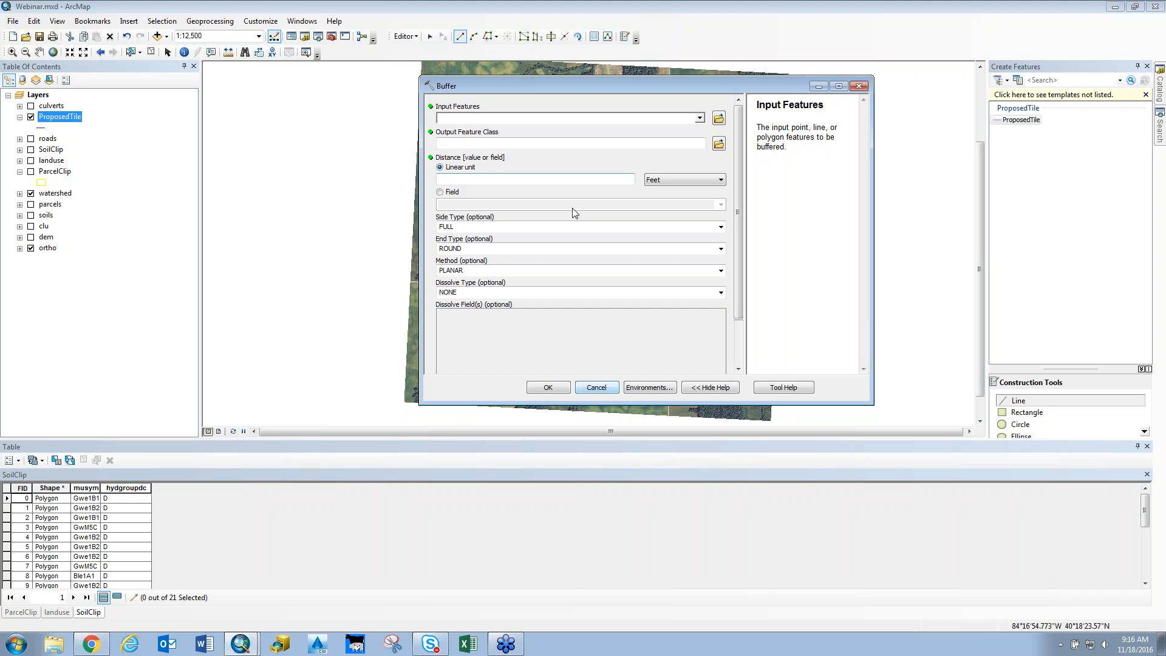
pyautogui.click(597, 387)
# - Buffer the selected tile line at 200 feet with the Editor's Buffer command, using the ProposedTile template
pyautogui.click(405, 36)
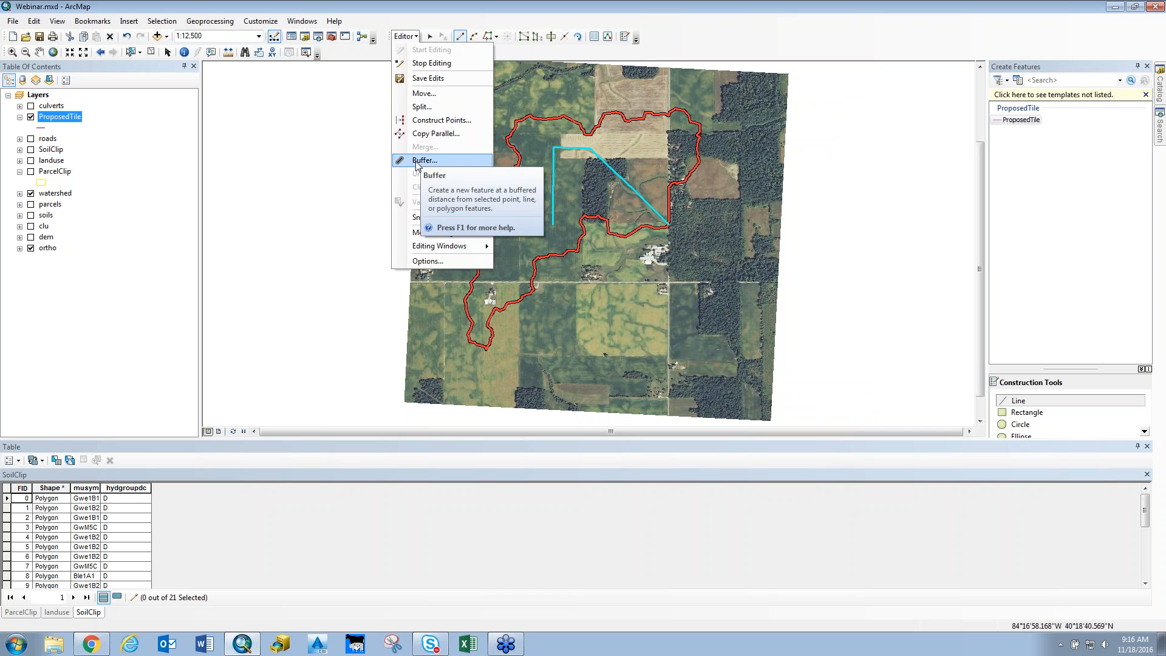
pyautogui.click(220, 25)
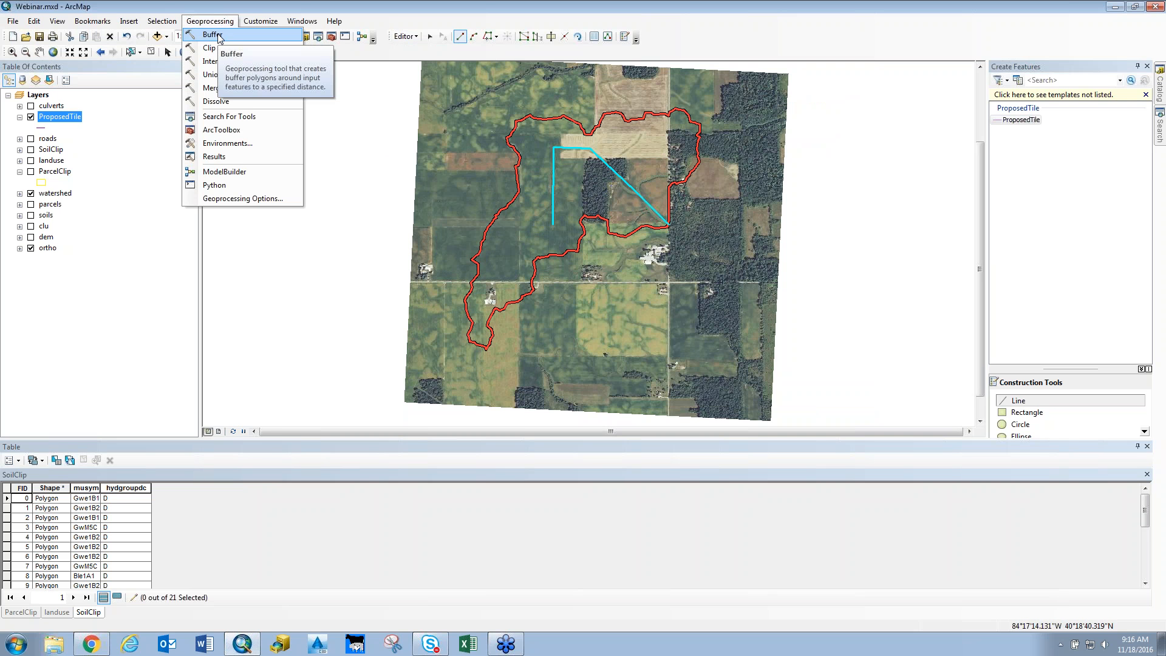
pyautogui.click(402, 36)
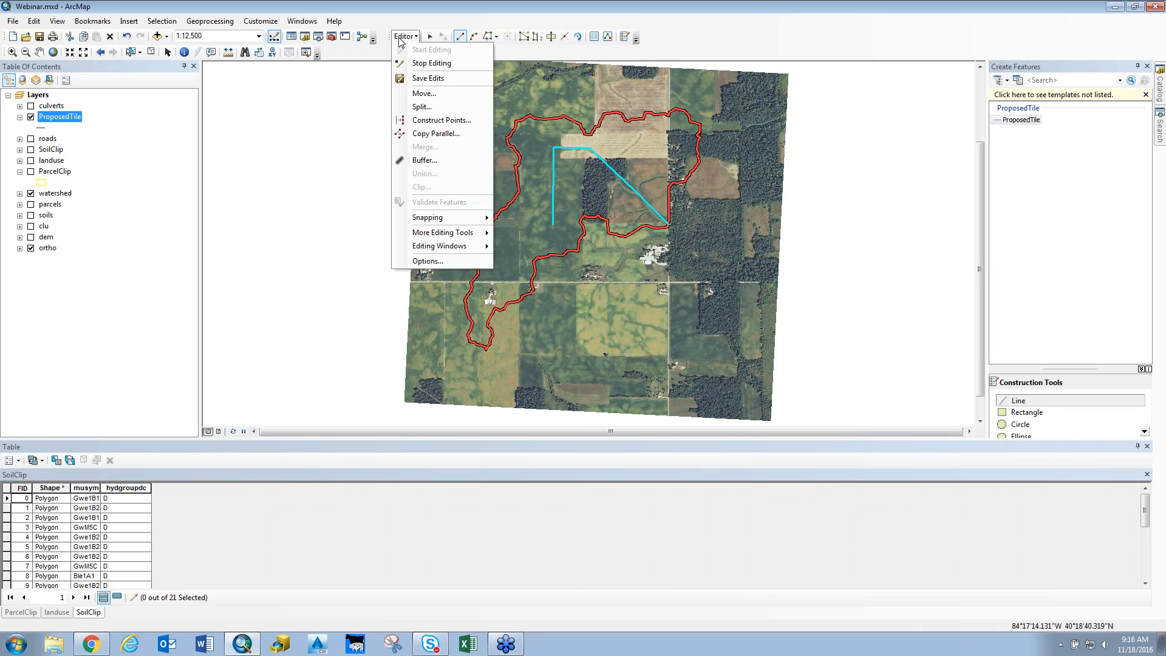
pyautogui.click(432, 161)
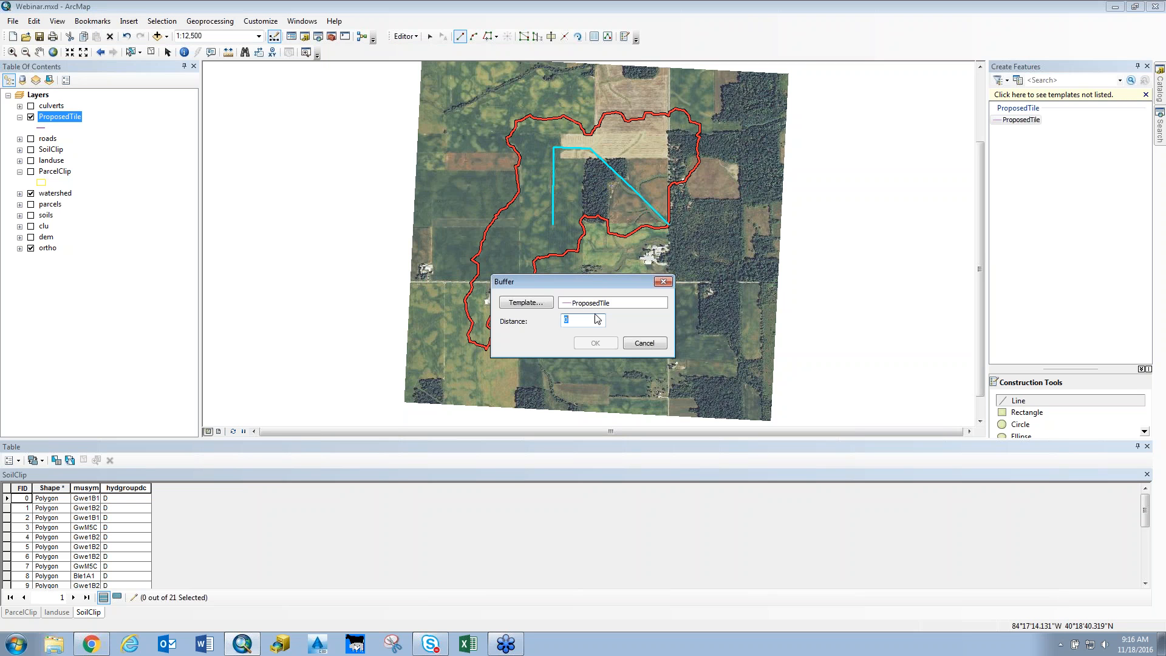
pyautogui.doubleClick(586, 326)
pyautogui.write('200')
pyautogui.click(596, 344)
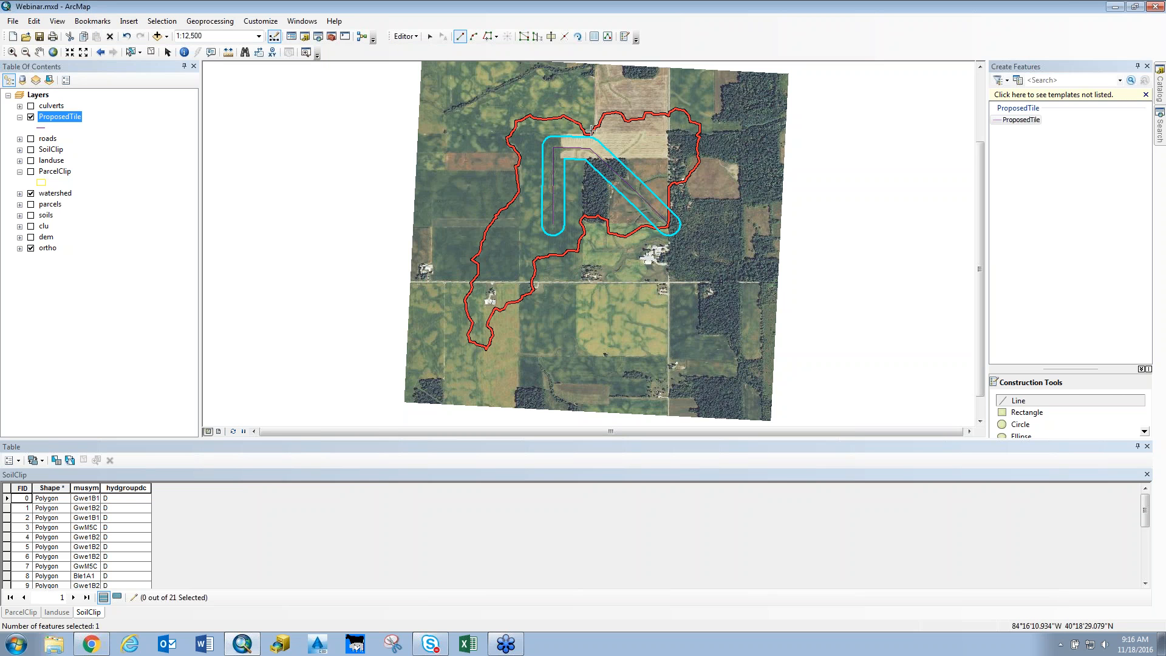
# - Reselect the original tile line and buffer it at 400 feet into ProposedTile
pyautogui.click(429, 36)
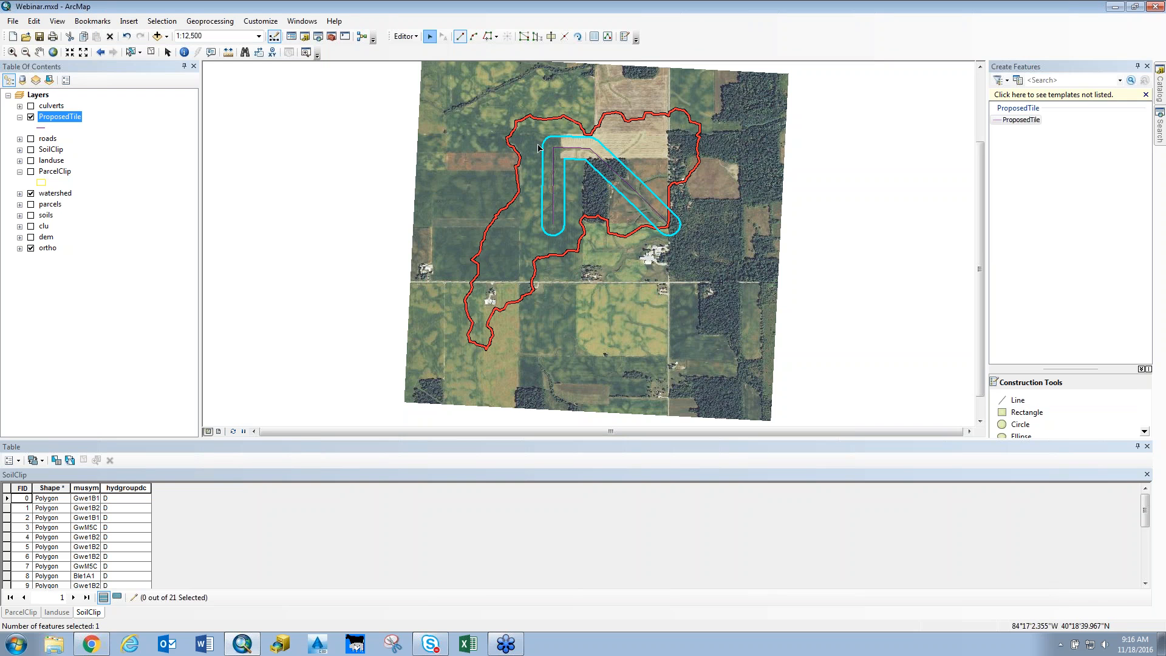
pyautogui.click(607, 164)
pyautogui.click(405, 36)
pyautogui.click(425, 161)
pyautogui.write('400')
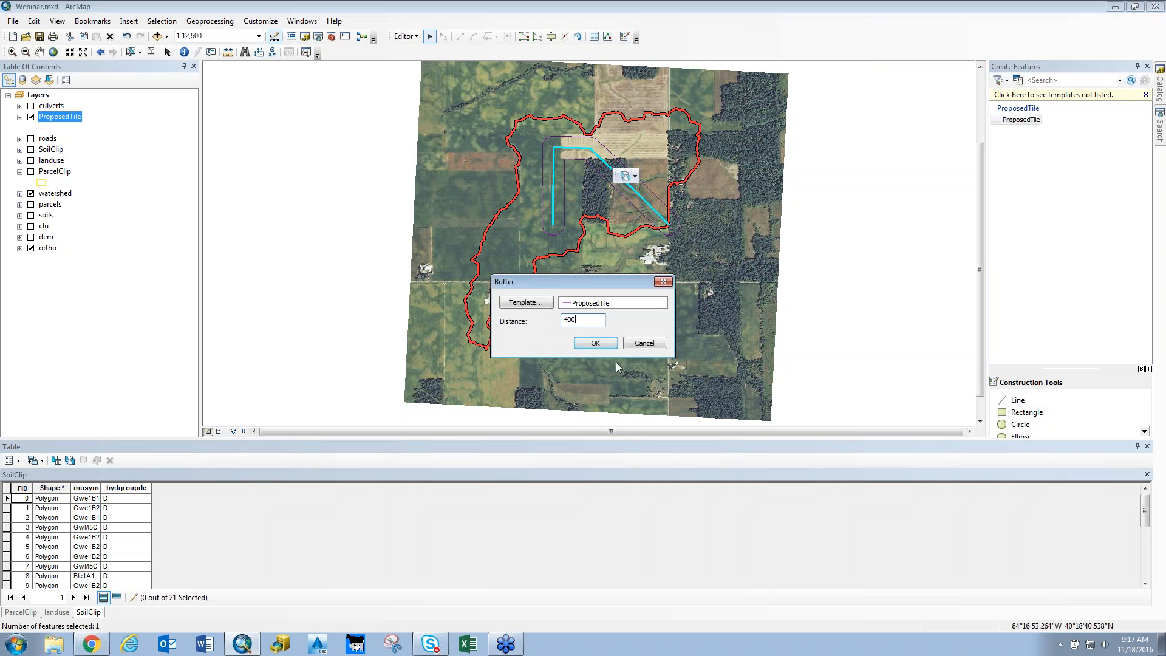
pyautogui.click(579, 343)
# - Select the original tile line again and buffer it at 600 feet
pyautogui.click(417, 35)
pyautogui.click(569, 148)
pyautogui.click(404, 36)
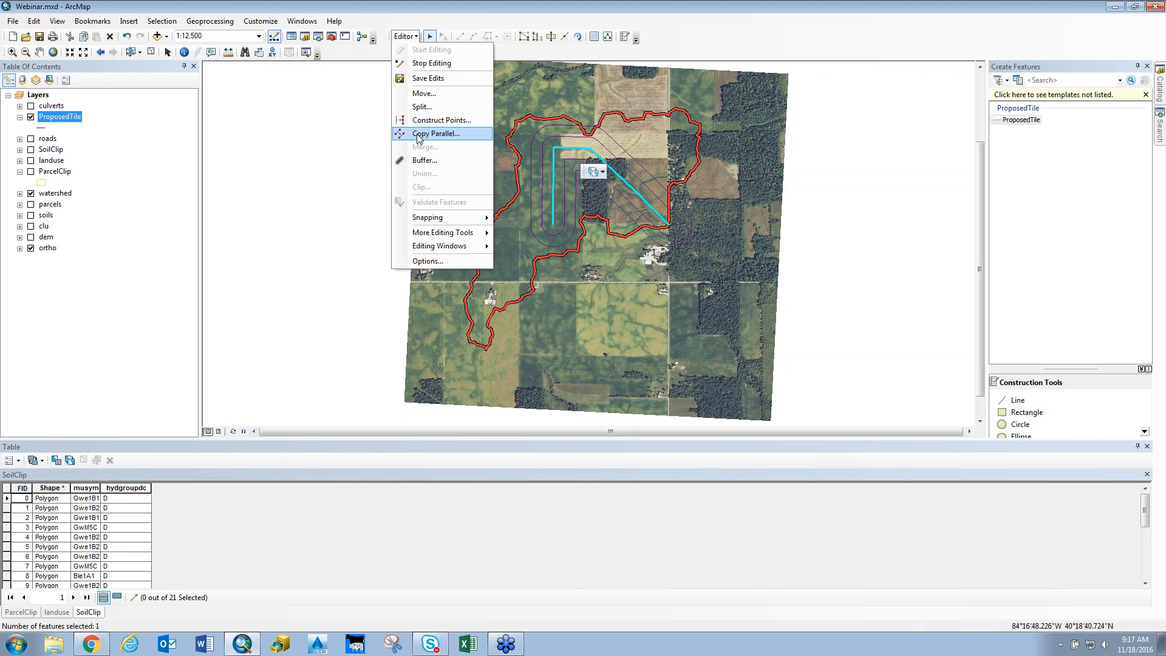
pyautogui.click(425, 159)
pyautogui.write('100')
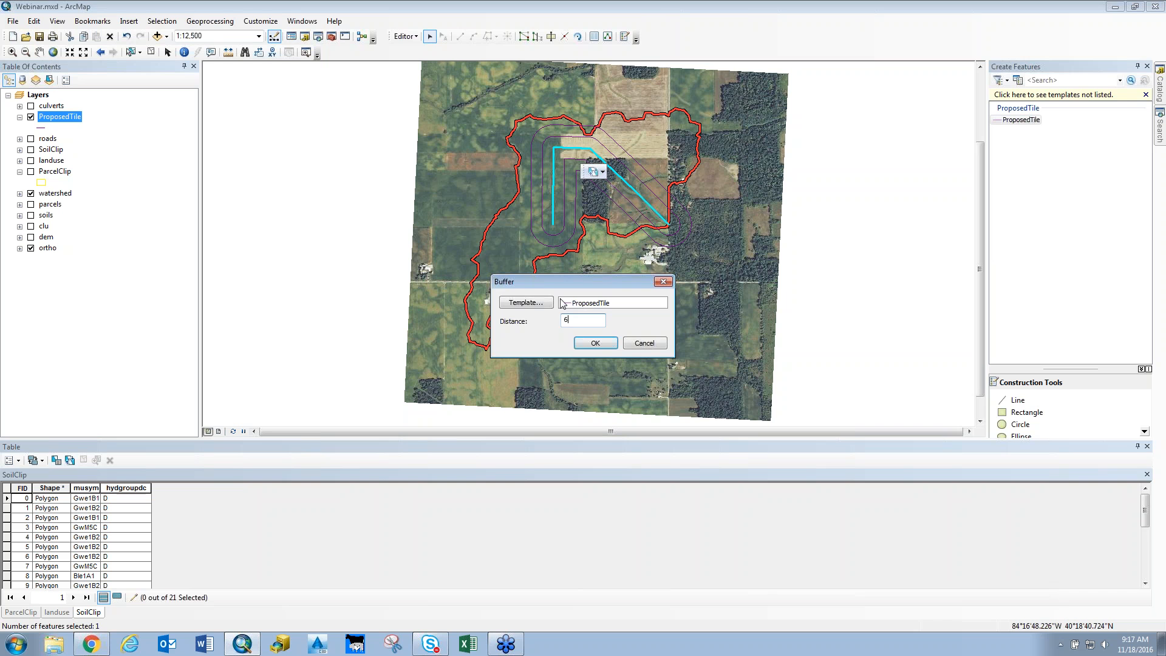
pyautogui.click(586, 343)
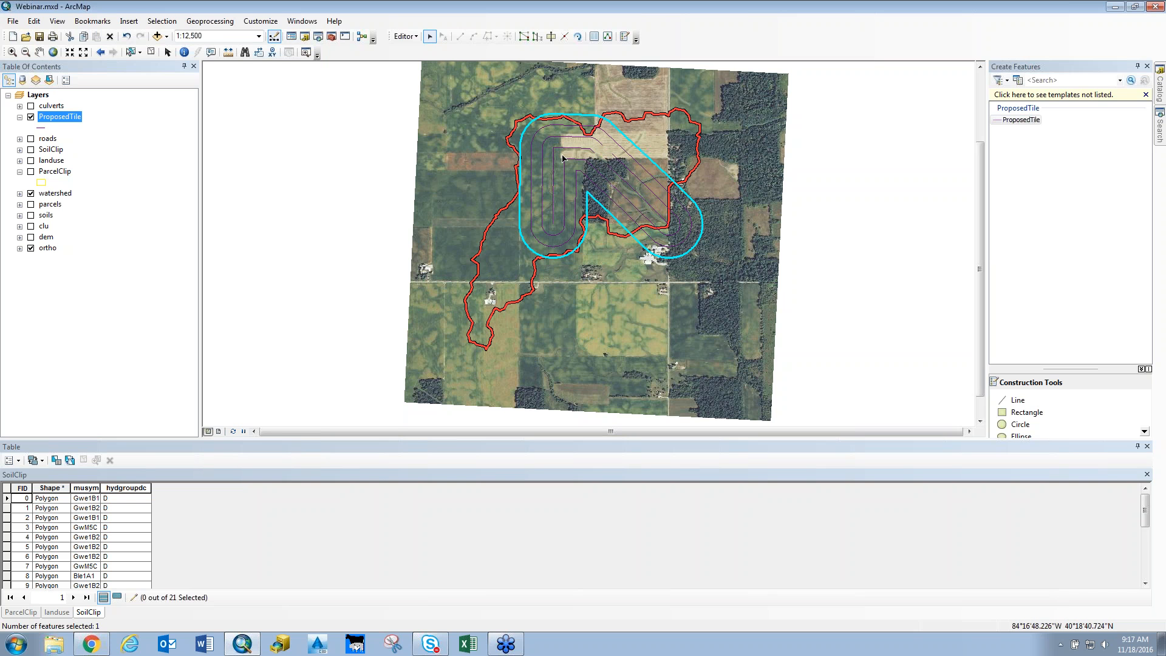
# - Buffer the original tile line at 800 feet, keeping the ProposedTile template
pyautogui.click(396, 39)
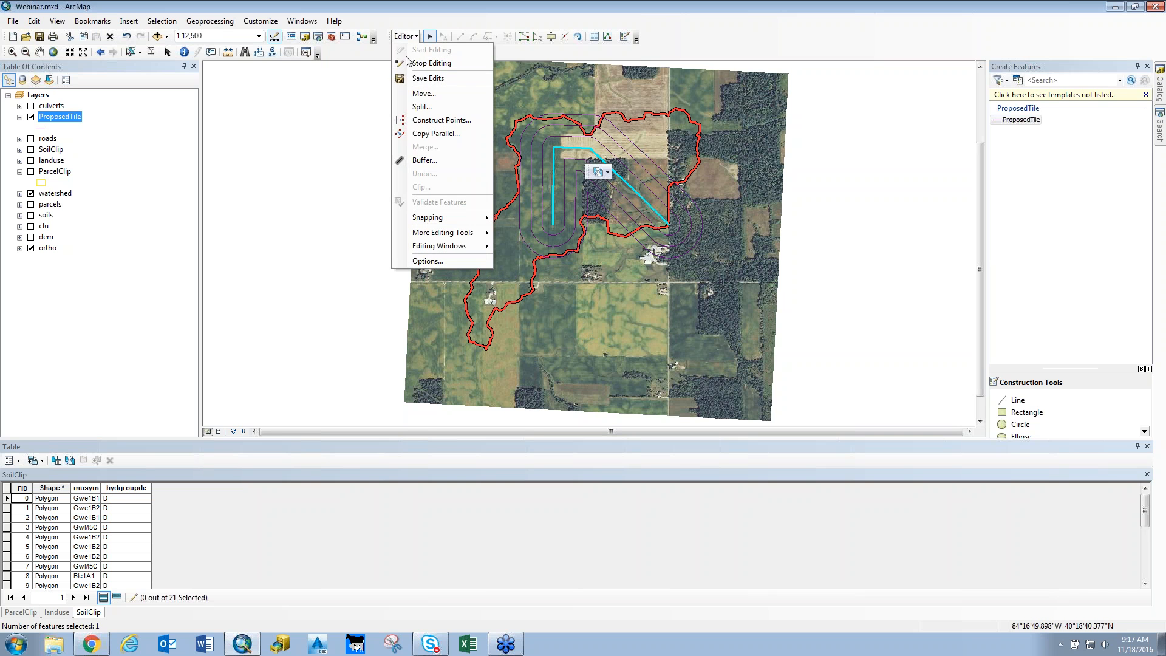
pyautogui.click(428, 160)
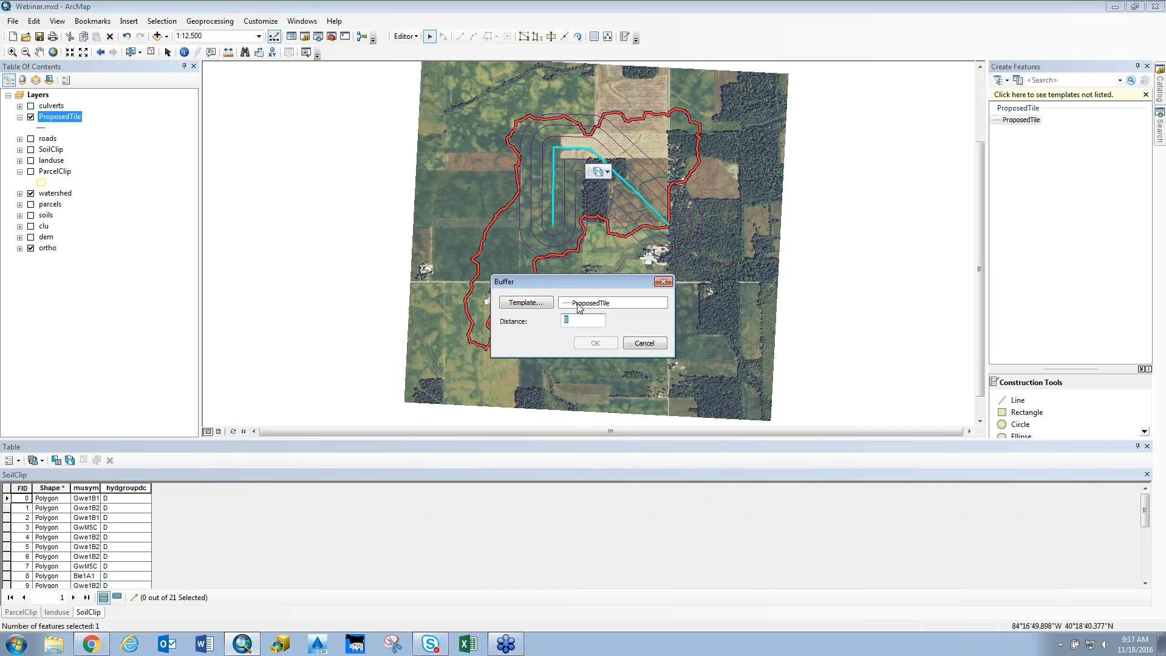
pyautogui.write('8')
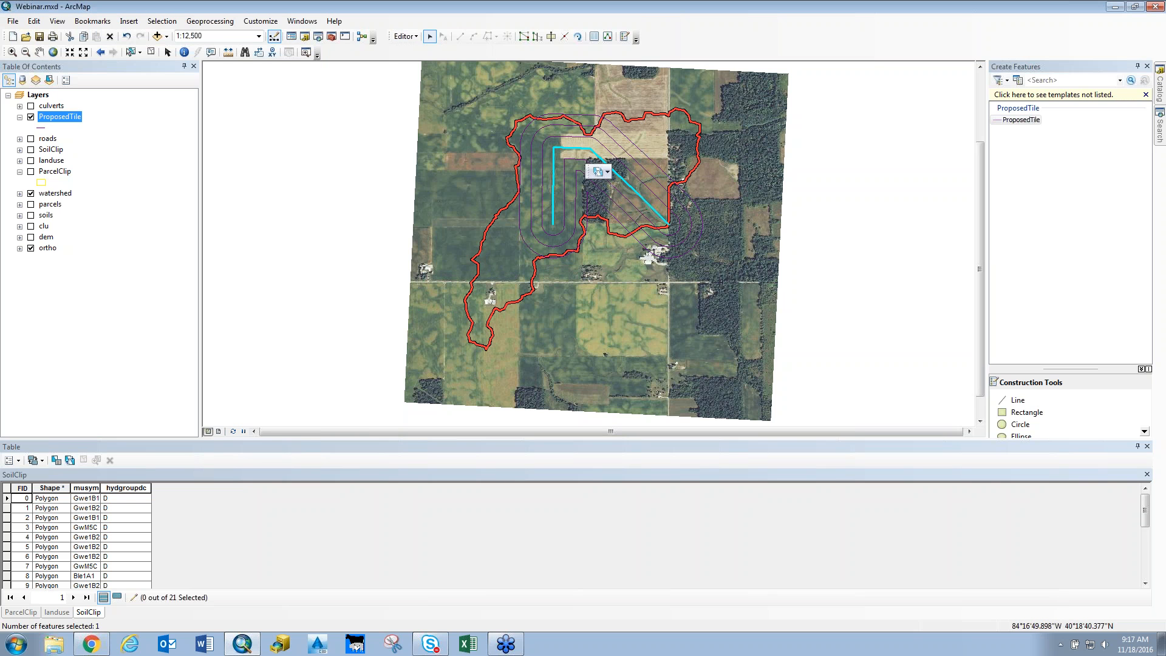
pyautogui.press('Return')
# - Reselect the original tile line and add a buffer at a distance of 1000 feet
pyautogui.click(571, 163)
pyautogui.click(568, 152)
pyautogui.click(568, 152)
pyautogui.click(405, 36)
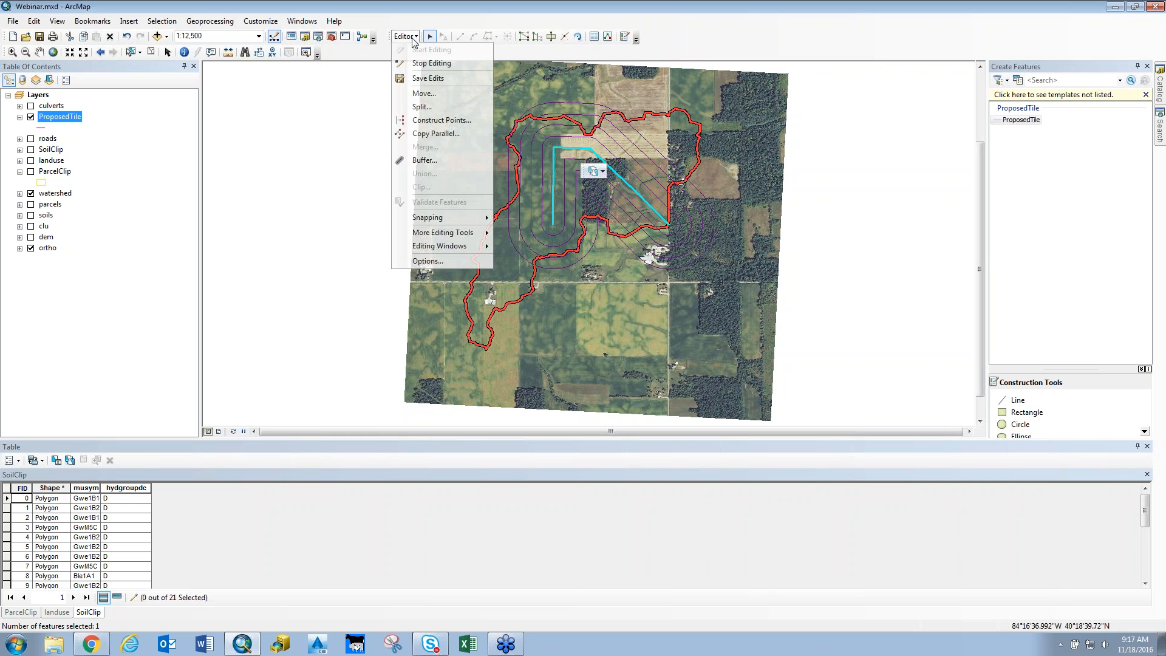
pyautogui.click(426, 161)
pyautogui.write('1000')
pyautogui.click(597, 343)
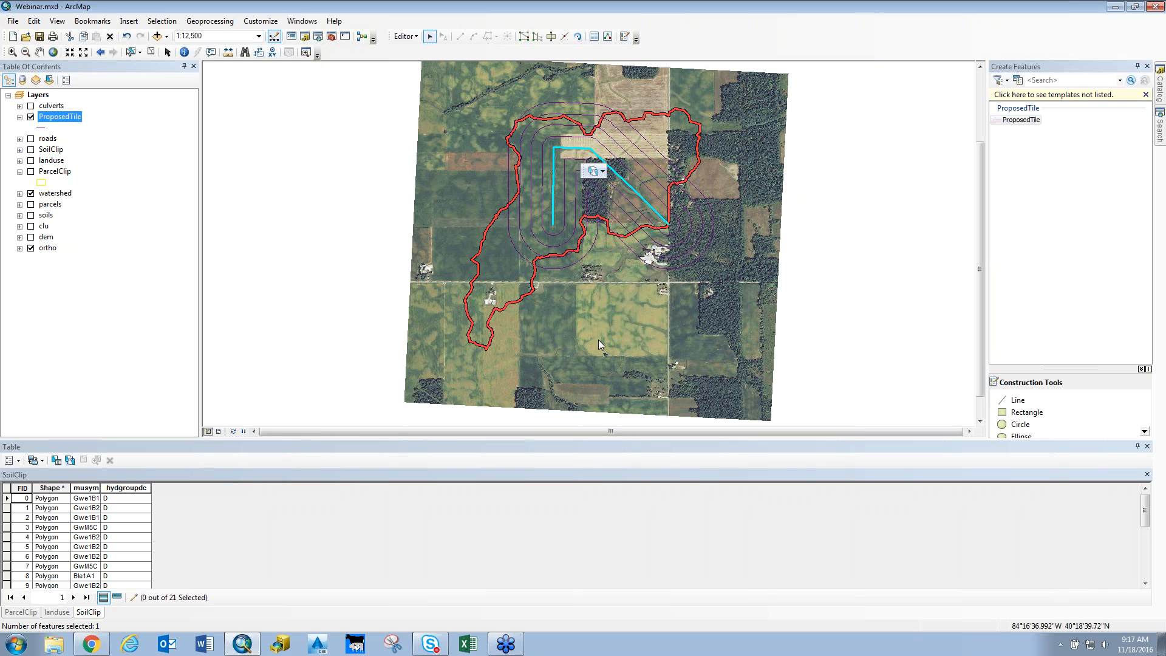
# - Buffer the original tile line once more, one 200-foot interval beyond the 1000-foot ring
pyautogui.click(566, 150)
pyautogui.click(410, 38)
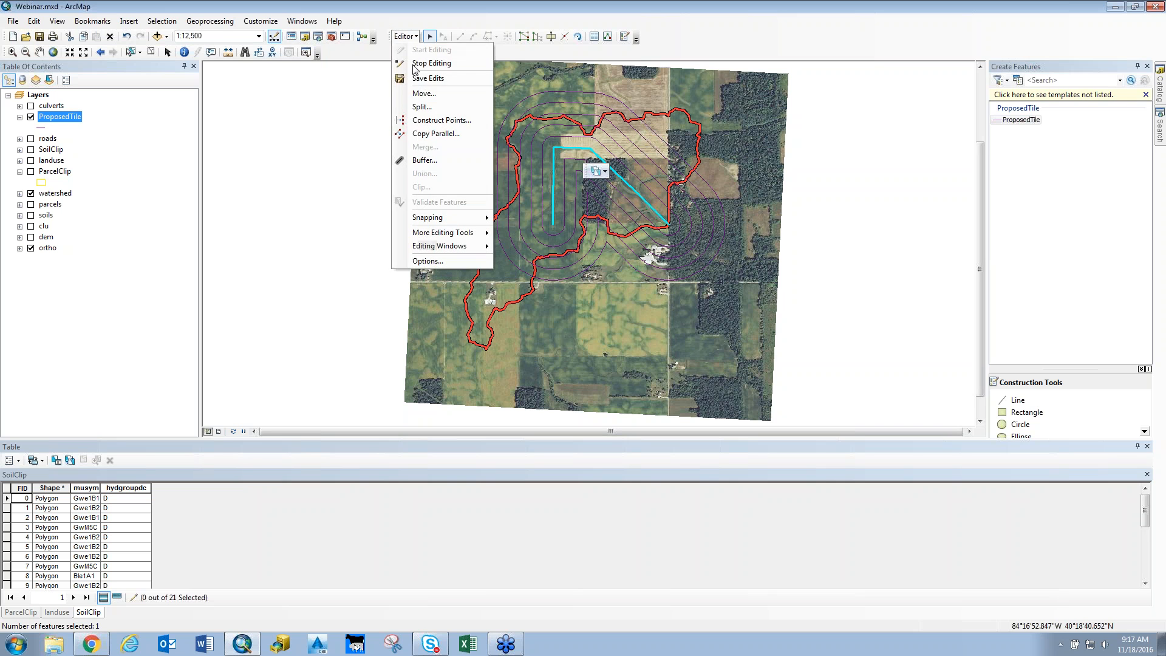
pyautogui.click(426, 158)
pyautogui.write('50')
pyautogui.click(603, 345)
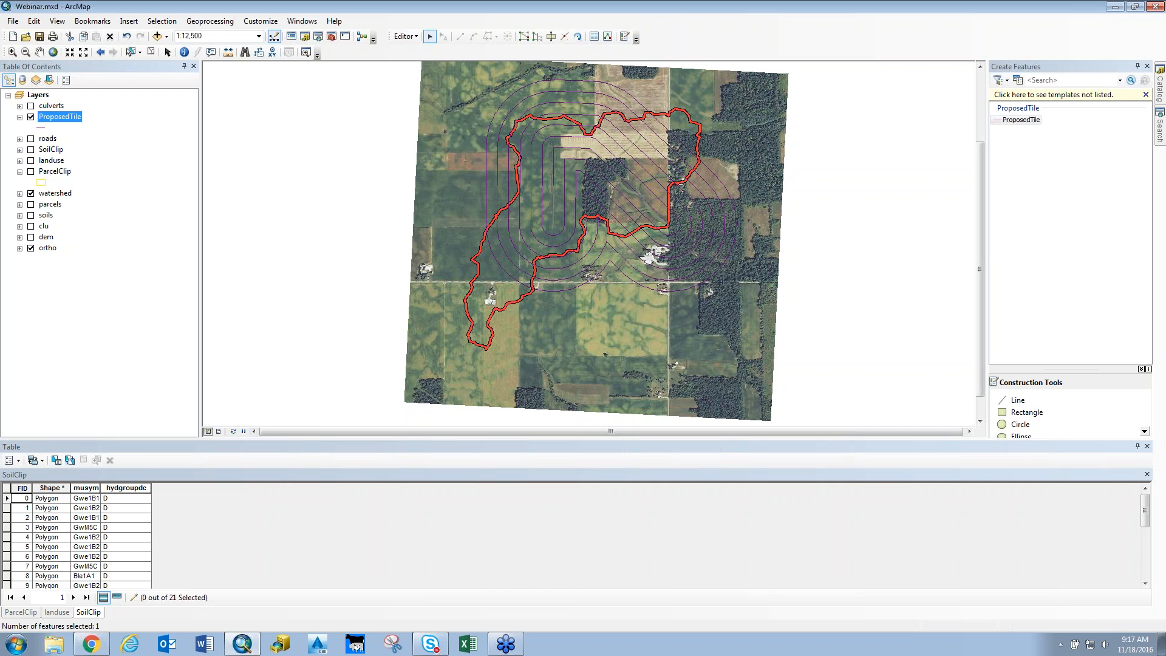
# - Buffer the original tile line at 1400 feet into ProposedTile
pyautogui.click(404, 36)
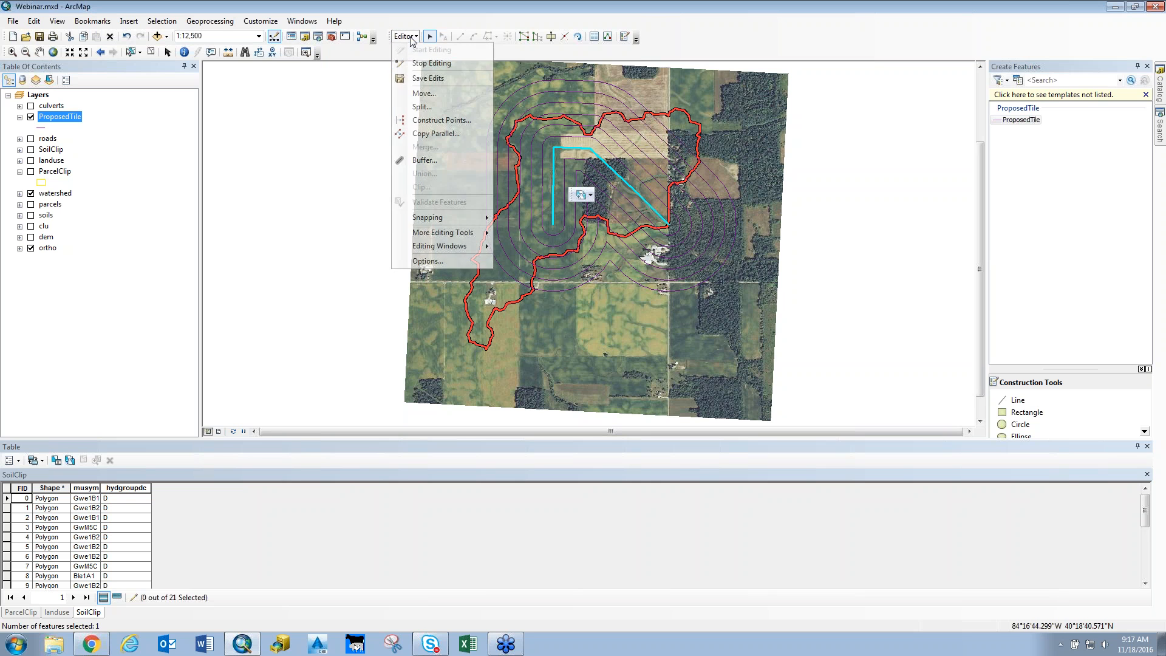
pyautogui.click(425, 160)
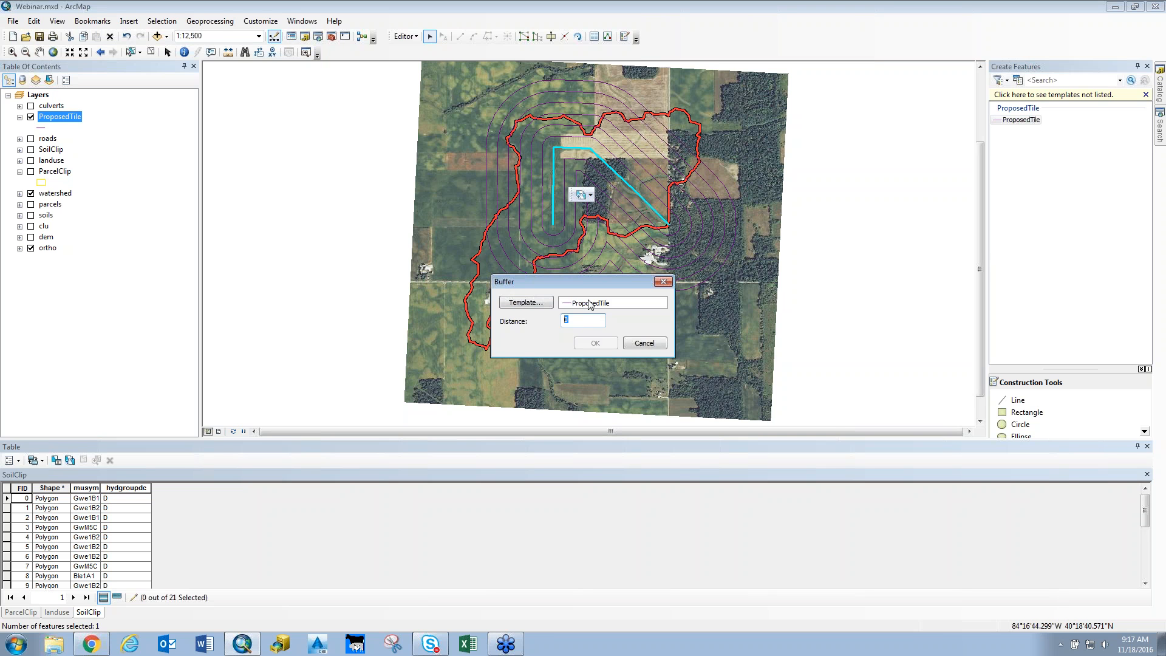
pyautogui.write('1400')
pyautogui.click(599, 341)
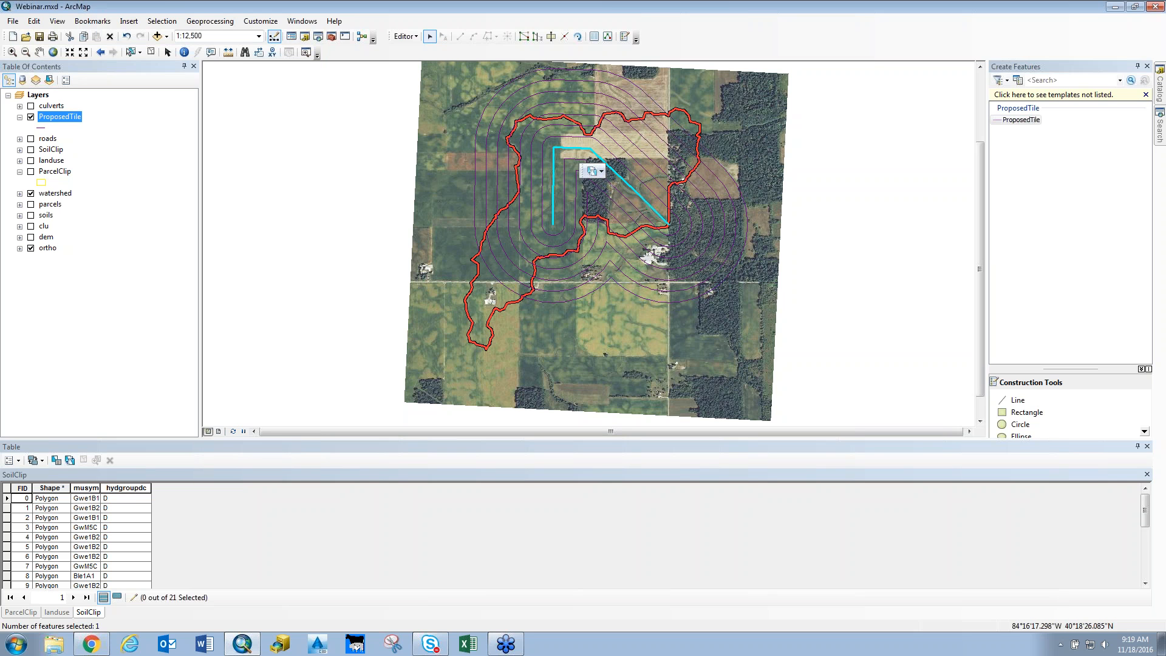
# - Buffer the original tile line one 200-foot interval beyond the 1400-foot ring
pyautogui.click(405, 36)
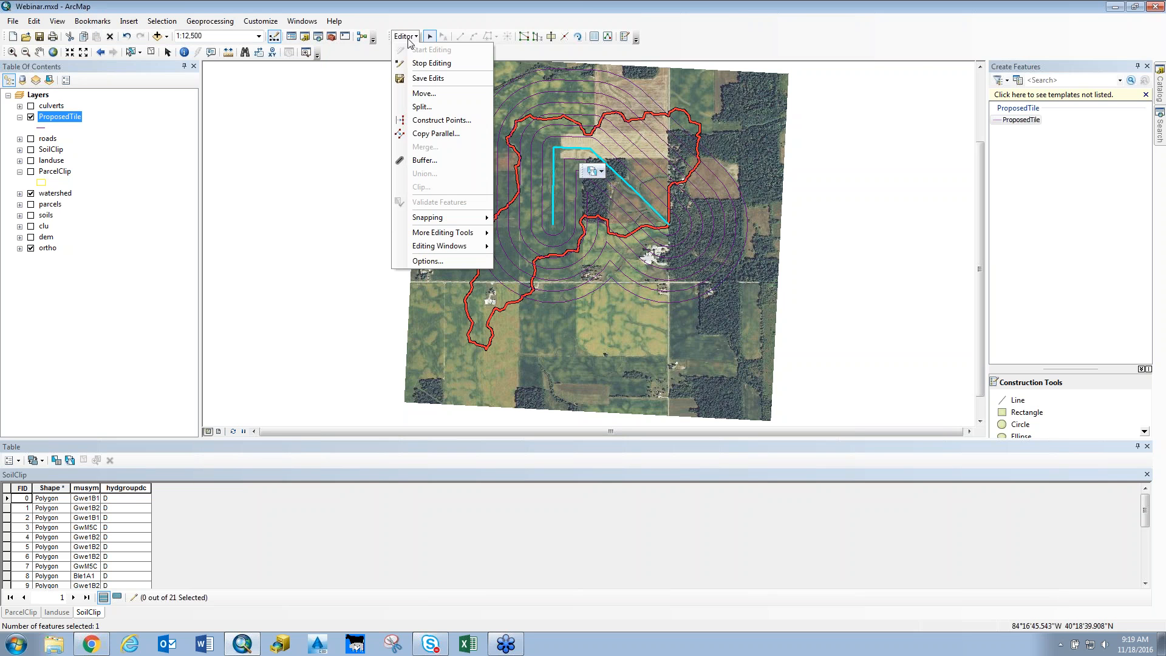
pyautogui.click(421, 161)
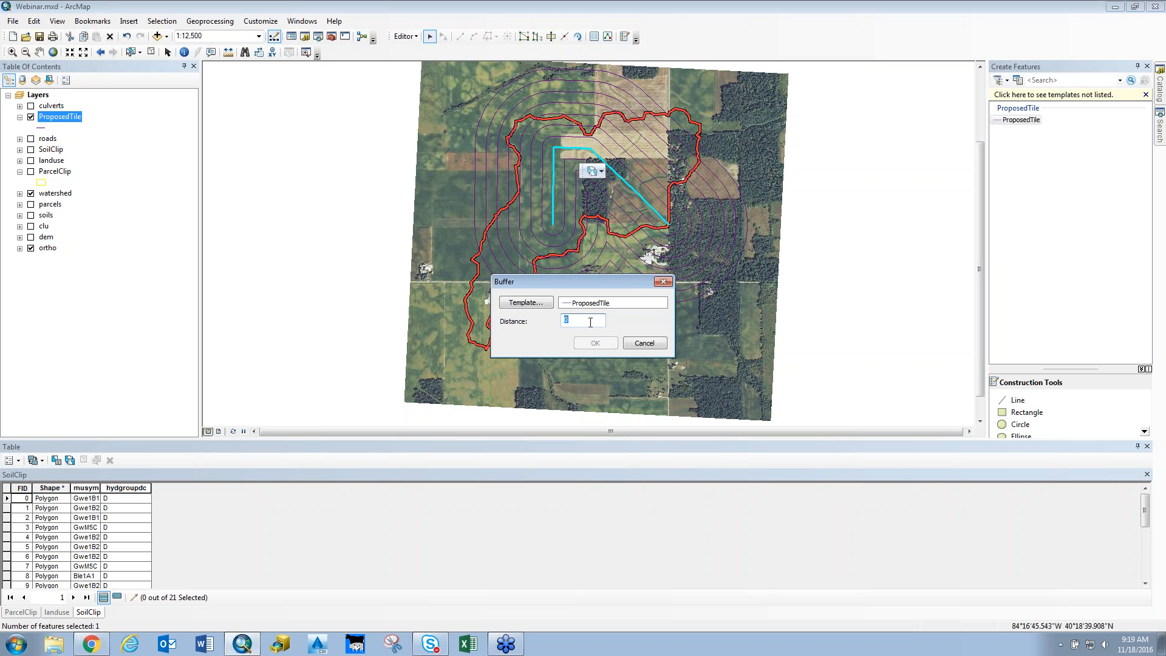
pyautogui.write('100')
pyautogui.click(596, 344)
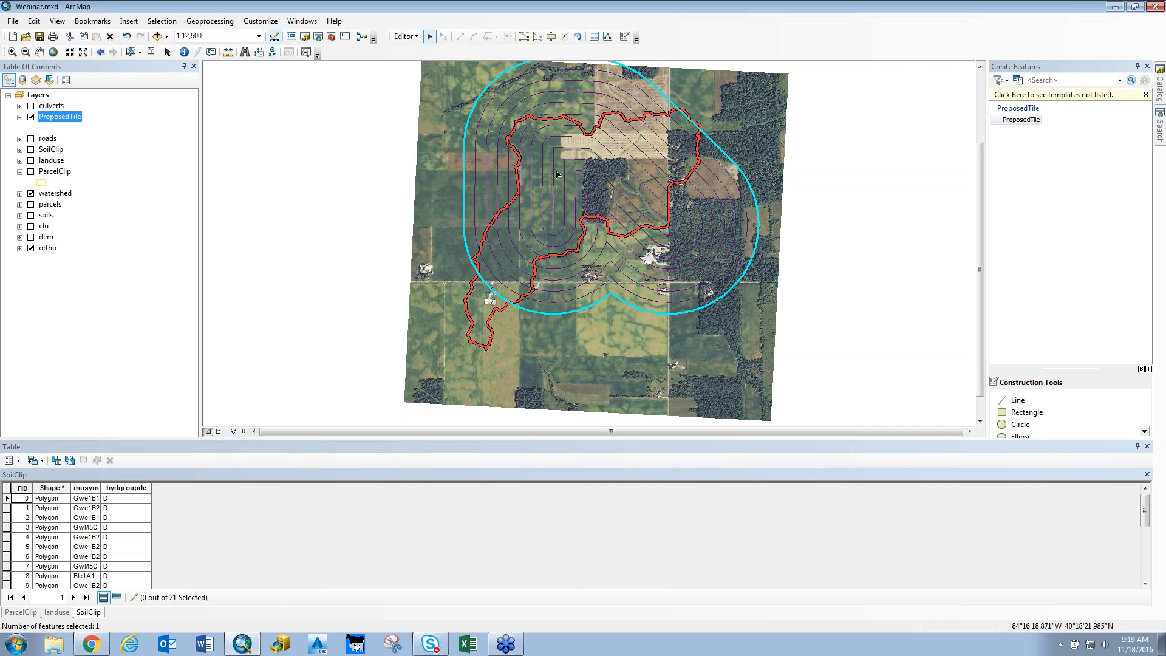
# - Reselect the original tile line and buffer it into ProposedTile one 200-foot interval beyond the 1600-foot ring
pyautogui.click(545, 165)
pyautogui.click(406, 36)
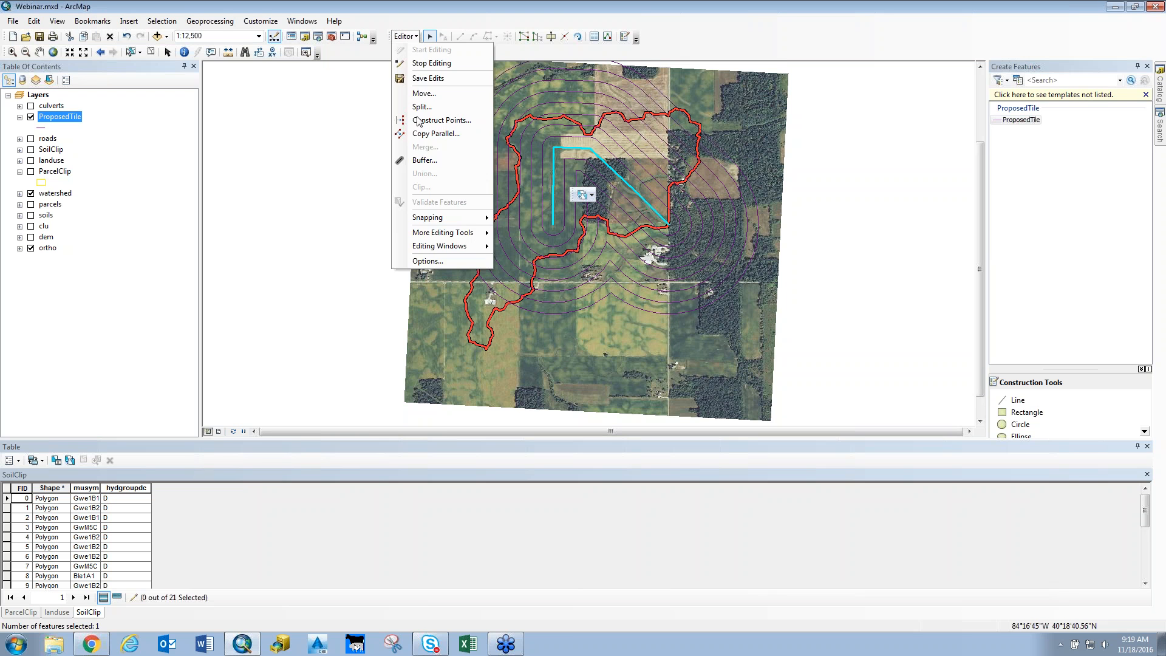
pyautogui.click(421, 161)
pyautogui.write('1')
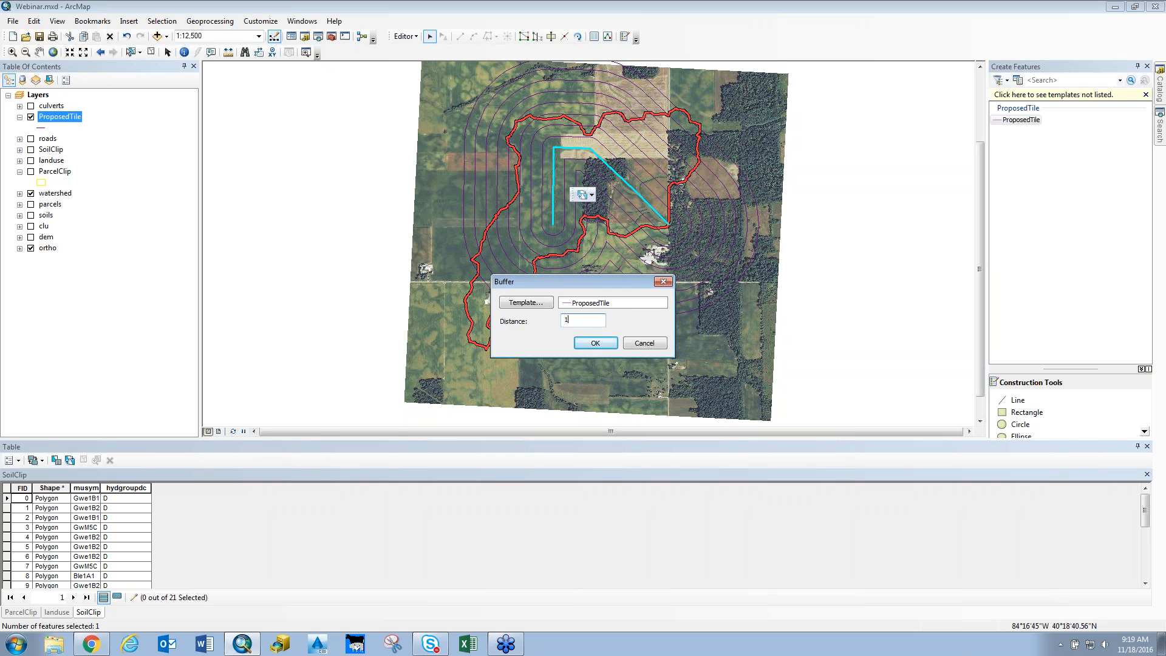
pyautogui.write('500')
pyautogui.click(595, 343)
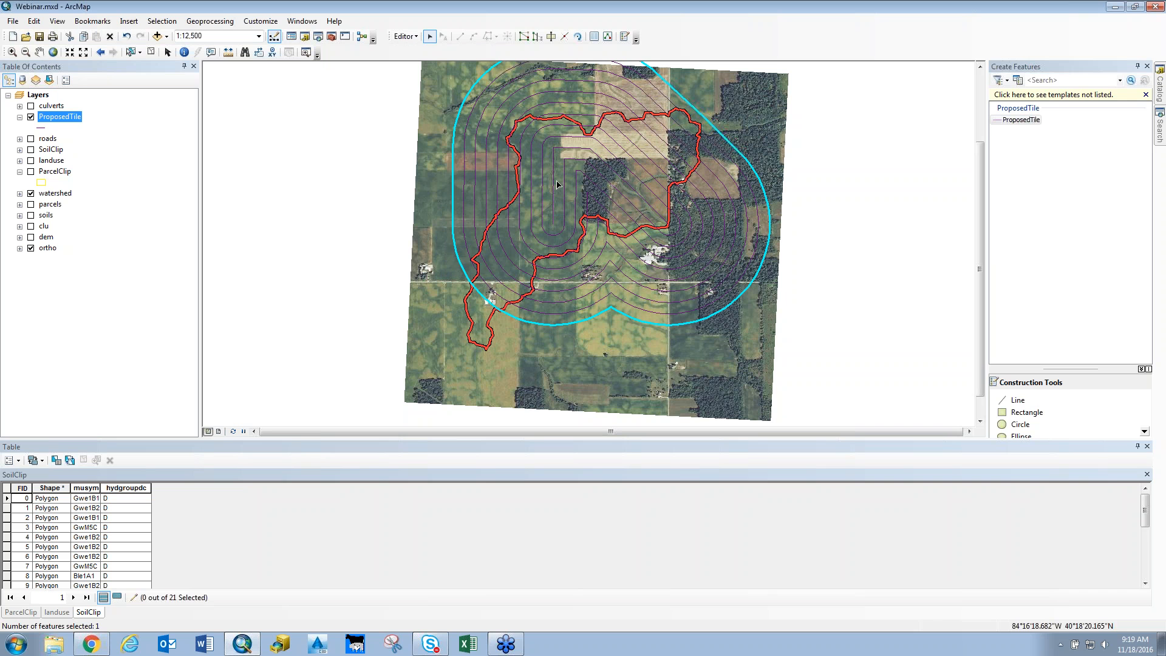
# - Buffer the original tile line two 200-foot intervals beyond the 1600-foot ring
pyautogui.click(554, 172)
pyautogui.click(405, 36)
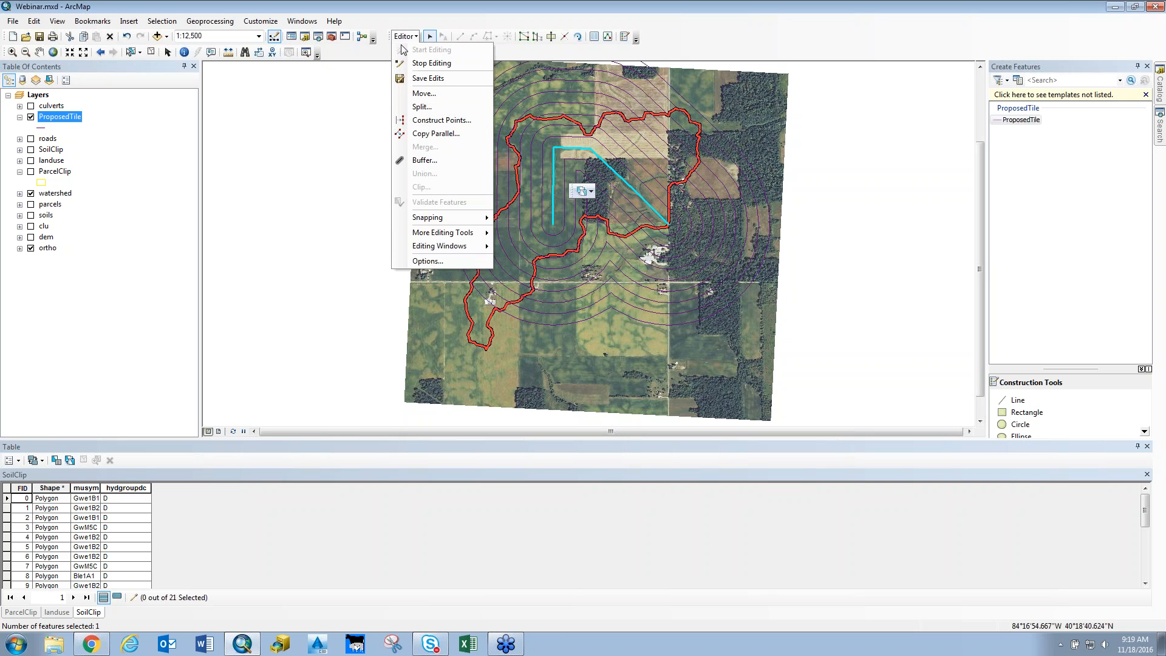
pyautogui.click(425, 159)
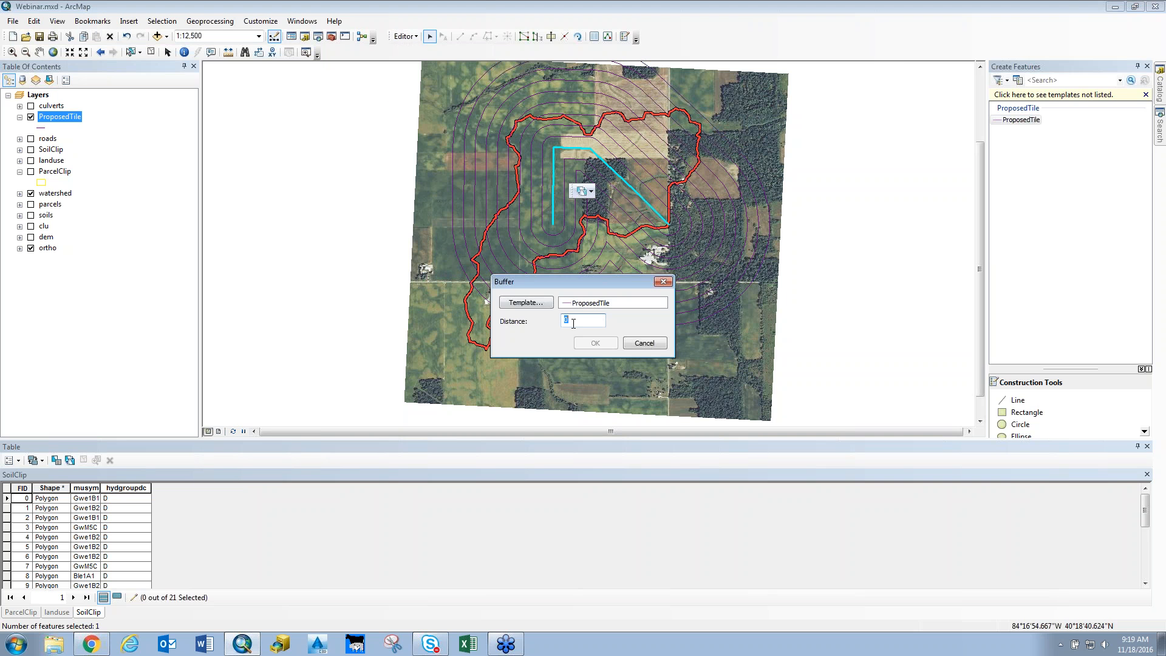
pyautogui.write('1000')
pyautogui.click(595, 344)
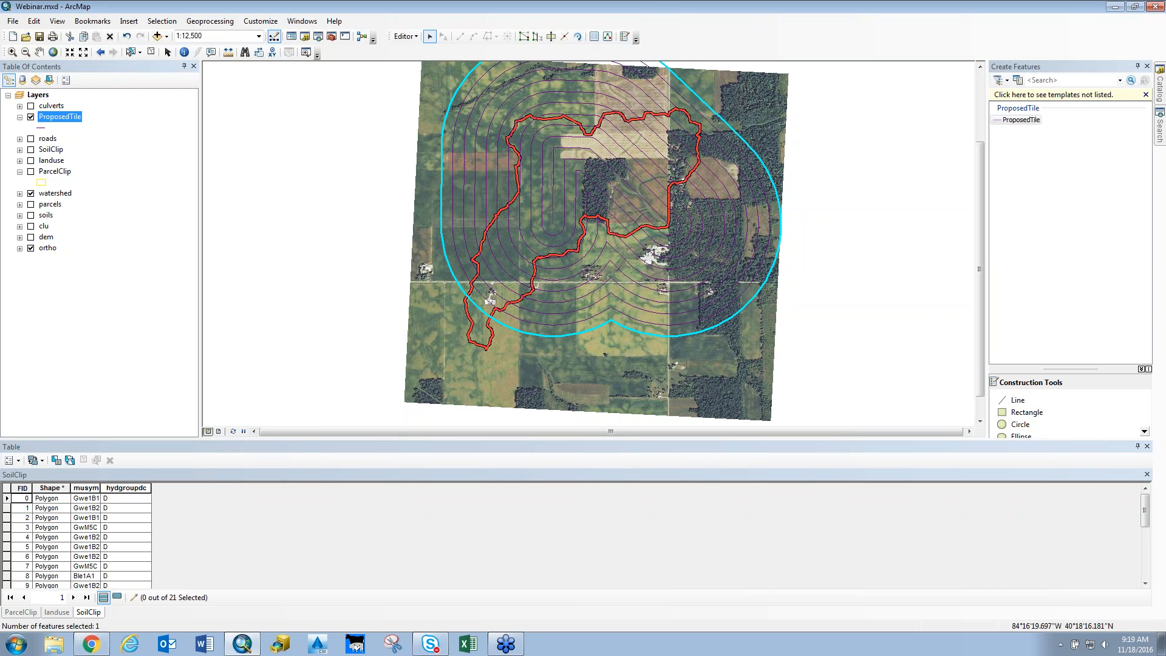
# - Buffer the original tile line three 200-foot intervals beyond the 1600-foot ring
pyautogui.click(405, 37)
pyautogui.click(429, 158)
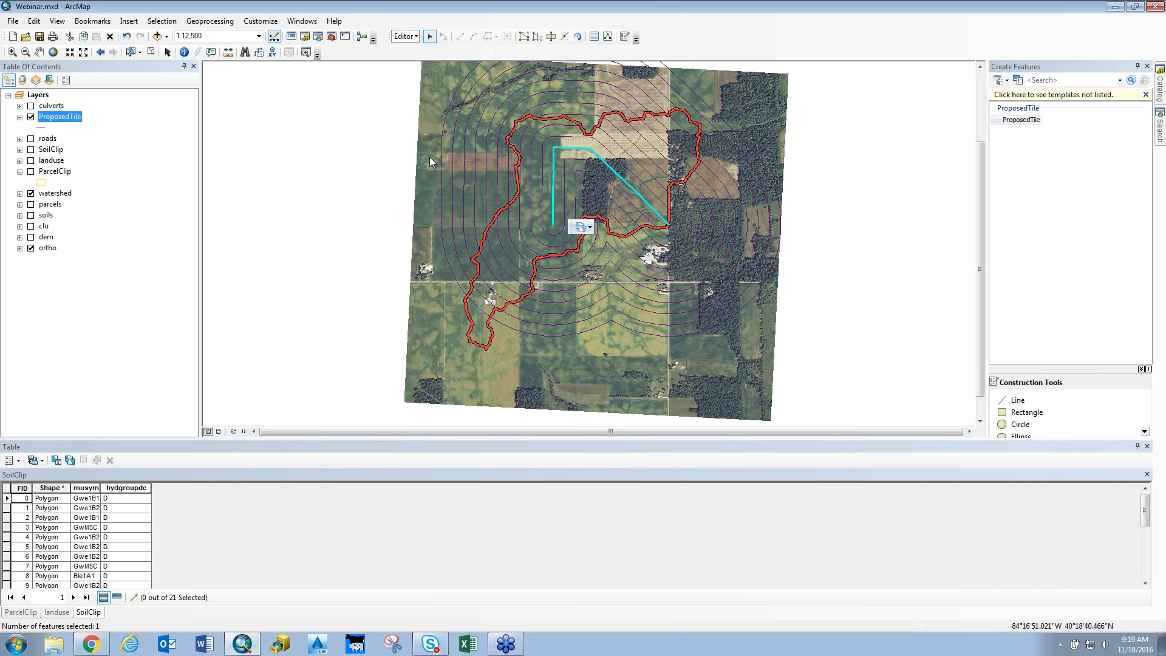
pyautogui.write('100')
pyautogui.click(596, 343)
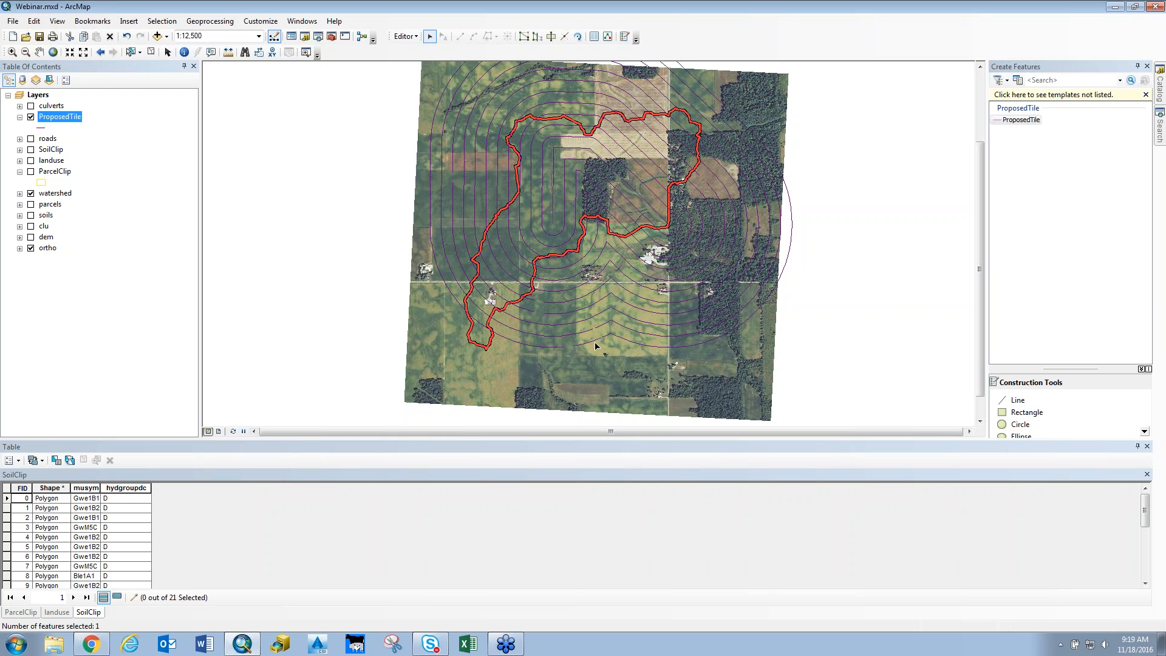
# - Try to add a 2400-foot buffer with the outermost ring still selected
pyautogui.click(405, 36)
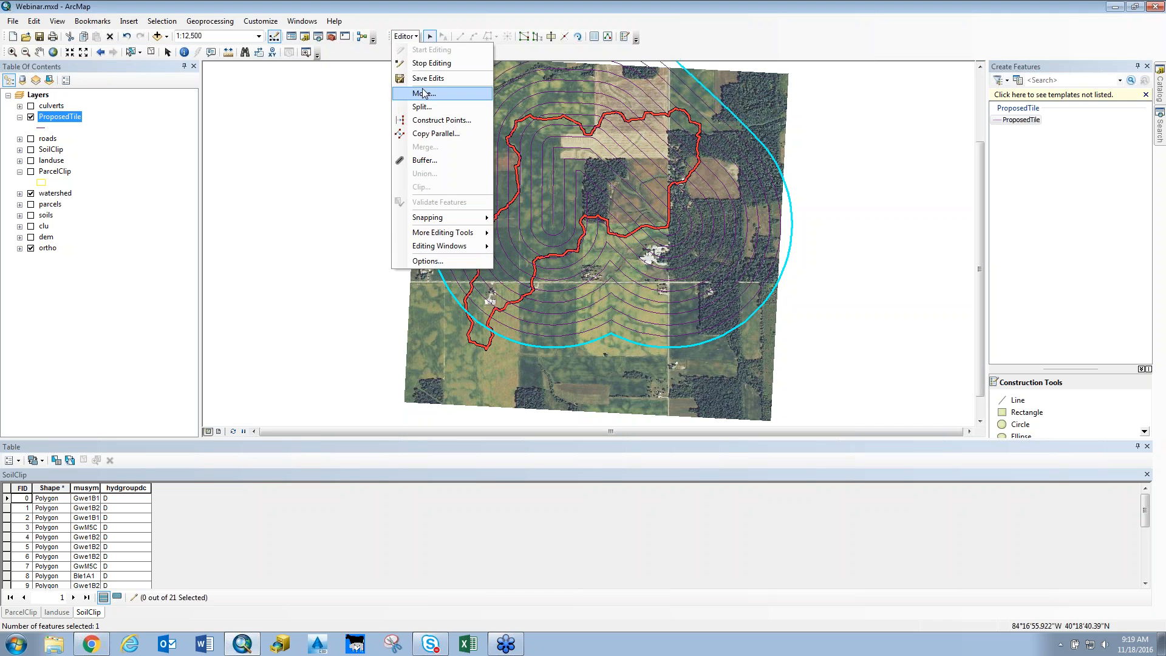
pyautogui.click(441, 159)
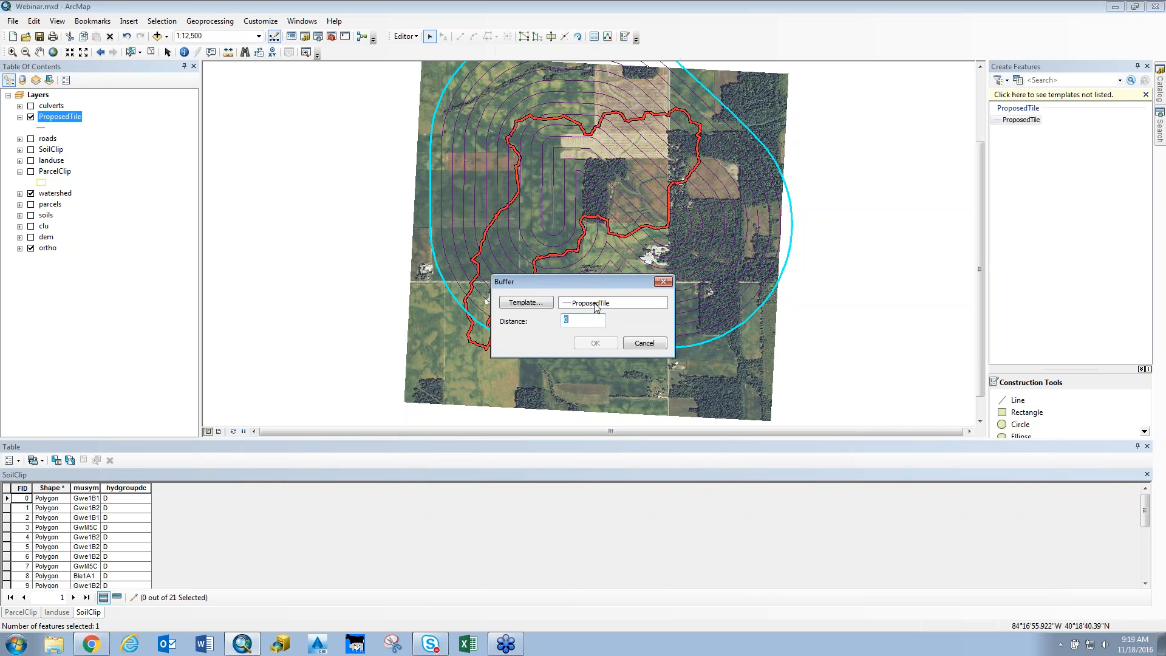
pyautogui.write('2400')
pyautogui.click(595, 344)
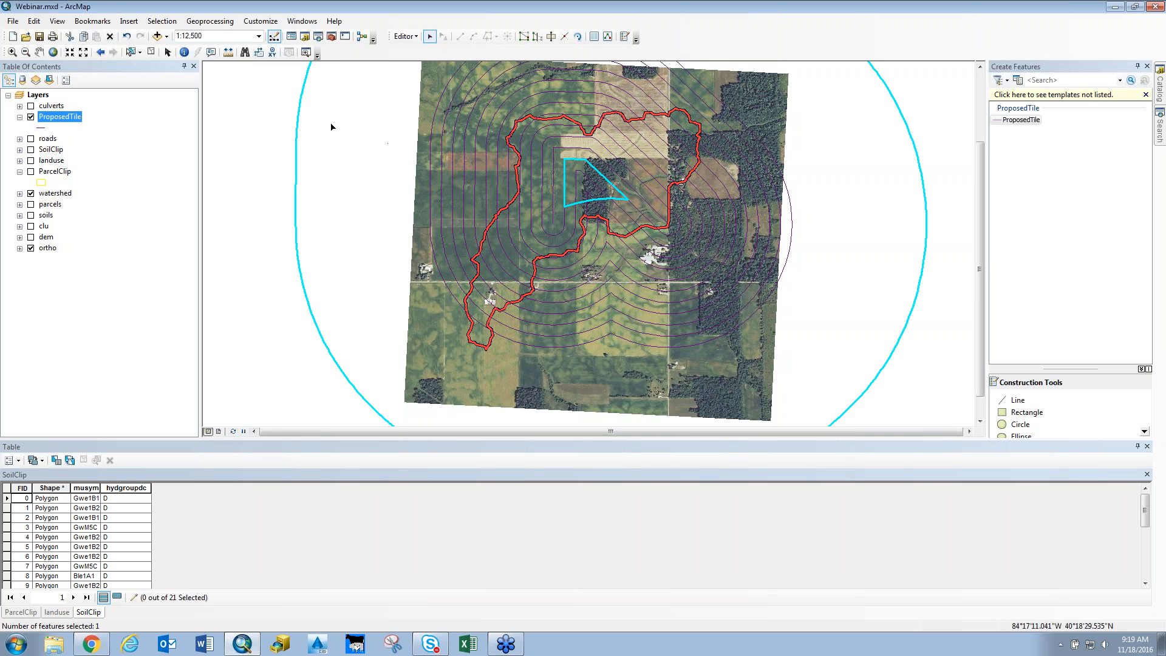
# - Reselect the original tile line and buffer it at 2400 feet into ProposedTile
pyautogui.click(554, 160)
pyautogui.click(404, 36)
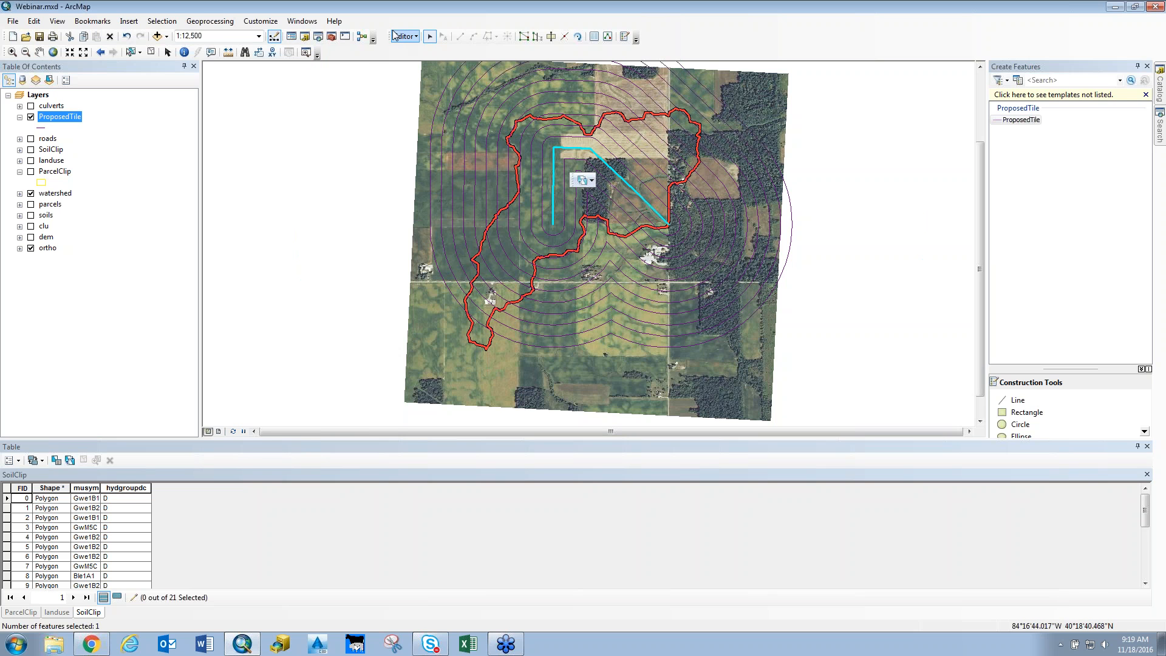
pyautogui.click(424, 159)
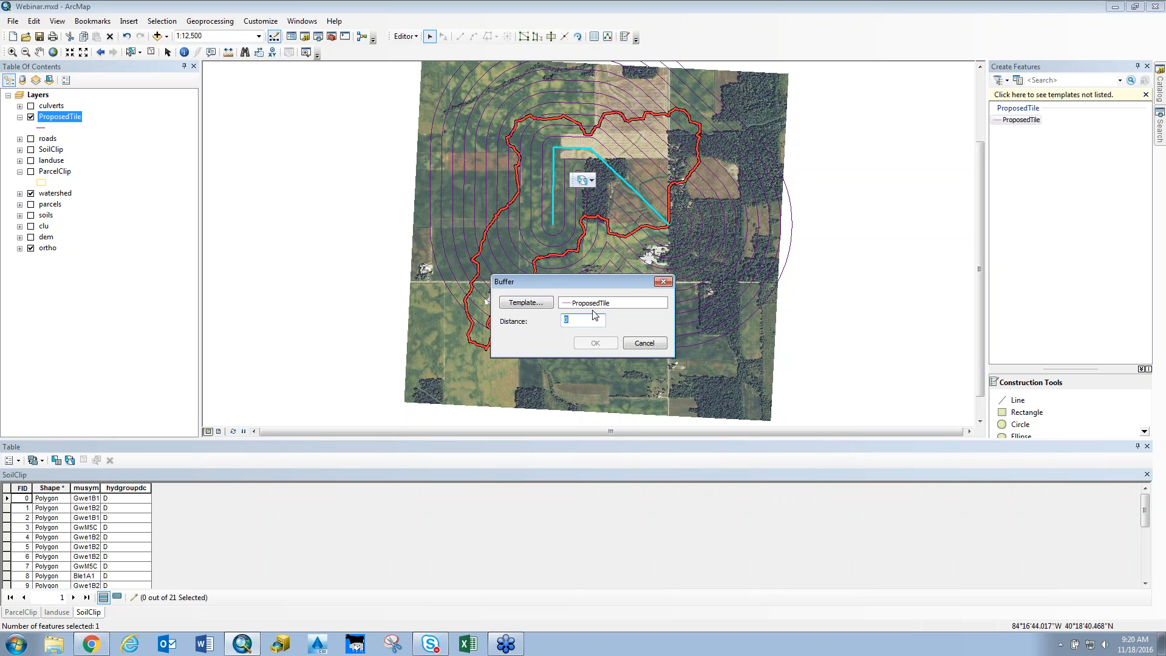
pyautogui.write('100')
pyautogui.click(604, 348)
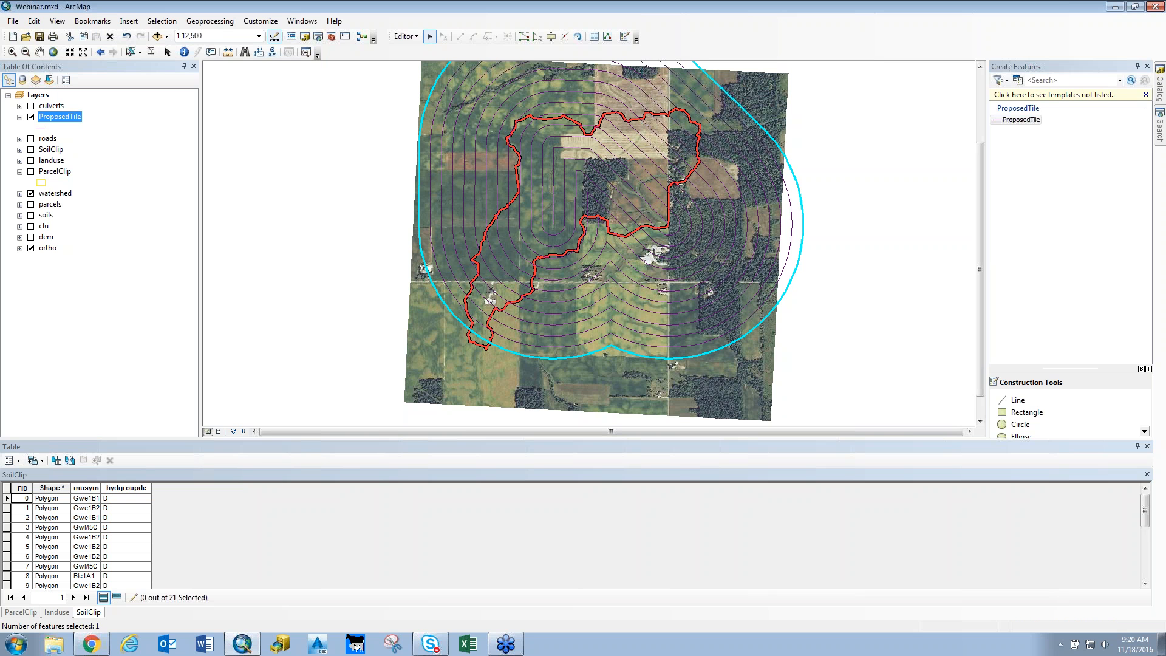
# - Buffer the original tile line at 2600 feet into ProposedTile
pyautogui.click(405, 36)
pyautogui.click(425, 161)
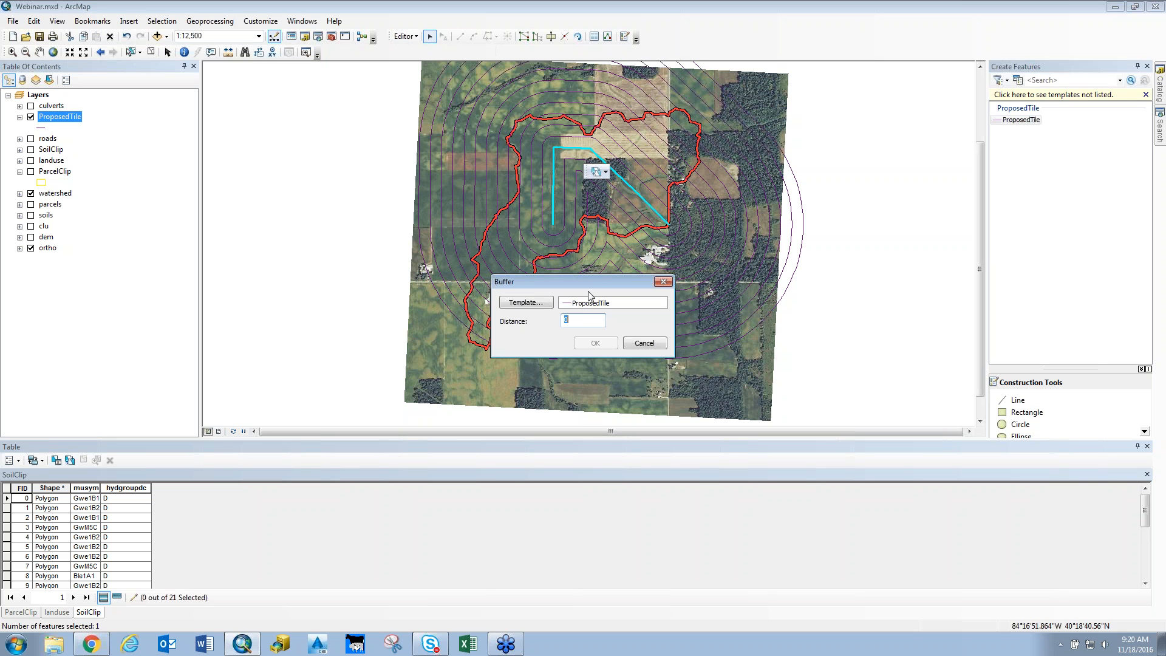
pyautogui.write('2600')
pyautogui.click(596, 343)
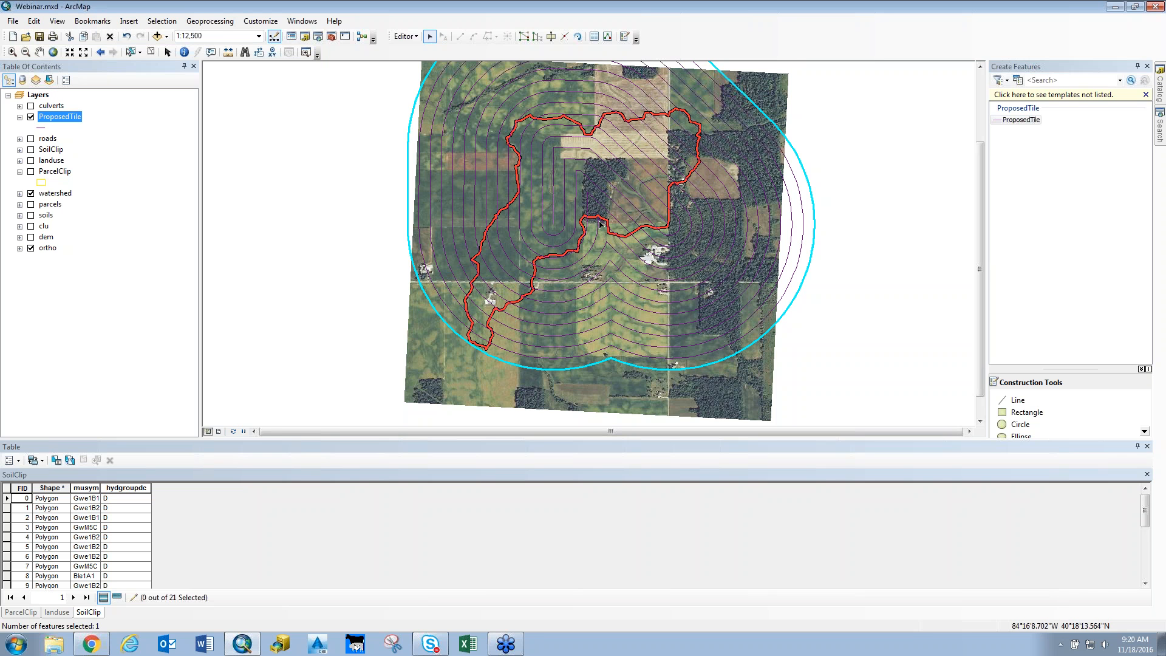
# - Save the ProposedTile edits and stop the editing session
pyautogui.click(593, 351)
pyautogui.click(611, 348)
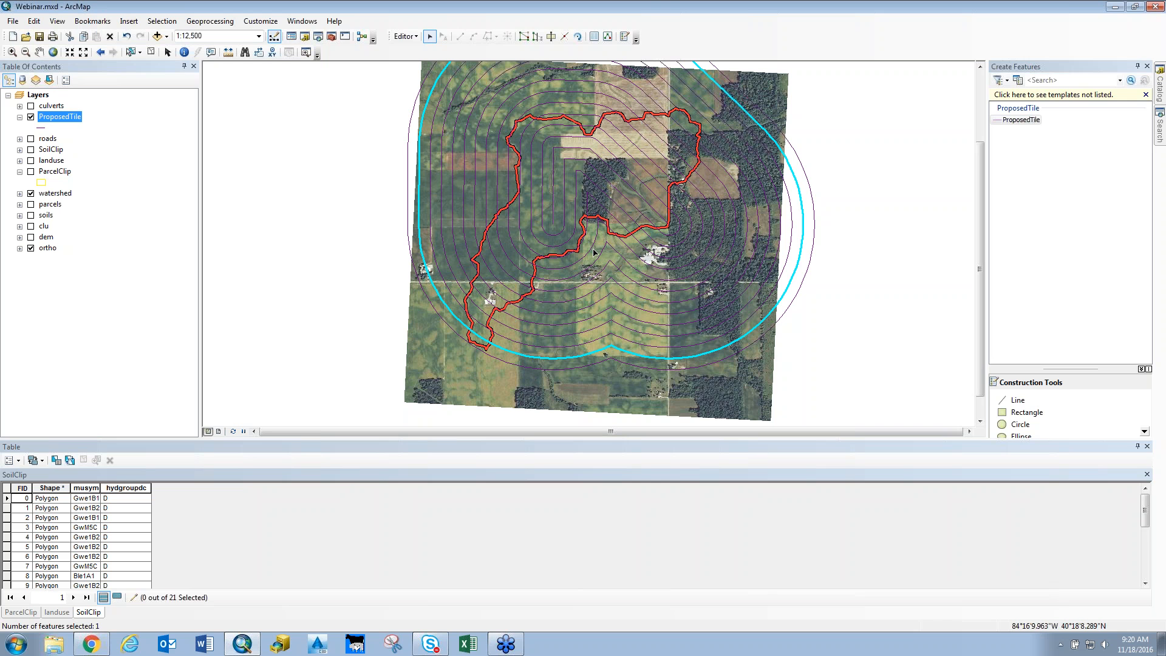
pyautogui.click(404, 36)
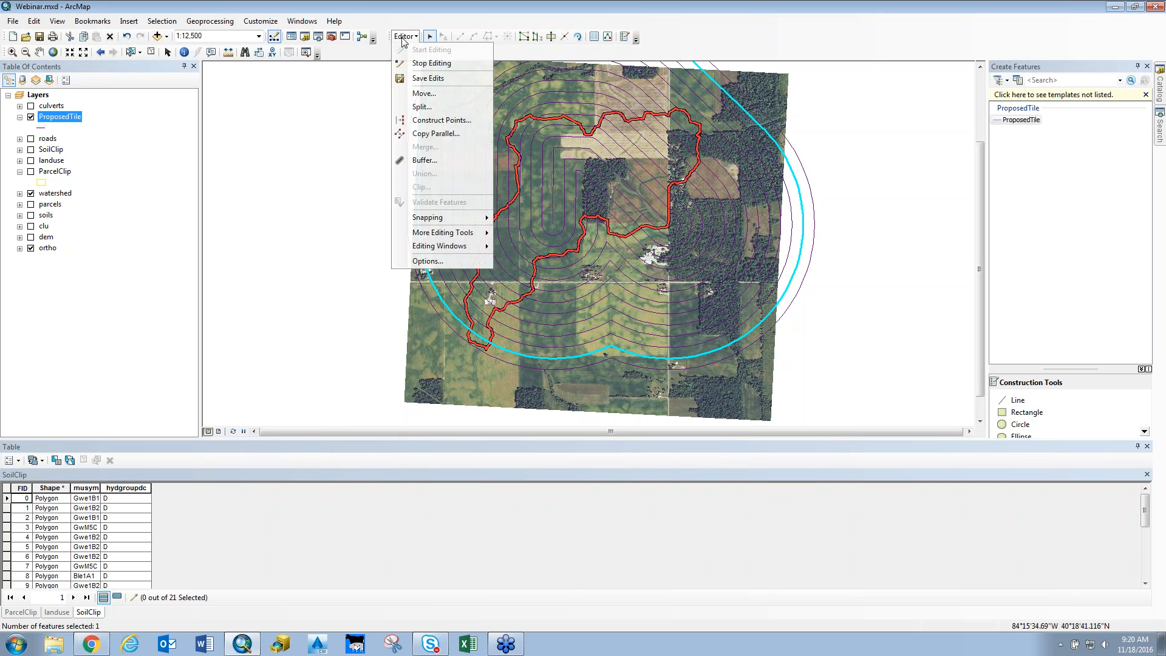
pyautogui.click(423, 79)
pyautogui.click(406, 39)
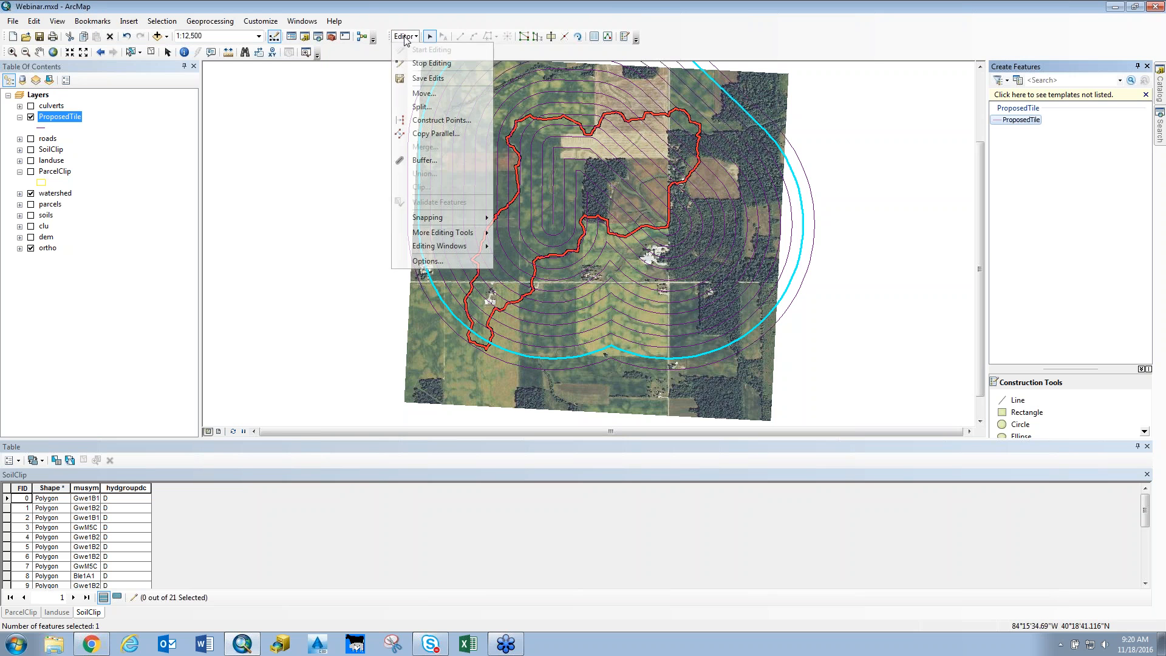
pyautogui.click(417, 65)
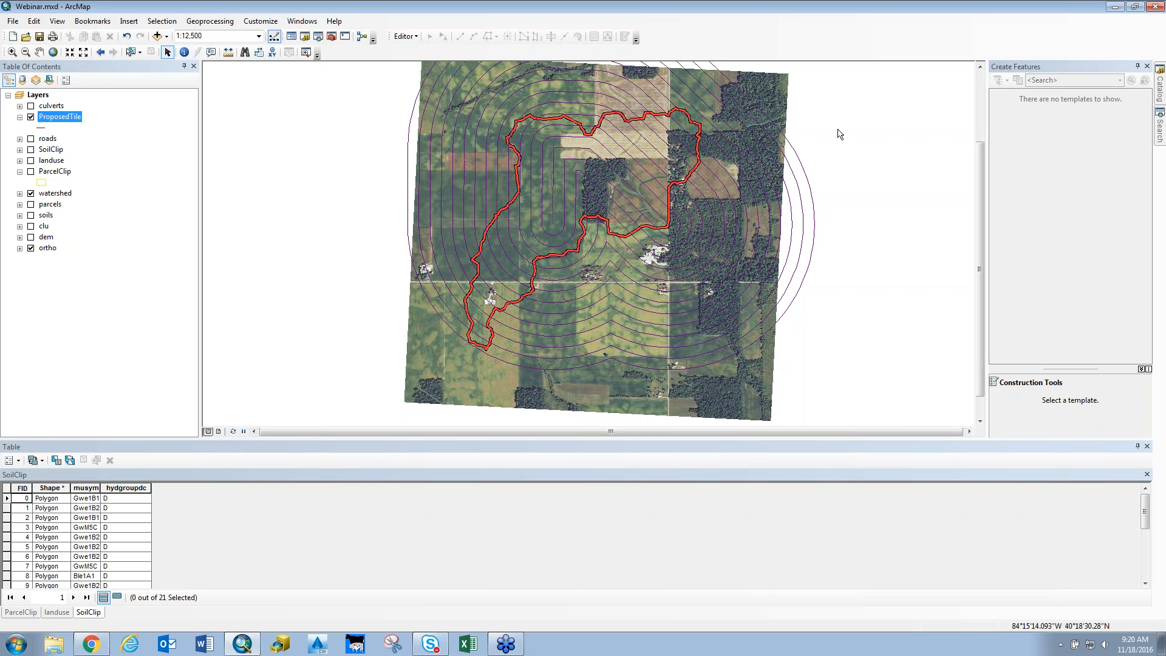
# - Show ArcToolbox docked beside the map and open the Feature To Polygon tool from the Data Management Features toolset
pyautogui.click(332, 38)
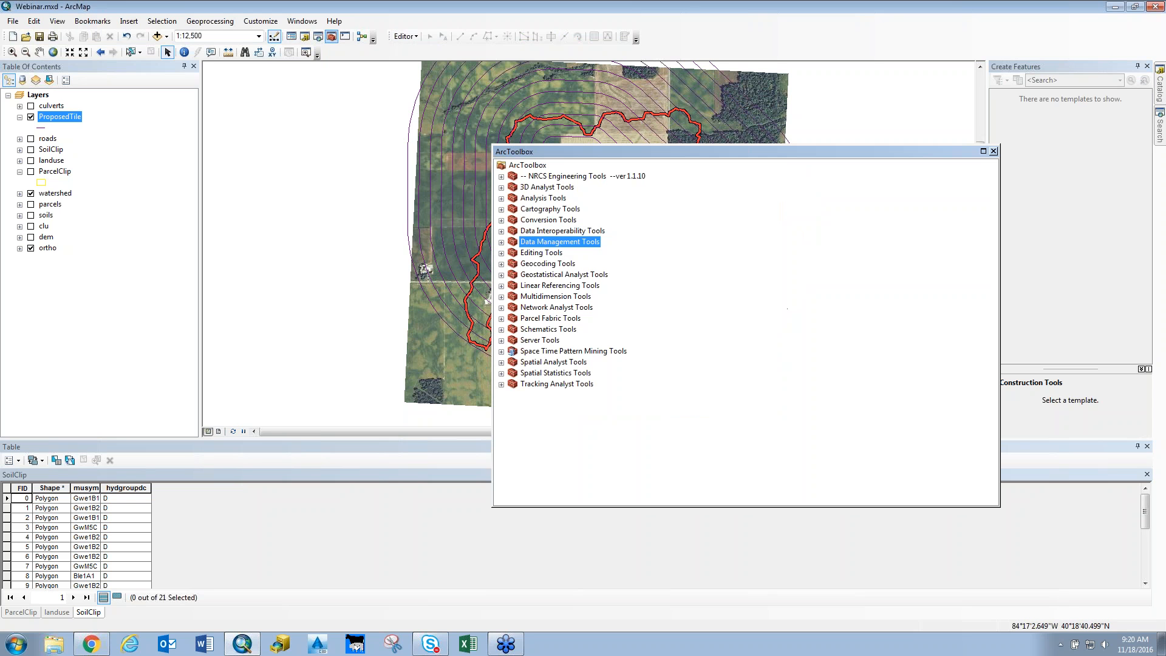
pyautogui.moveTo(559, 151); pyautogui.dragTo(1137, 350)
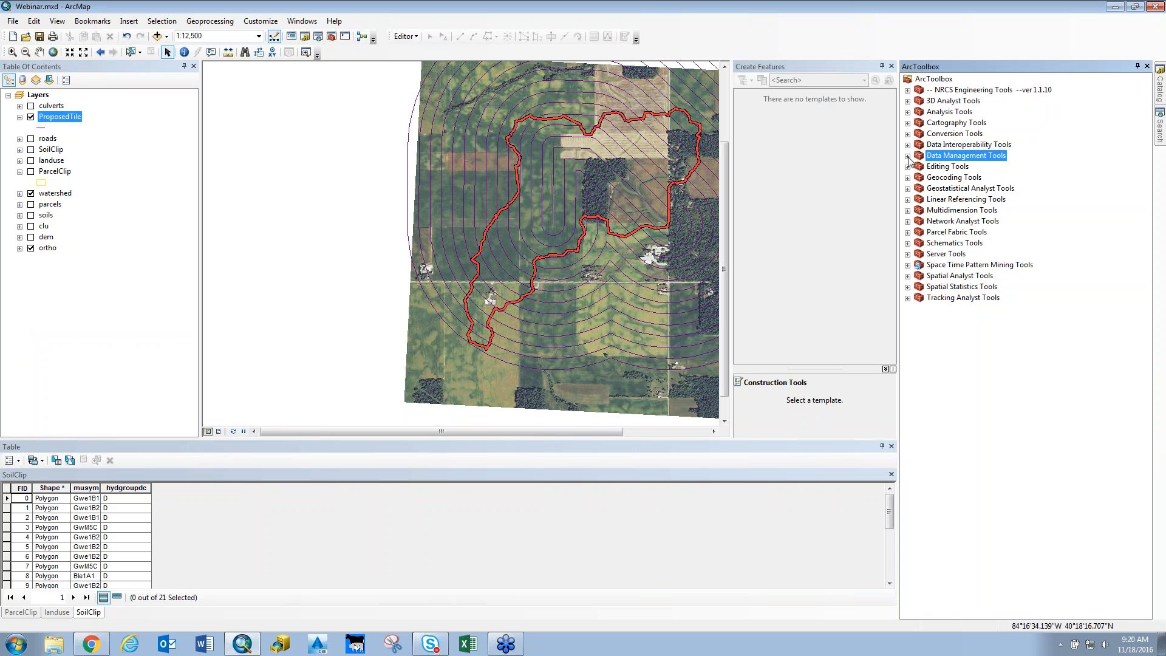
pyautogui.click(908, 156)
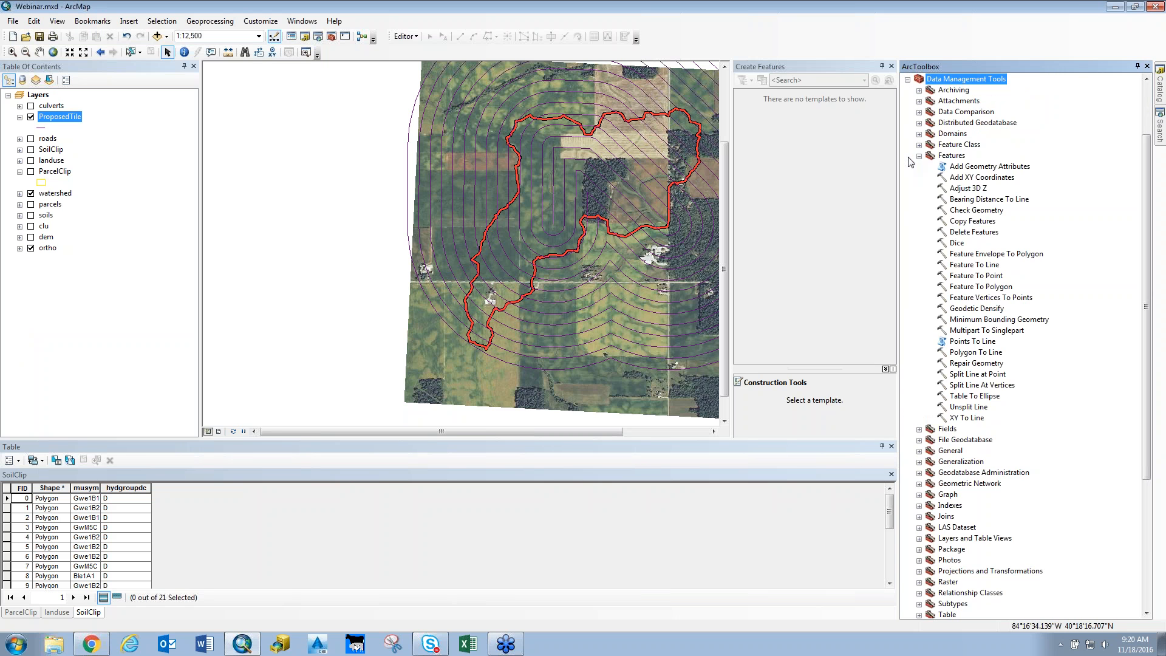
pyautogui.click(919, 157)
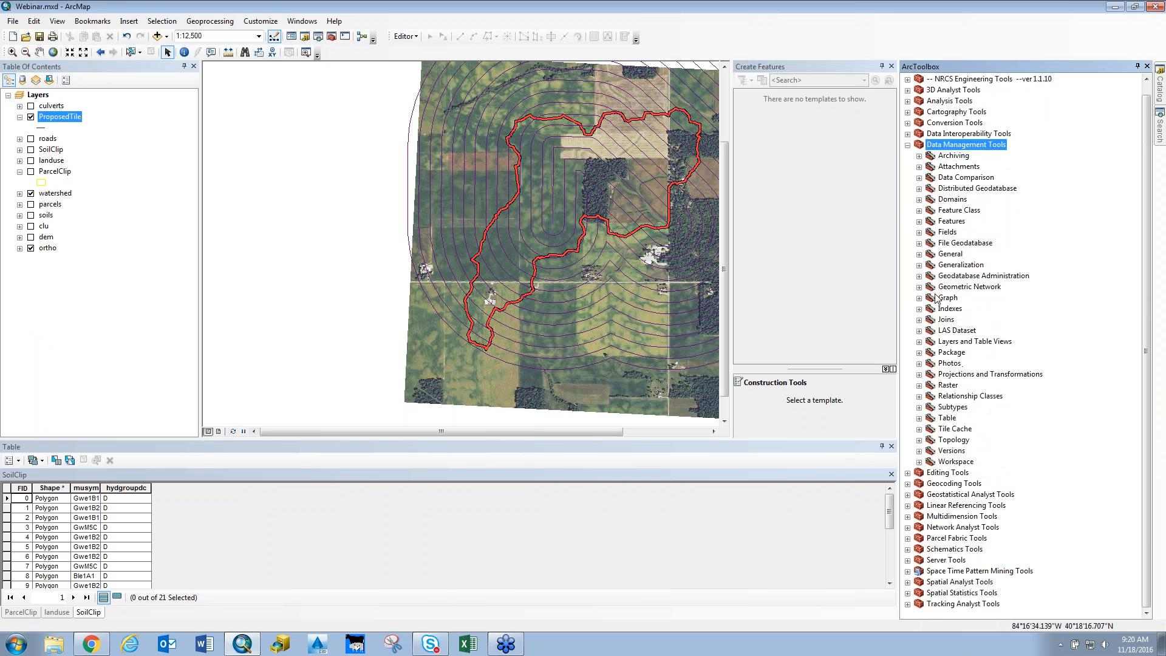
pyautogui.click(920, 221)
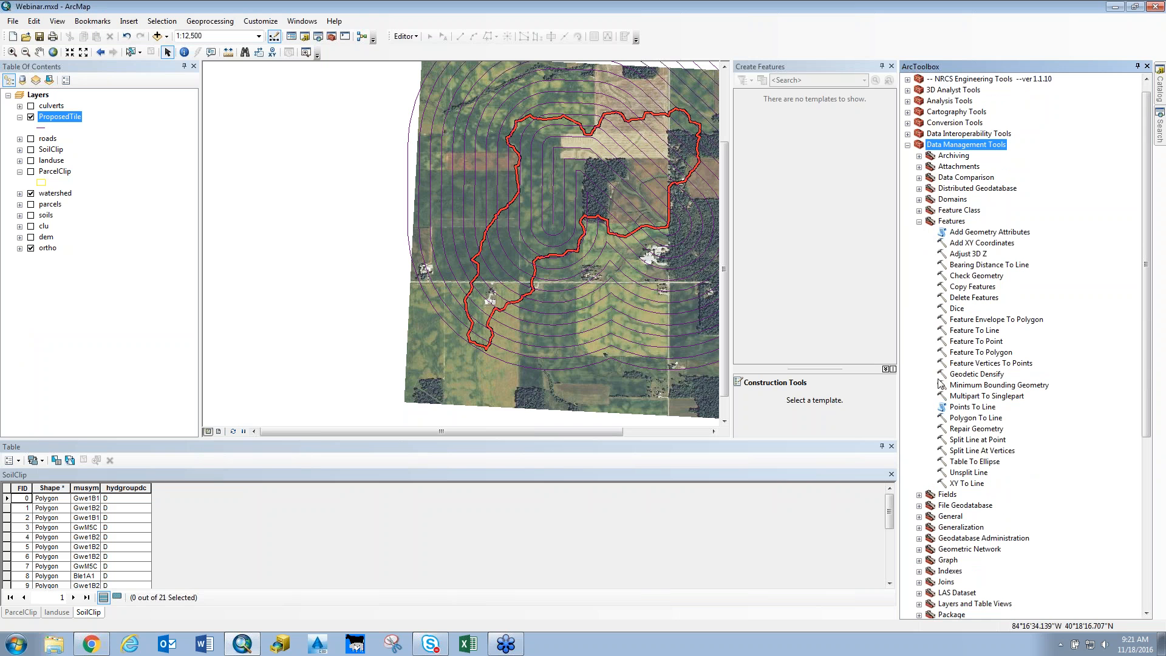
pyautogui.click(981, 353)
pyautogui.doubleClick(981, 353)
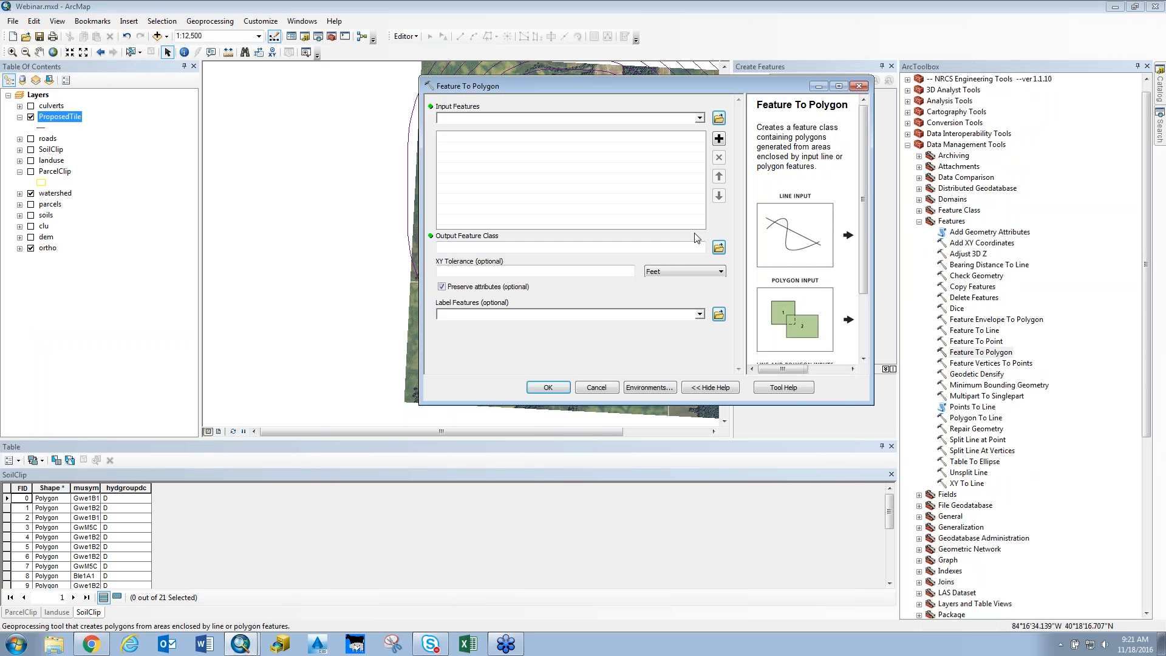
# - Convert ProposedTile to polygons with Feature To Polygon, saving the output as remoteness.shp in the WebGISBasicsII folder
pyautogui.click(700, 118)
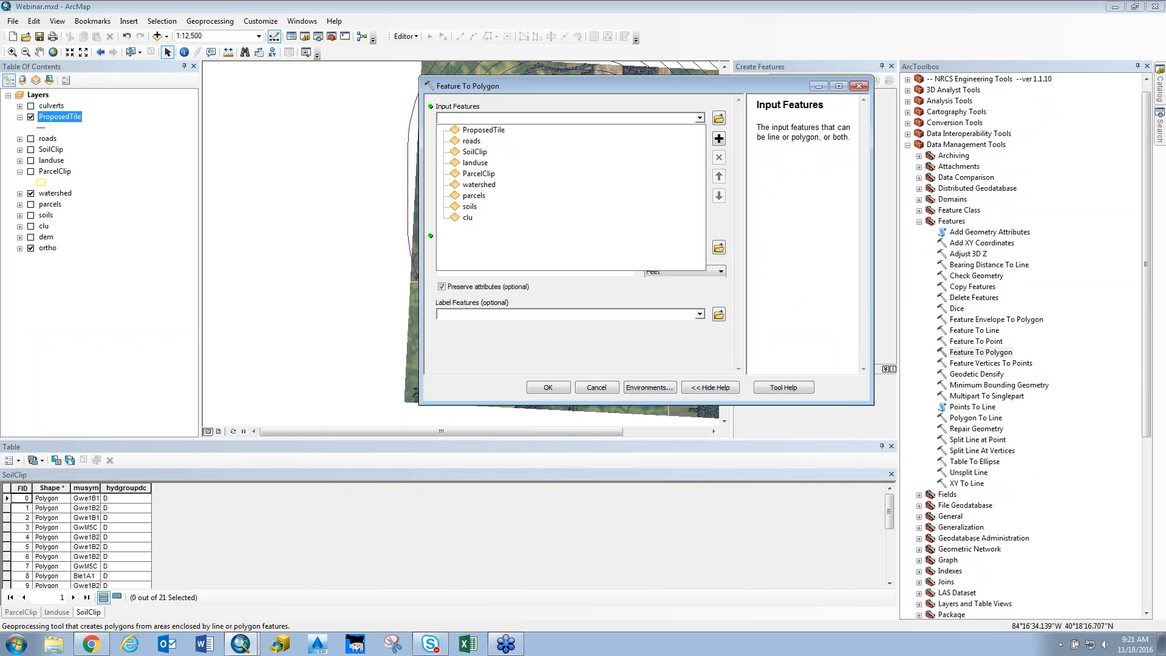
pyautogui.click(484, 130)
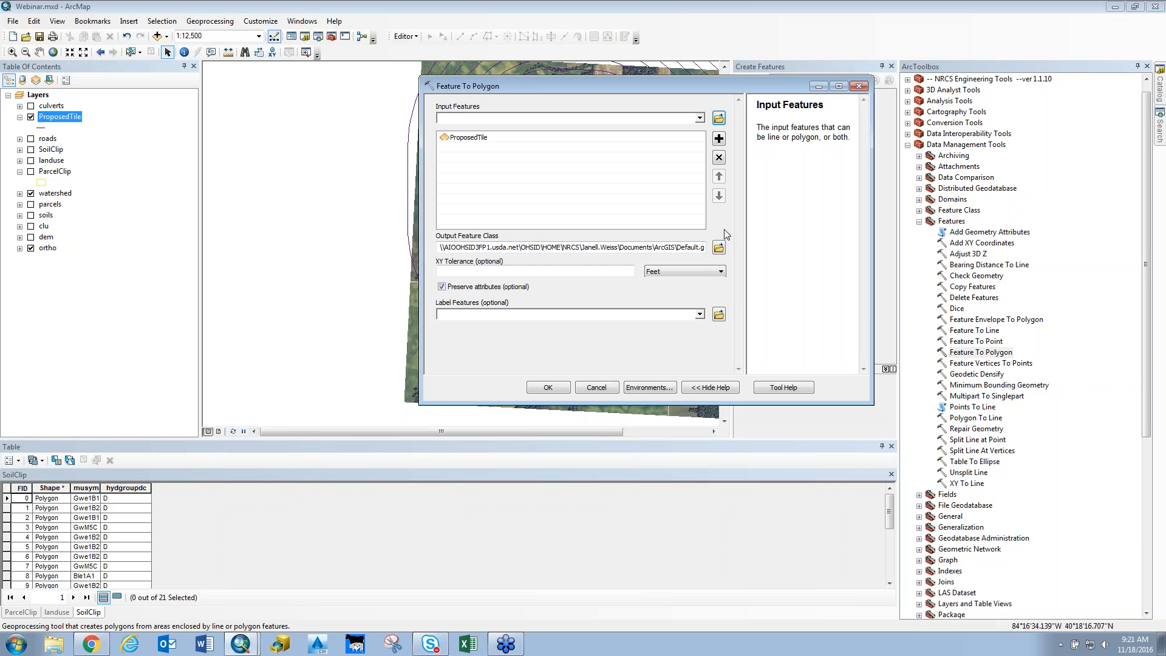
pyautogui.click(720, 247)
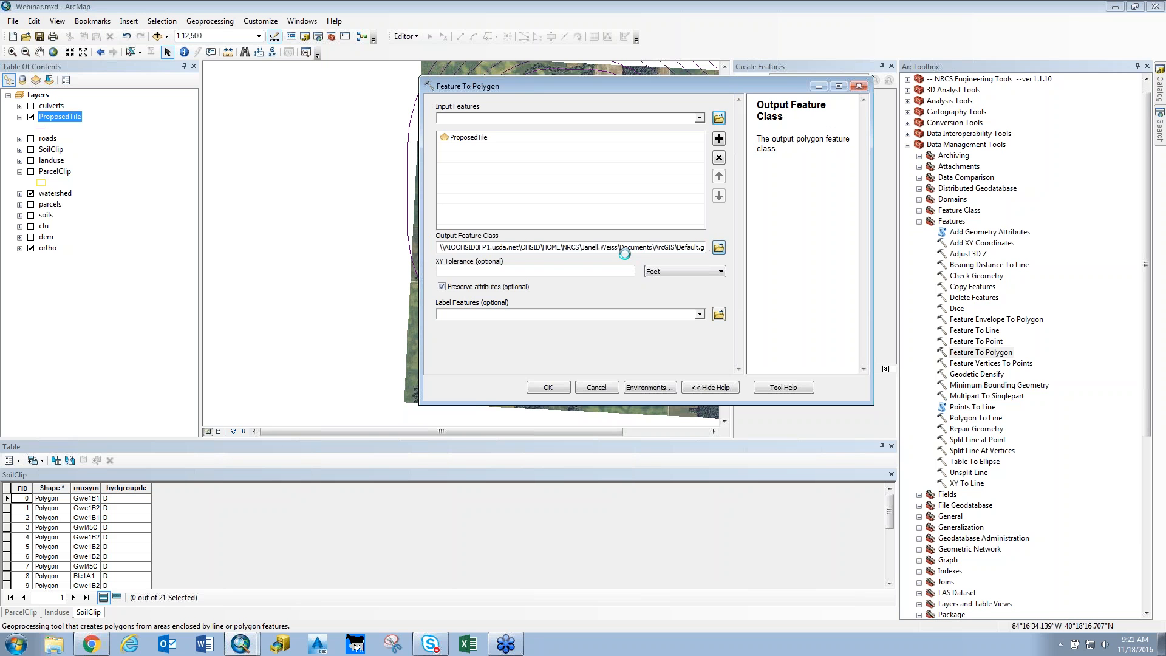
pyautogui.click(532, 234)
pyautogui.doubleClick(576, 303)
pyautogui.write('remoreness.shp')
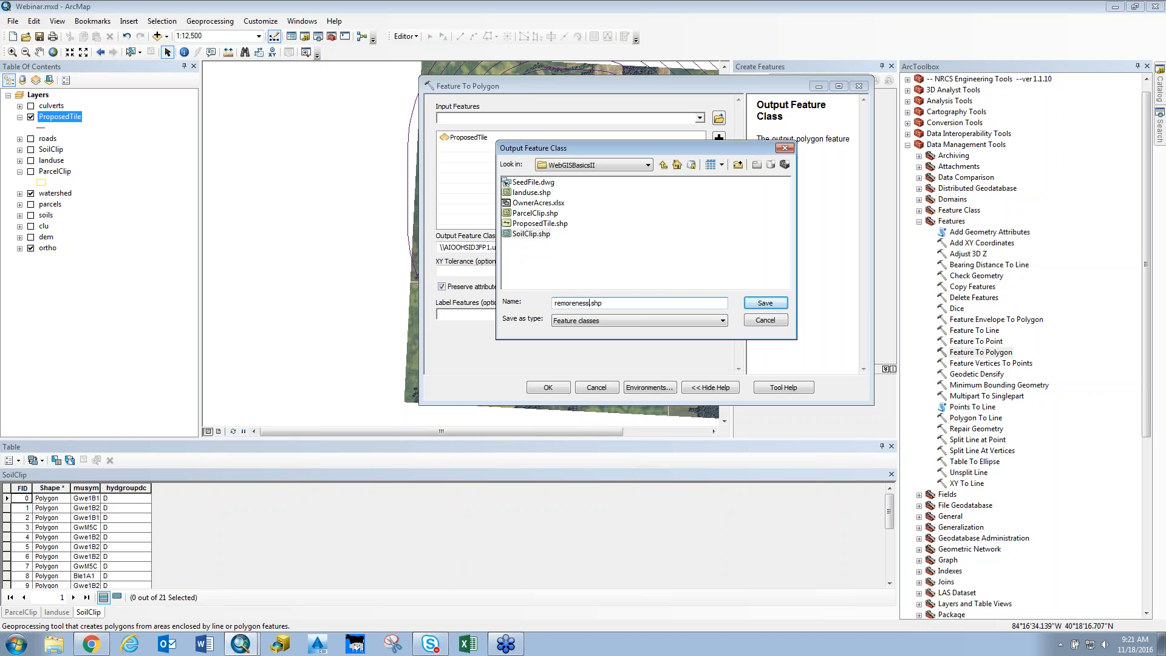
pyautogui.press('BackSpace')
pyautogui.write('t')
pyautogui.click(756, 303)
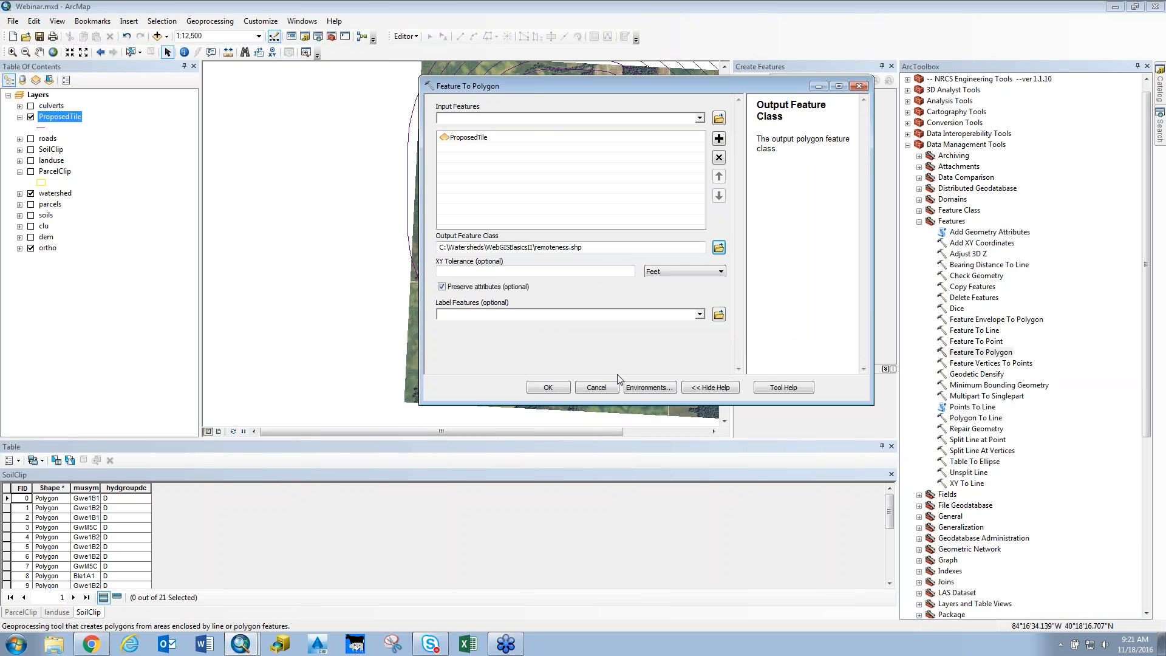
pyautogui.click(547, 389)
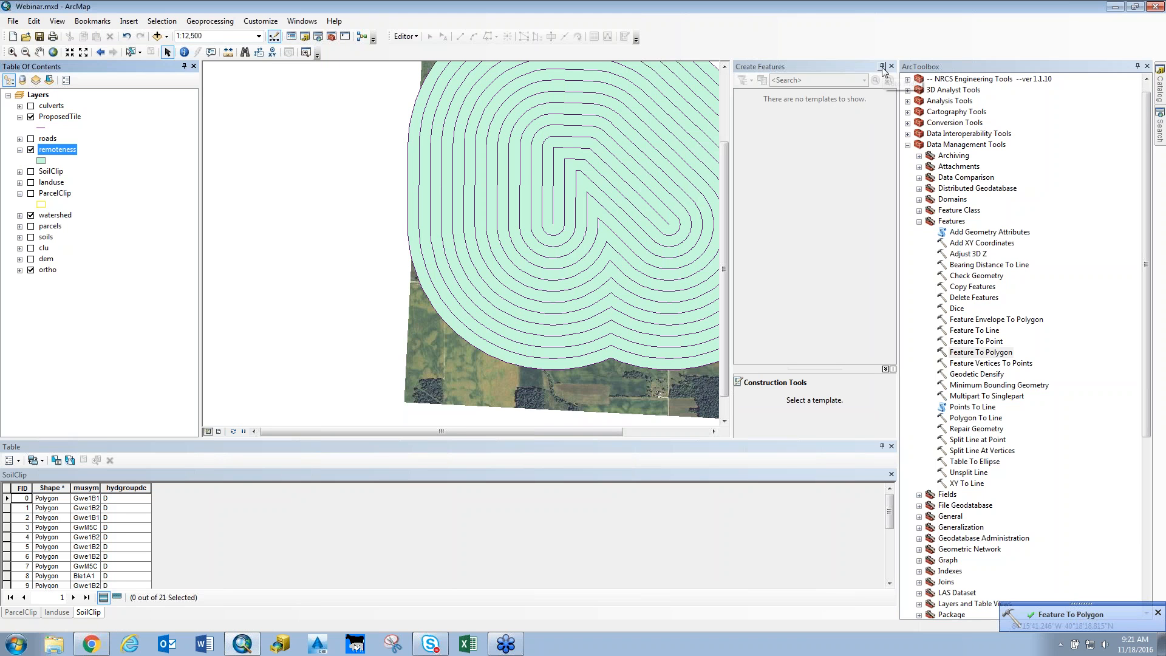
# - Auto-hide the Create Features and ArcToolbox windows to enlarge the map showing the remoteness polygons
pyautogui.click(883, 66)
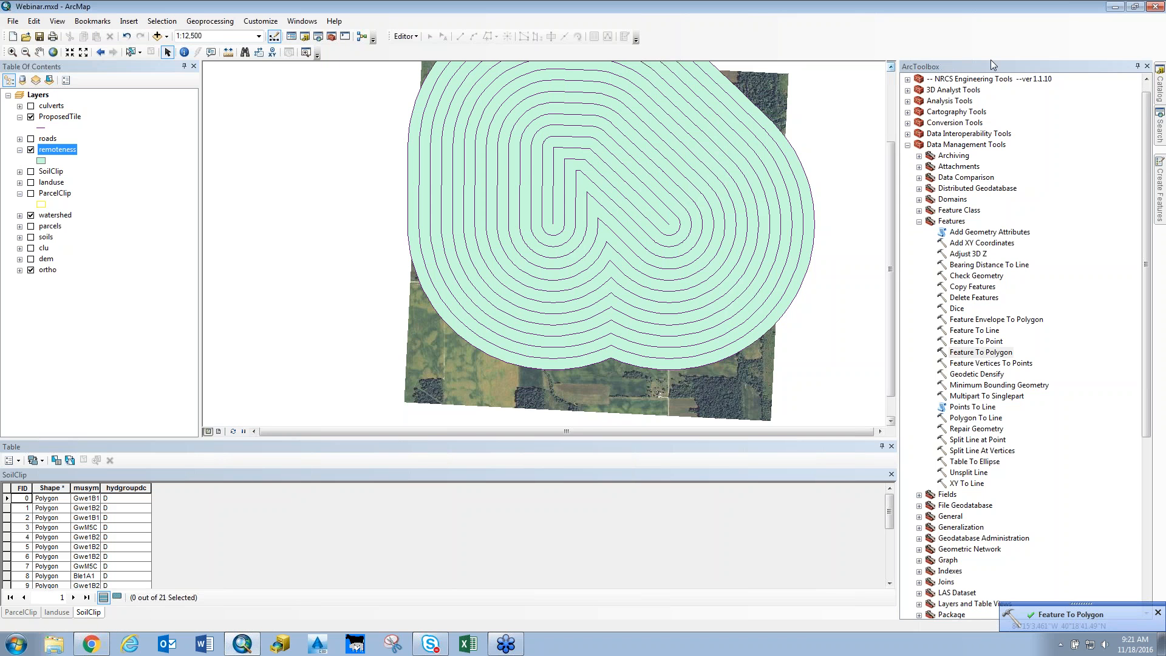
pyautogui.click(1138, 66)
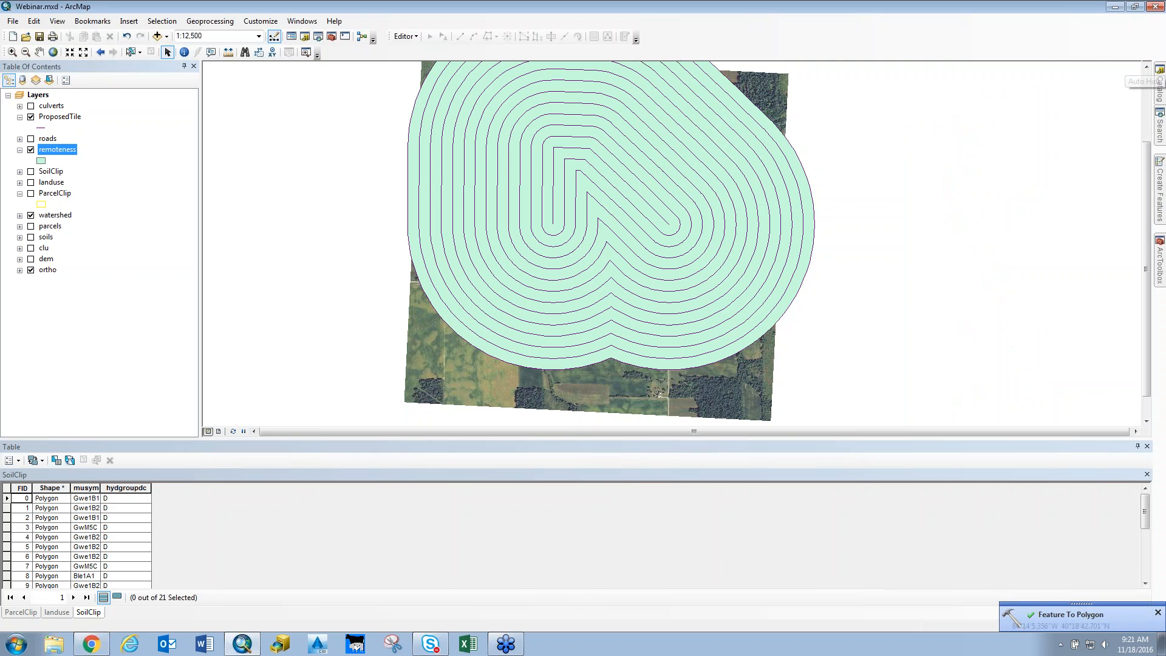
pyautogui.moveTo(611, 204); pyautogui.dragTo(603, 245)
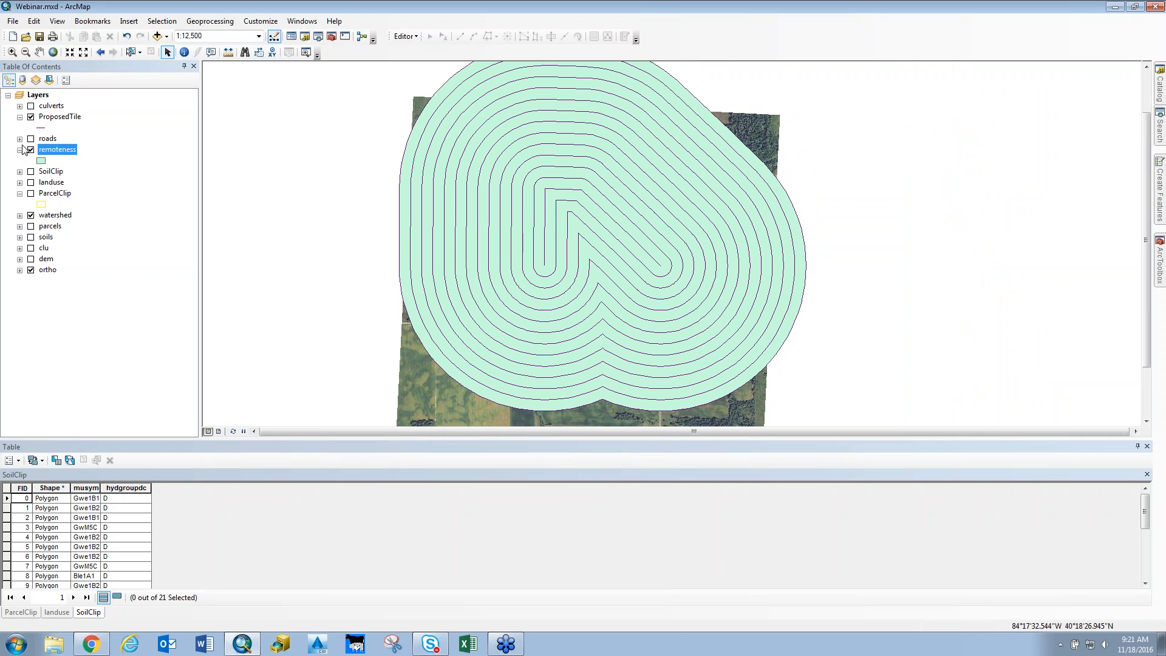
# - Open the remoteness attribute table and add a Short Integer field named Distance with a precision of 4
pyautogui.rightClick(63, 155)
pyautogui.click(101, 187)
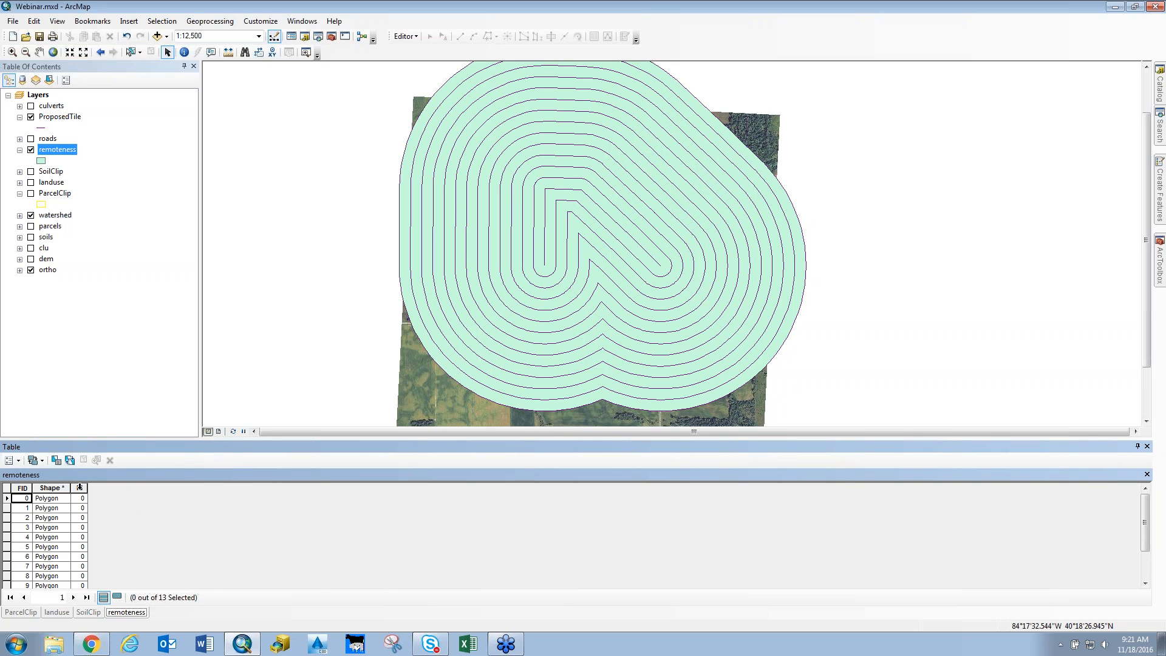
pyautogui.click(9, 460)
pyautogui.click(71, 265)
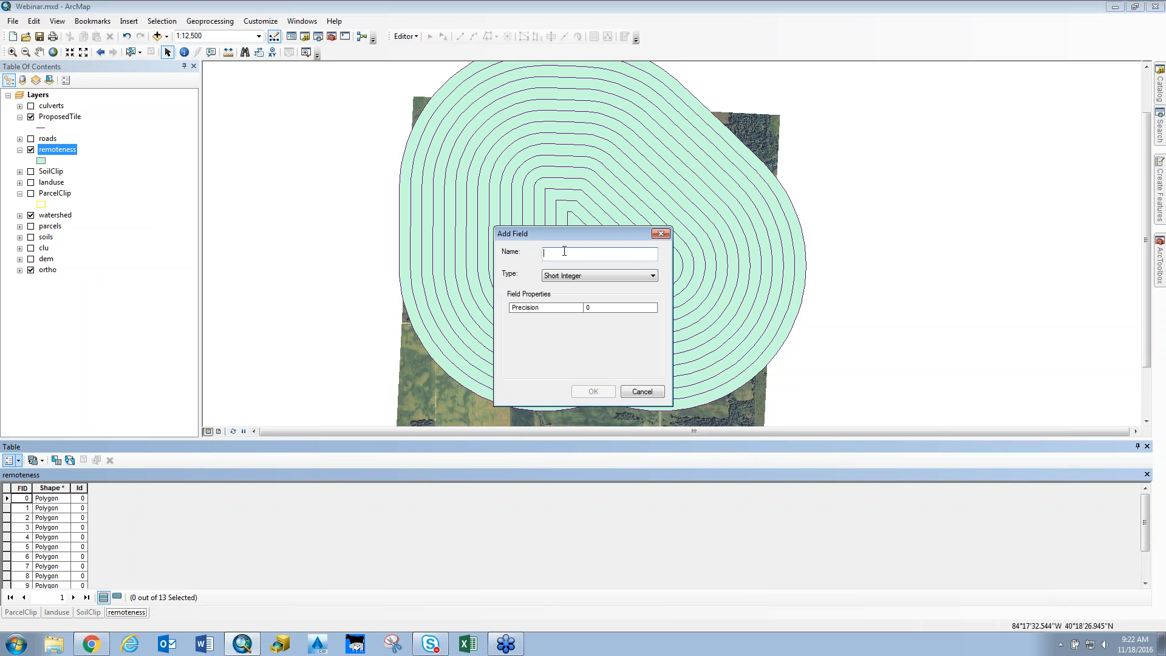
pyautogui.write('Distance')
pyautogui.click(590, 308)
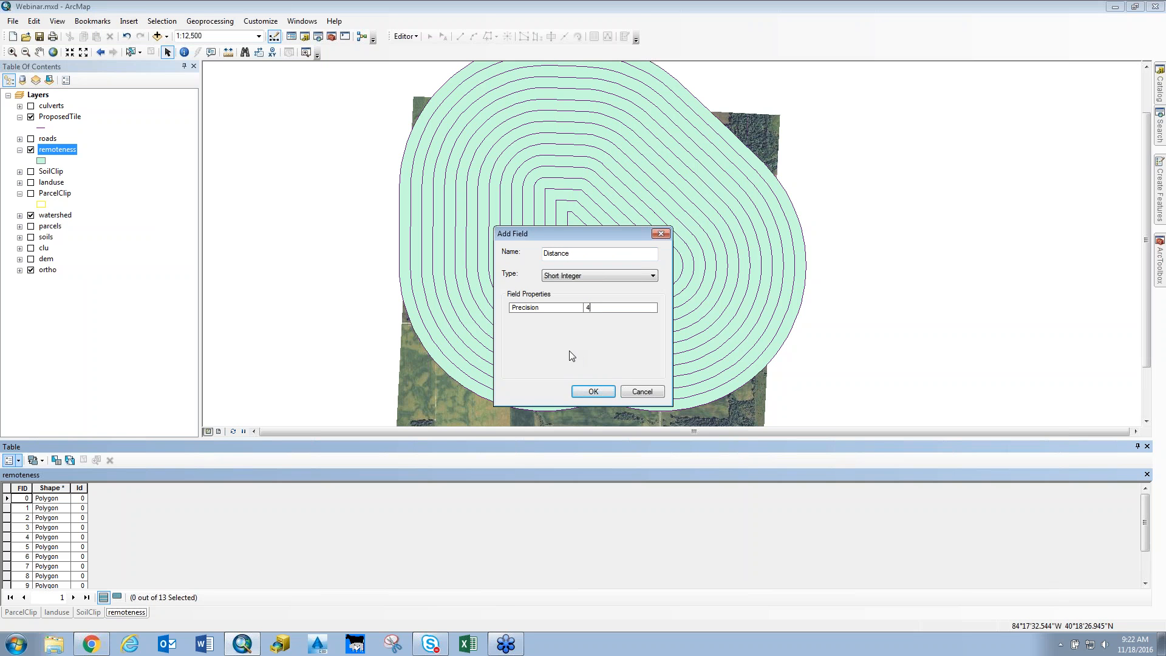
pyautogui.click(594, 392)
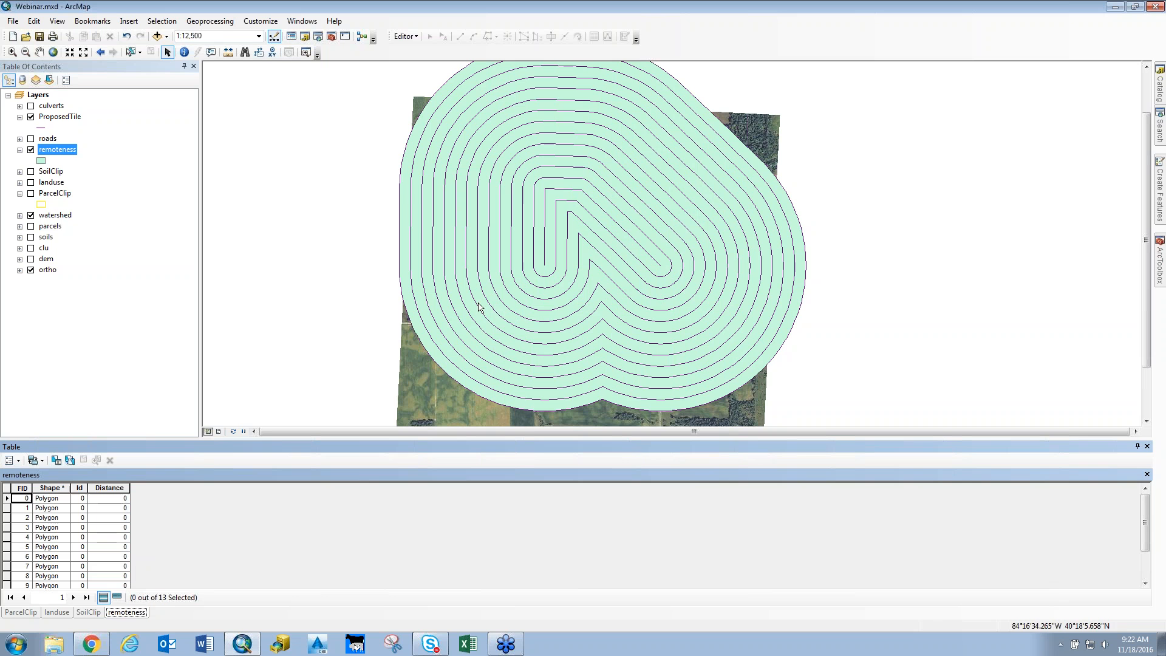
# - Select several remoteness records one after another to check which ring each FID corresponds to on the map
pyautogui.click(6, 499)
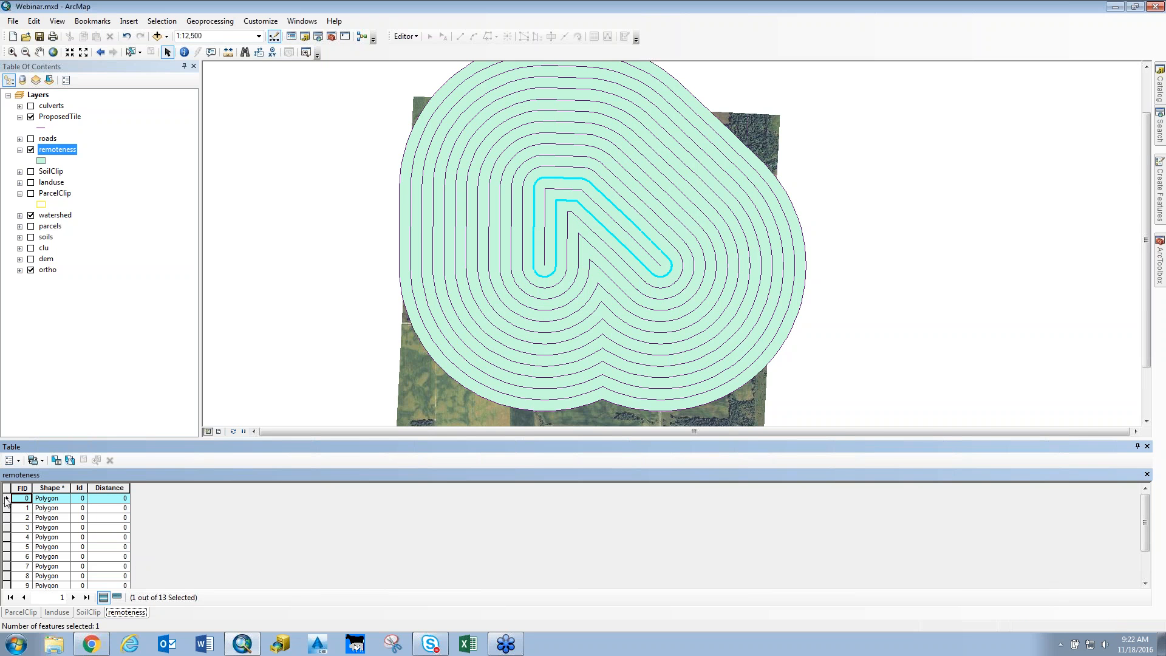
pyautogui.click(6, 509)
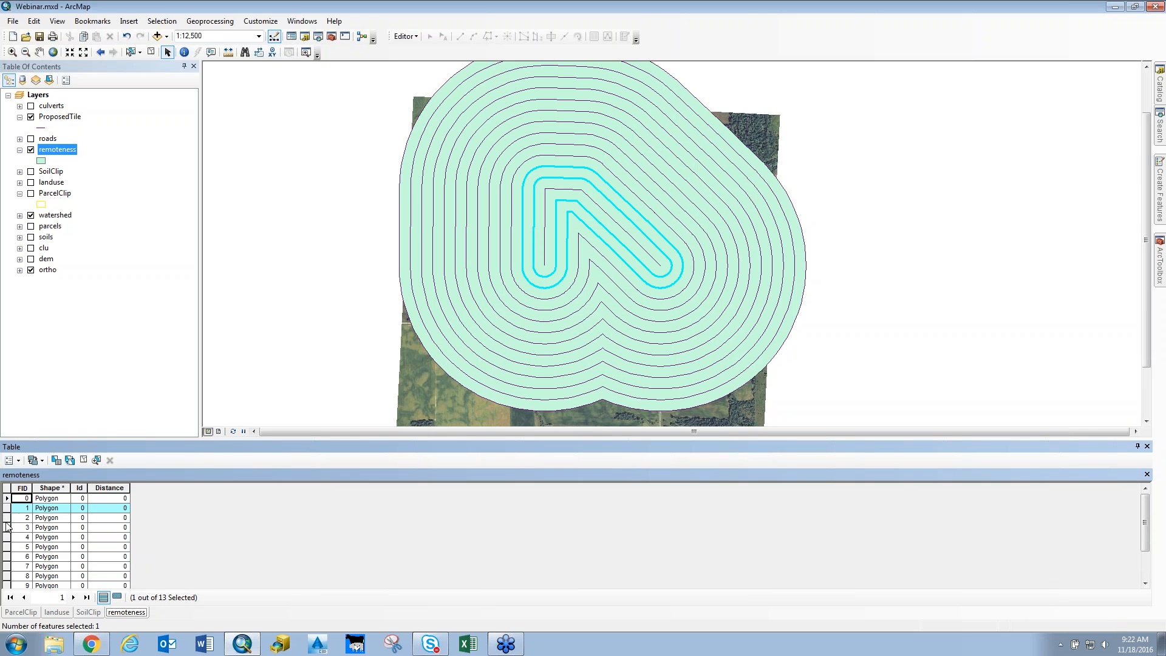
pyautogui.click(6, 521)
pyautogui.click(5, 538)
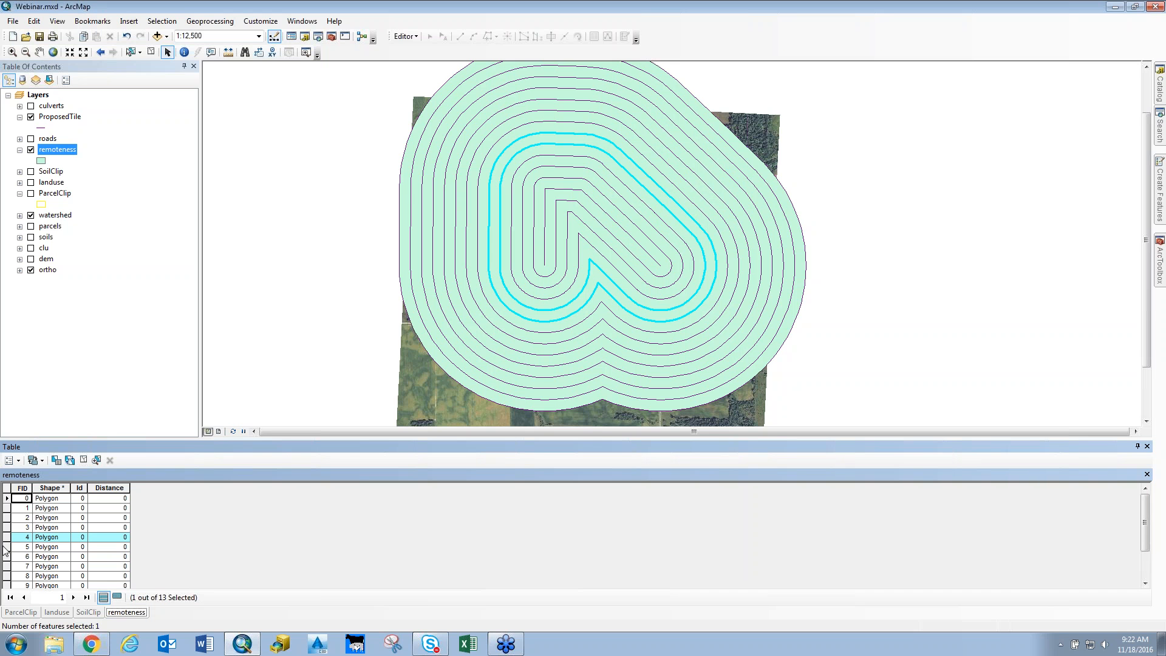
pyautogui.click(6, 557)
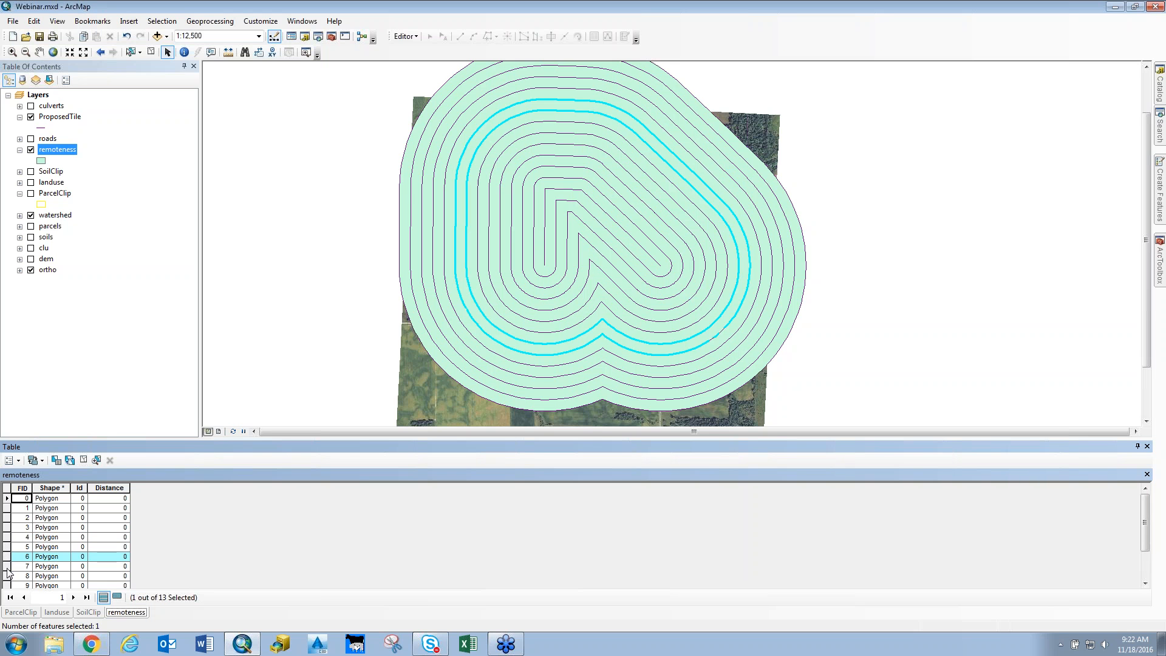
pyautogui.click(7, 576)
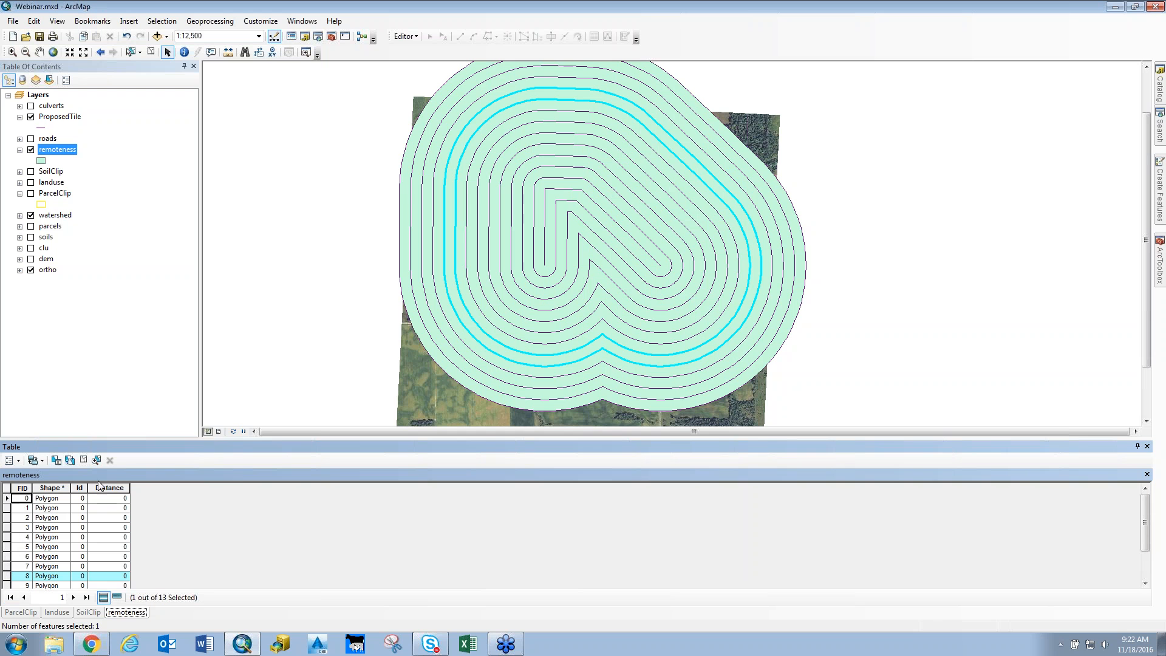
pyautogui.rightClick(122, 485)
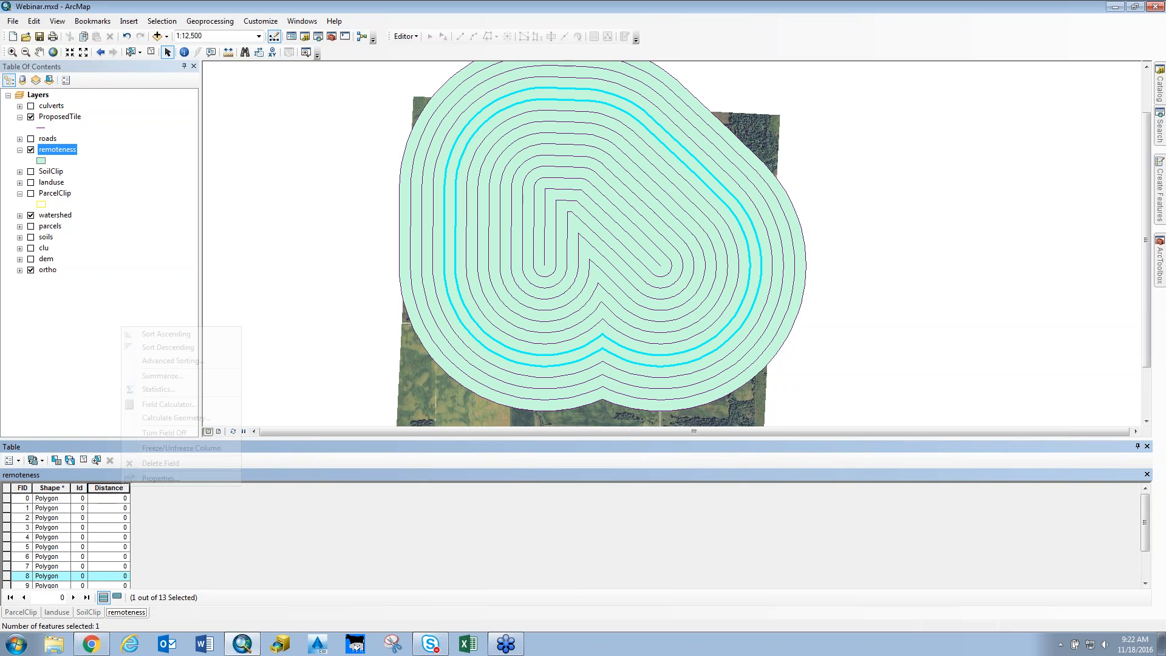
pyautogui.click(175, 406)
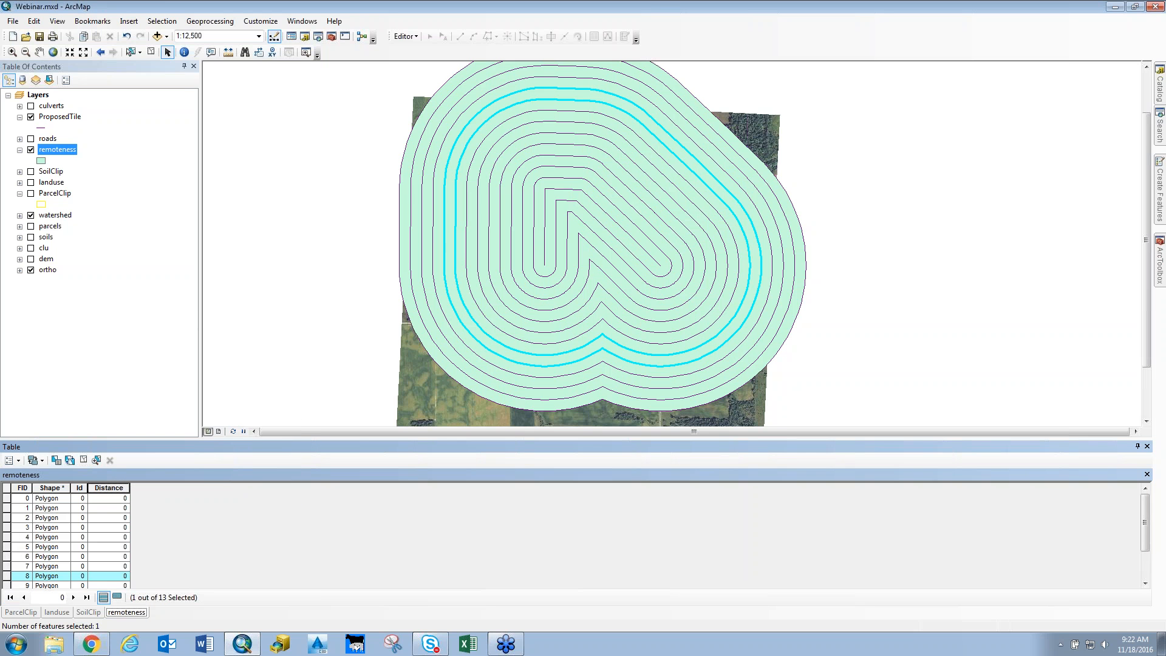
pyautogui.moveTo(484, 153); pyautogui.dragTo(536, 159)
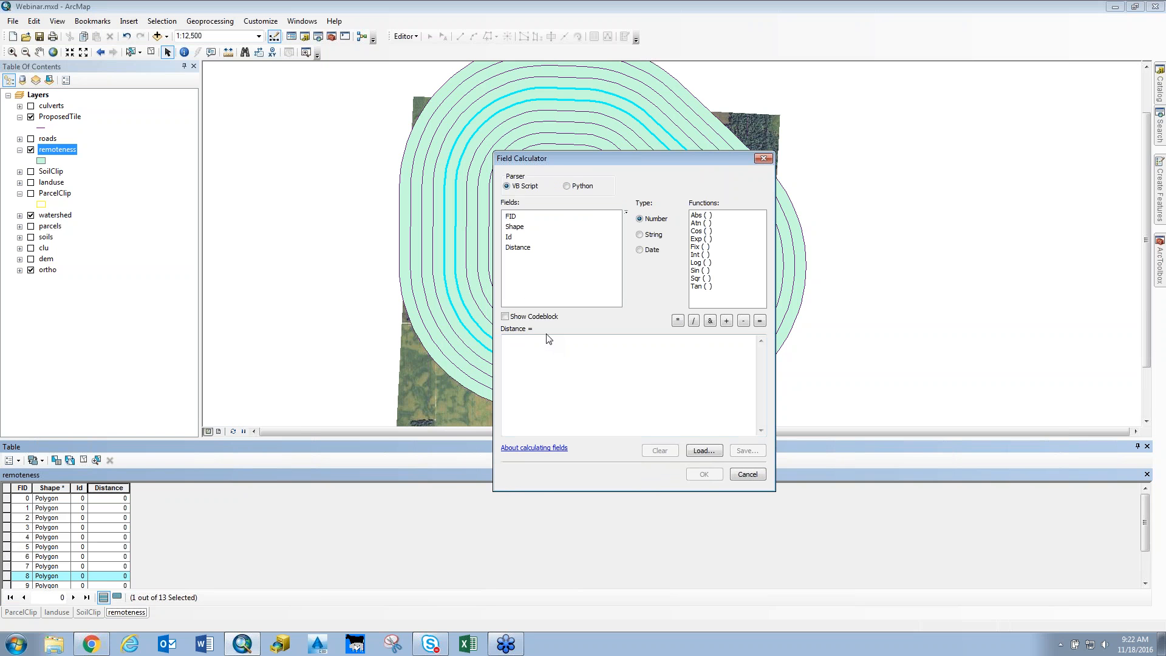
pyautogui.click(747, 474)
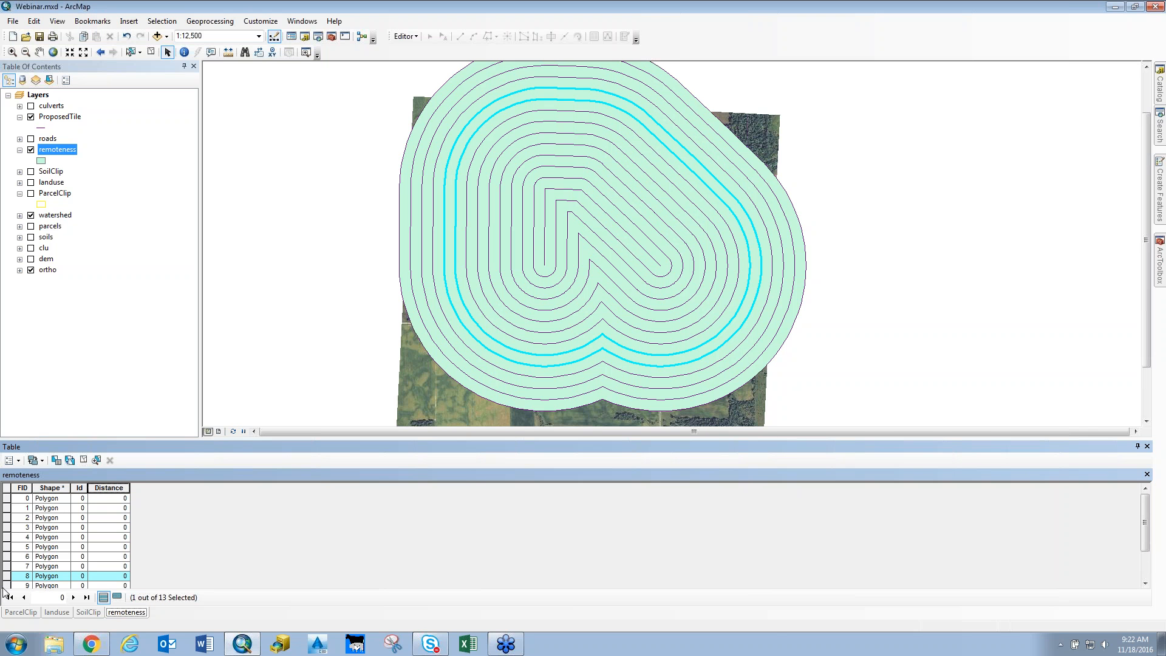
# - Select the remoteness record with FID 1 and calculate its Distance as [FID] * 200 with the Field Calculator
pyautogui.click(7, 498)
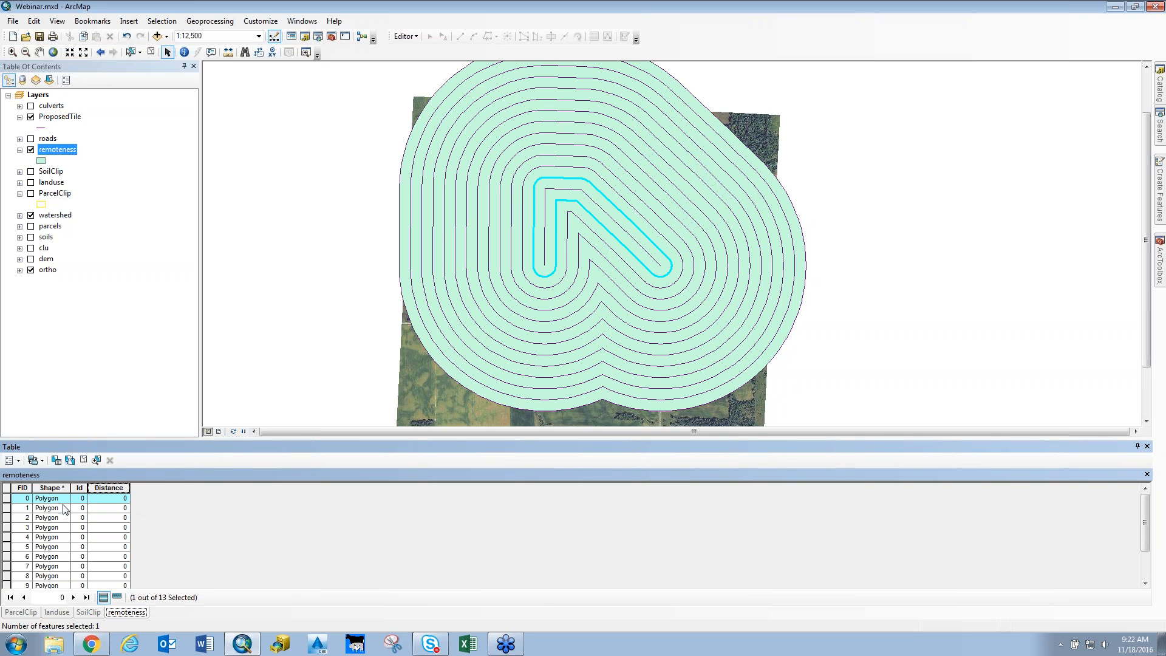
pyautogui.click(5, 511)
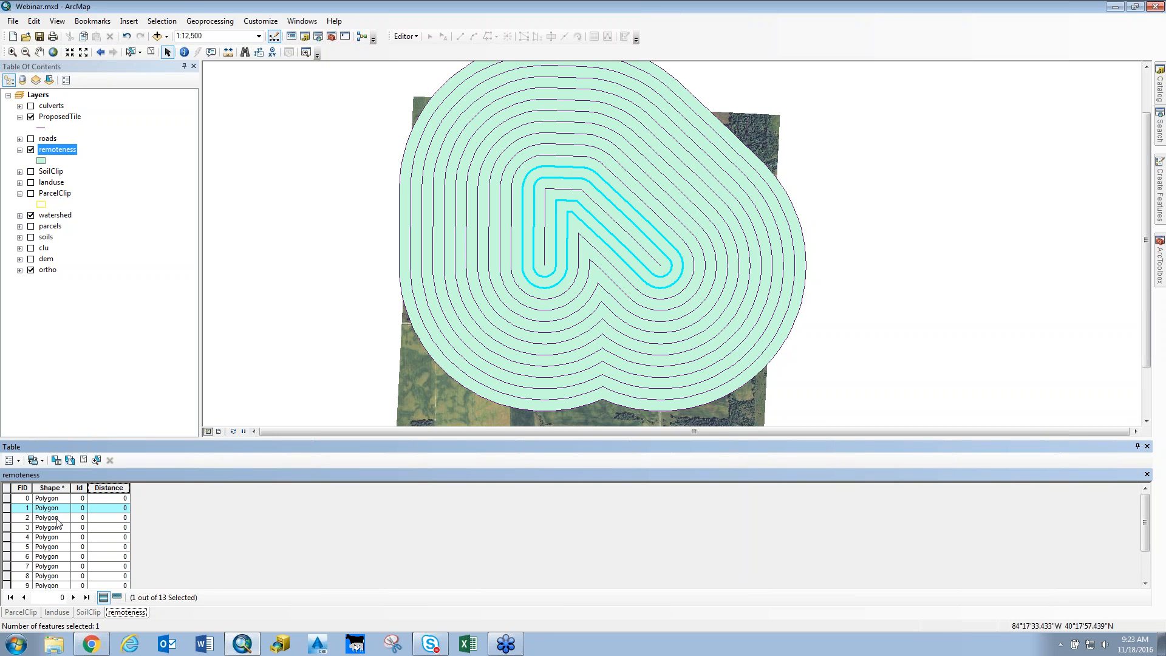
pyautogui.rightClick(110, 487)
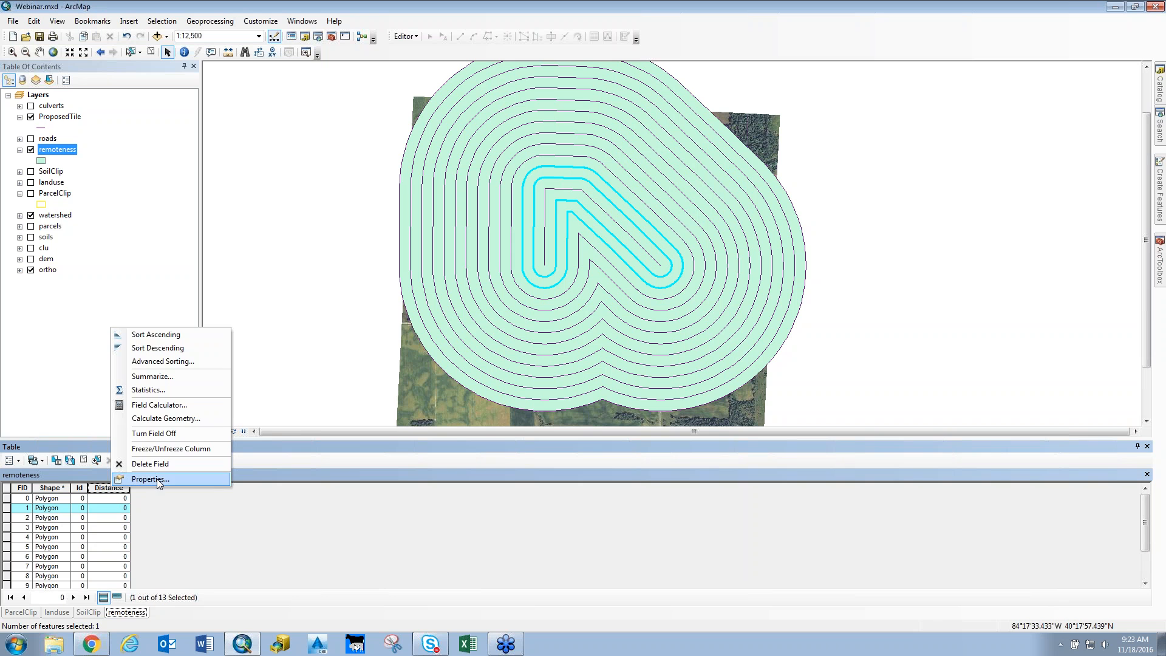
pyautogui.click(147, 406)
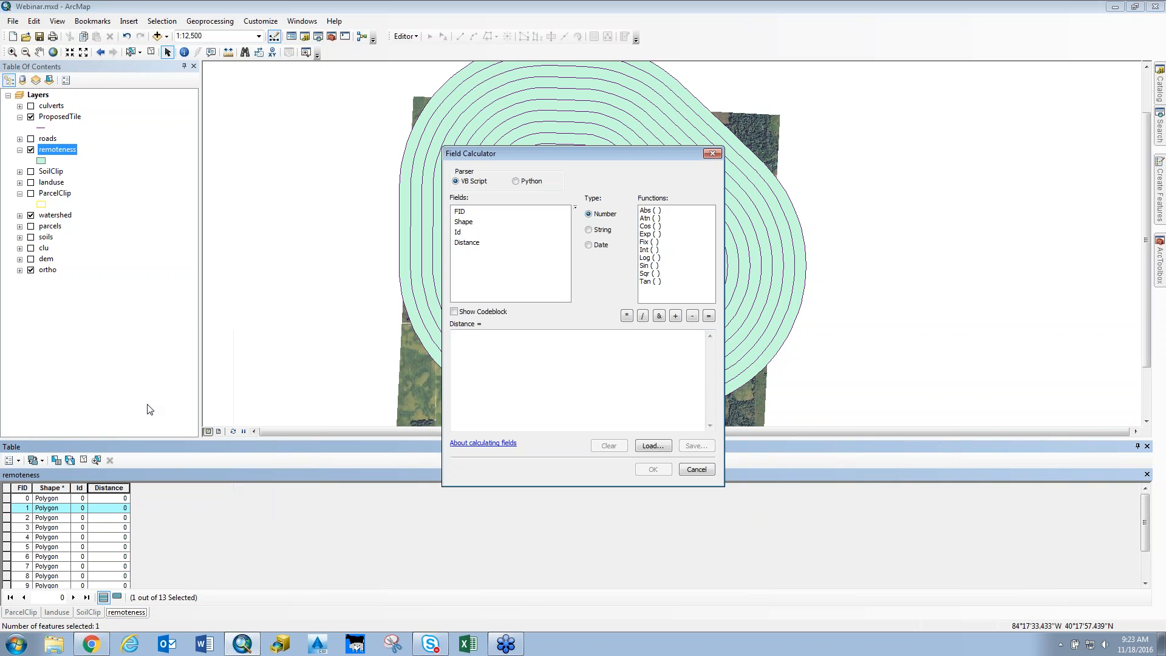
pyautogui.click(463, 213)
pyautogui.doubleClick(463, 213)
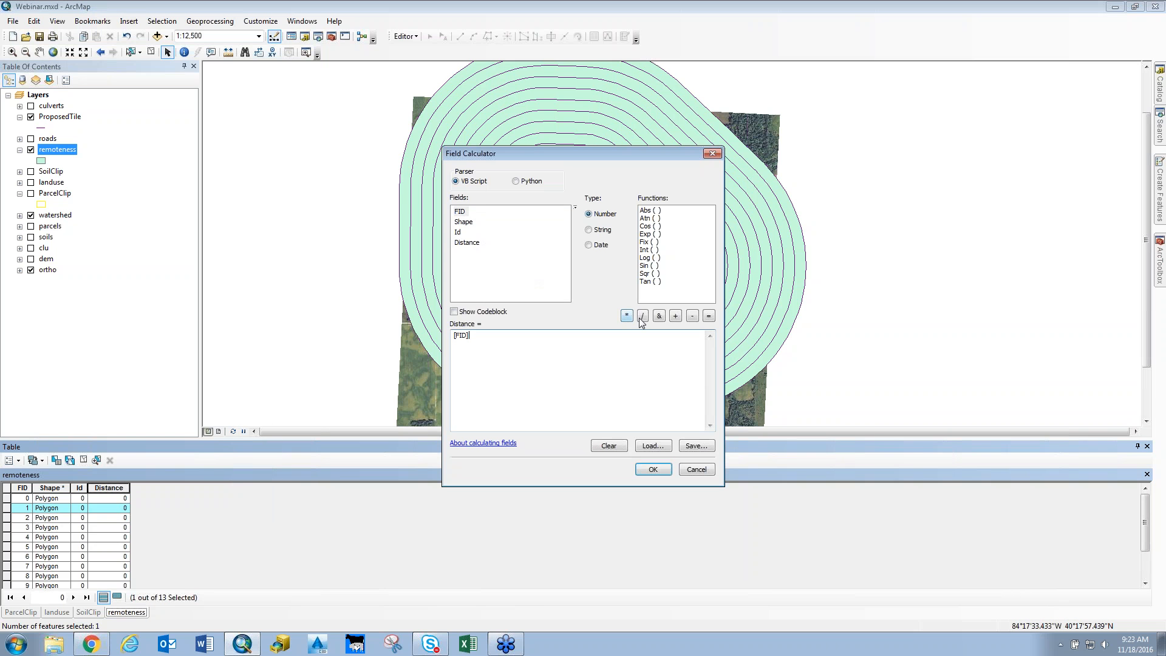
pyautogui.click(626, 316)
pyautogui.write('200')
pyautogui.click(653, 469)
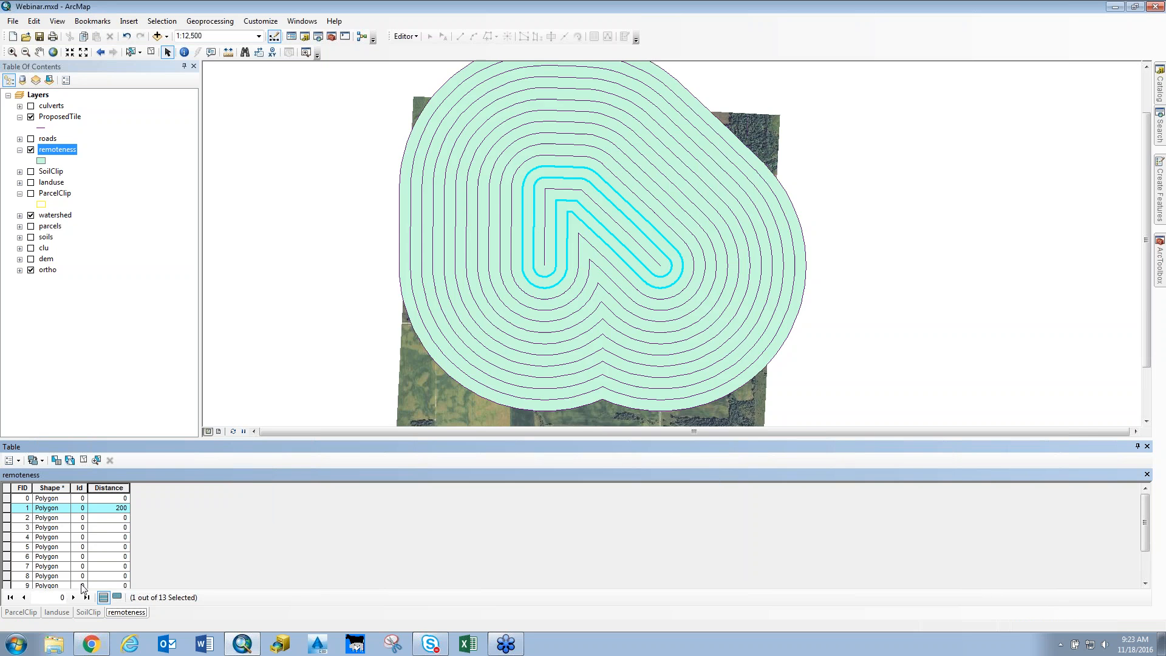
# - Clear the selection and calculate Distance as [FID] * 200 for all remoteness records
pyautogui.click(85, 460)
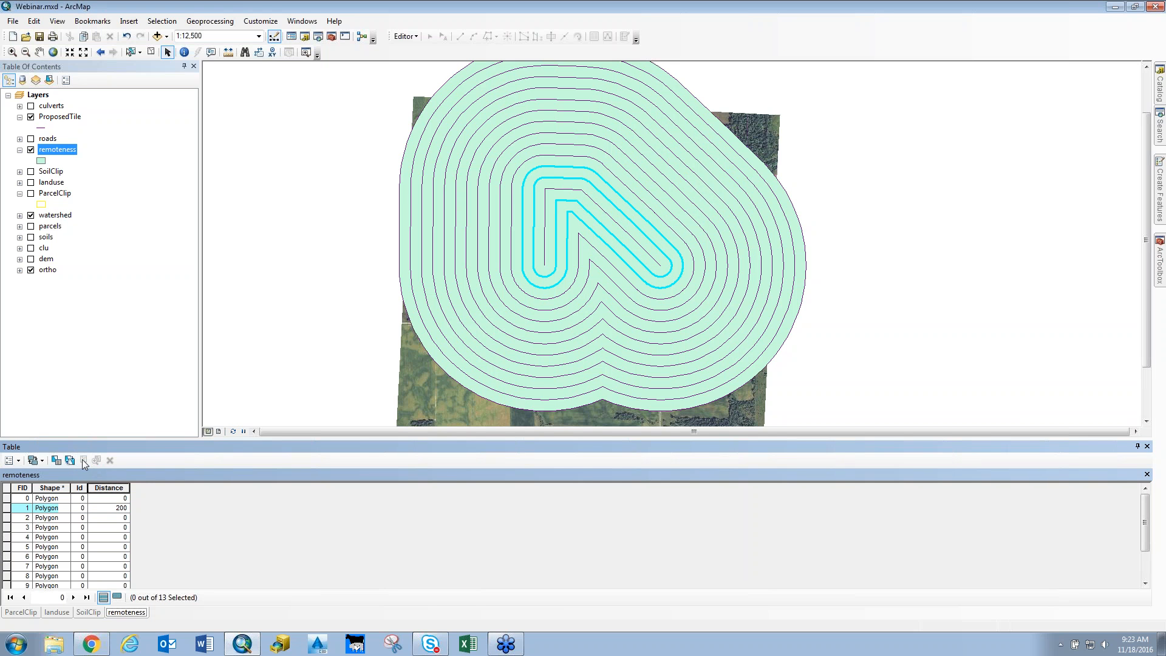
pyautogui.rightClick(106, 488)
pyautogui.click(158, 404)
pyautogui.click(653, 469)
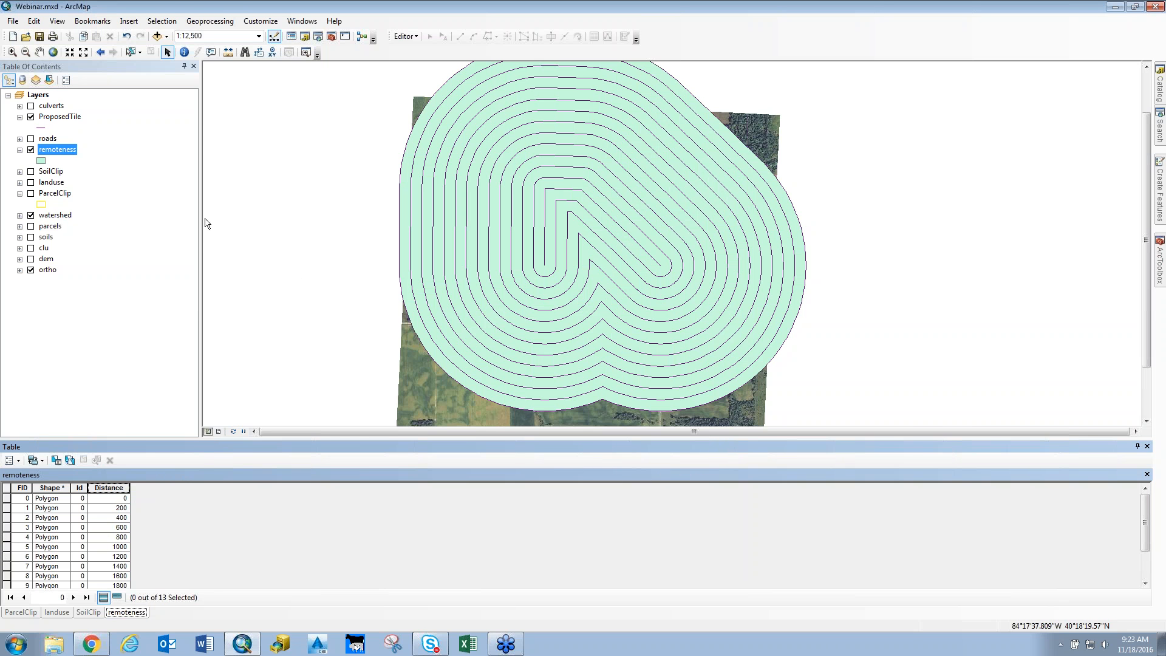
# - Label the remoteness features by the Distance field, using the label expression [Distance] &" ft"
pyautogui.rightClick(59, 152)
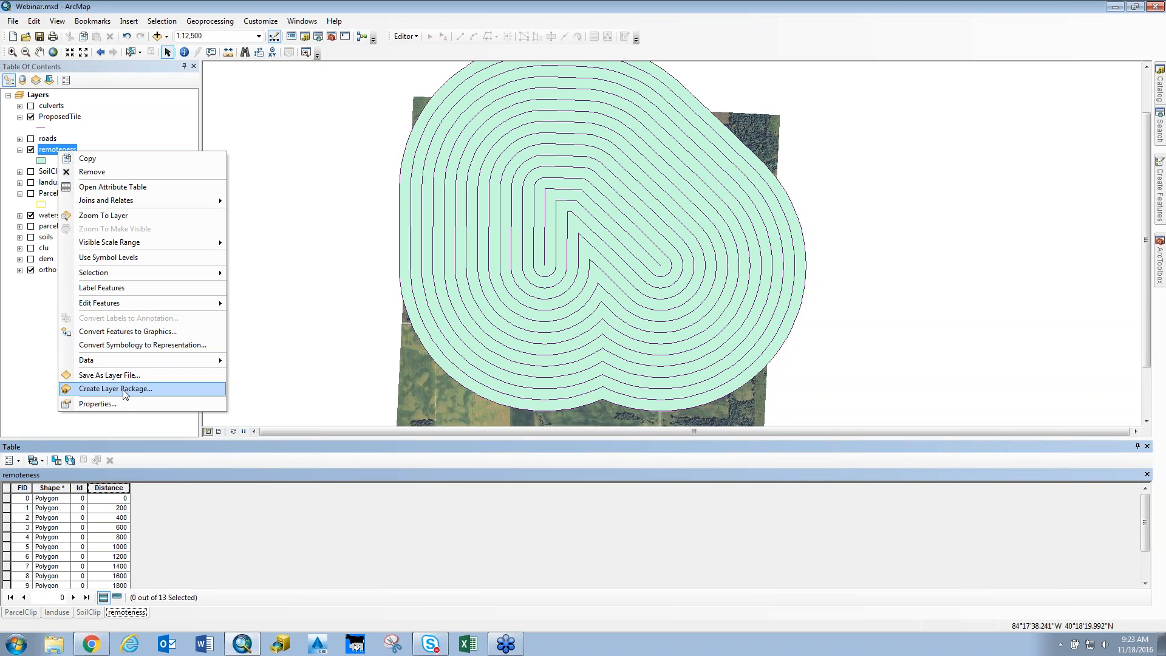
pyautogui.click(115, 403)
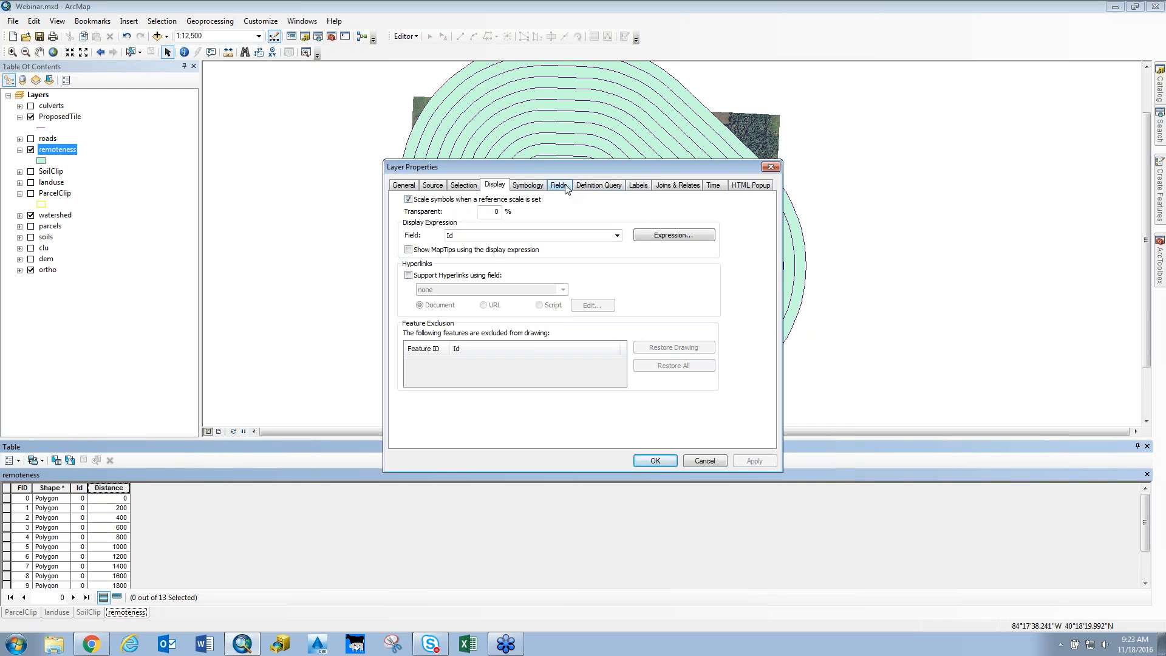
pyautogui.click(637, 186)
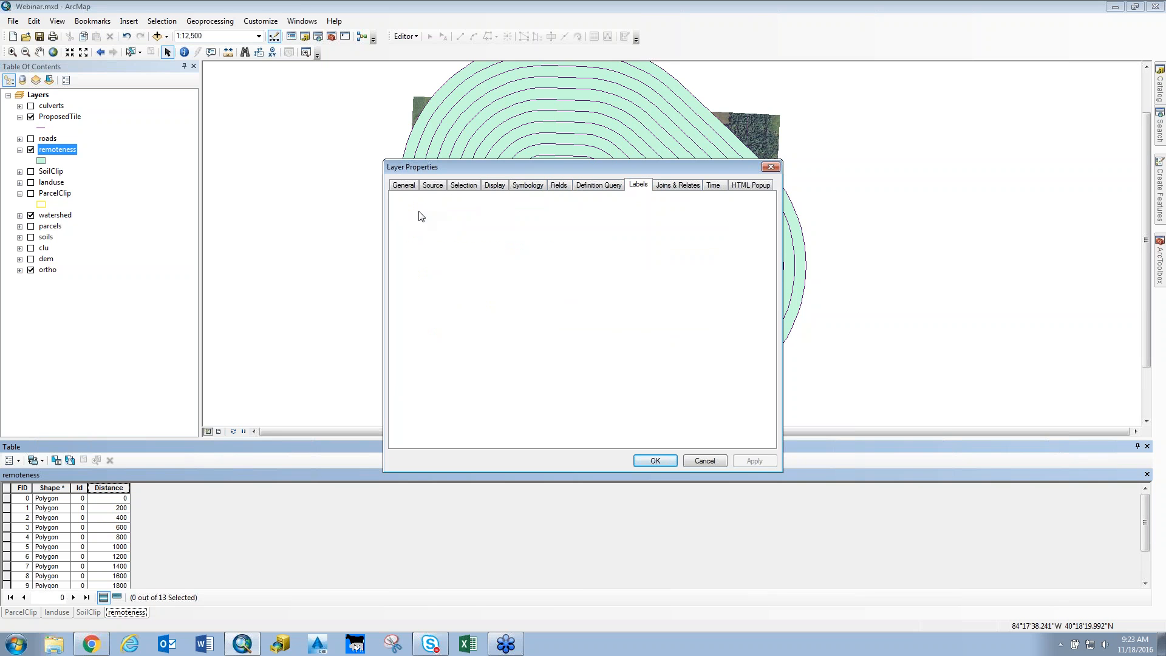
pyautogui.click(402, 201)
pyautogui.click(520, 281)
pyautogui.click(512, 307)
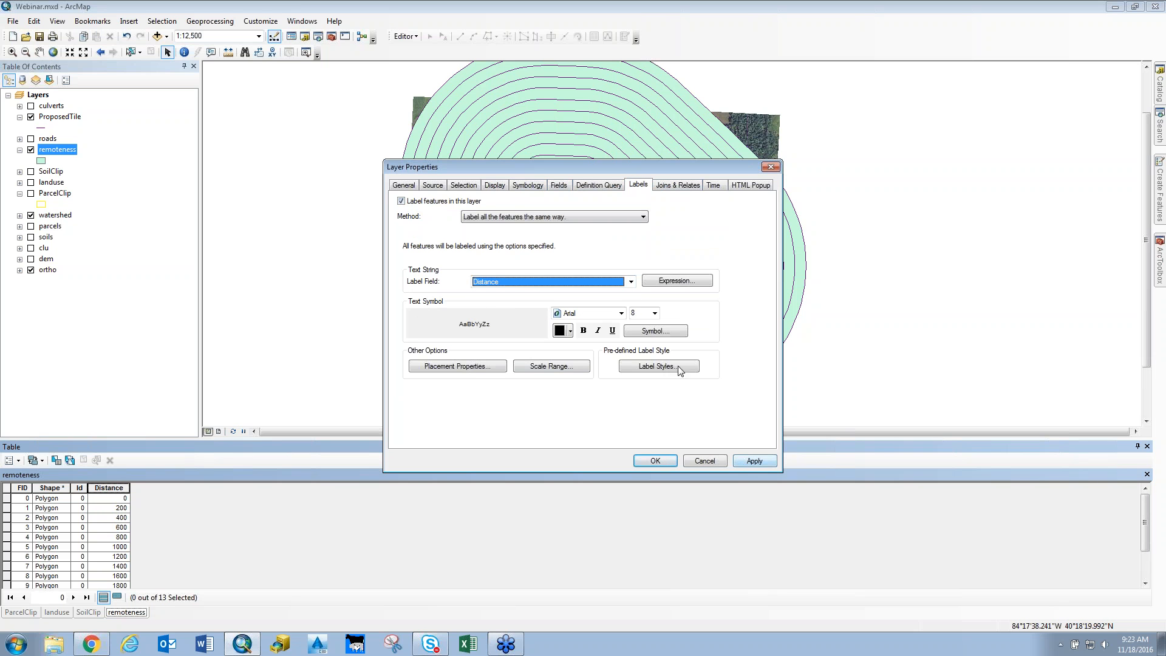
pyautogui.click(684, 281)
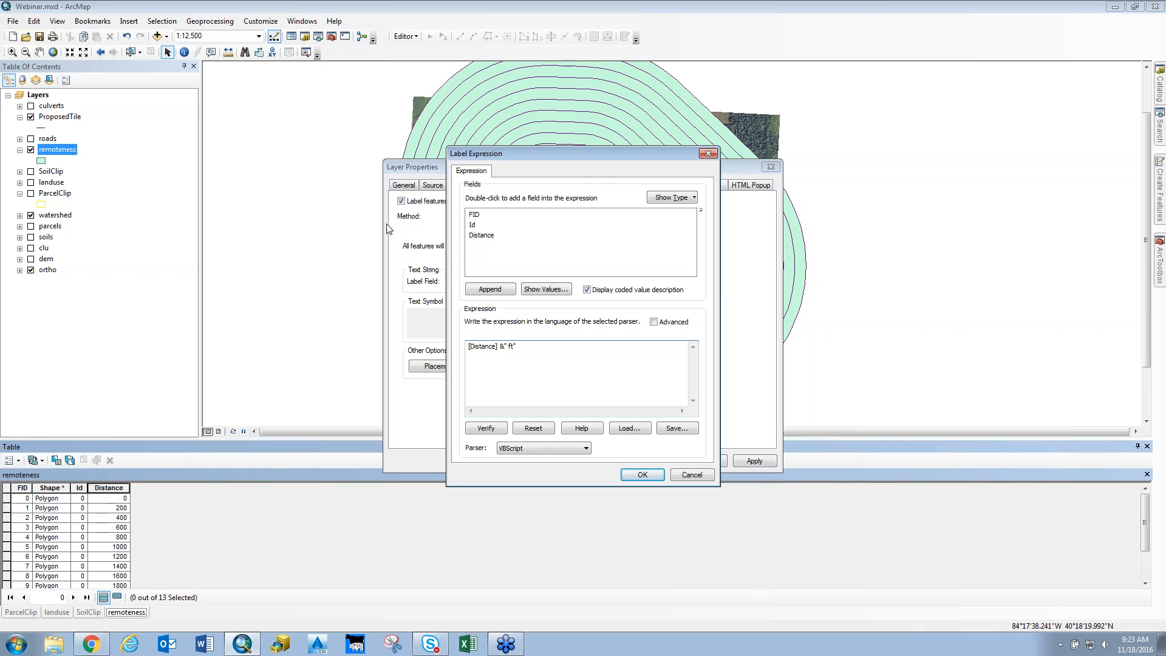
pyautogui.click(643, 475)
pyautogui.click(746, 461)
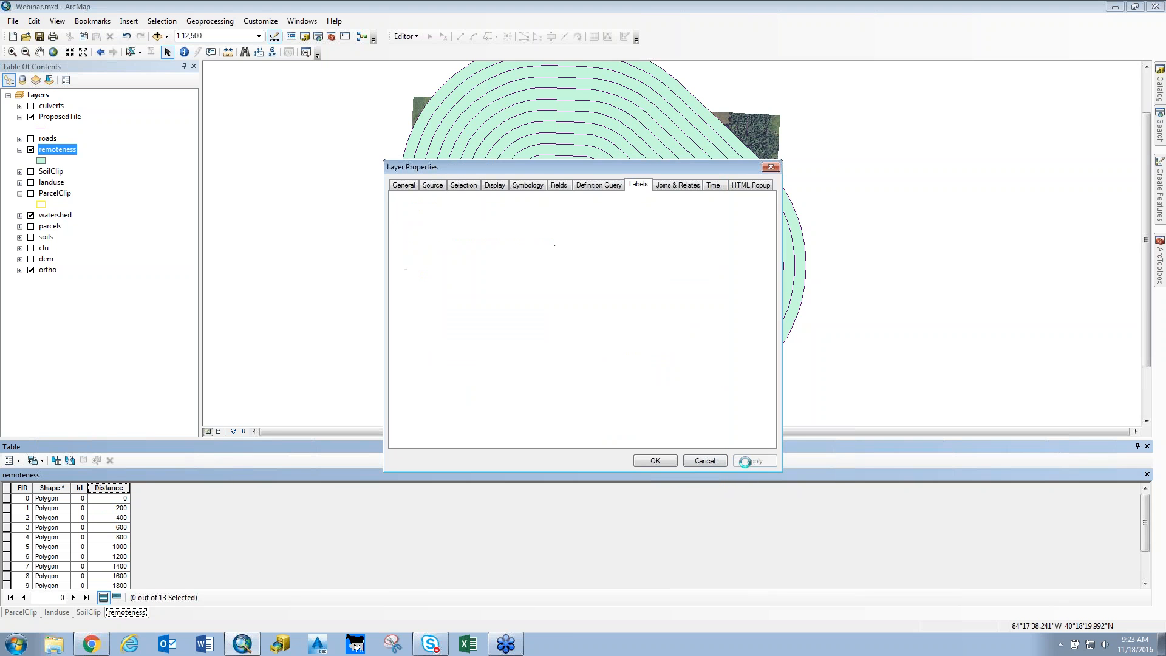
# - Set the remoteness polygons' fill to No Color and hide the ProposedTile layer
pyautogui.click(527, 183)
pyautogui.click(545, 241)
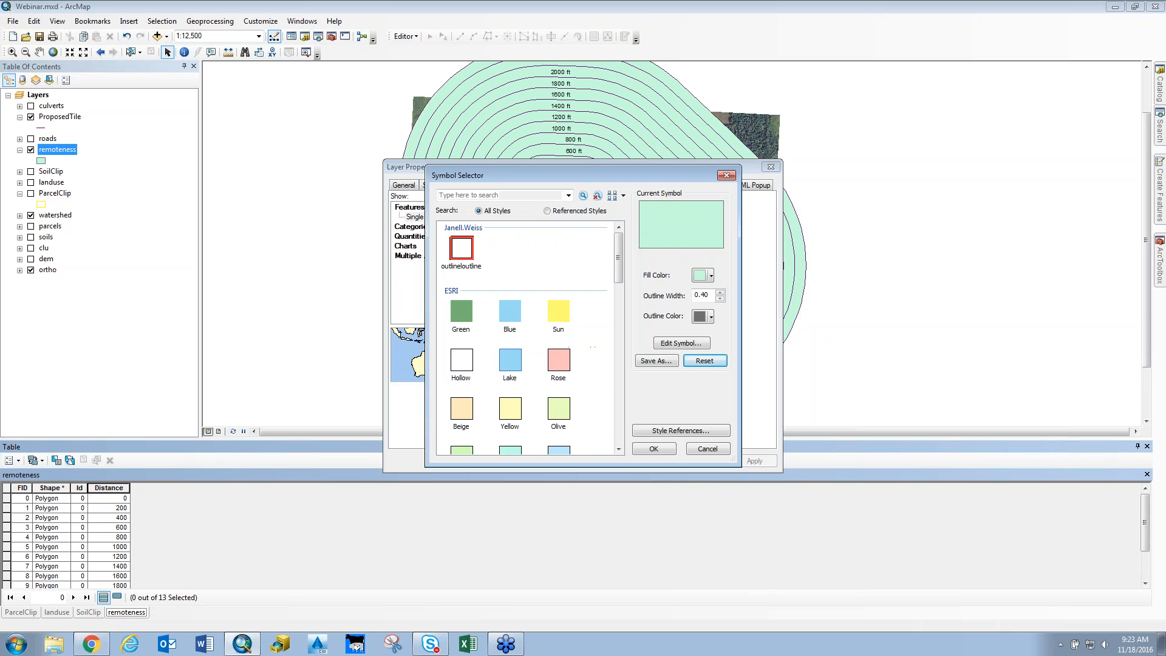
pyautogui.click(706, 277)
pyautogui.click(712, 291)
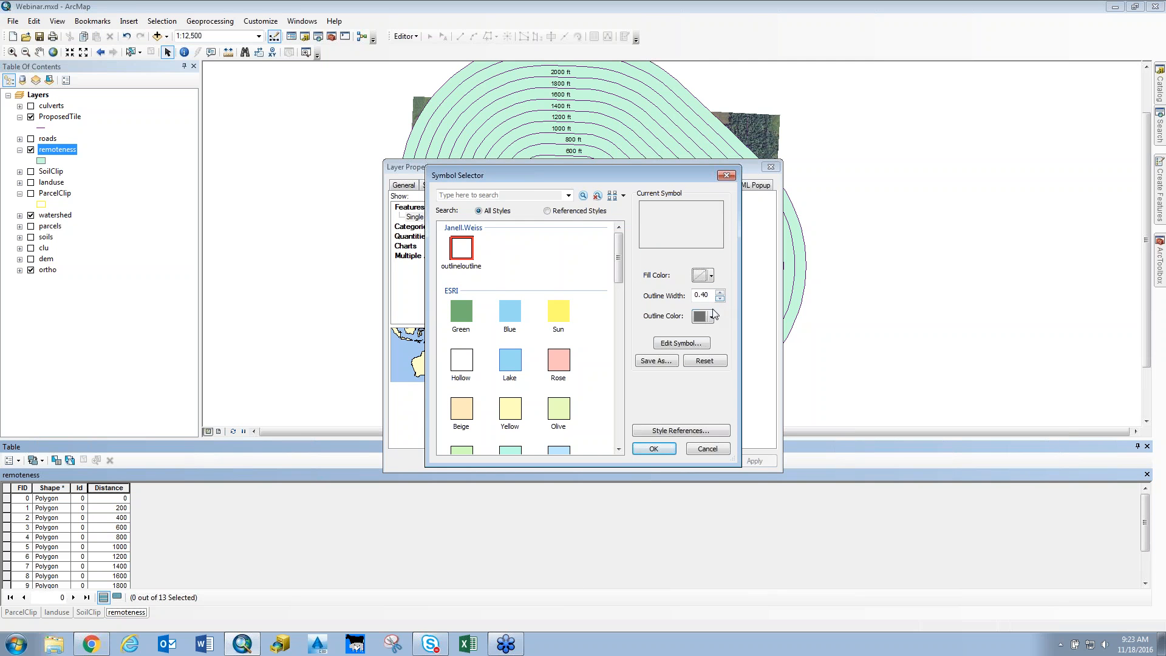
pyautogui.click(654, 449)
pyautogui.click(655, 461)
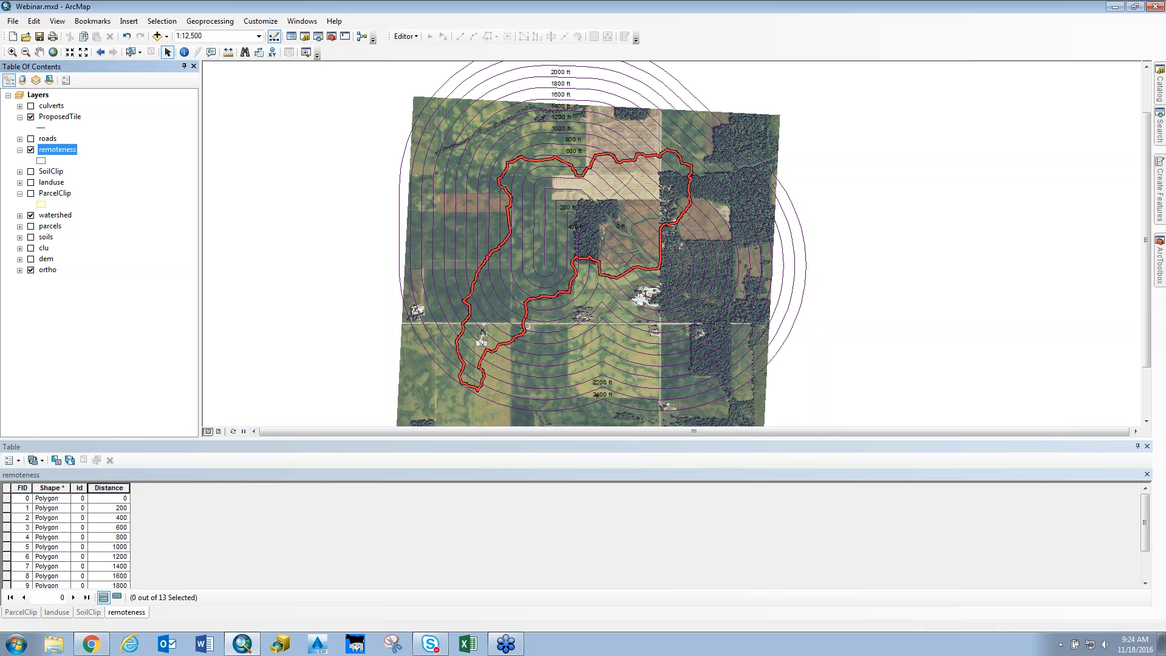
pyautogui.click(30, 117)
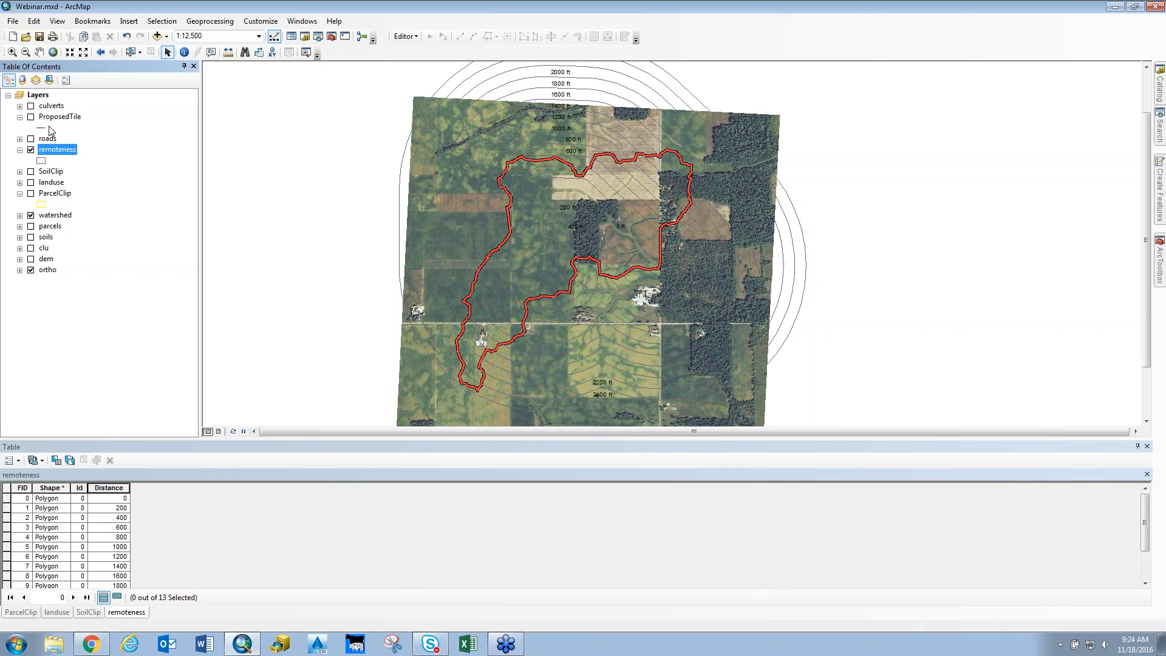
# - Set the remoteness polygons' outline color to white and collapse the layer's legend in the table of contents
pyautogui.click(43, 161)
pyautogui.click(711, 316)
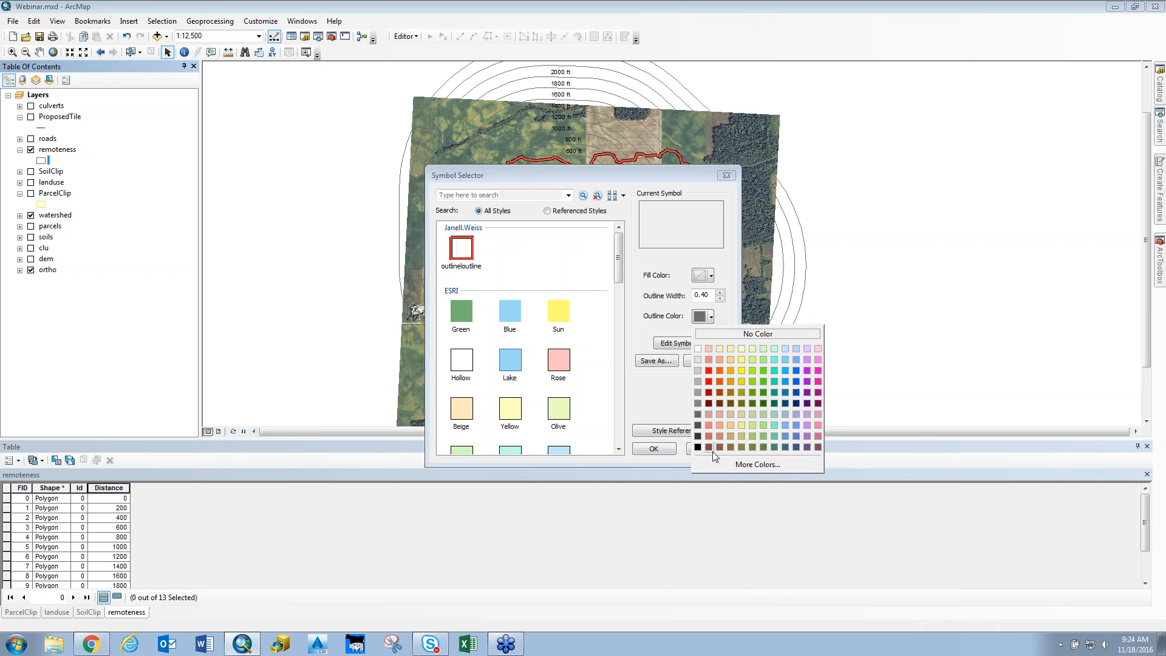
pyautogui.click(698, 448)
pyautogui.click(711, 317)
pyautogui.click(698, 349)
pyautogui.click(654, 449)
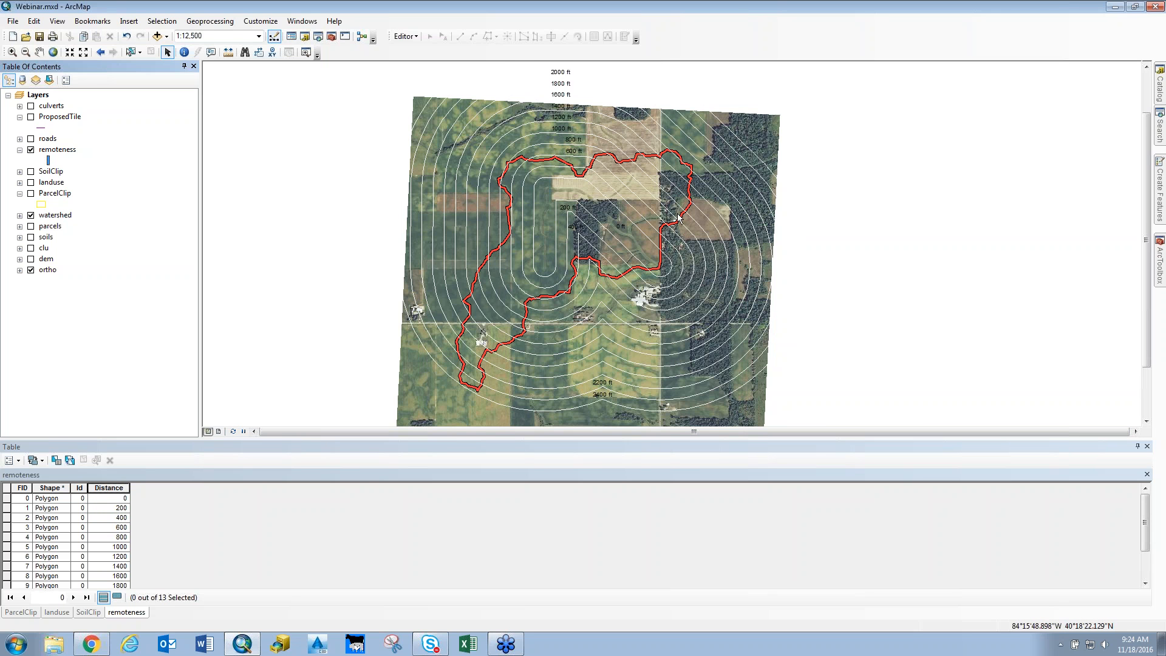
pyautogui.moveTo(677, 215); pyautogui.dragTo(685, 233)
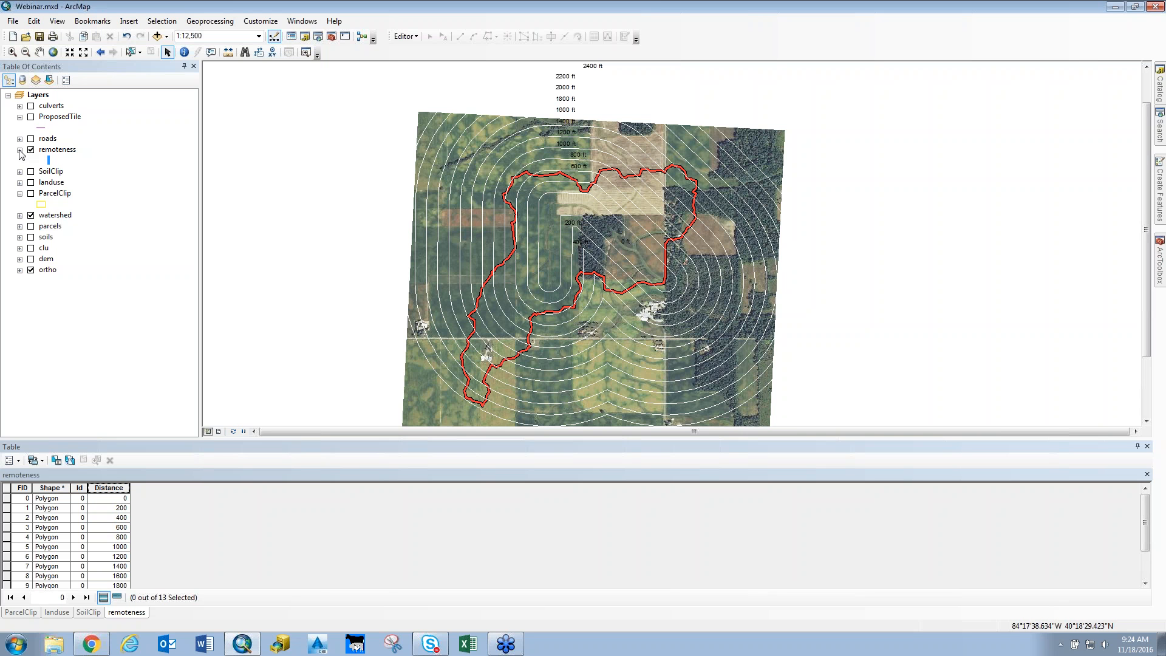
pyautogui.click(19, 150)
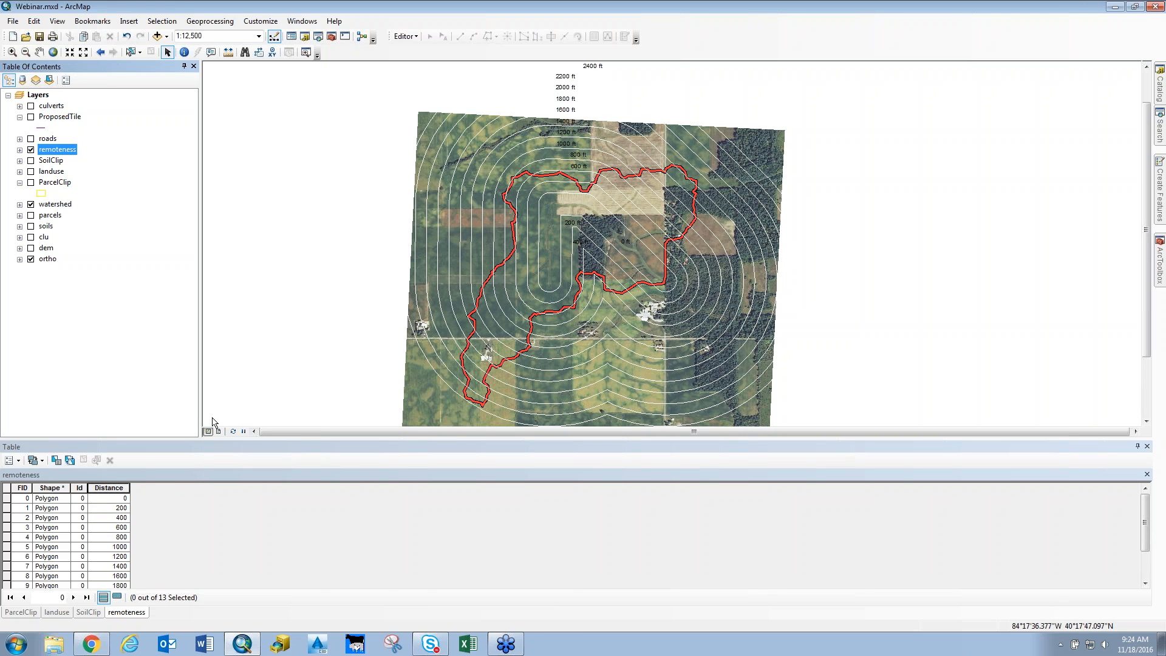
# - Set up a Union with the remoteness, SoilClip, ParcelClip and landuse layers as input features
pyautogui.click(217, 23)
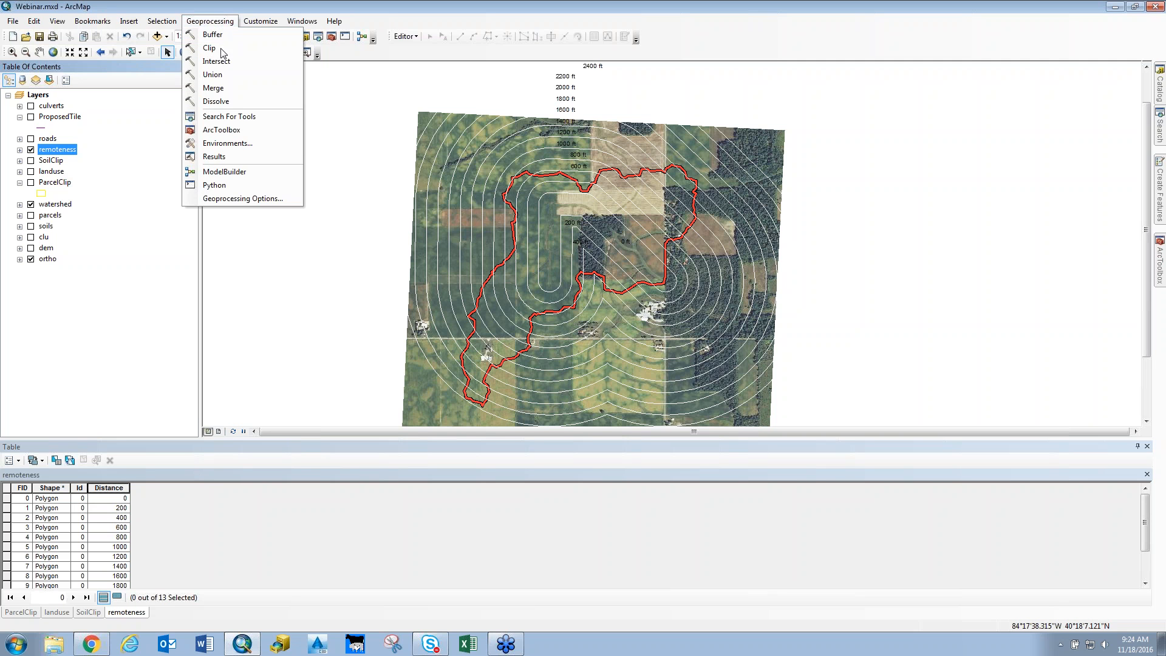
pyautogui.click(212, 74)
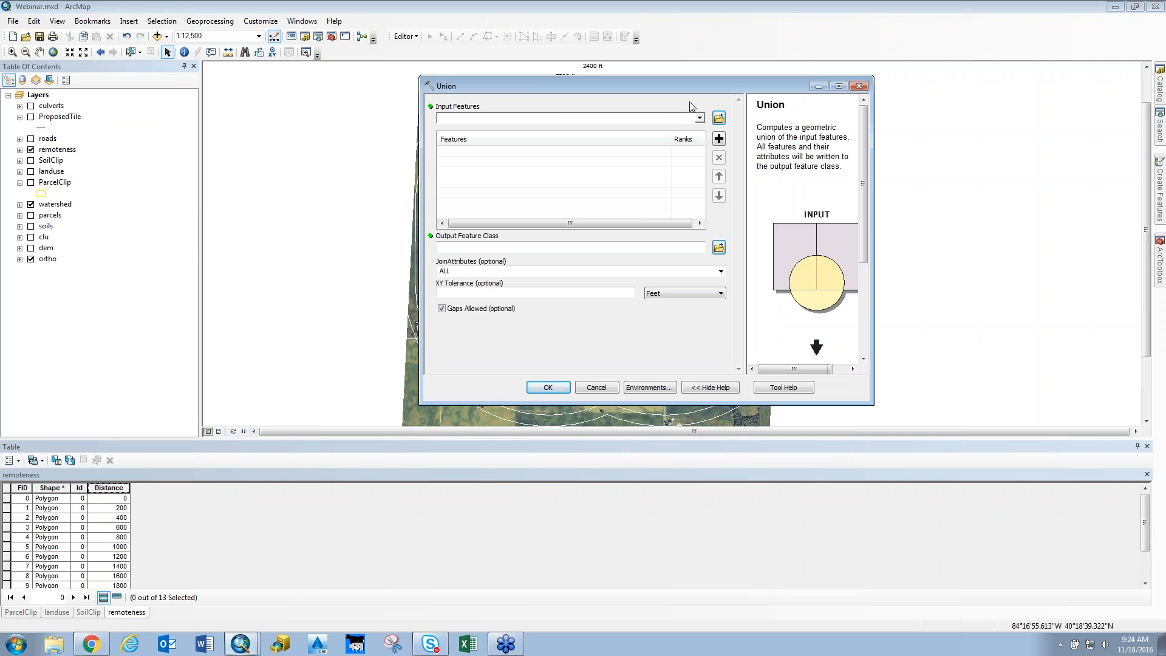
pyautogui.click(700, 118)
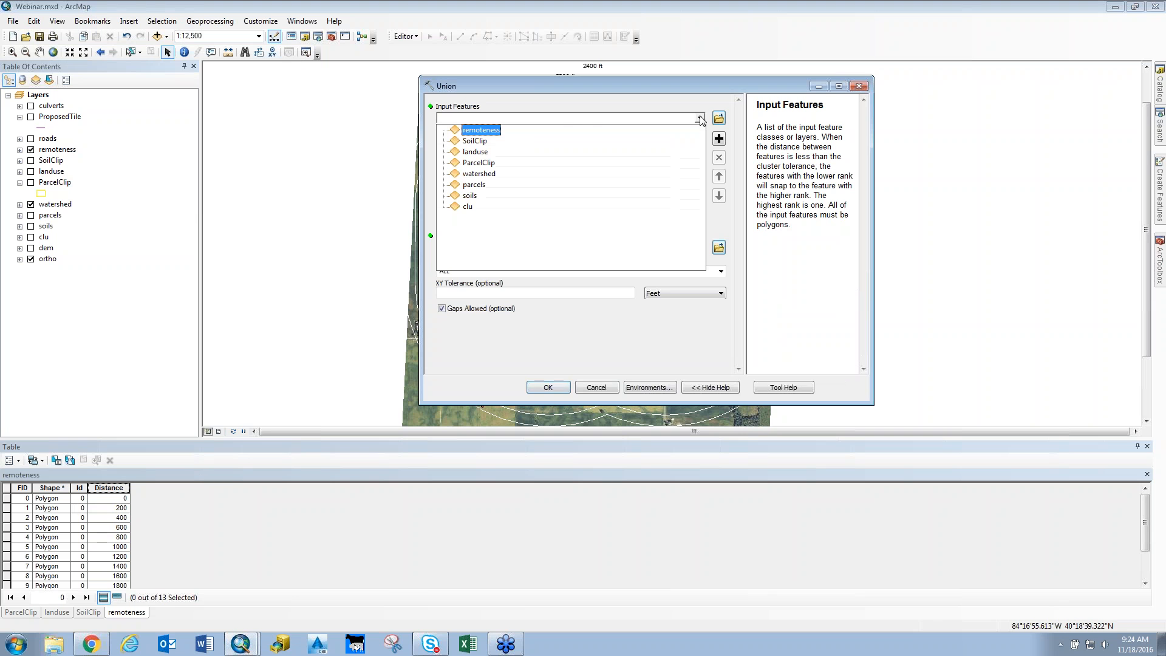
pyautogui.click(493, 131)
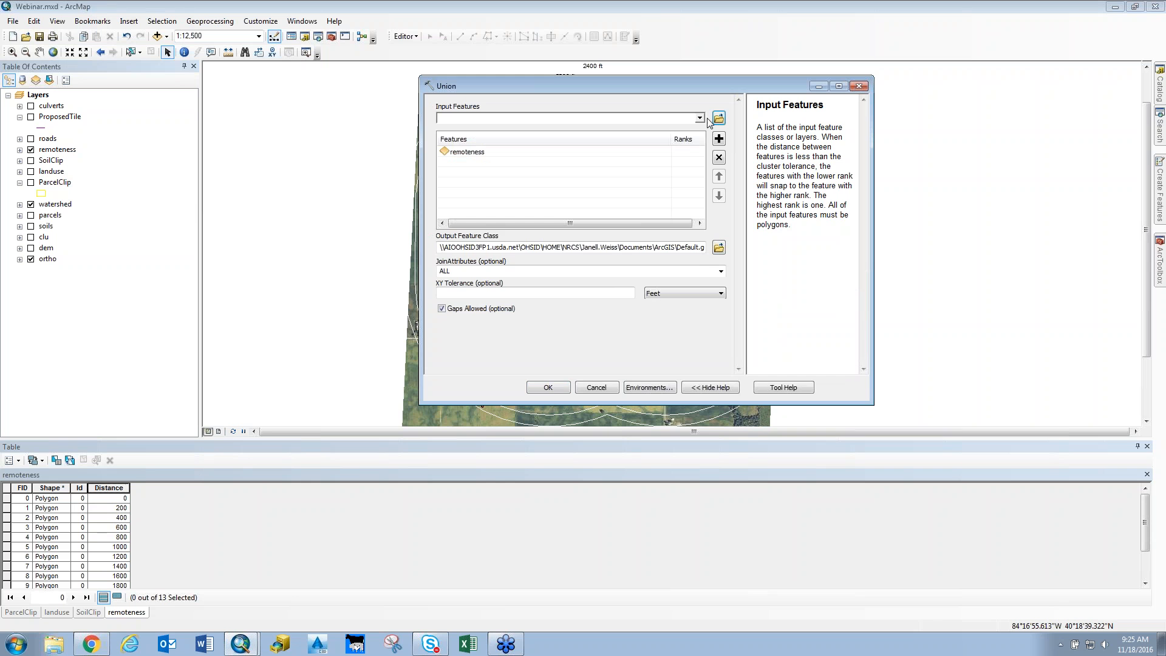
pyautogui.click(700, 118)
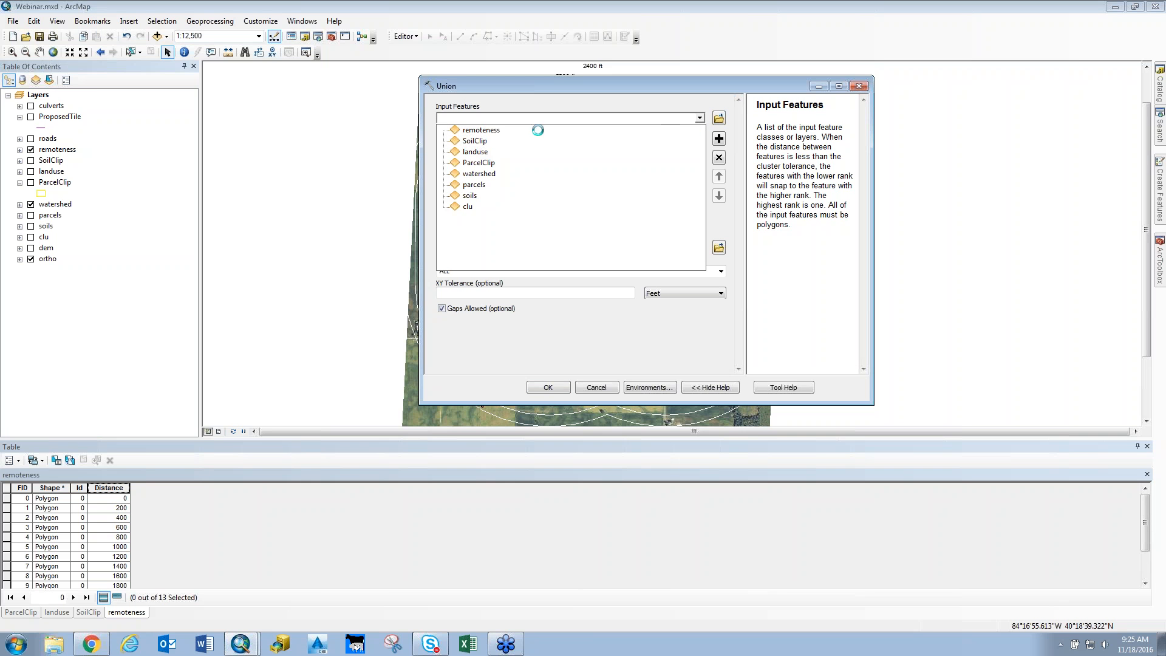
pyautogui.click(699, 118)
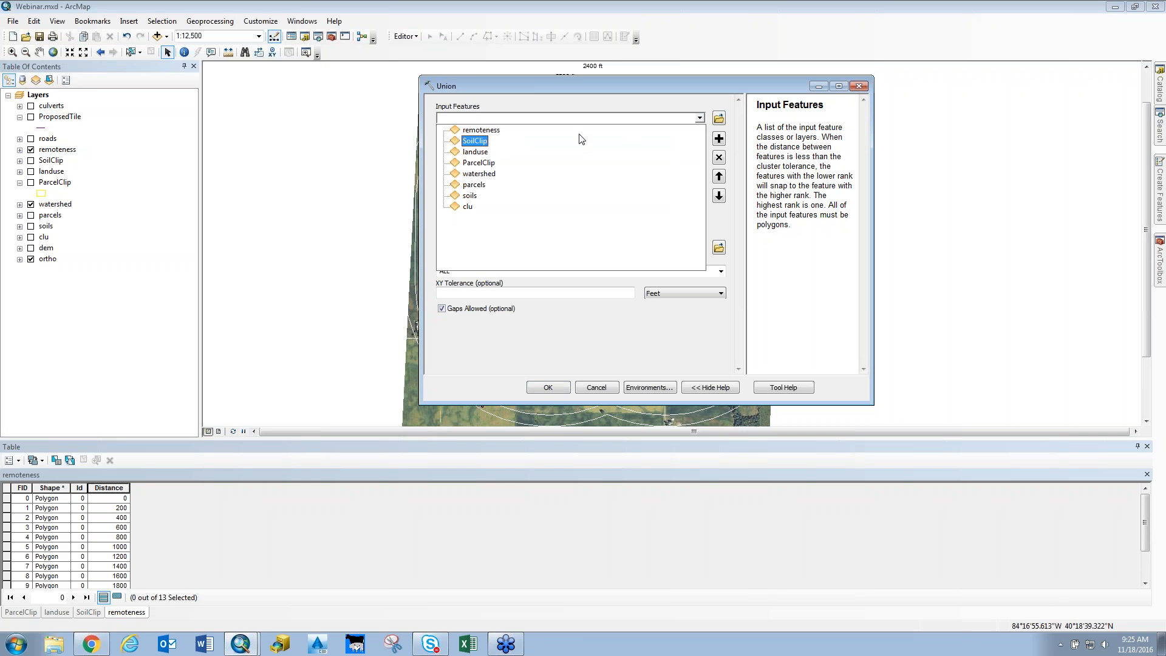
pyautogui.click(510, 157)
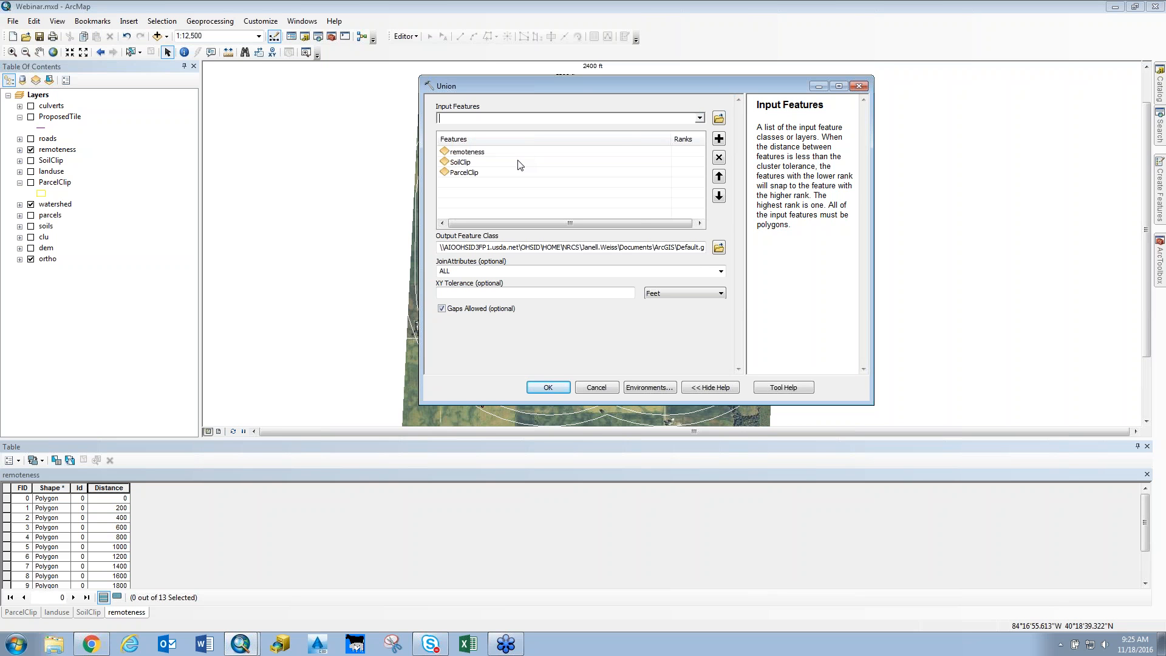
pyautogui.click(700, 119)
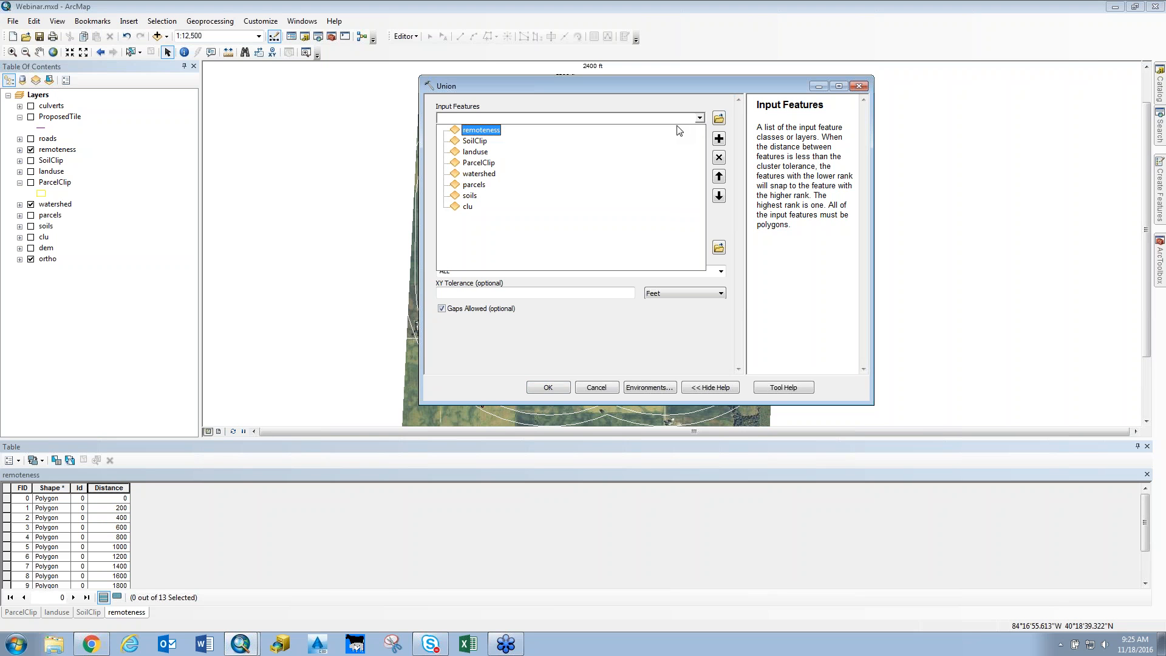
pyautogui.click(481, 153)
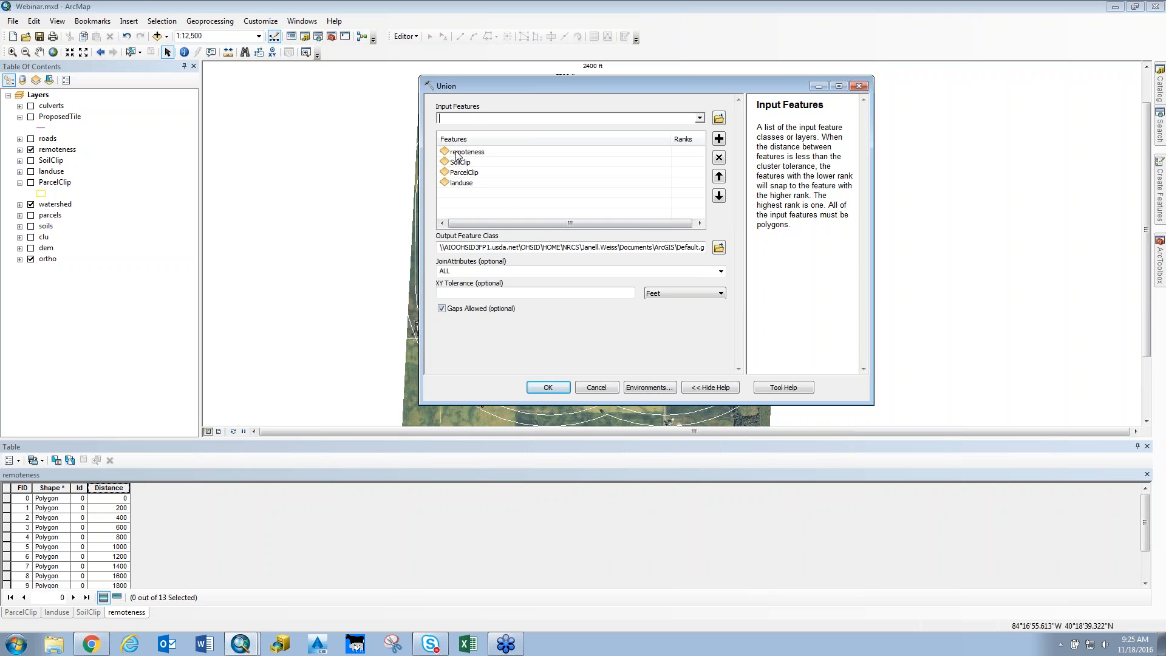
# - Run the union without gaps allowed, saving the output as union in the WebGISBasicsII folder, and hide the remoteness layer
pyautogui.click(721, 249)
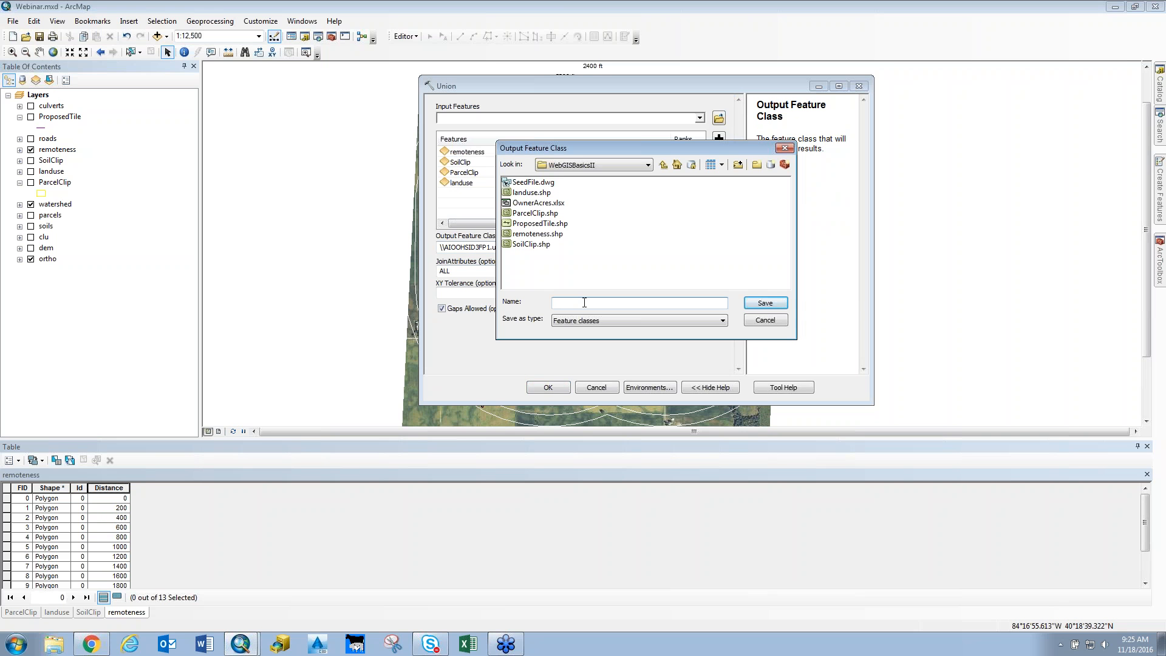
pyautogui.write('union')
pyautogui.click(766, 302)
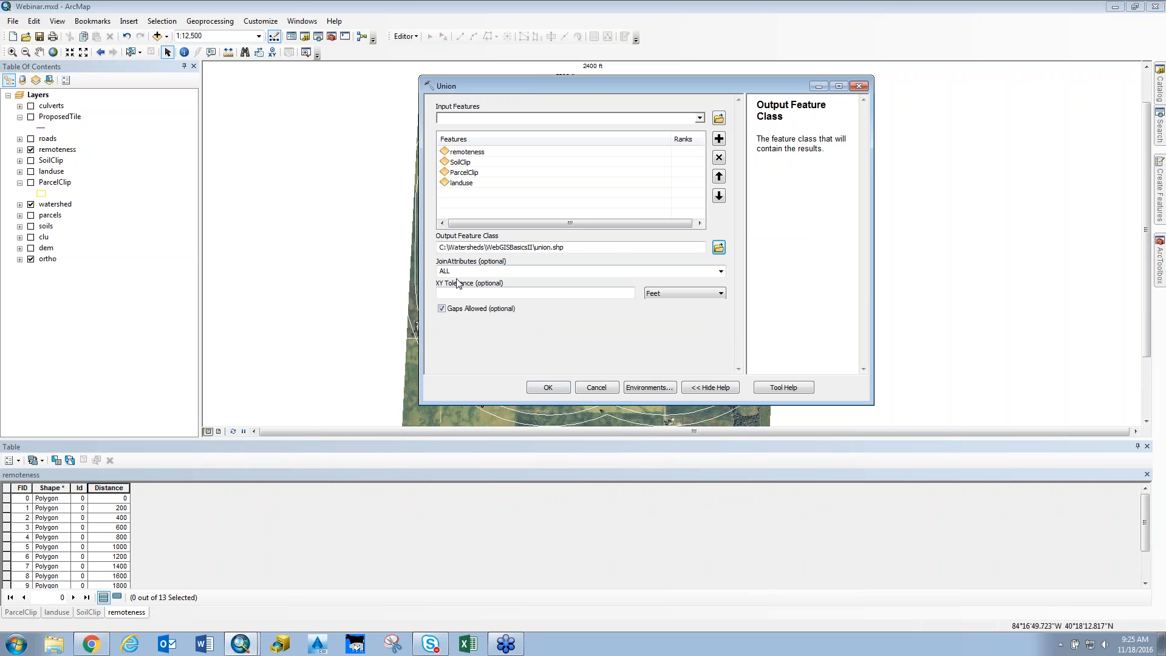
pyautogui.click(442, 308)
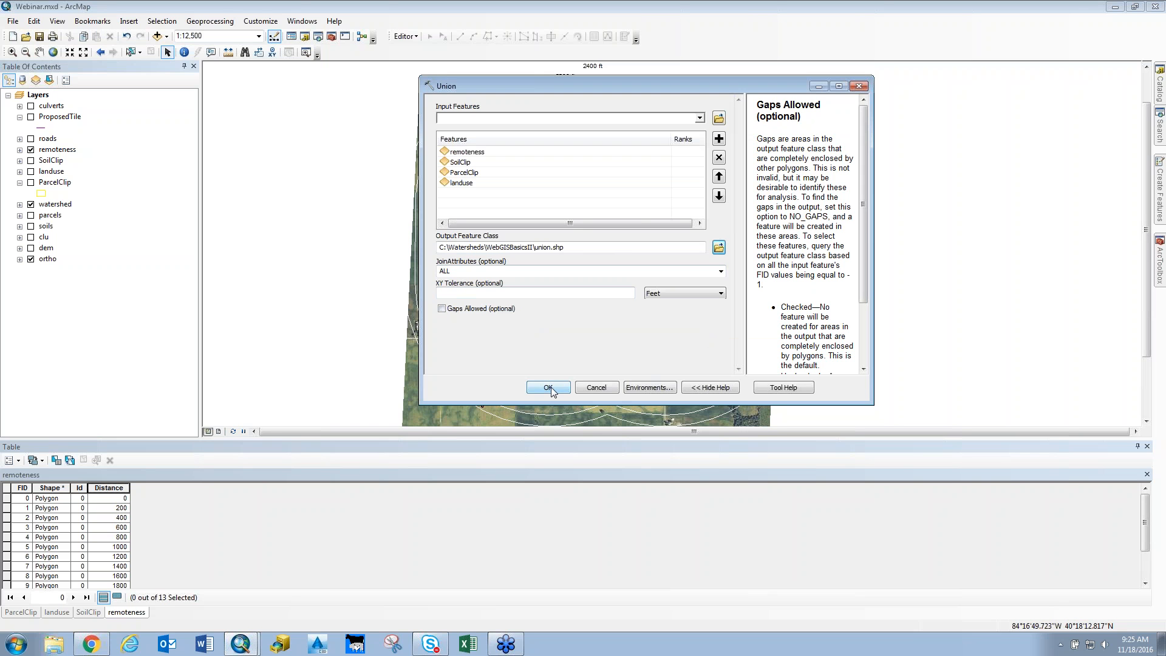
pyautogui.click(549, 388)
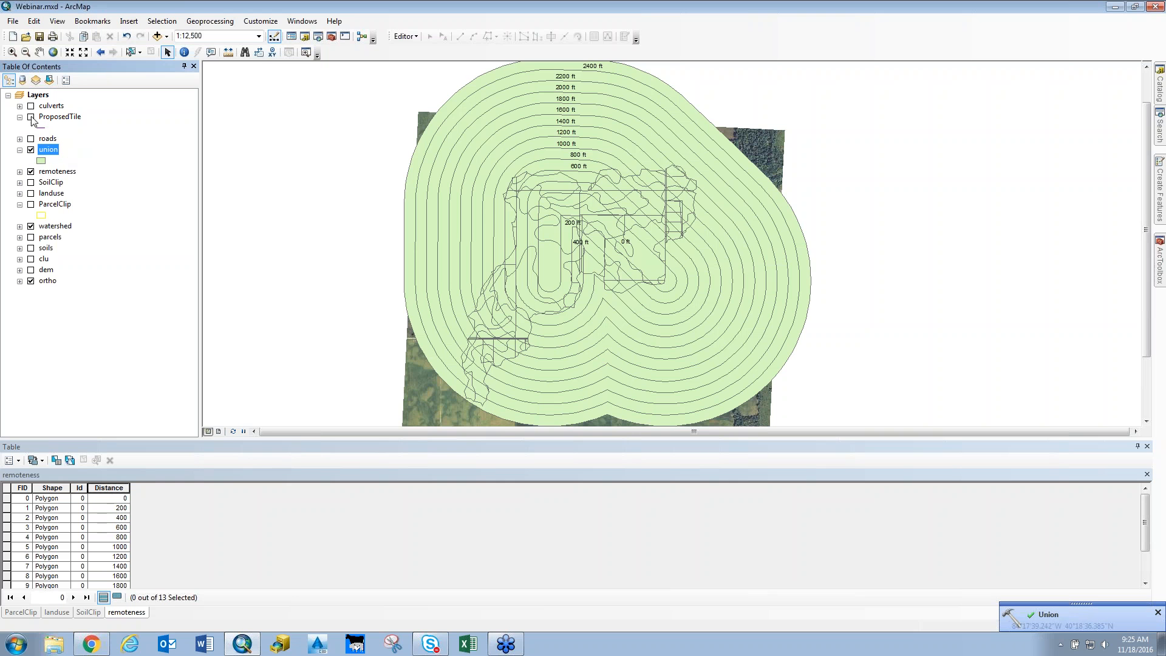
pyautogui.click(30, 172)
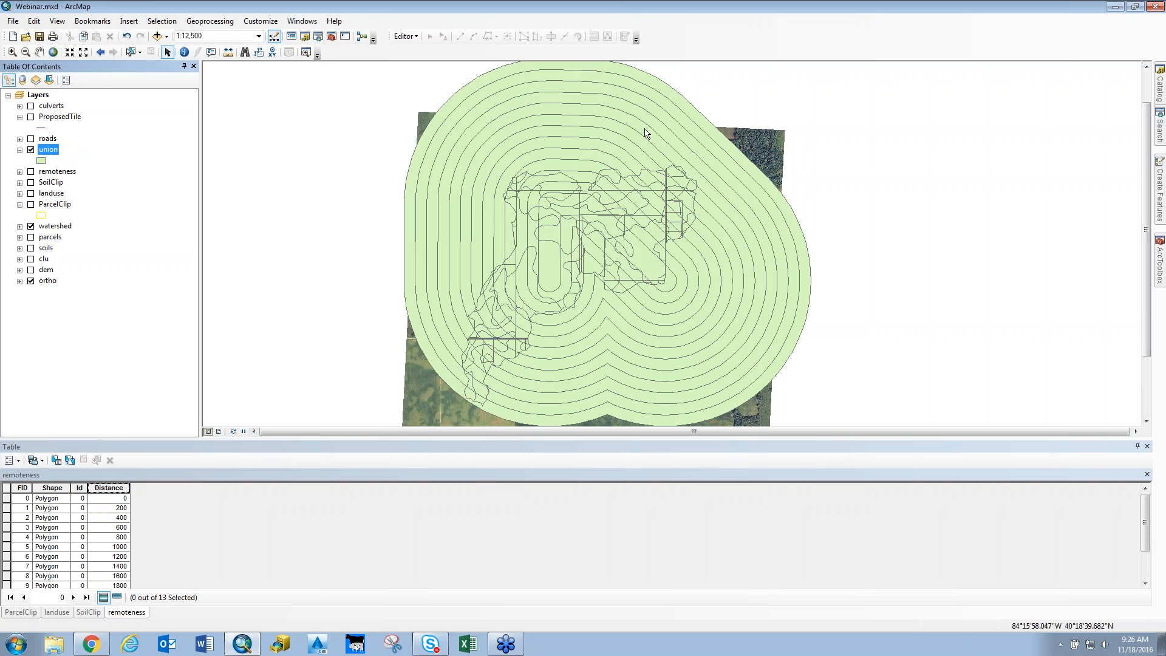
# - Clip the union layer to the watershed, saving it as unionclip in WebGISBasicsII, and display unionclip instead of union
pyautogui.click(210, 21)
pyautogui.click(209, 48)
pyautogui.click(700, 119)
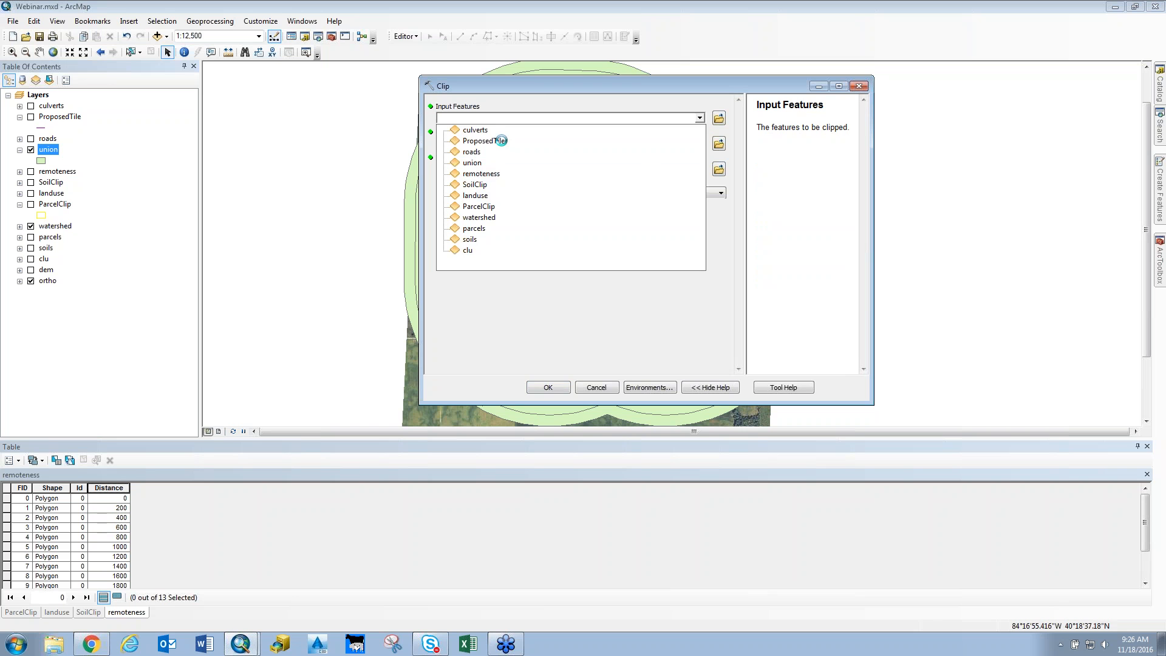
pyautogui.click(472, 162)
pyautogui.click(700, 144)
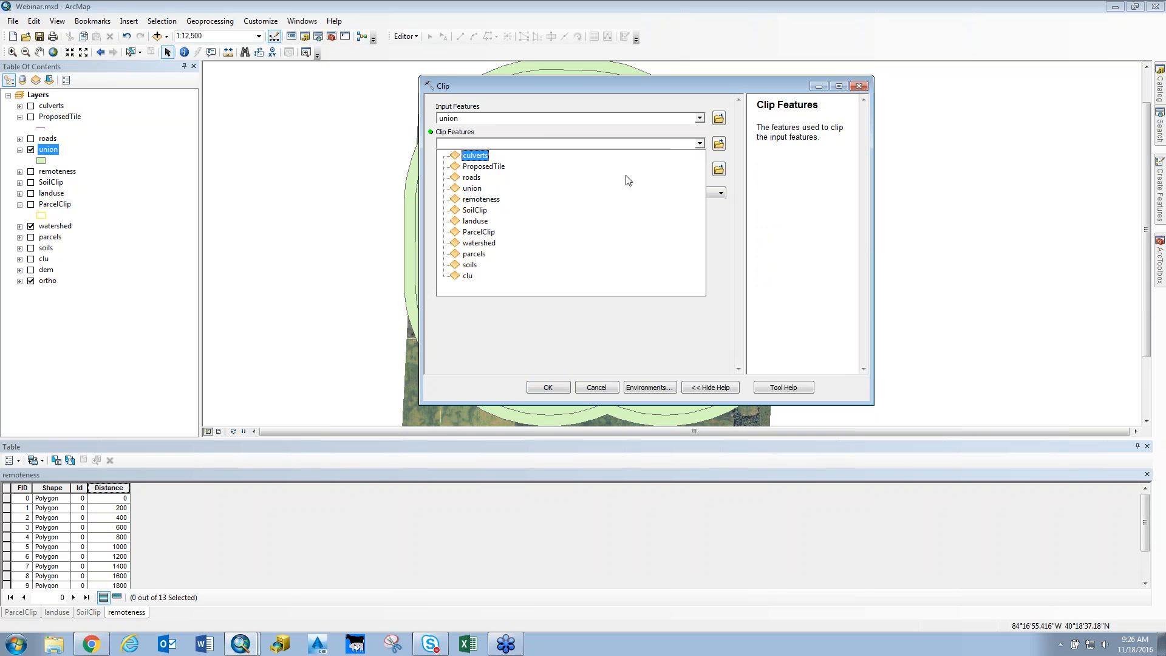
pyautogui.click(480, 242)
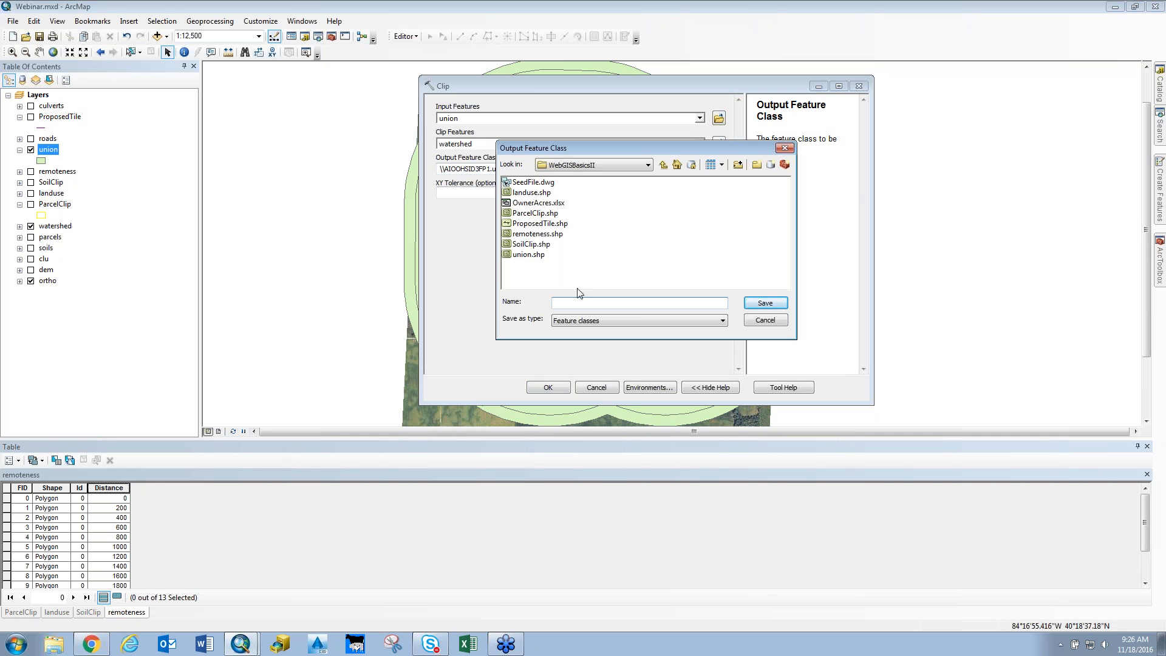
pyautogui.write('union')
pyautogui.click(771, 303)
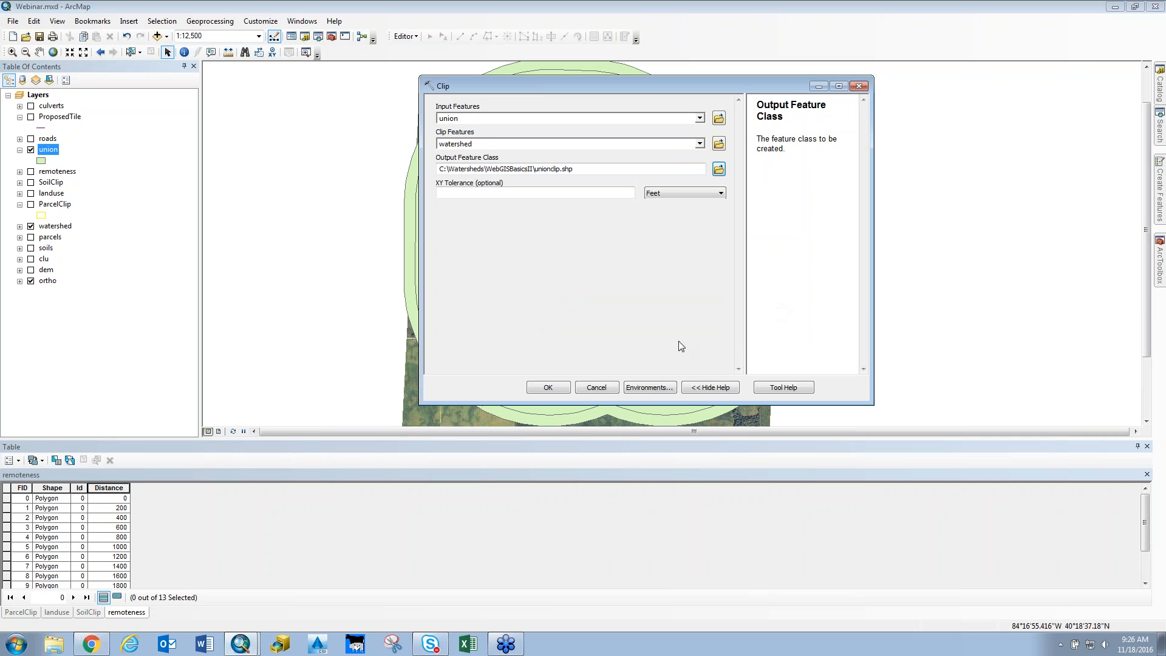
pyautogui.click(550, 387)
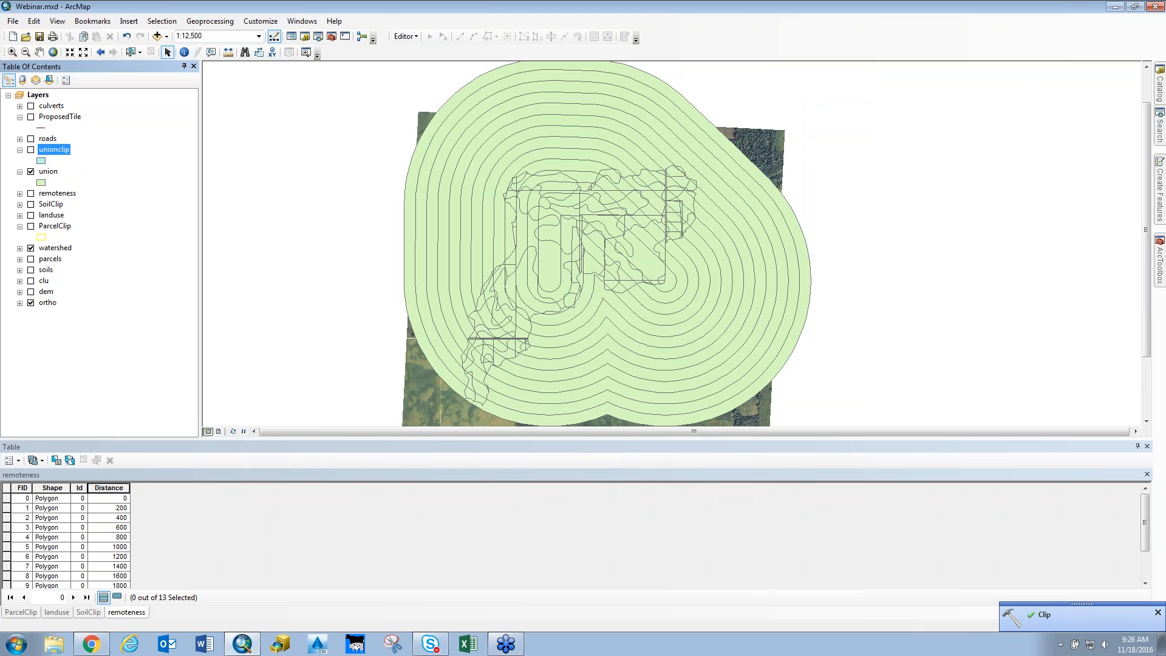
pyautogui.click(30, 150)
pyautogui.click(31, 172)
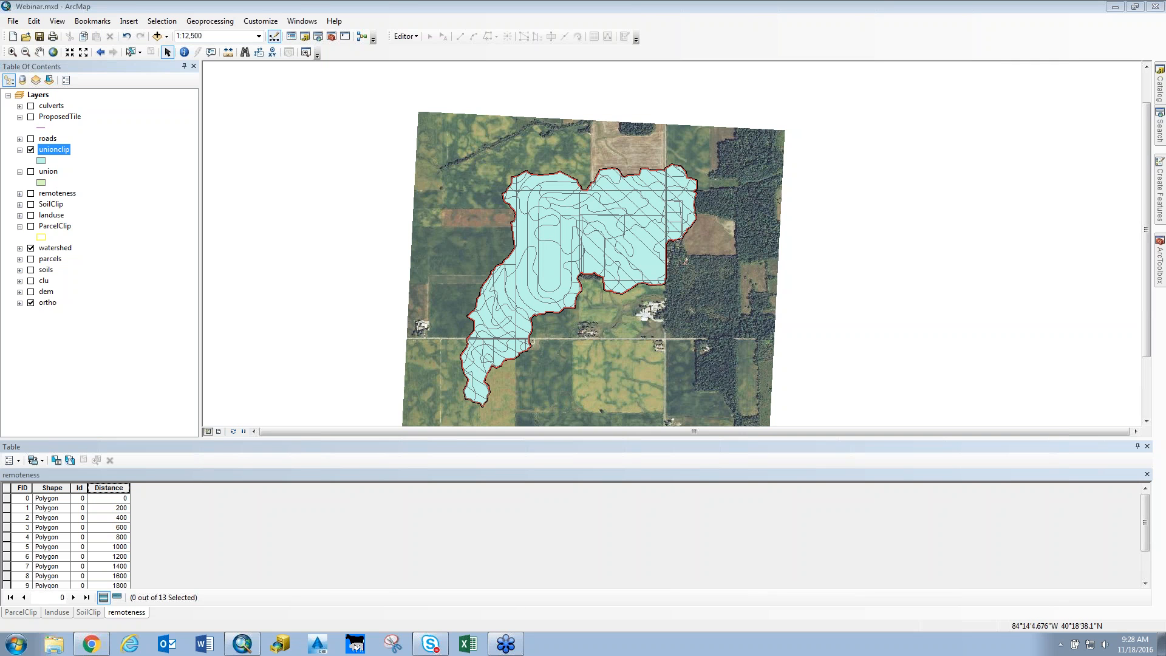
# - Symbolize unionclip by unique values of the Distance, Class and hydgroupdc fields combined, adding all values
pyautogui.rightClick(56, 152)
pyautogui.click(96, 406)
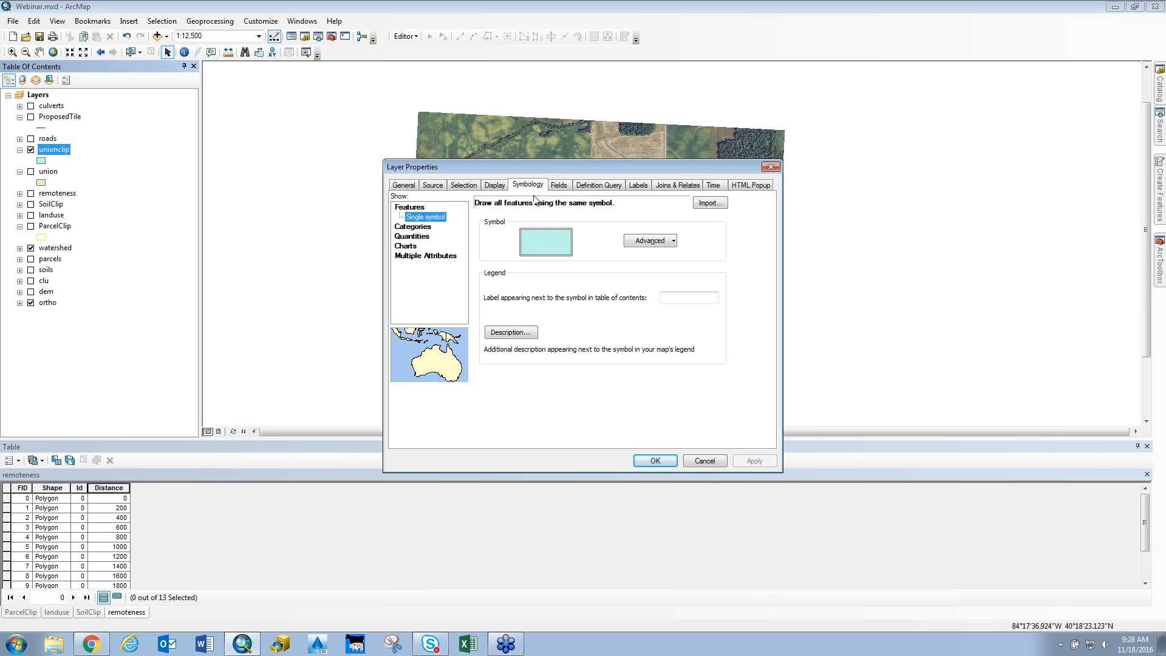
pyautogui.click(413, 229)
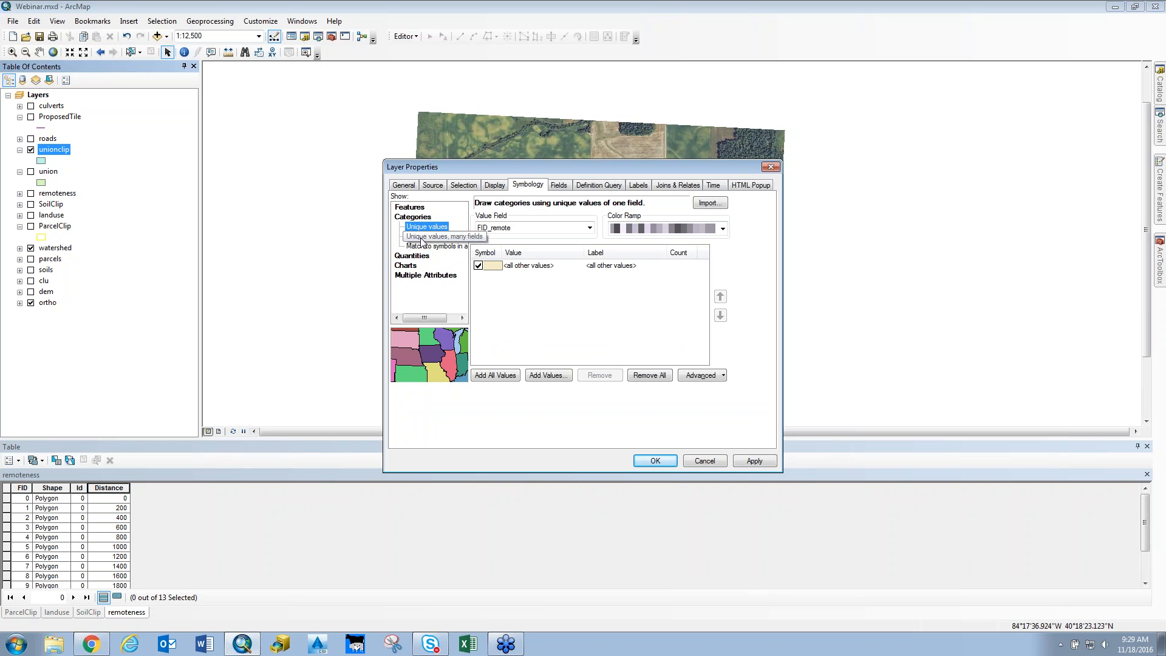
pyautogui.click(422, 239)
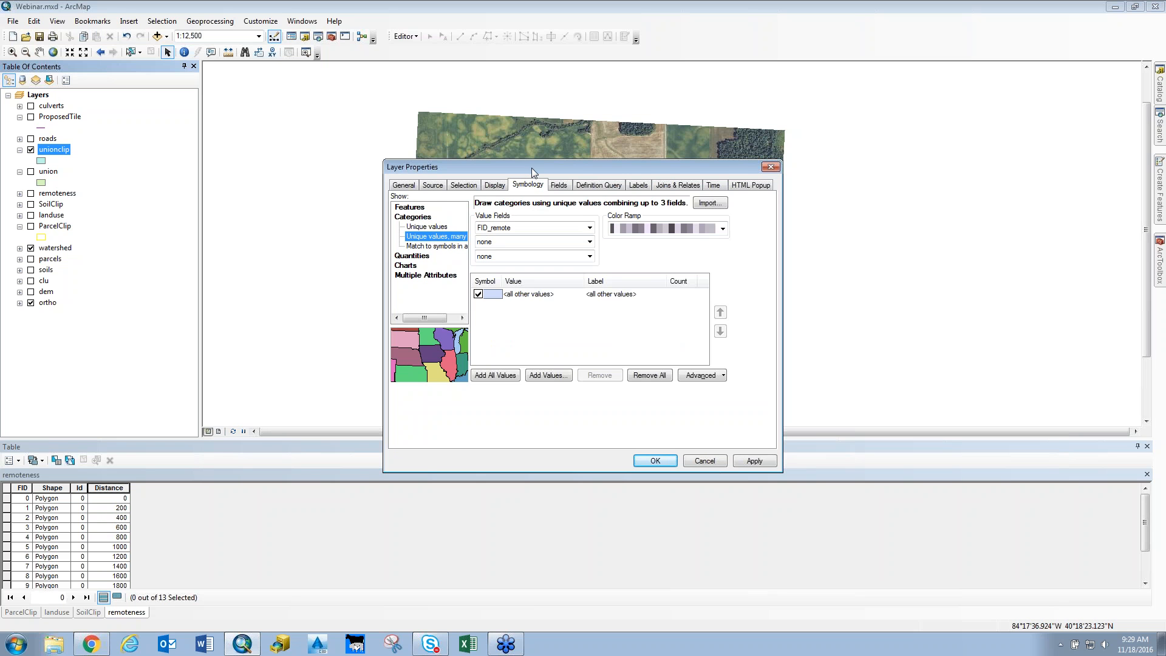
pyautogui.moveTo(531, 167); pyautogui.dragTo(474, 93)
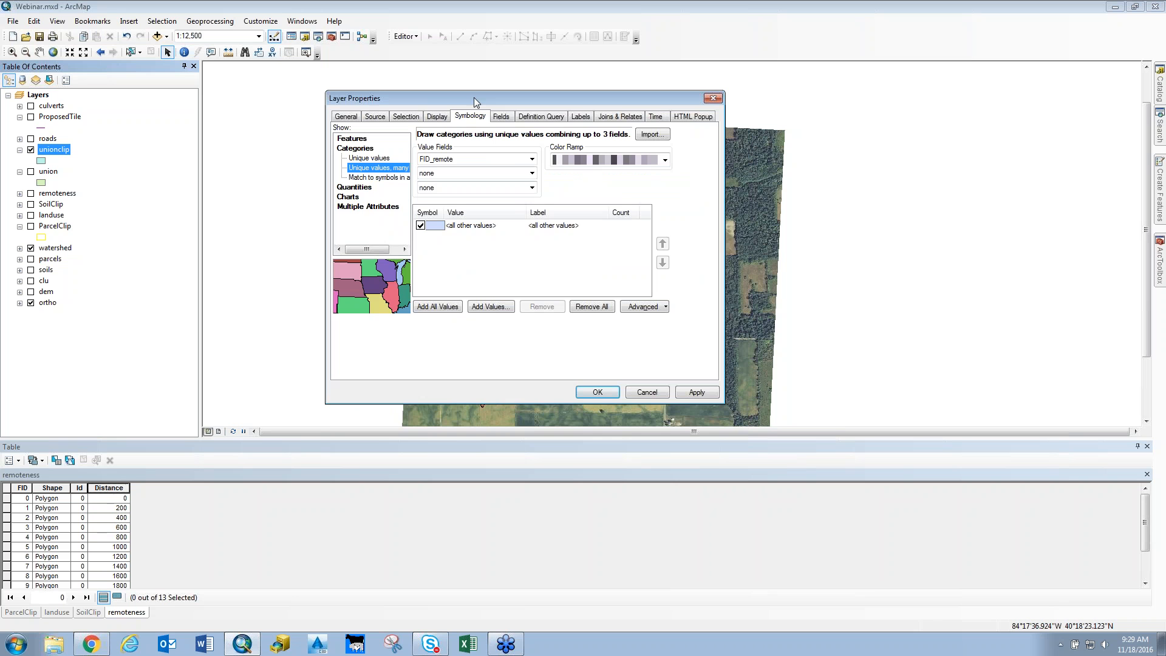
pyautogui.click(530, 155)
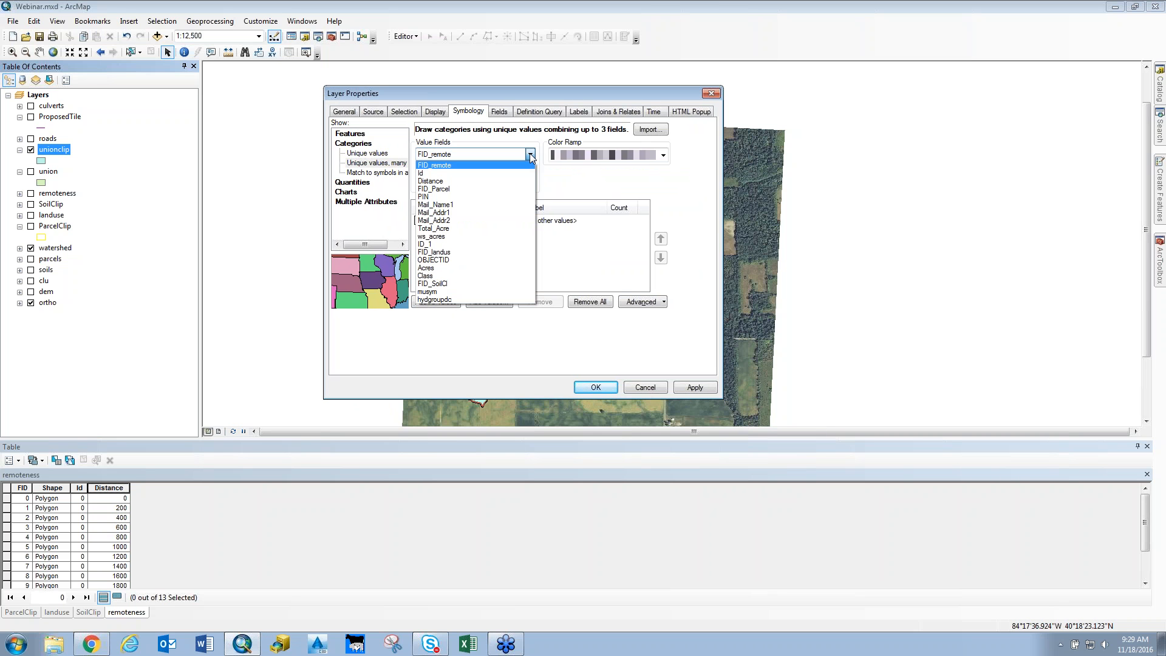
pyautogui.click(526, 181)
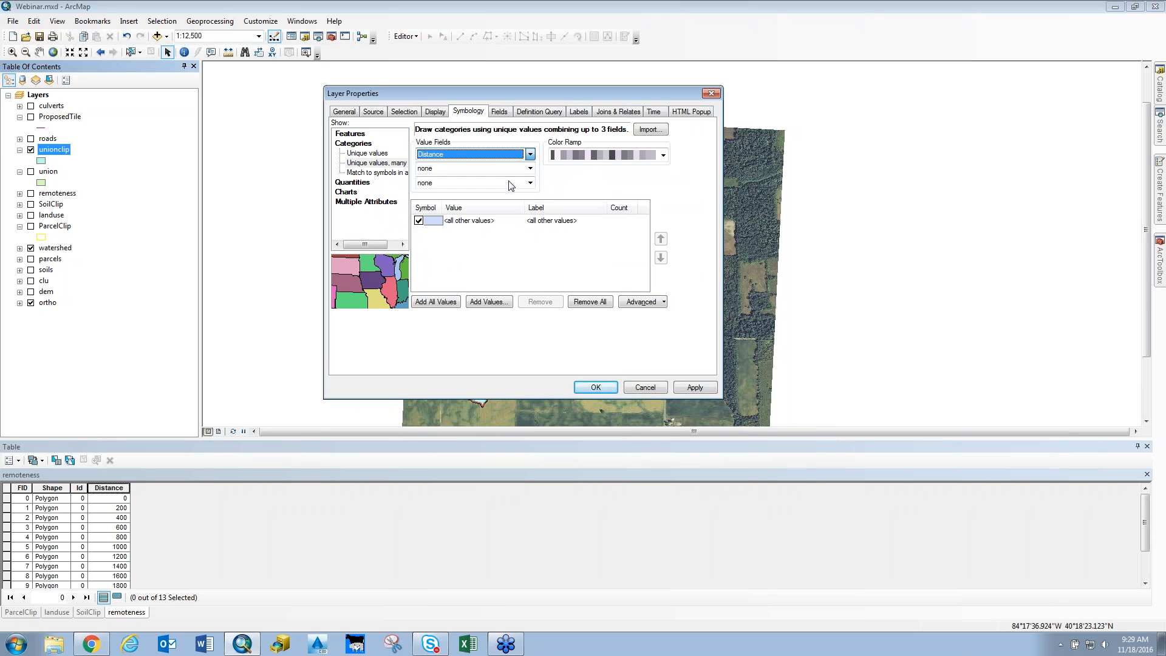
pyautogui.click(531, 168)
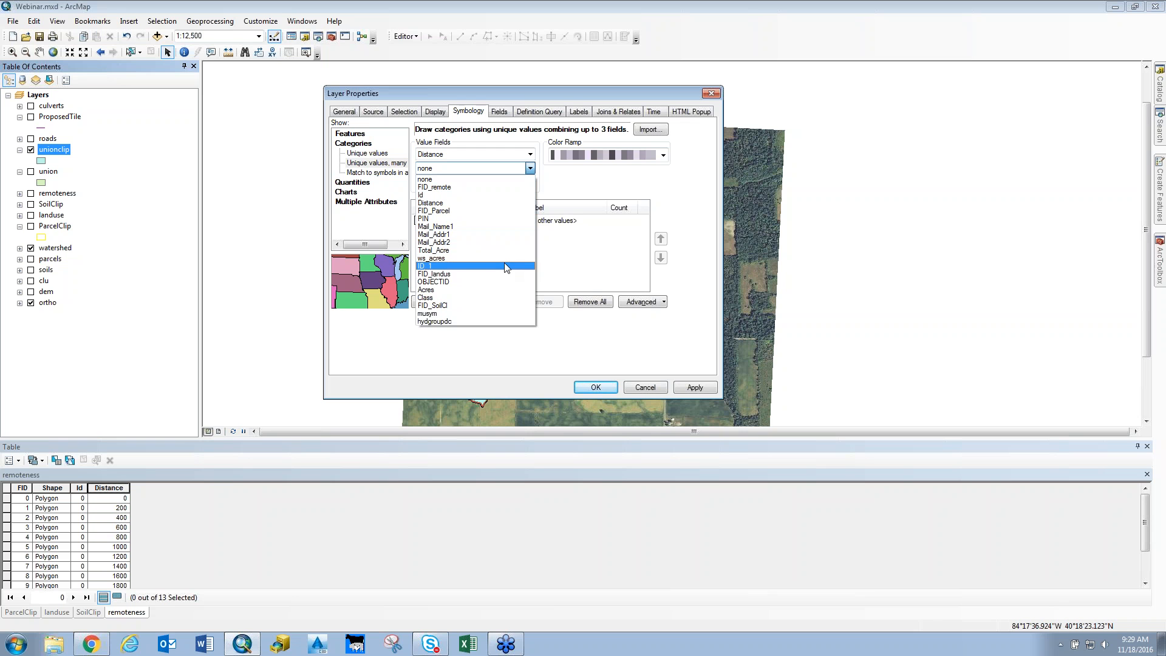
pyautogui.click(477, 297)
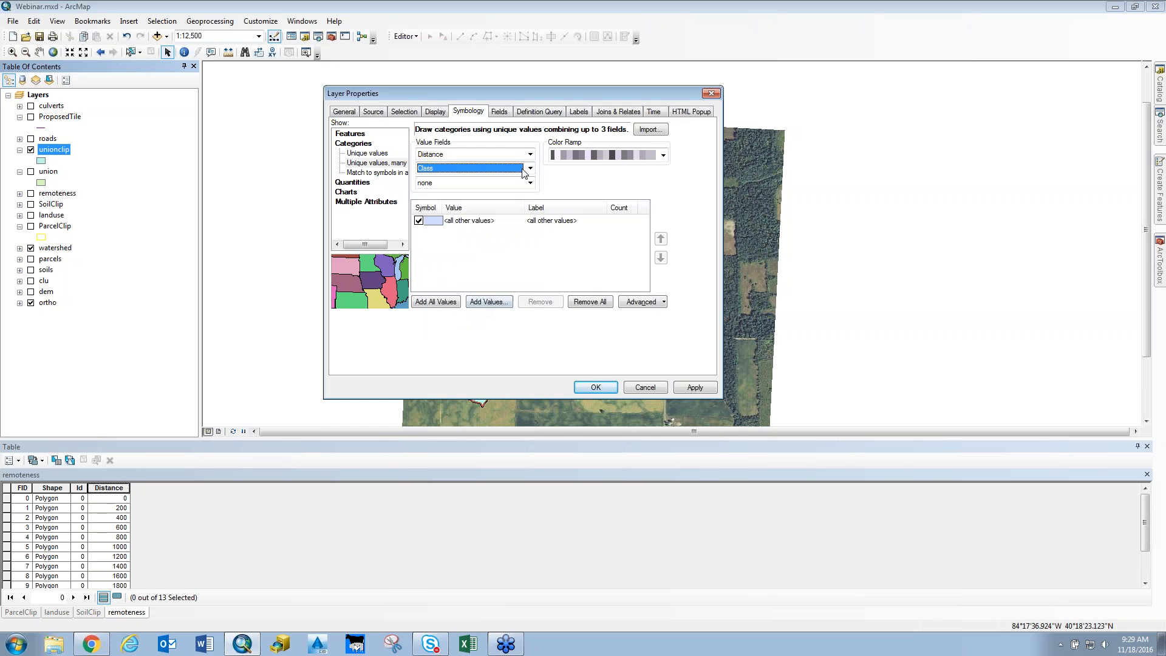
pyautogui.click(531, 183)
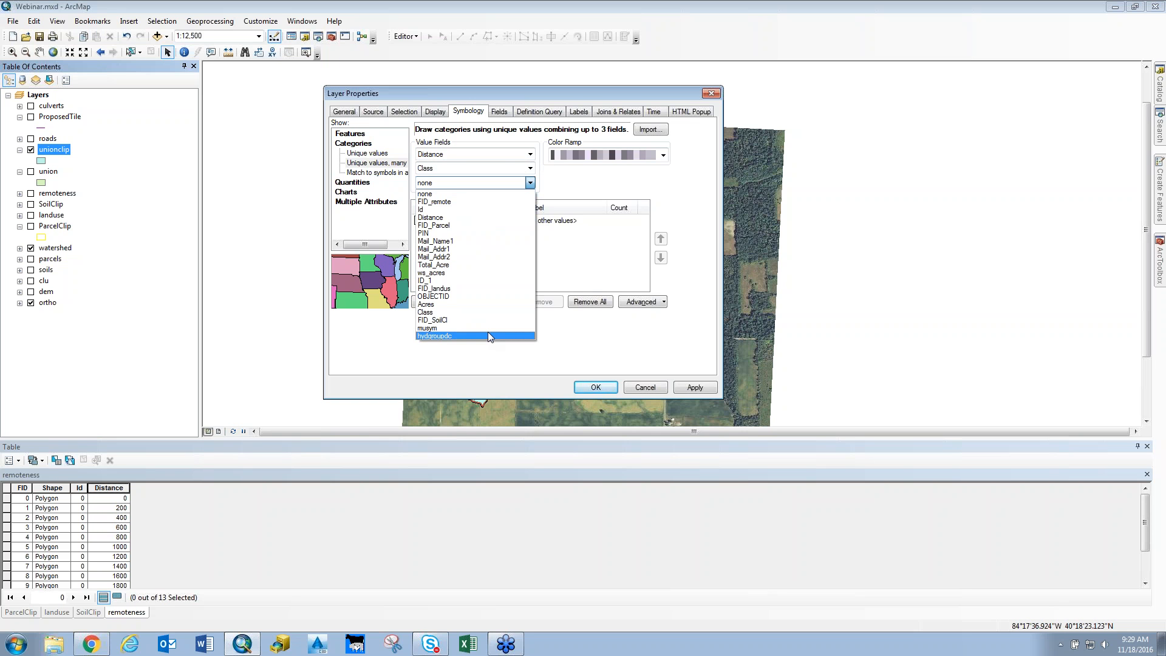
pyautogui.click(488, 332)
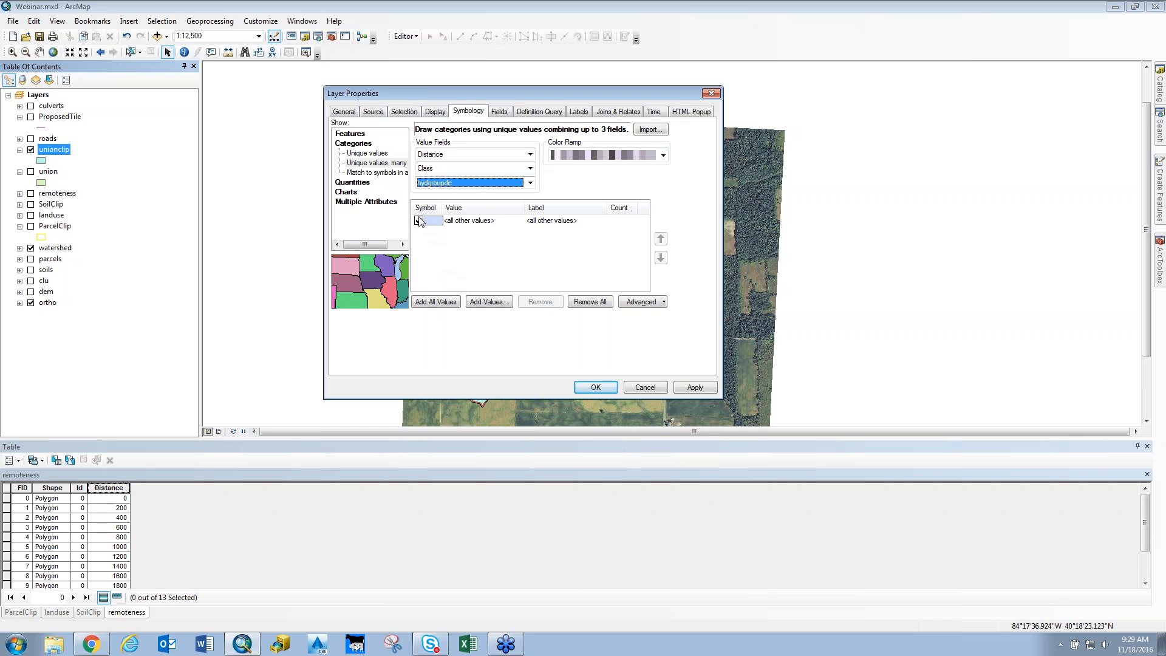
pyautogui.click(435, 302)
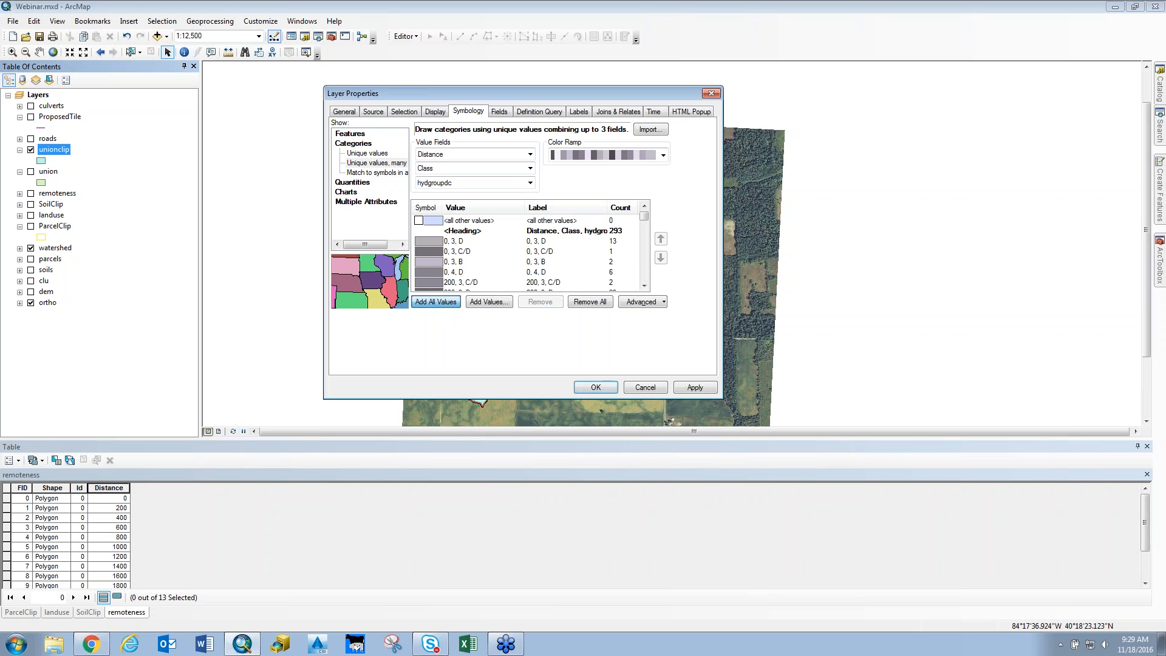
# - Apply the green-yellow-red gradient color ramp to the unionclip categories
pyautogui.click(626, 154)
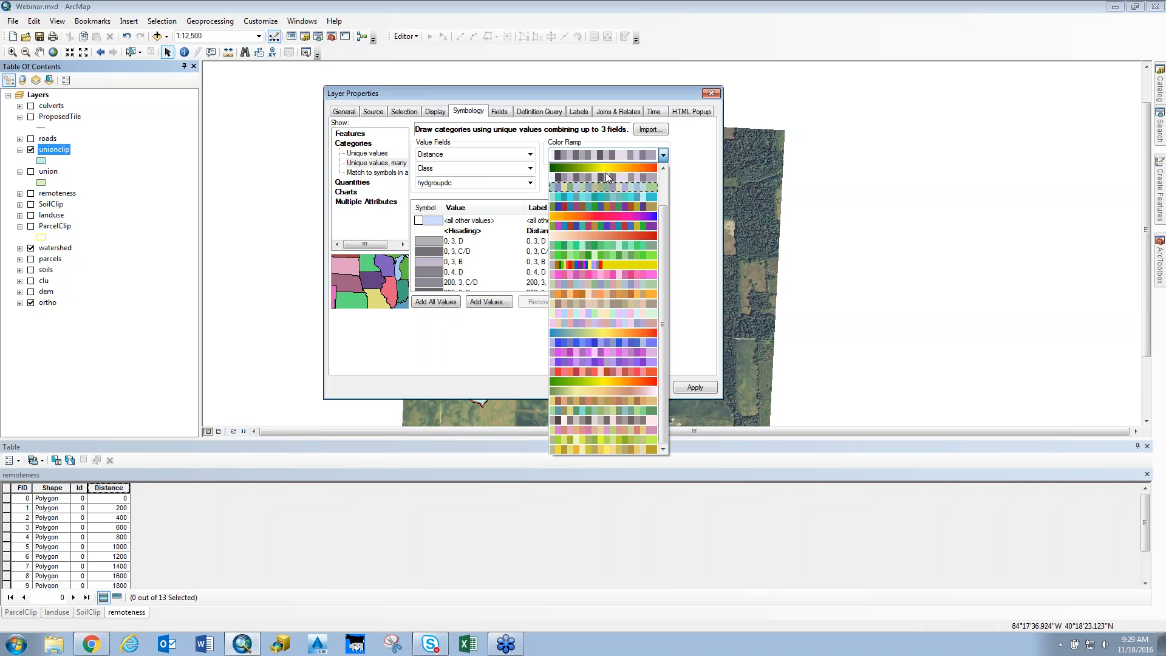
pyautogui.click(607, 169)
pyautogui.moveTo(648, 223); pyautogui.dragTo(643, 277)
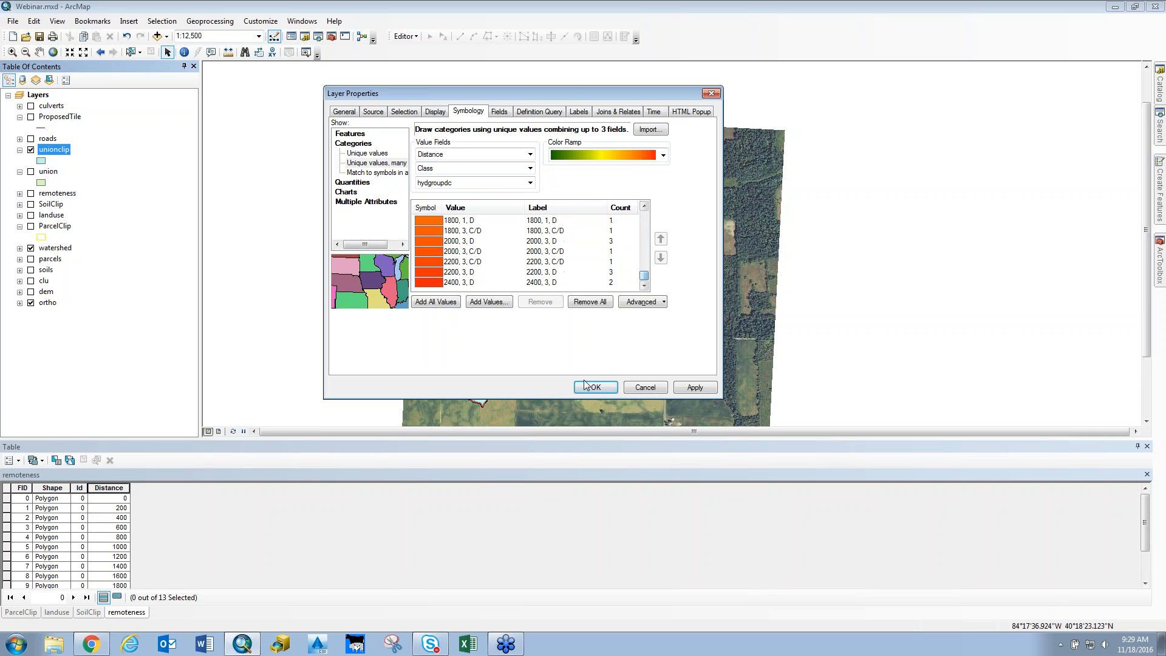
pyautogui.click(694, 388)
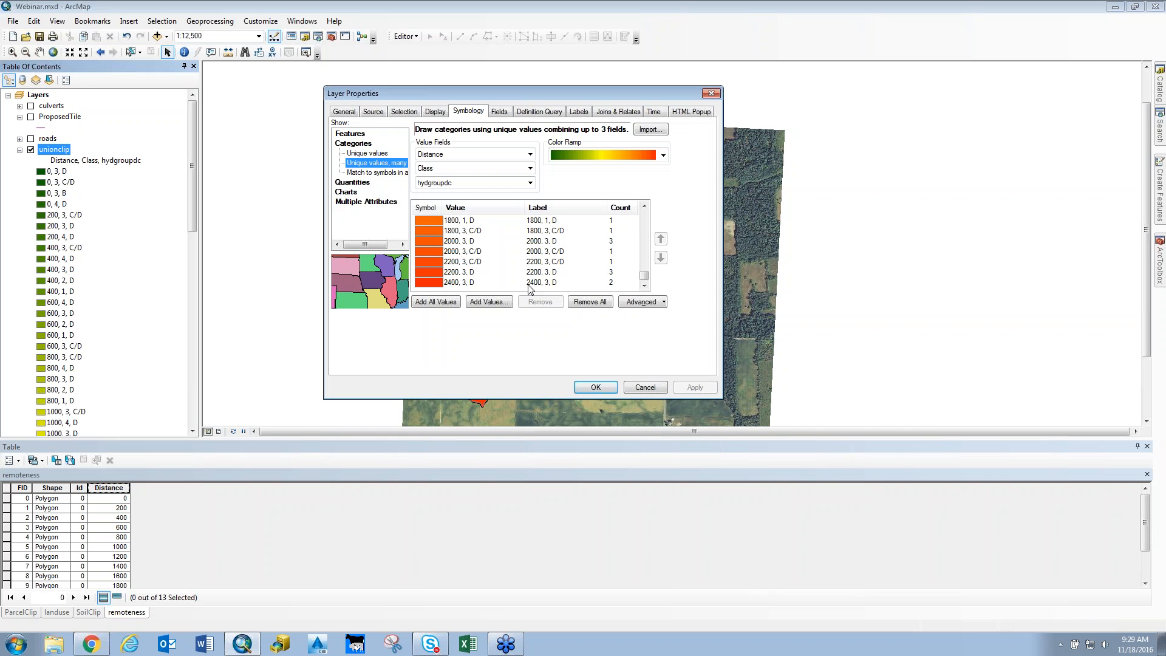
pyautogui.click(607, 387)
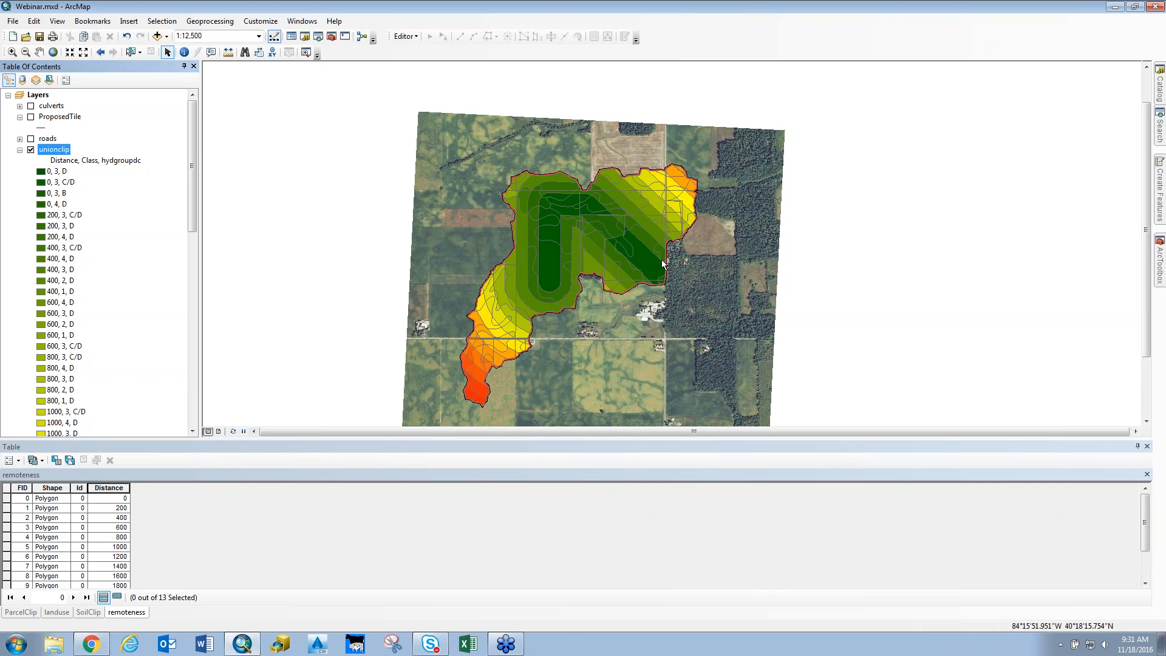
# - Open the attribute table of the unionclip layer
pyautogui.rightClick(52, 156)
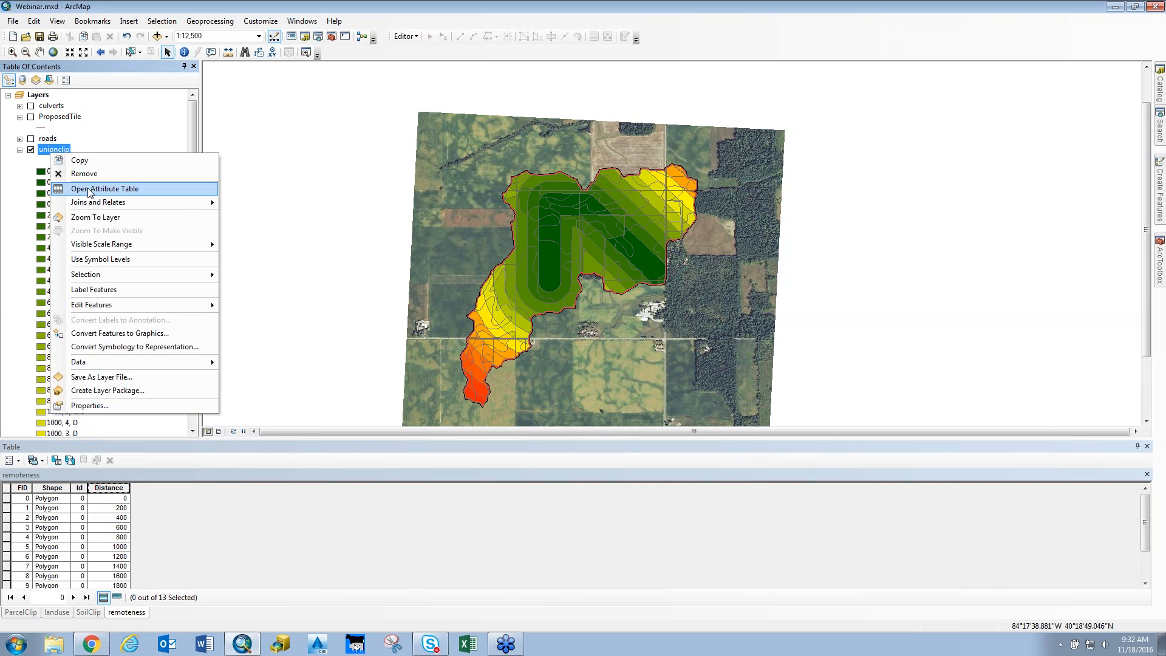
pyautogui.click(90, 190)
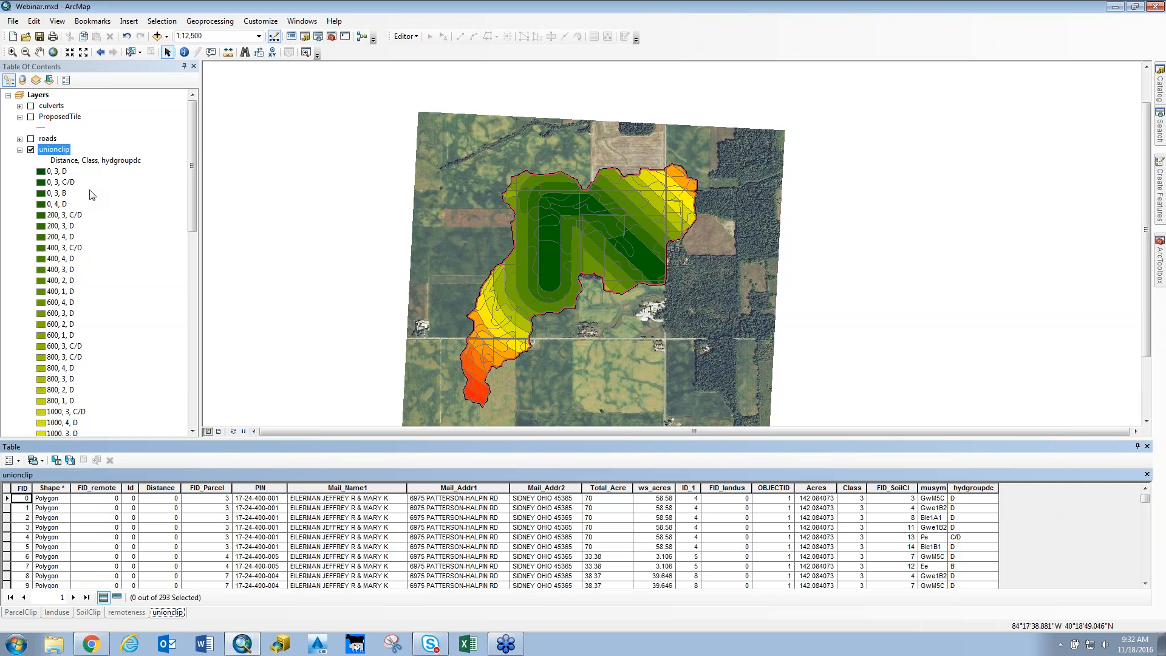